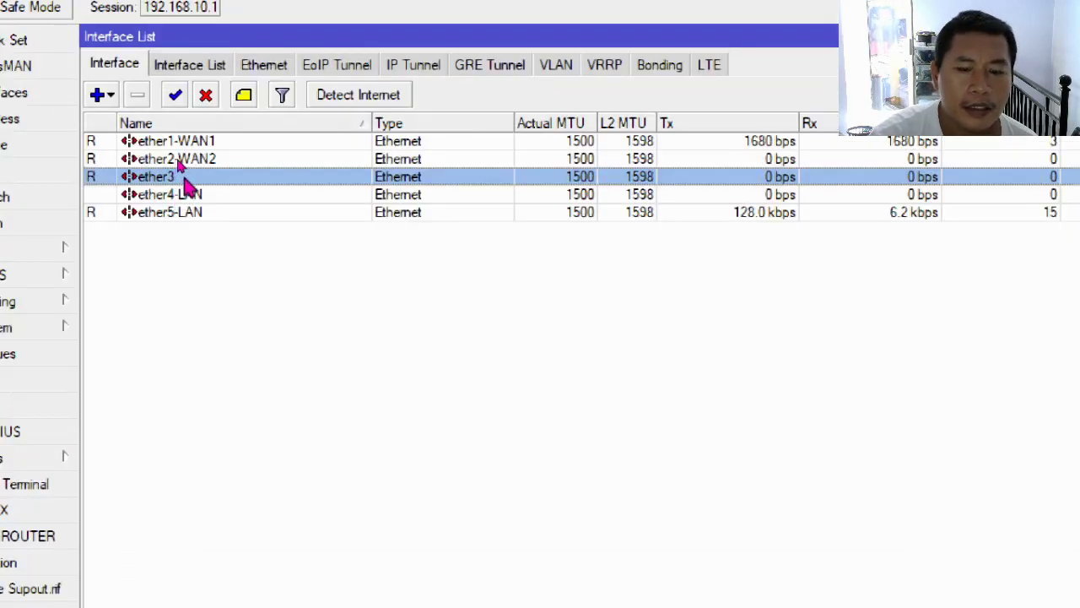
Step: Rename the ether3 interface as ether3-ISP-Game and save the change
double_click(188, 178)
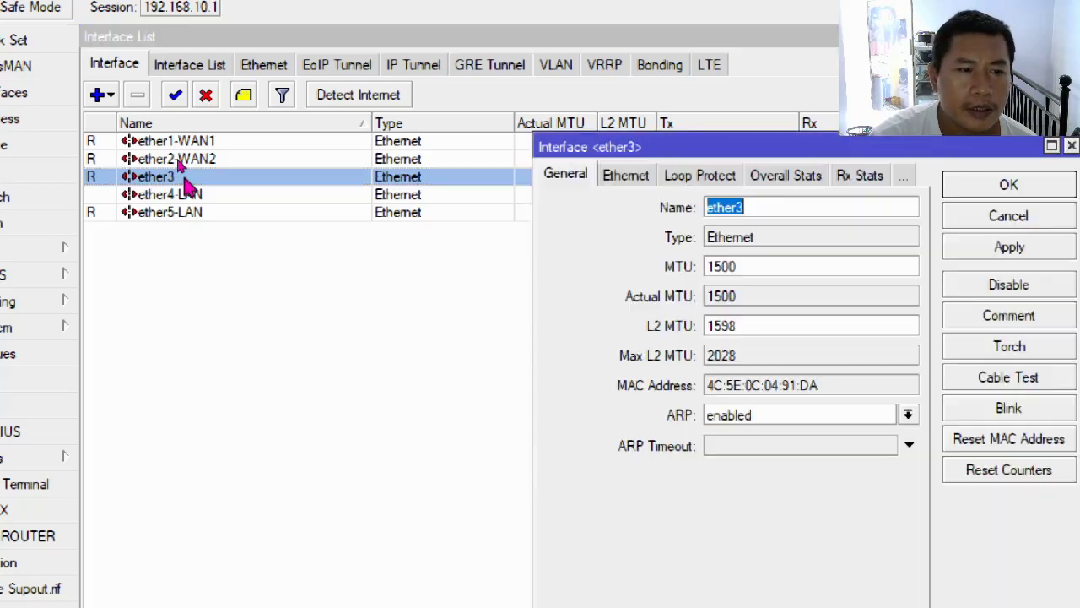
click(814, 211)
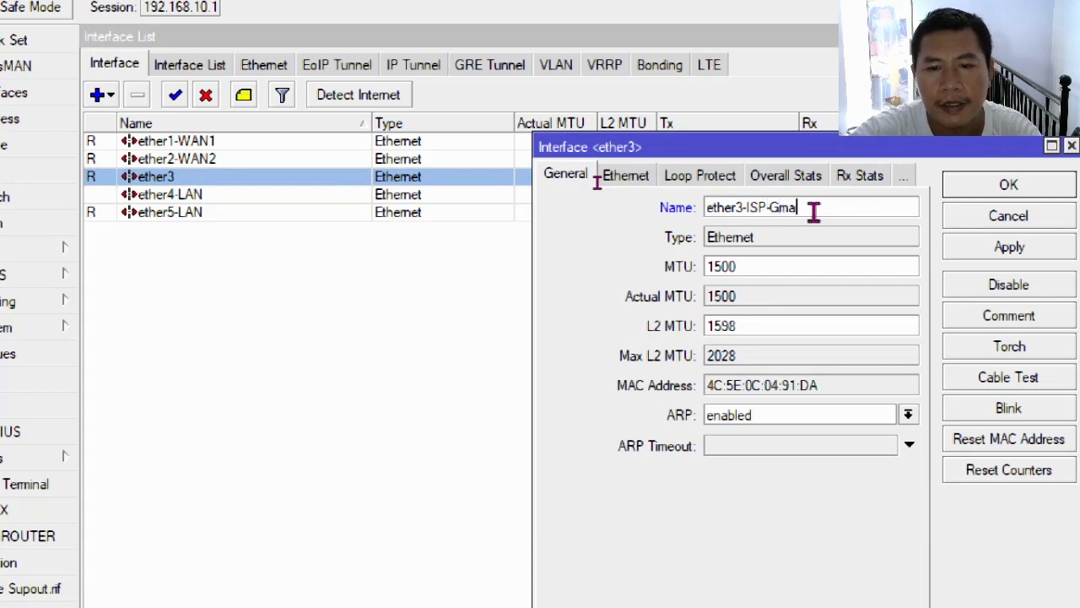
text(-ISP-Game)
click(1008, 247)
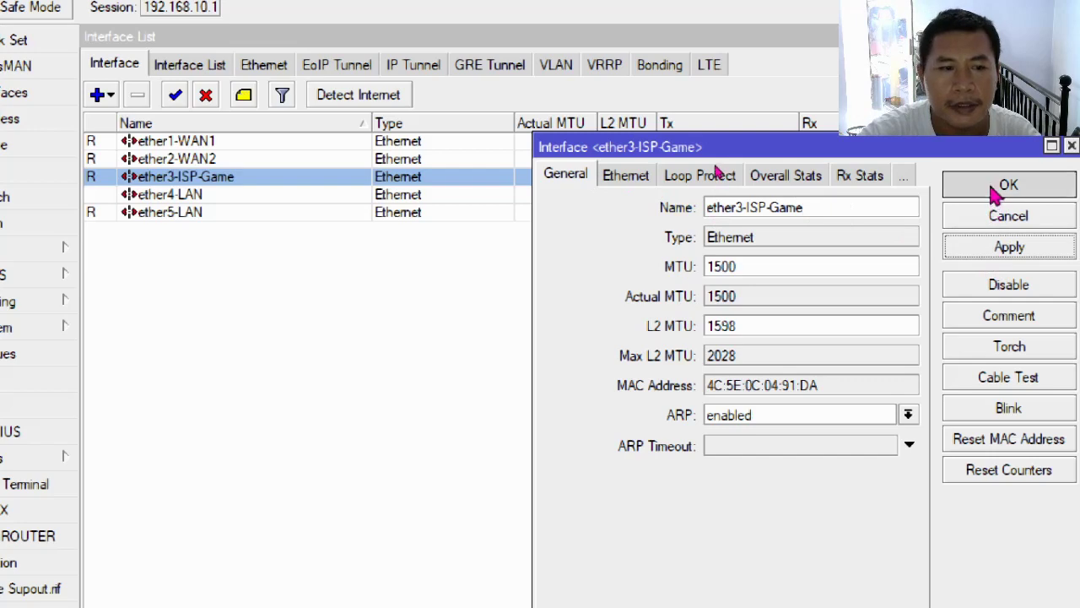
click(1005, 188)
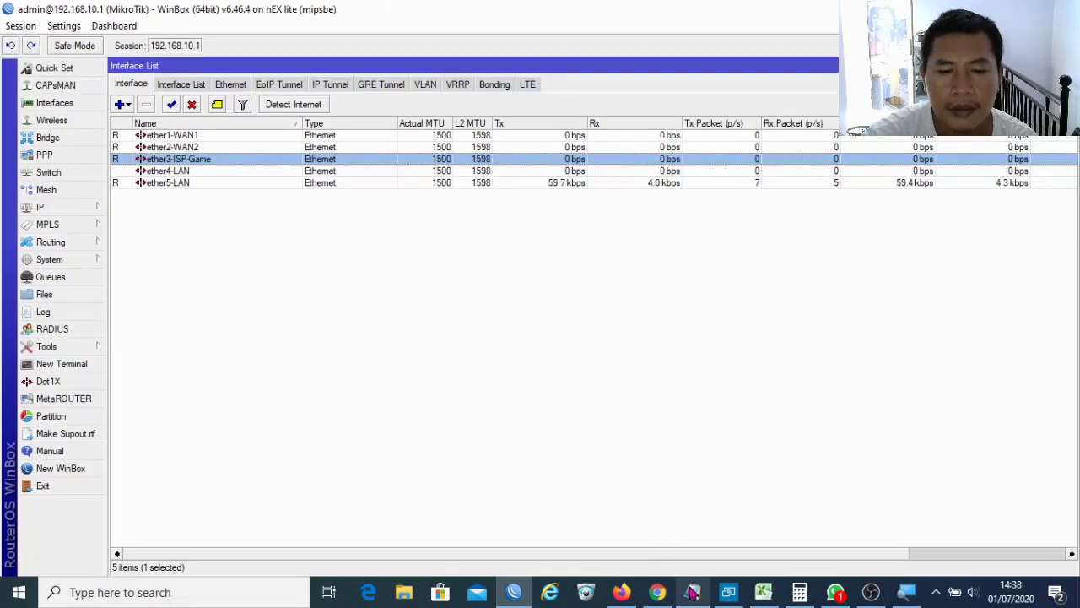
Step: Consult the Notepad checklist, then in WinBox start a new DHCP client with Use Peer DNS and Use Peer NTP disabled and Add Default Route set to no
click(692, 591)
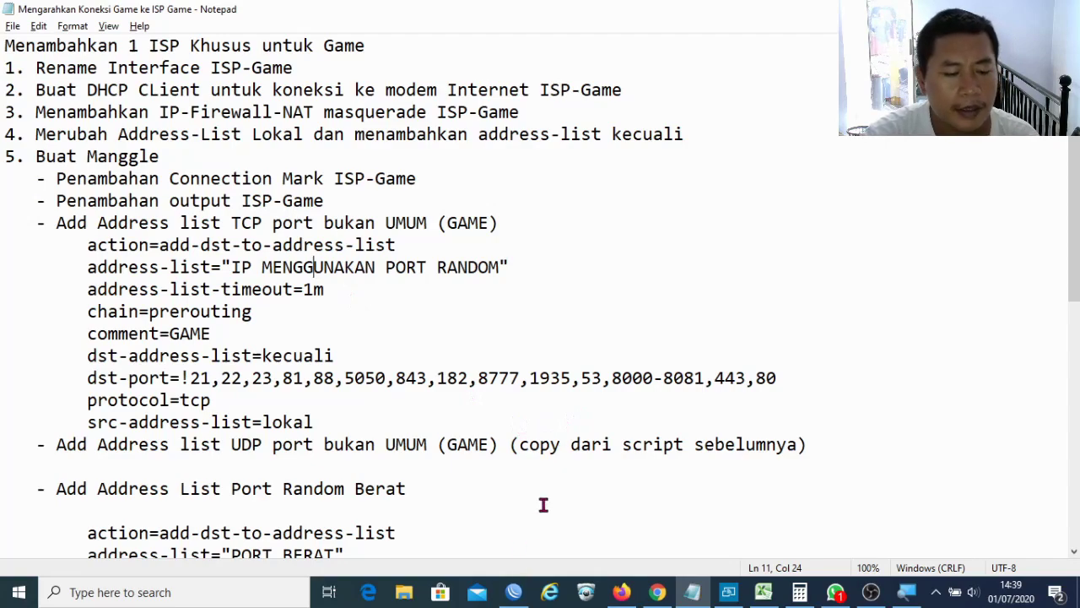
key(alt+Tab)
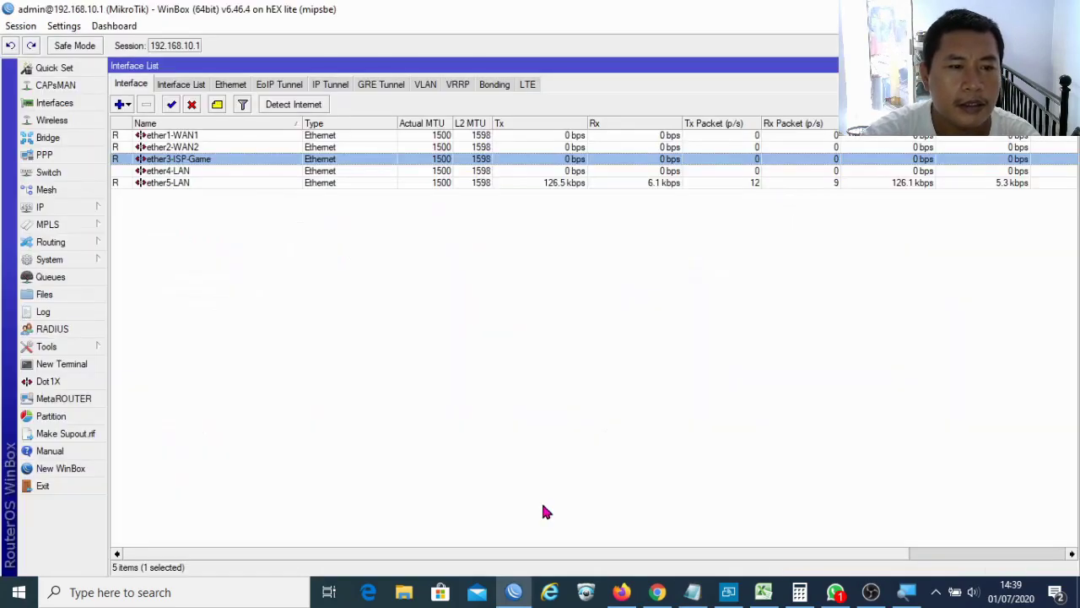
click(82, 209)
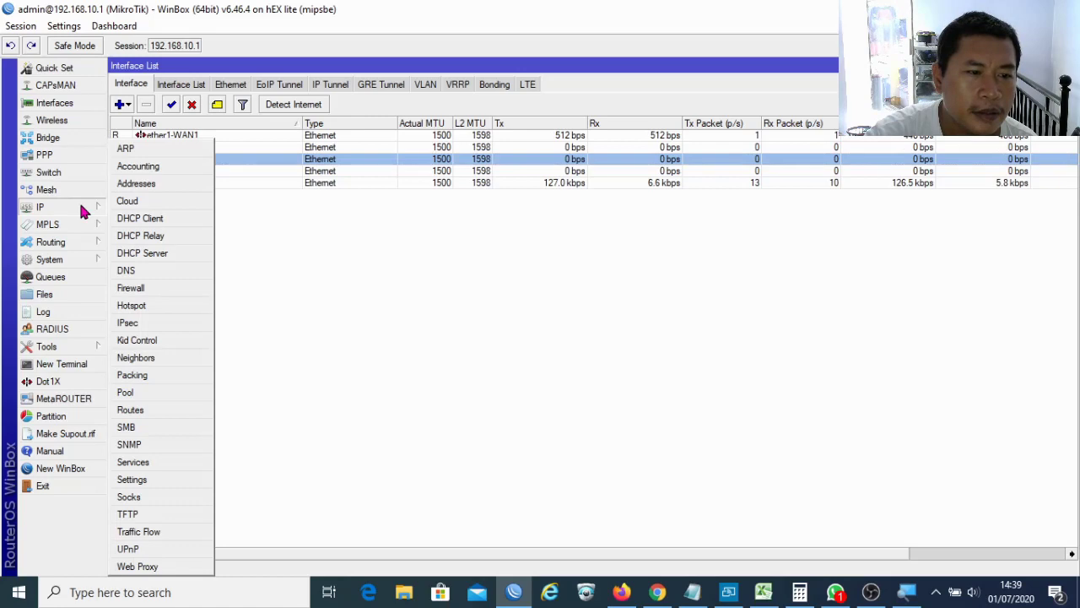
click(140, 218)
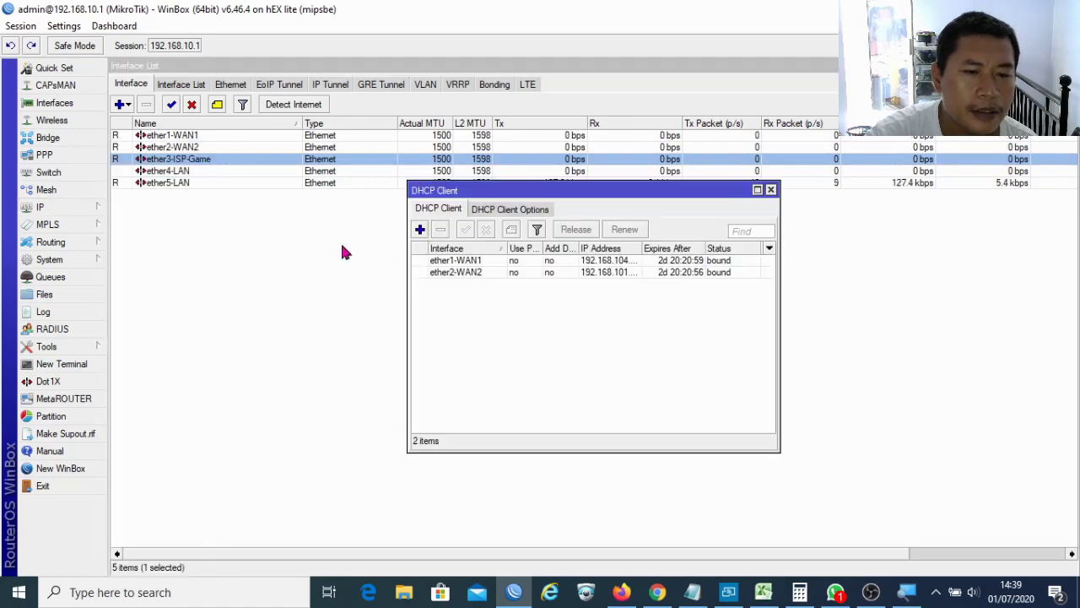
click(421, 230)
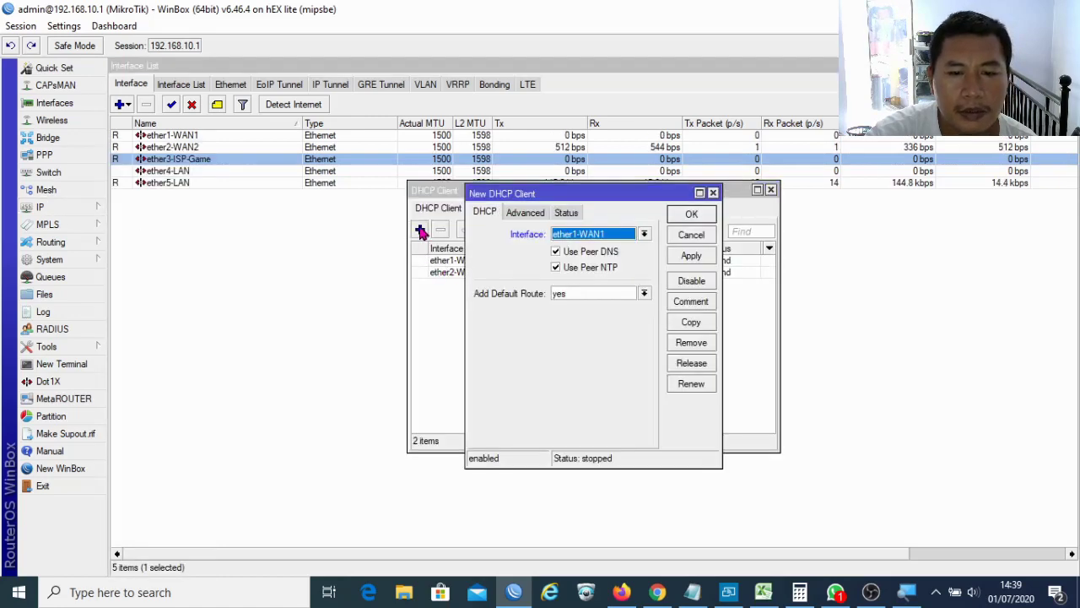
click(563, 253)
click(557, 268)
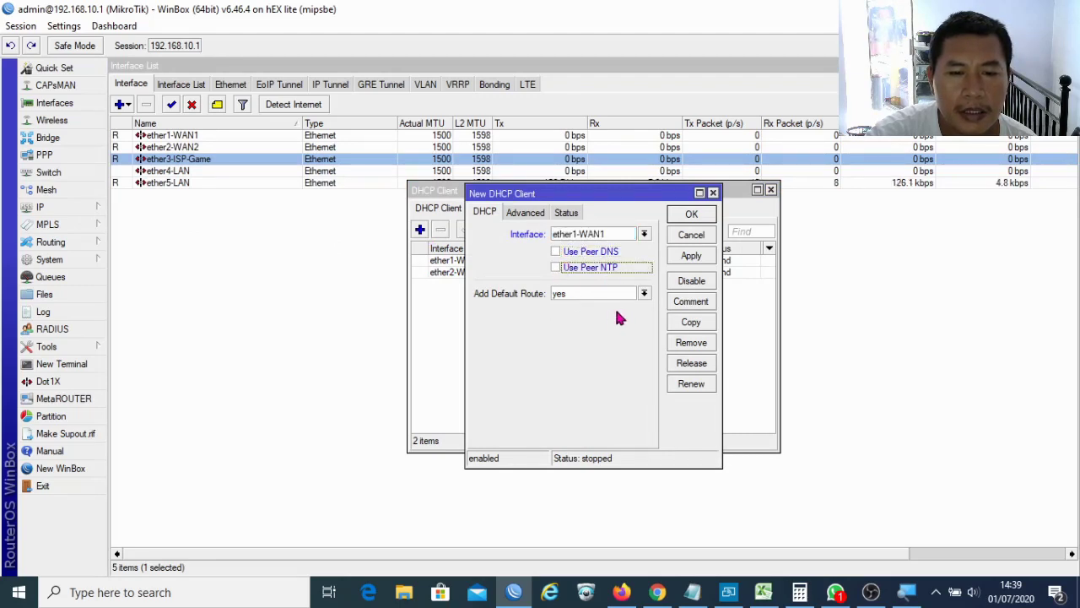
click(644, 294)
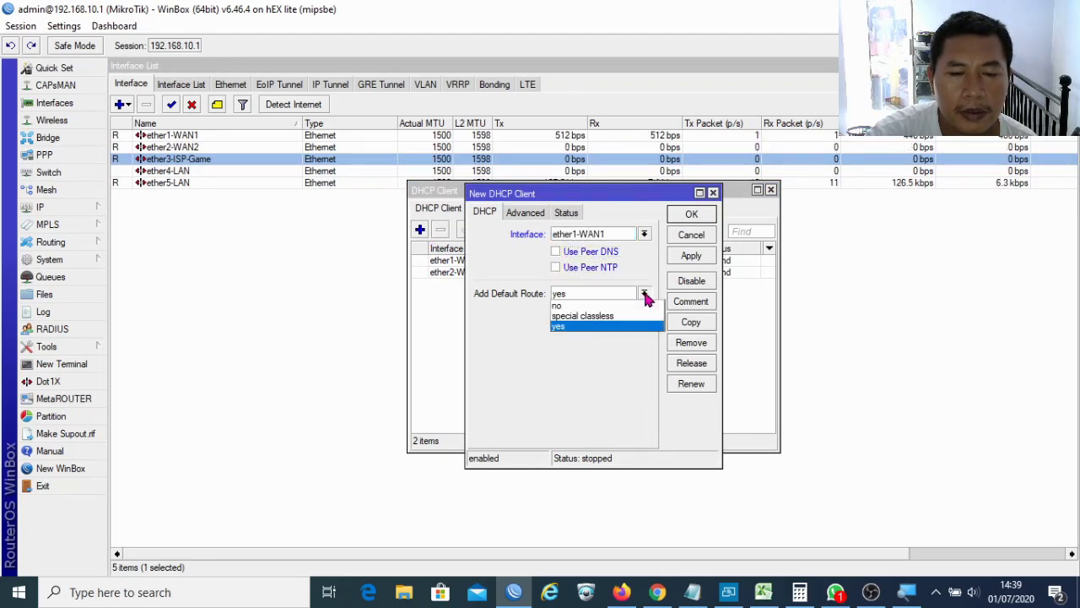
click(628, 308)
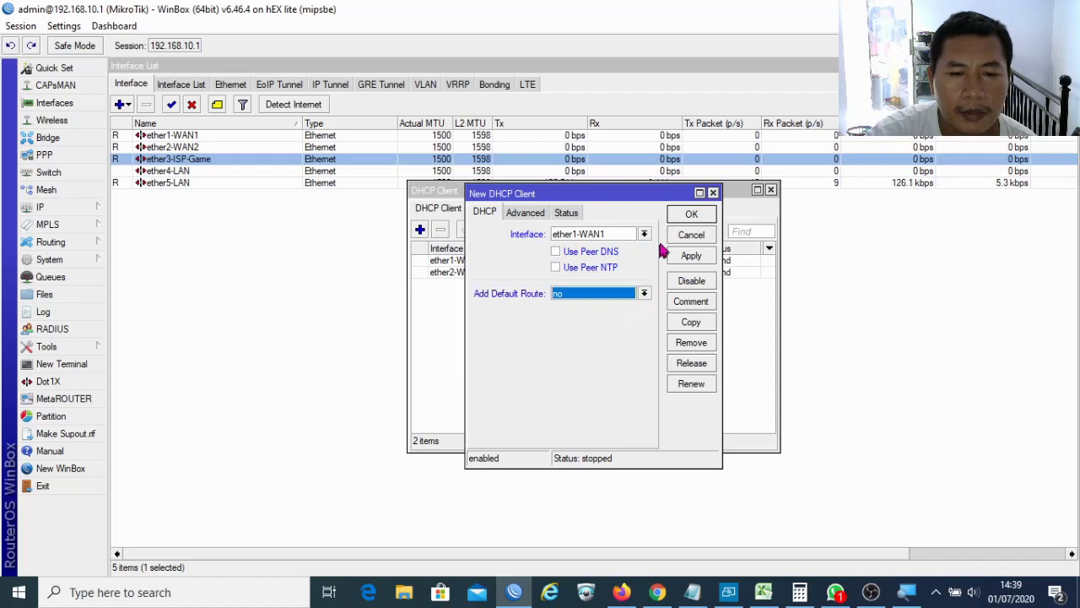
Step: Assign the new DHCP client to interface ether3-ISP-Game, save it, and widen the IP Address column in the client list
click(644, 235)
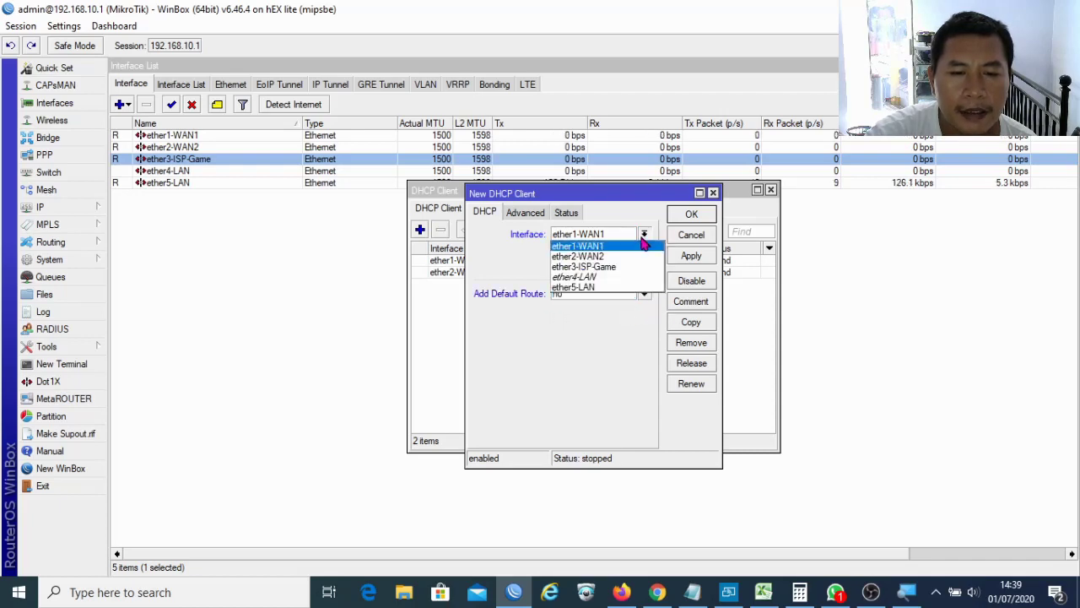
click(628, 268)
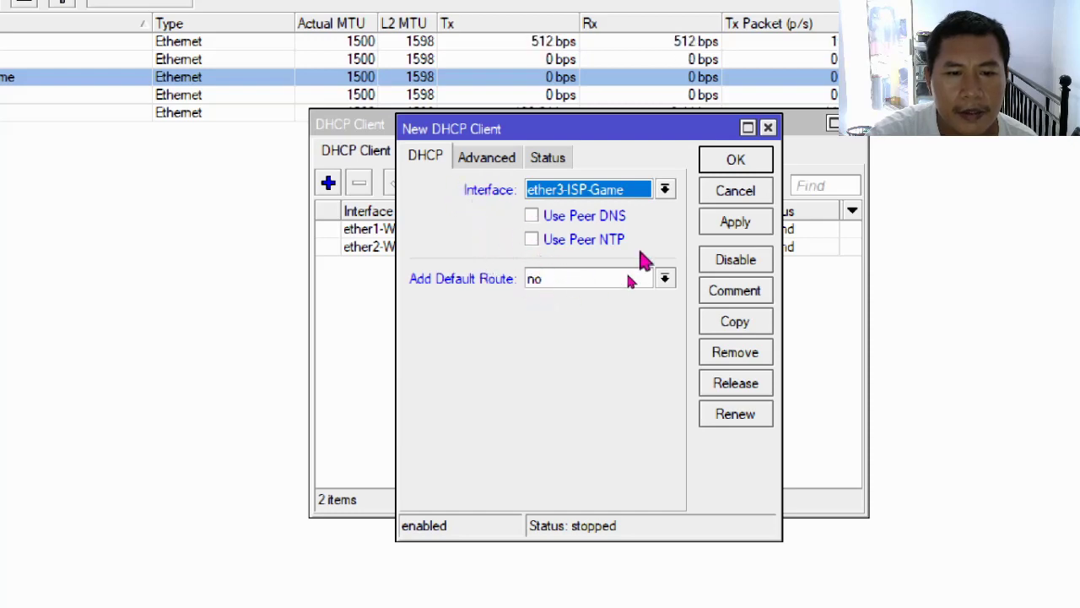
click(760, 226)
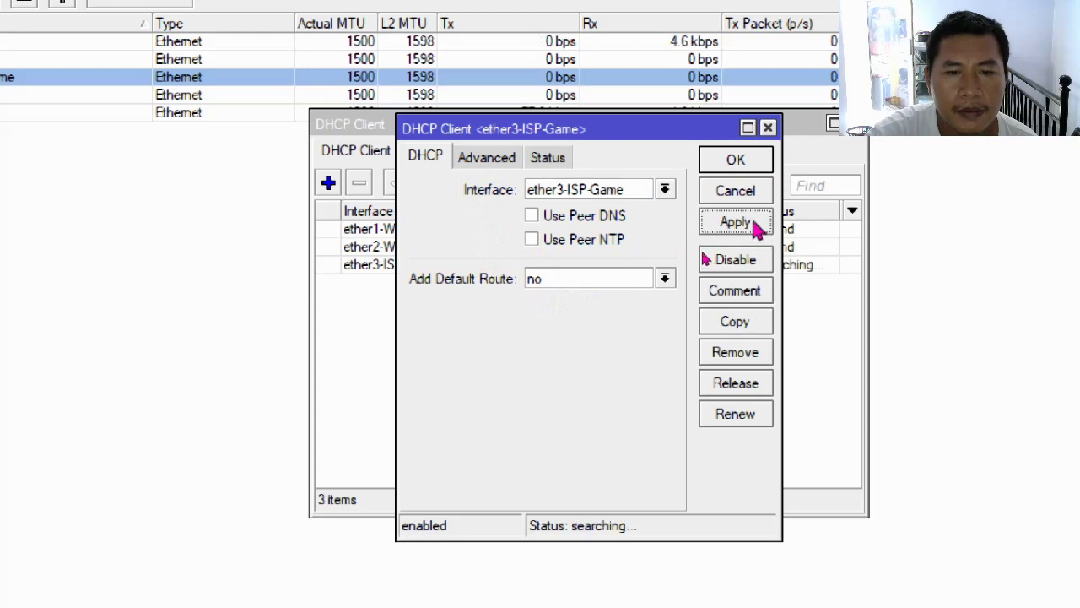
click(744, 159)
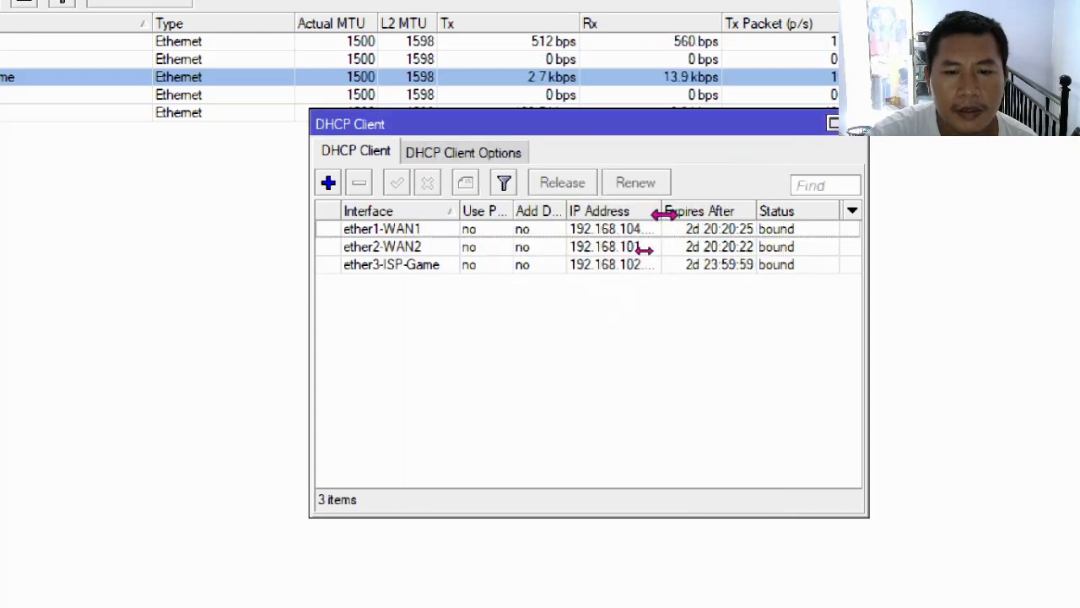
drag(663, 213, 697, 214)
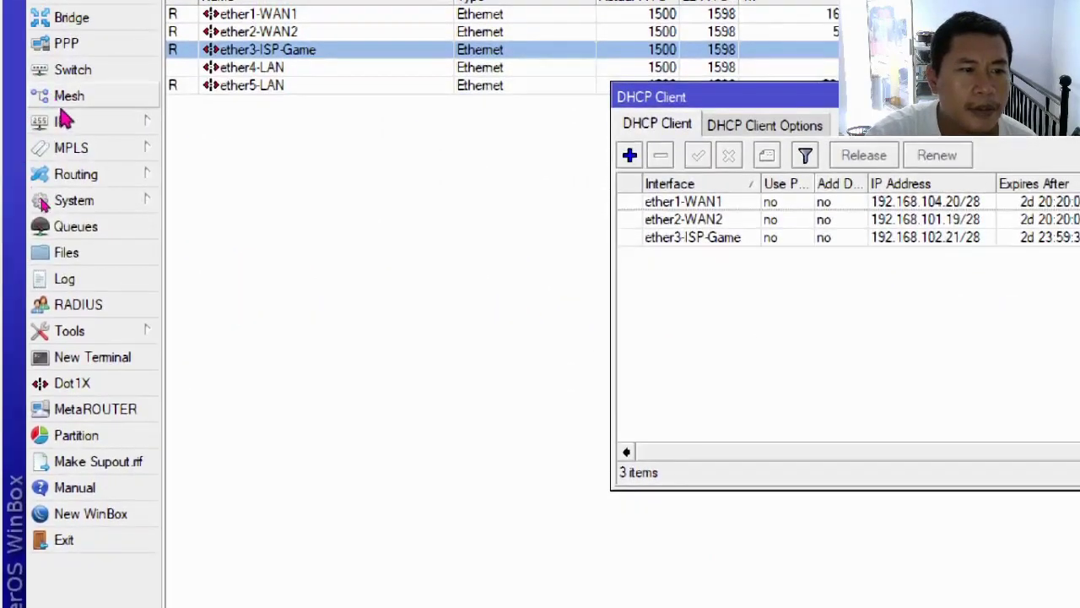
Step: Copy the firewall's srcnat masquerade NAT rule for ether2-WAN2 and set the copy's Out. Interface to ether3-ISP-Game
click(66, 118)
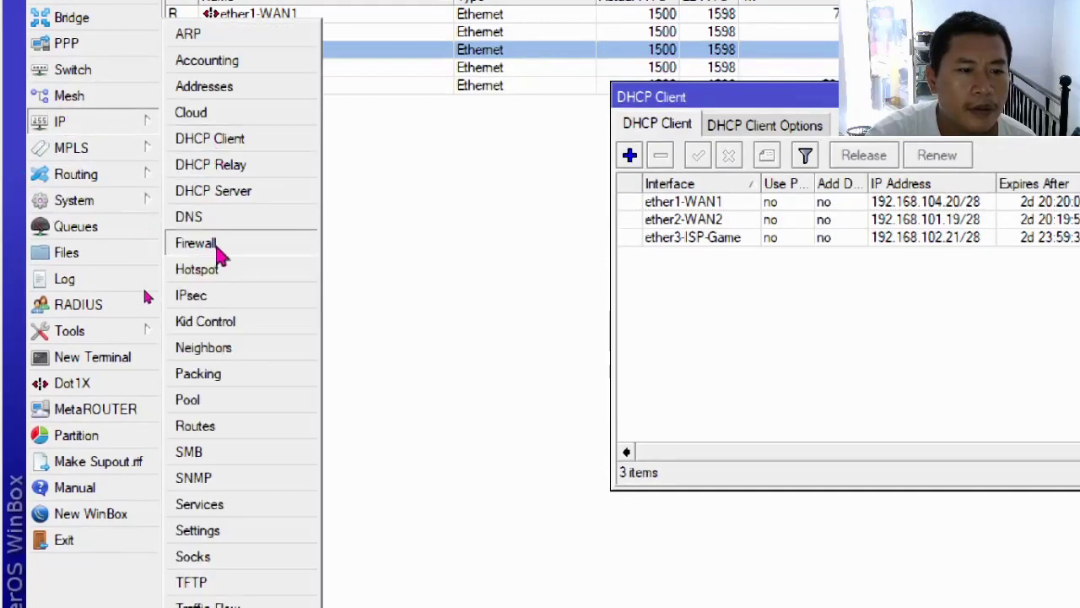
click(185, 243)
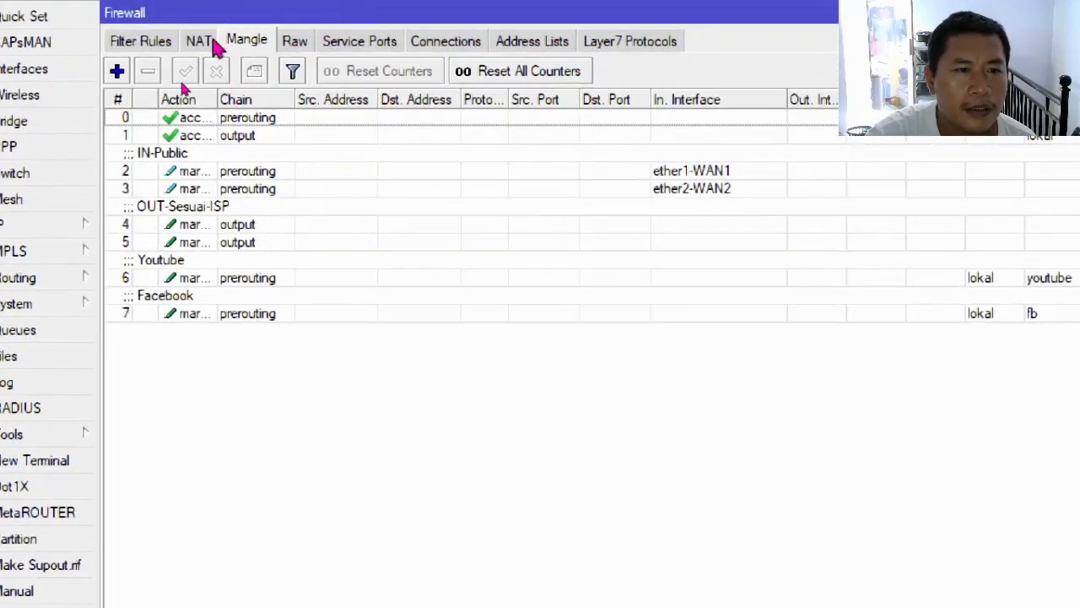
click(217, 28)
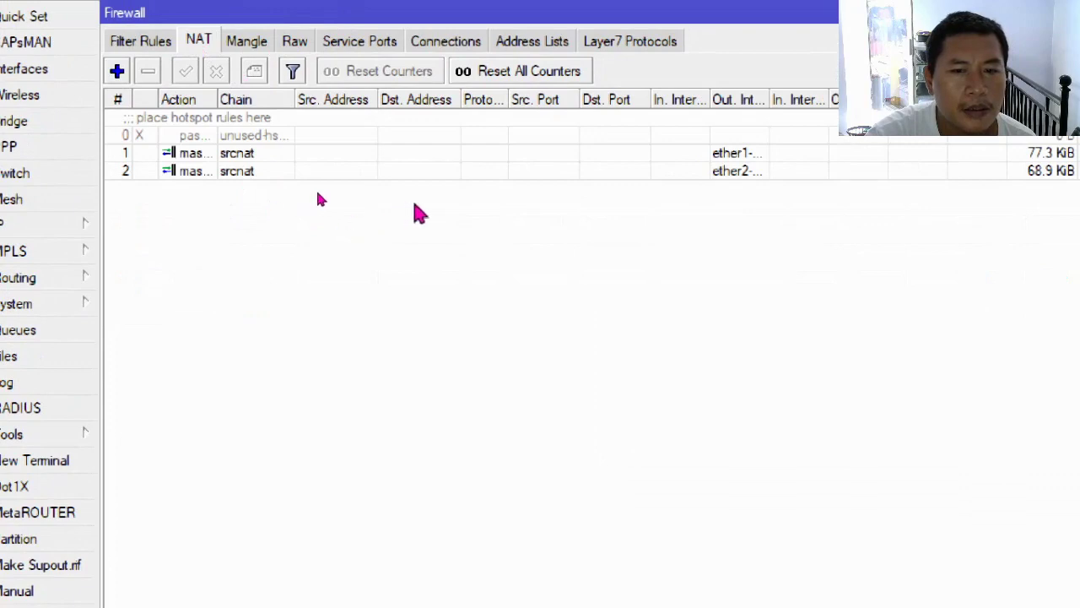
double_click(417, 175)
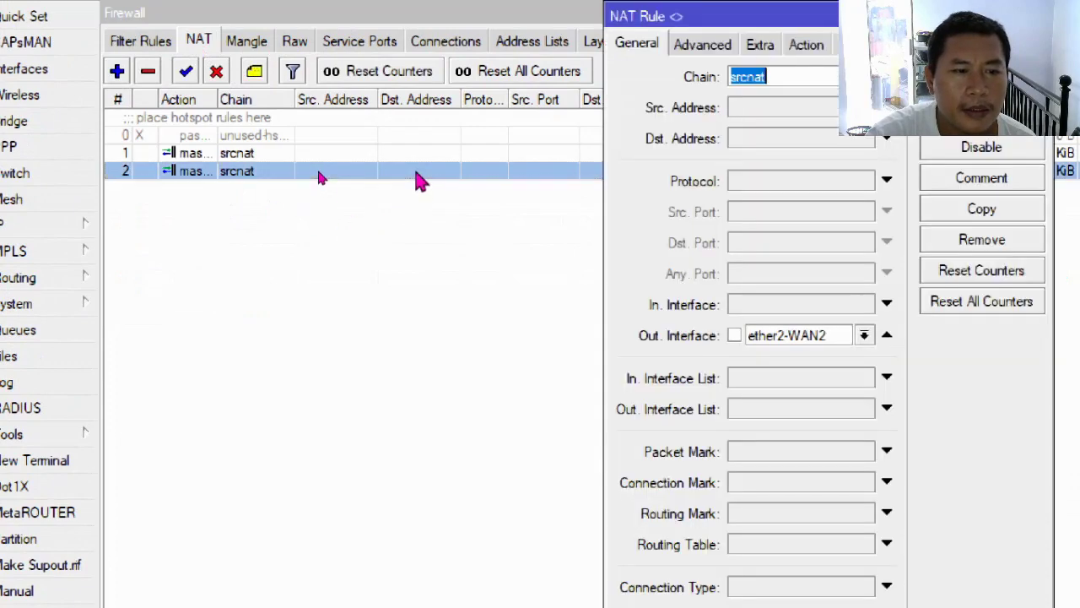
click(985, 218)
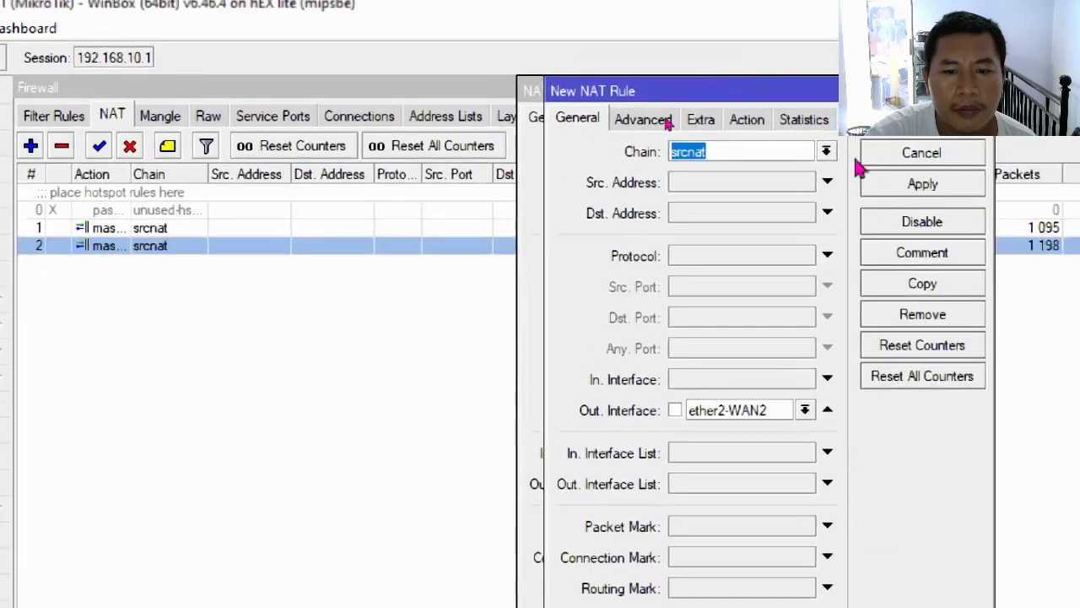
click(804, 410)
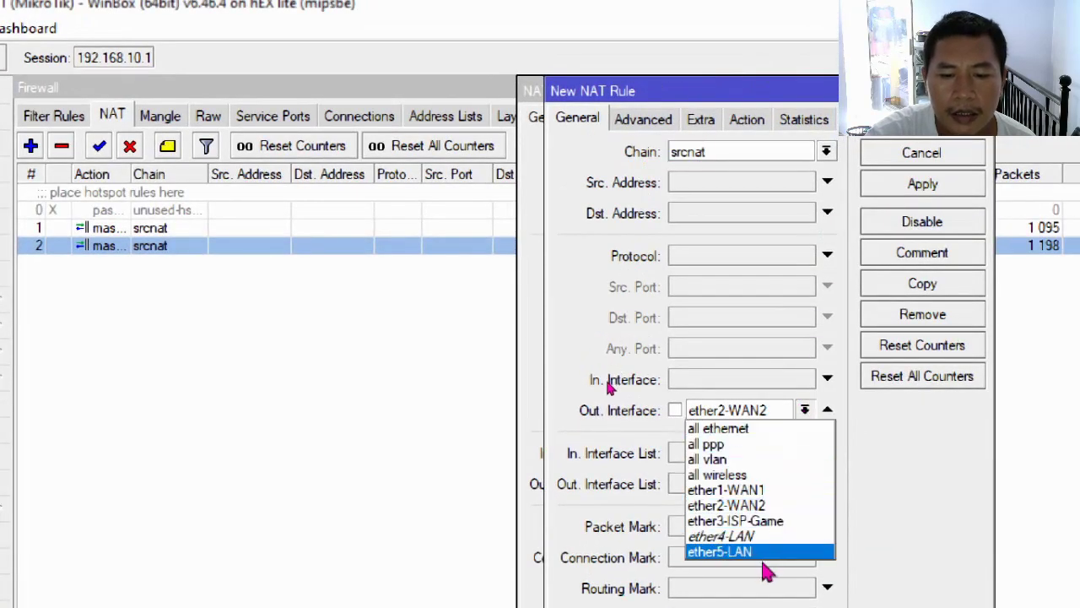
click(773, 522)
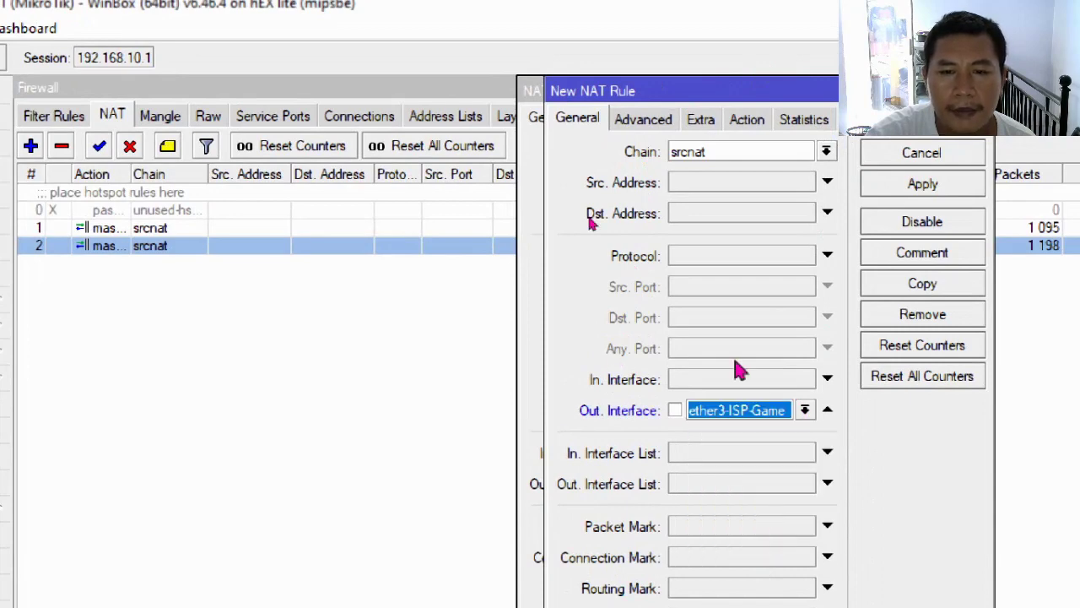
click(920, 186)
key(Escape)
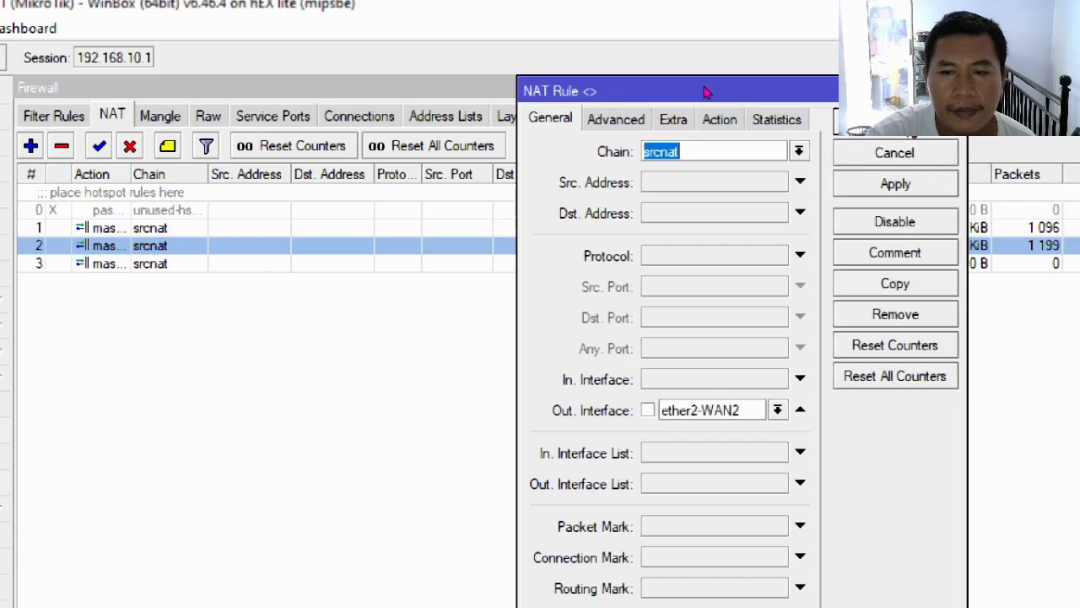
click(886, 144)
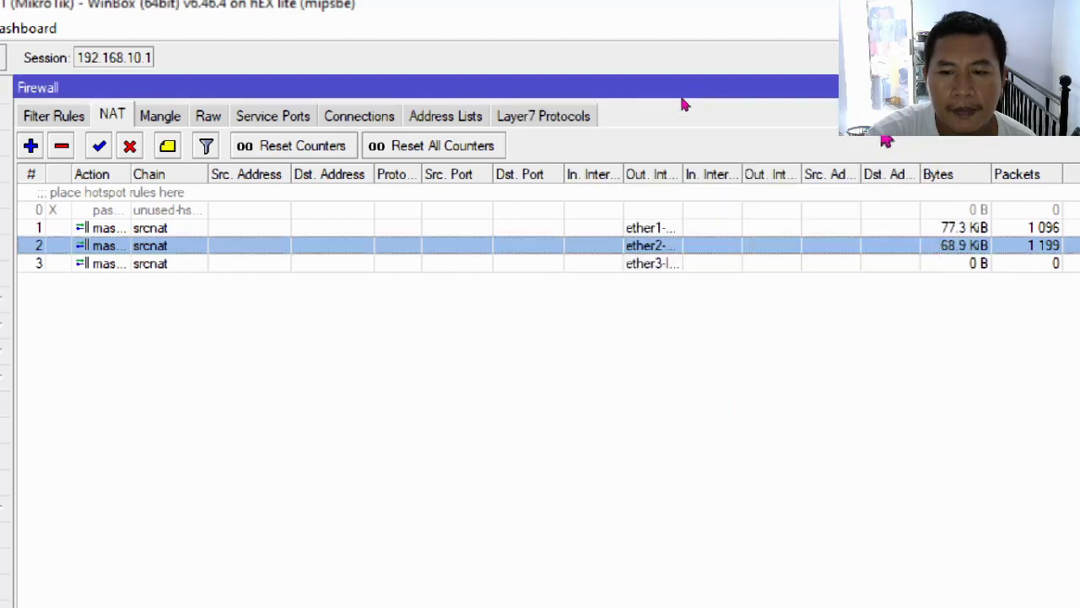
click(657, 265)
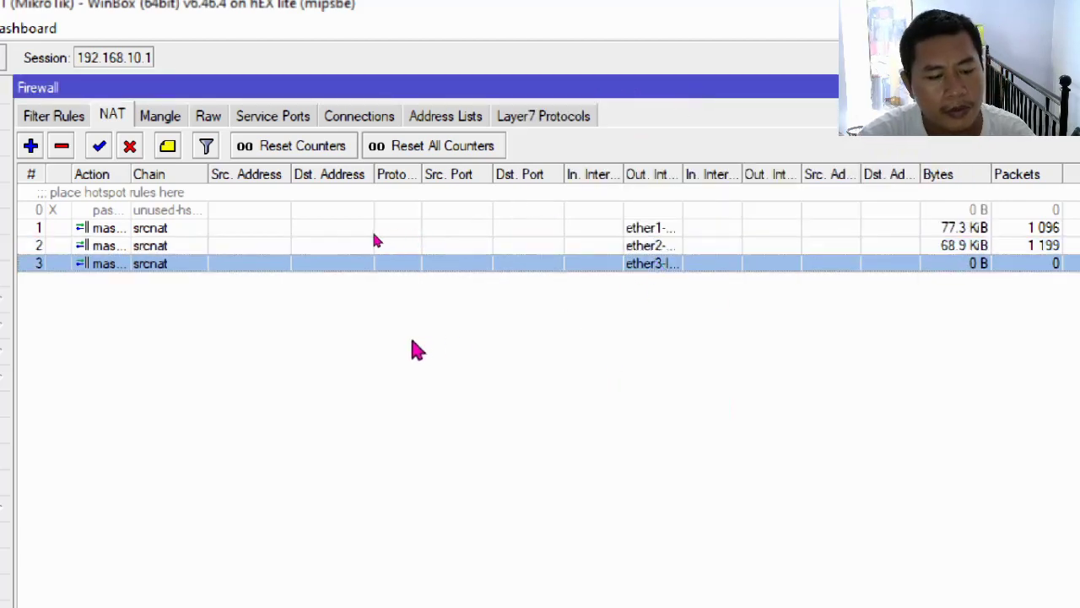
Step: Check the address-list item in the Notepad checklist, then display the firewall's address lists in WinBox
key(alt+Tab)
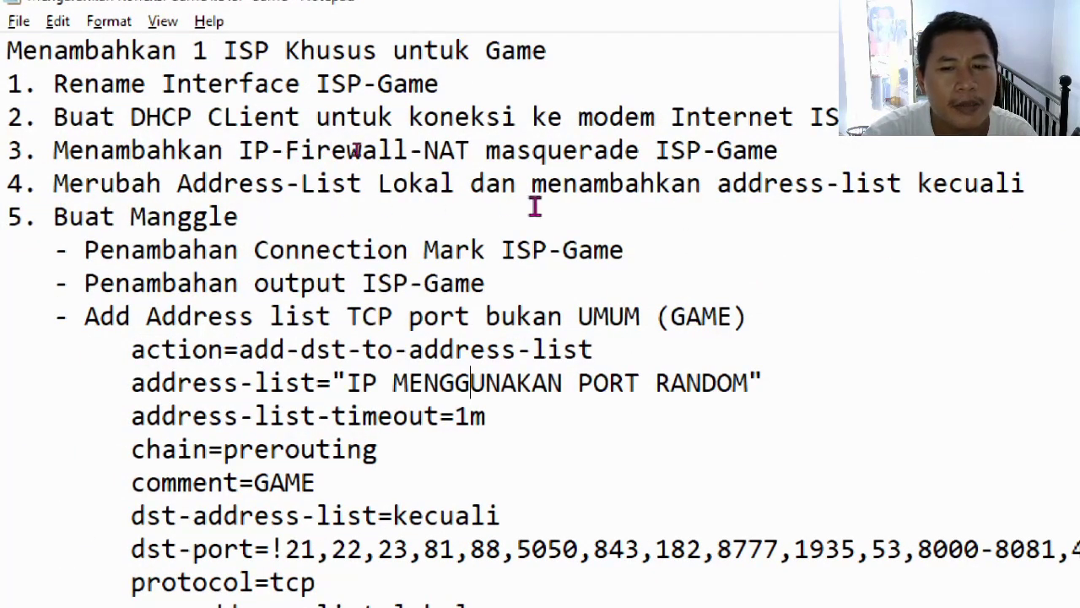
key(alt+Tab)
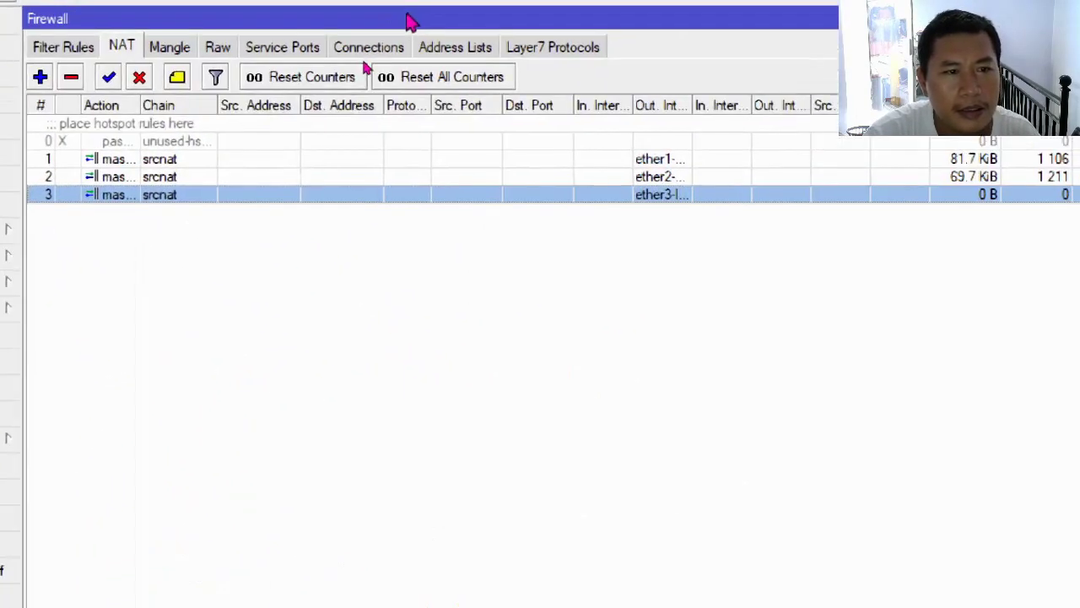
click(457, 47)
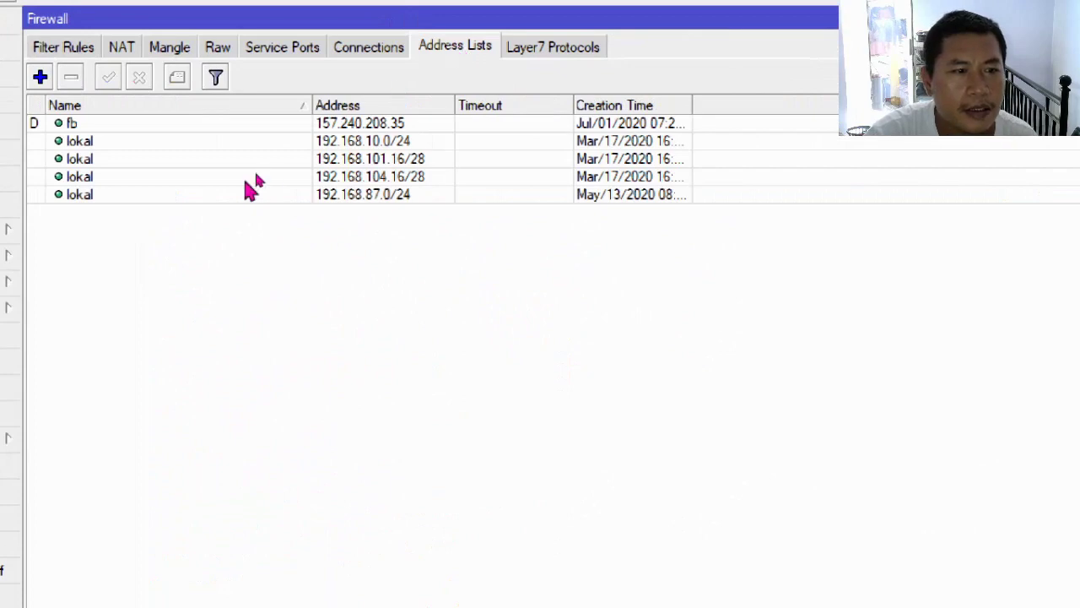
click(222, 144)
click(224, 160)
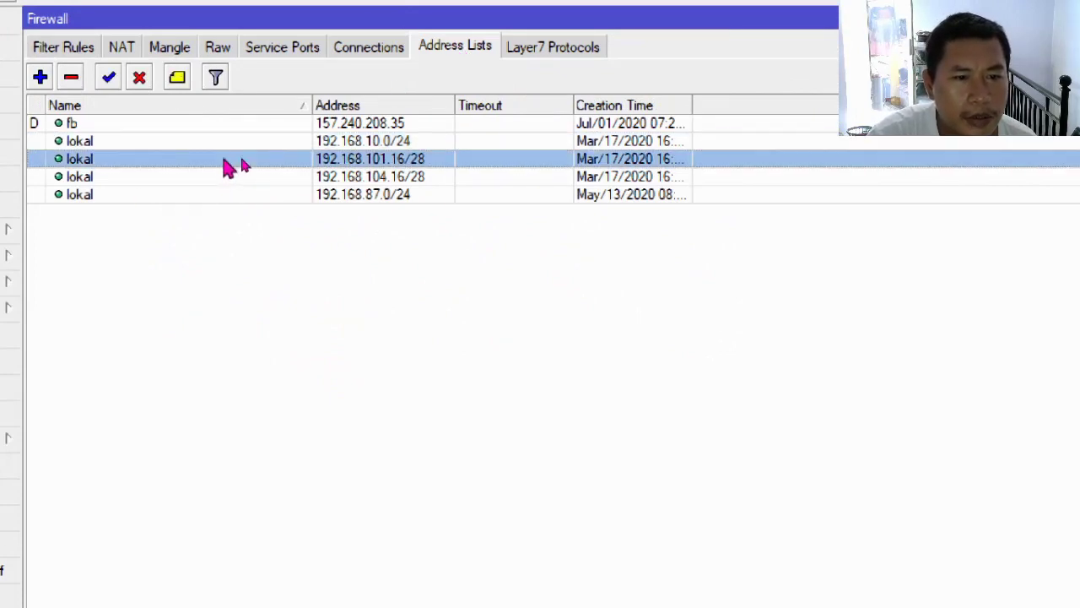
click(228, 141)
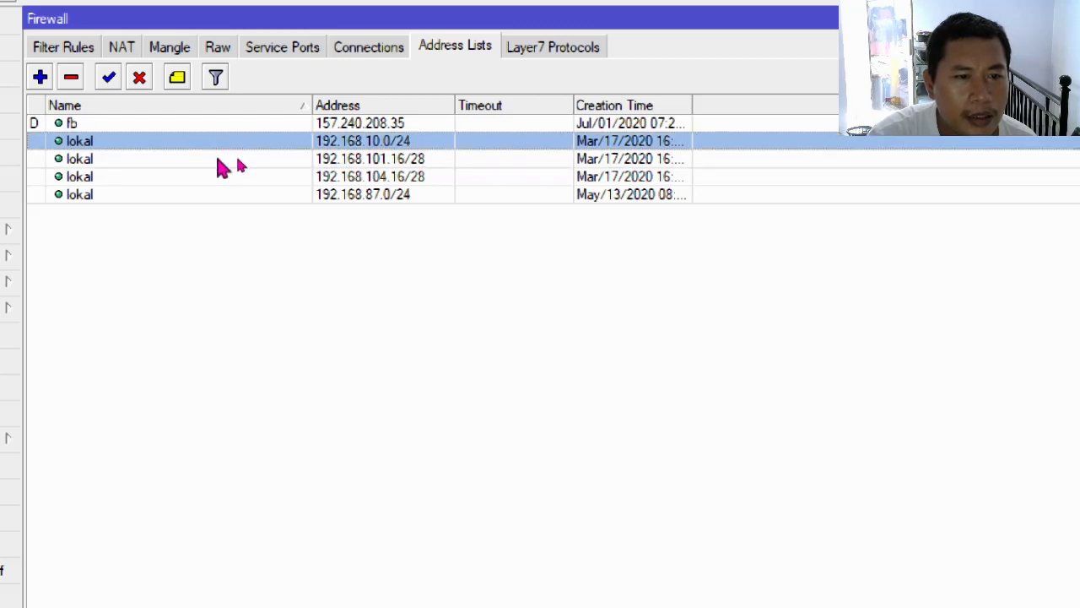
Step: Rename the lokal address list entry for 192.168.101.16/28 as keculai and save it
click(221, 164)
double_click(218, 165)
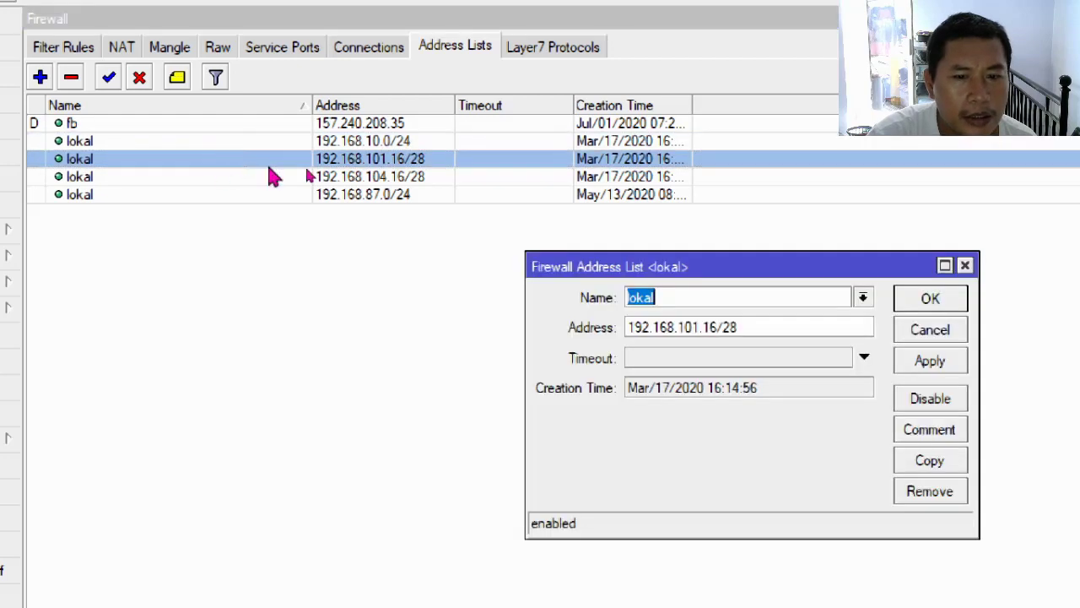
click(864, 302)
click(864, 302)
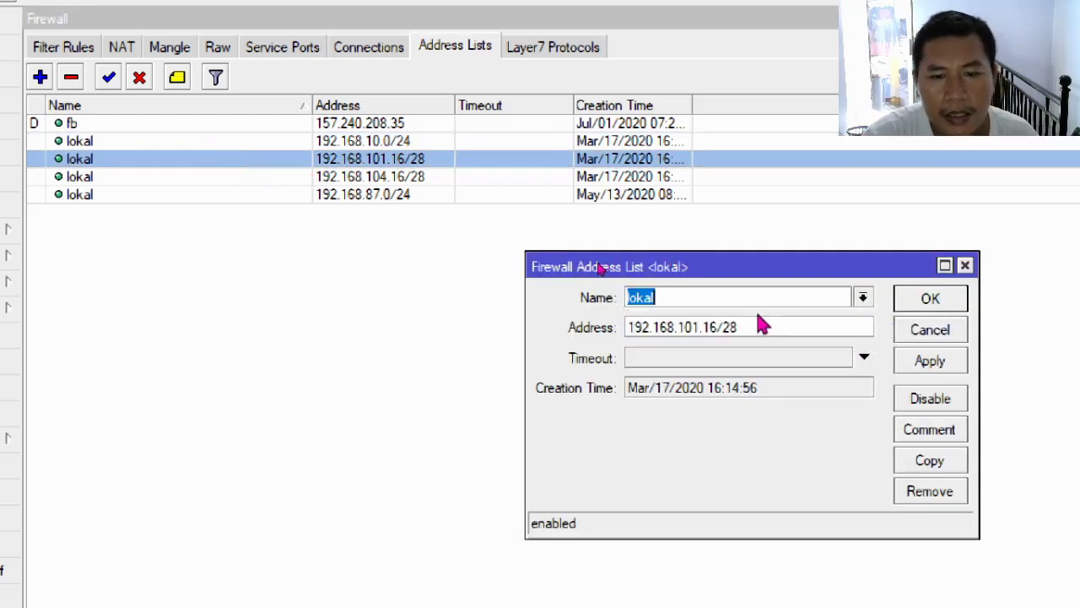
text(keculai)
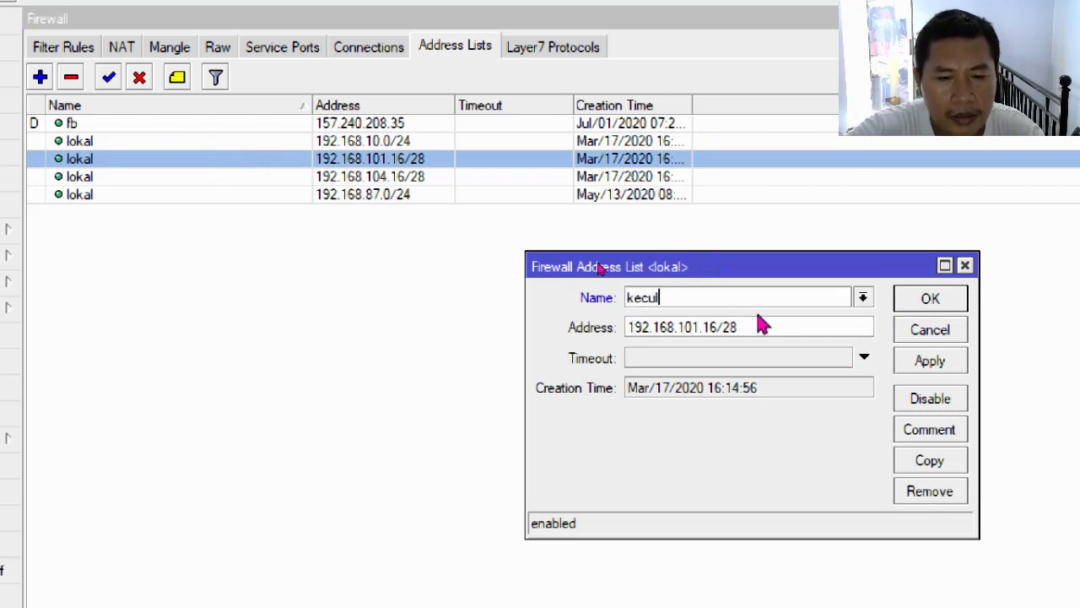
click(954, 365)
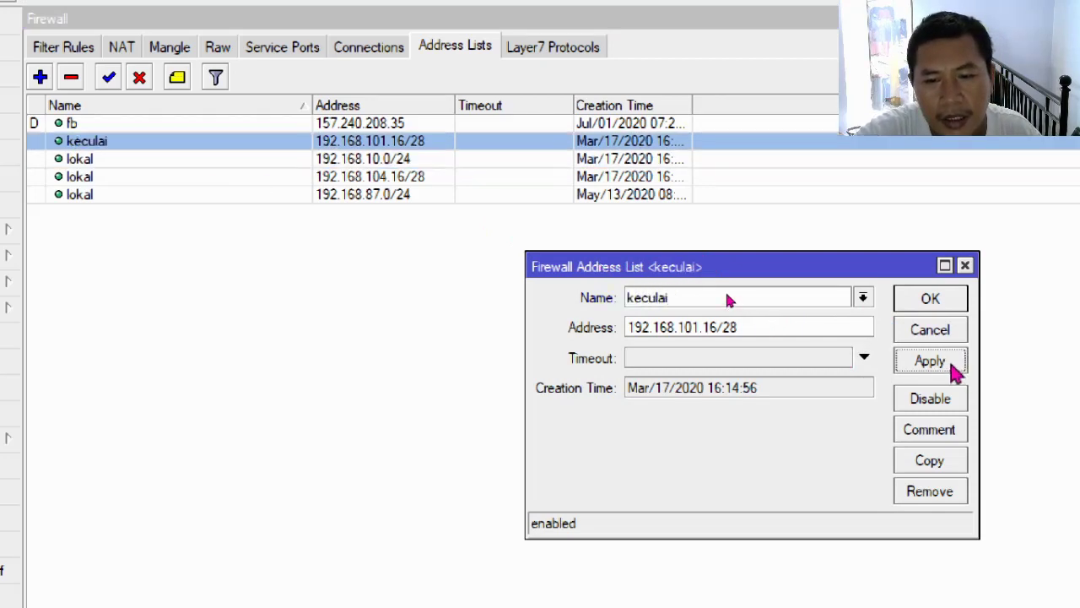
click(930, 300)
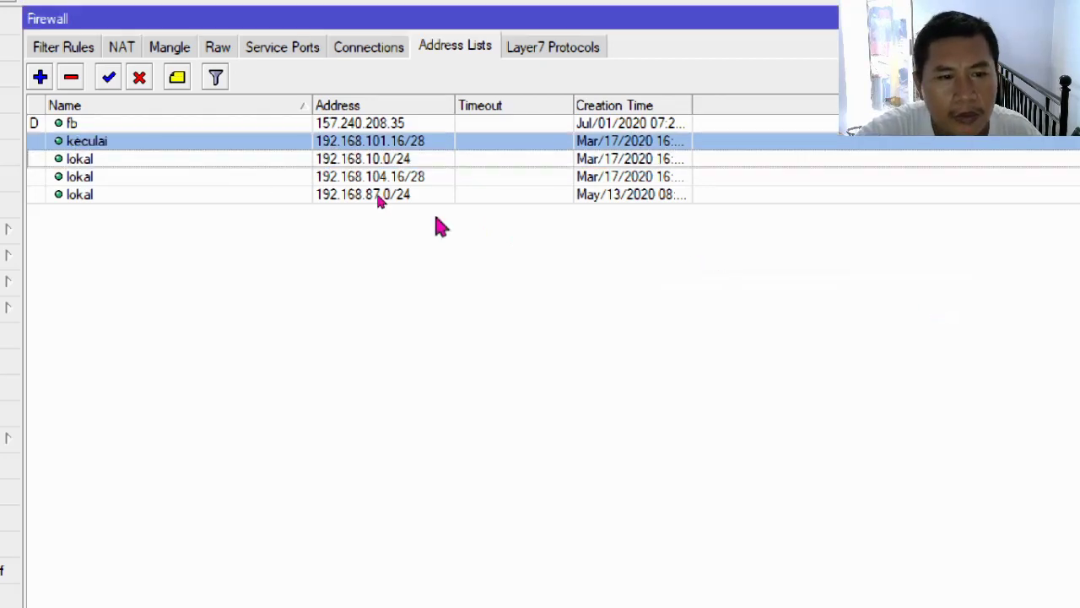
Step: Rename the lokal address list entry for 192.168.104.16/28 as kecuali and save it
click(290, 179)
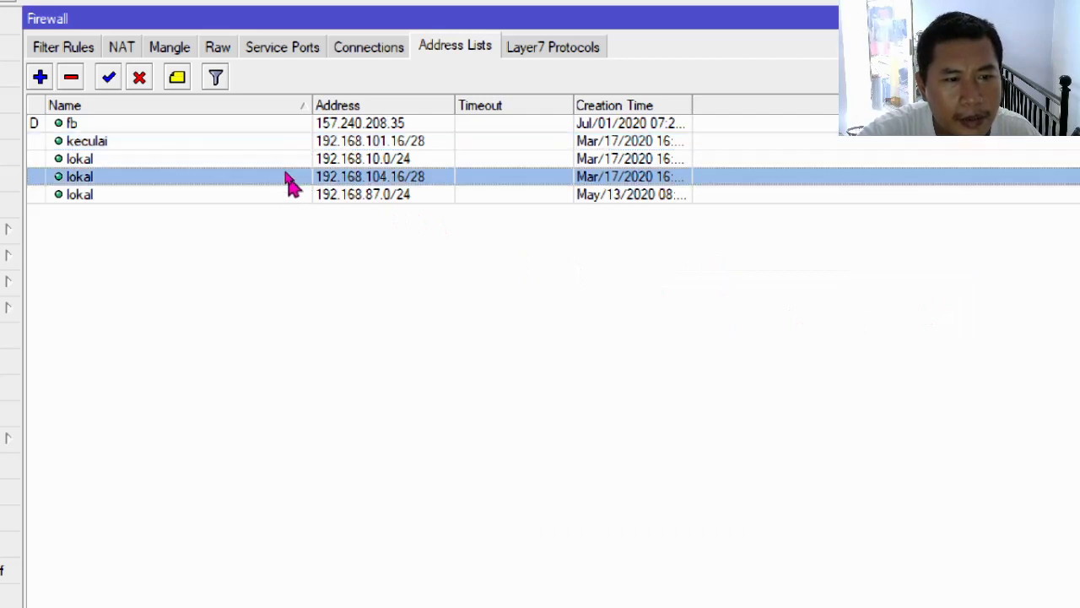
double_click(290, 181)
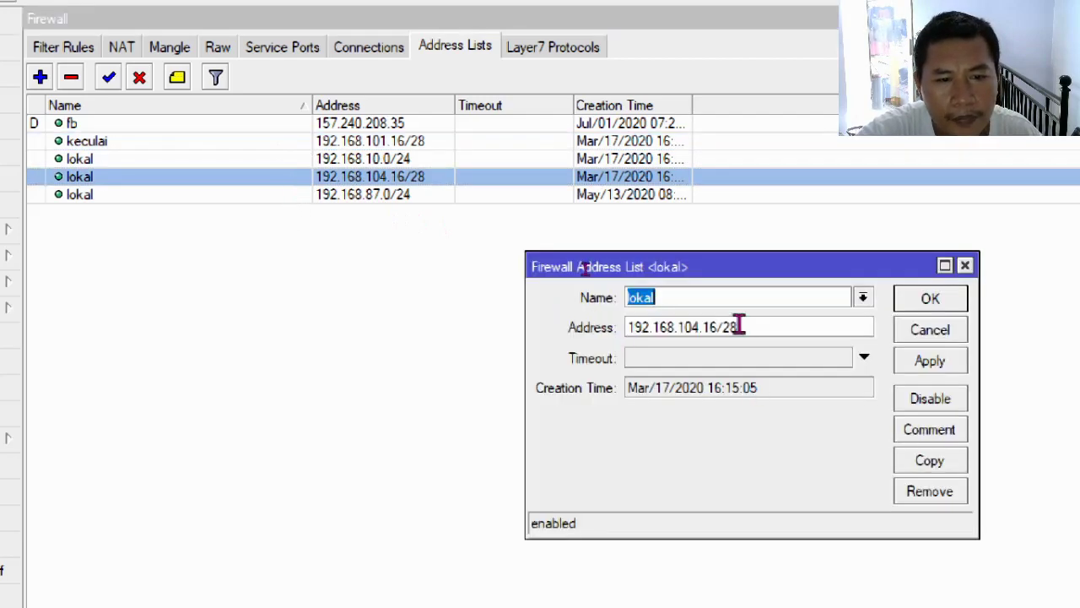
text(kecuali)
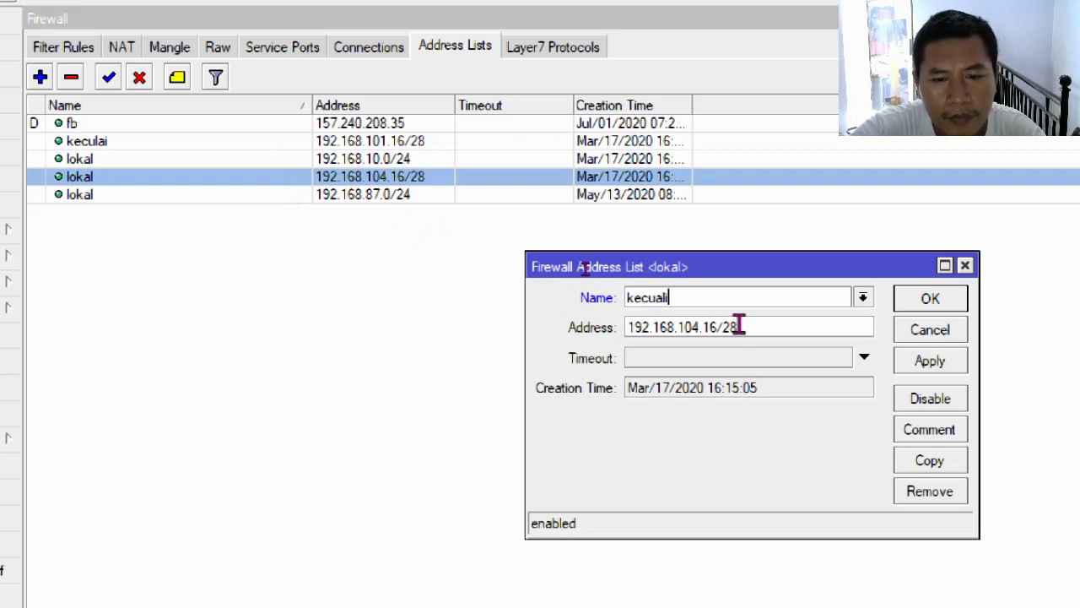
click(932, 363)
click(938, 305)
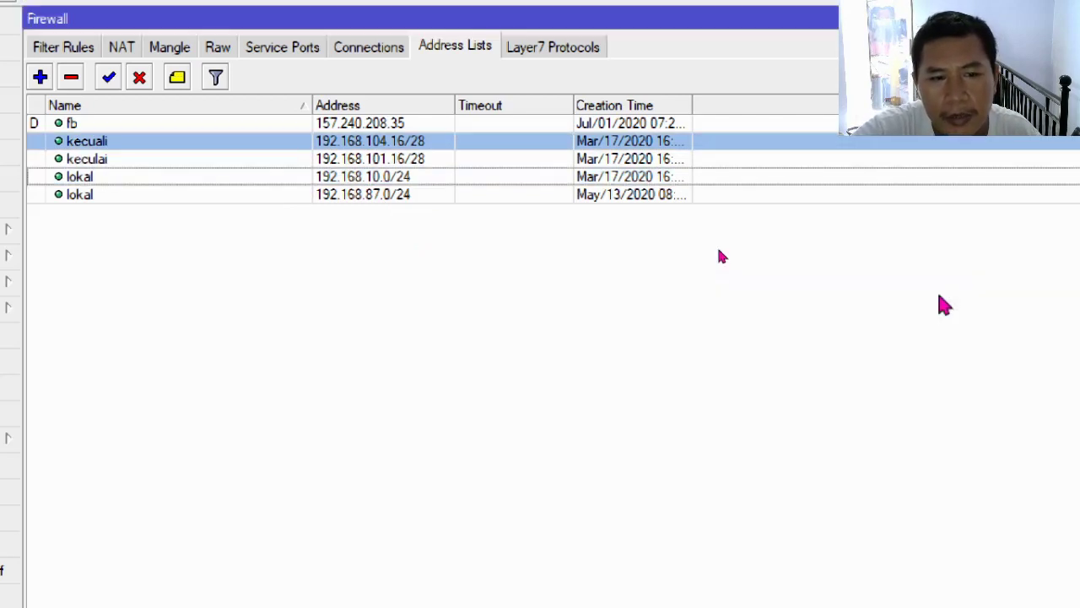
Step: Copy the lokal address list entry for 192.168.10.0/24, name the copy kecuali, and save it
click(382, 179)
click(381, 194)
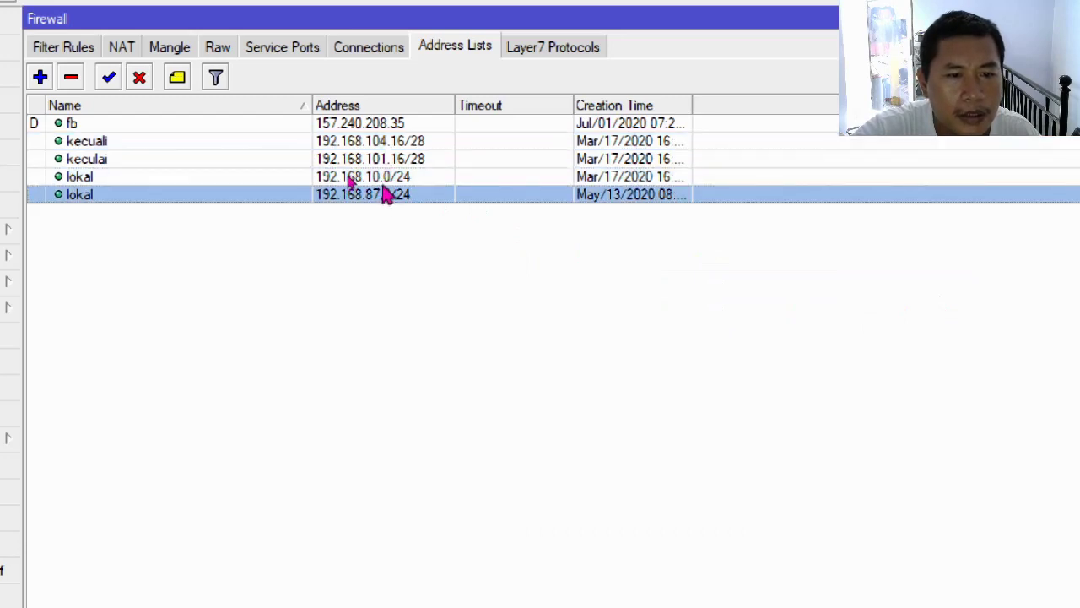
click(385, 179)
double_click(387, 186)
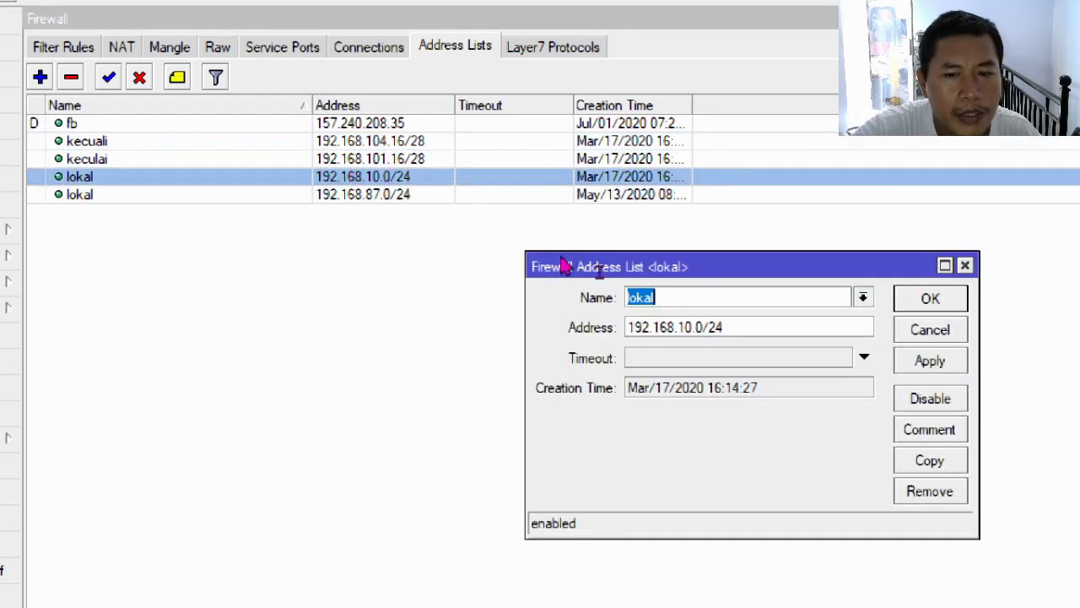
click(939, 463)
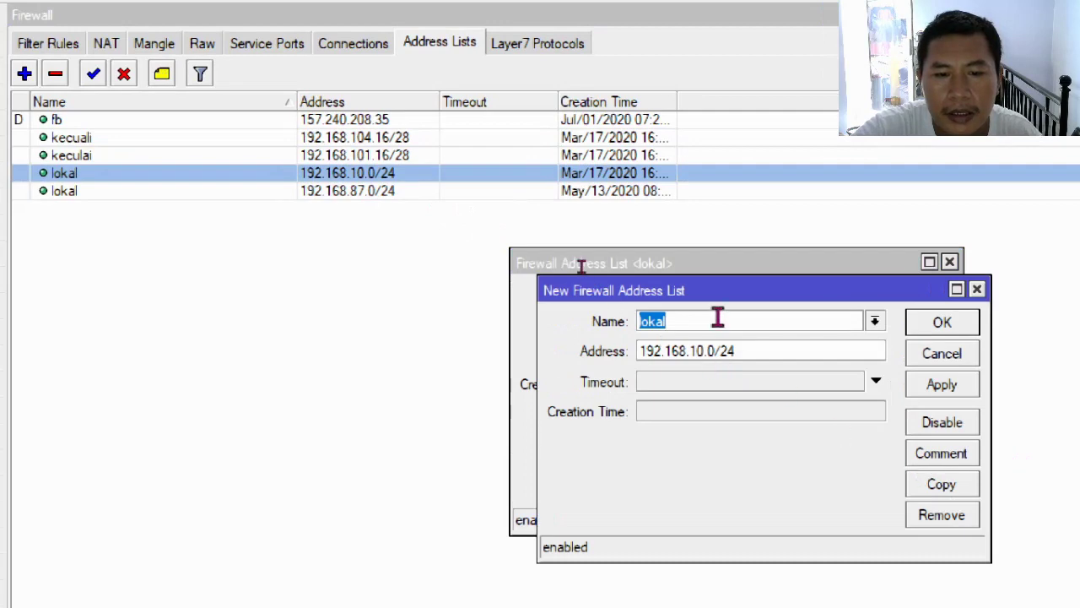
text(l)
text(ecual)
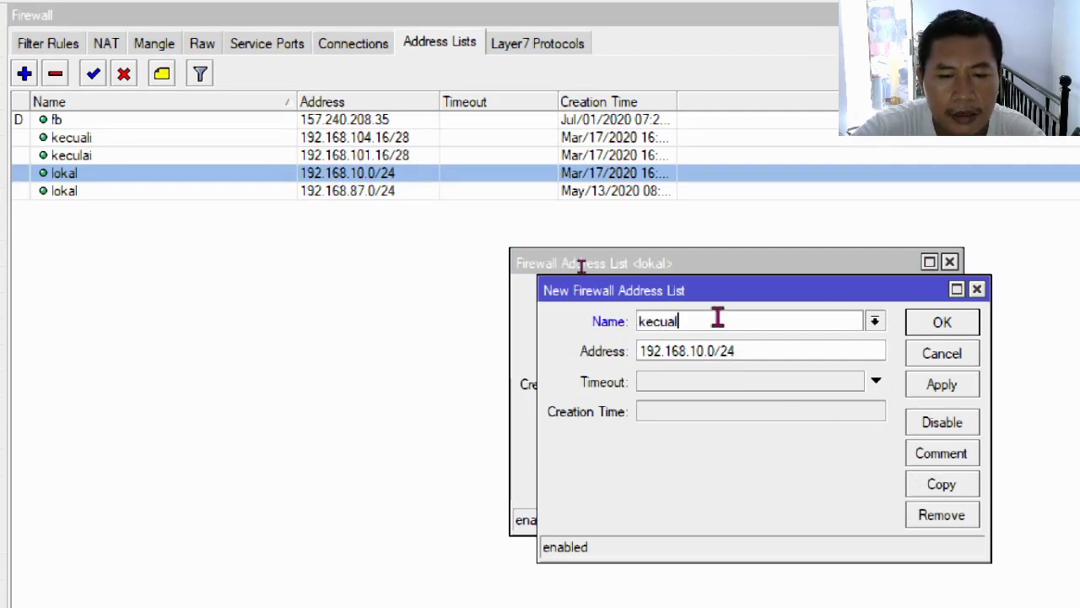
text(i)
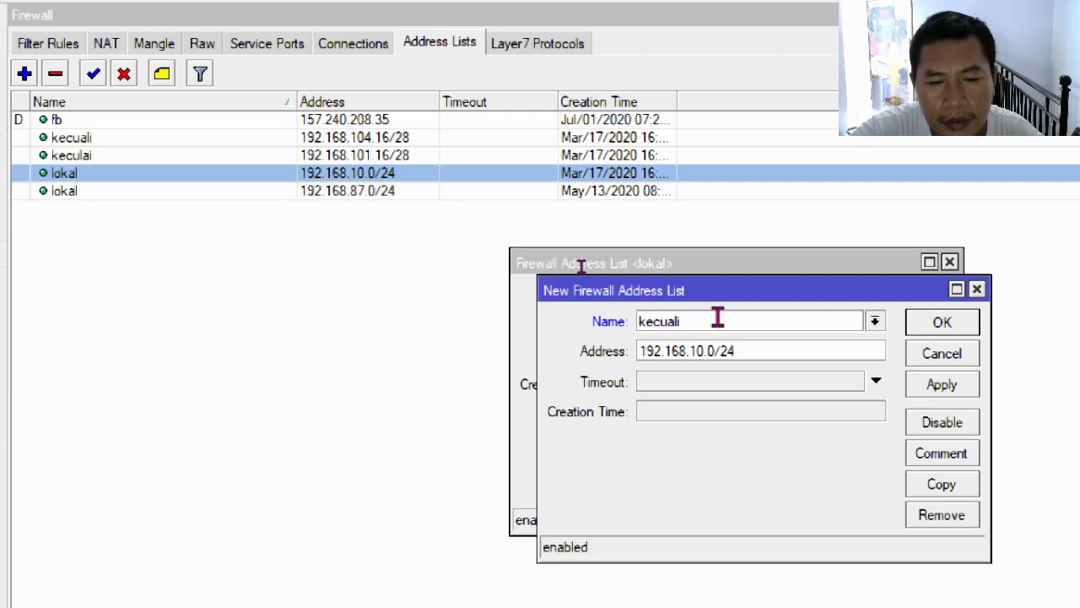
click(940, 395)
click(942, 322)
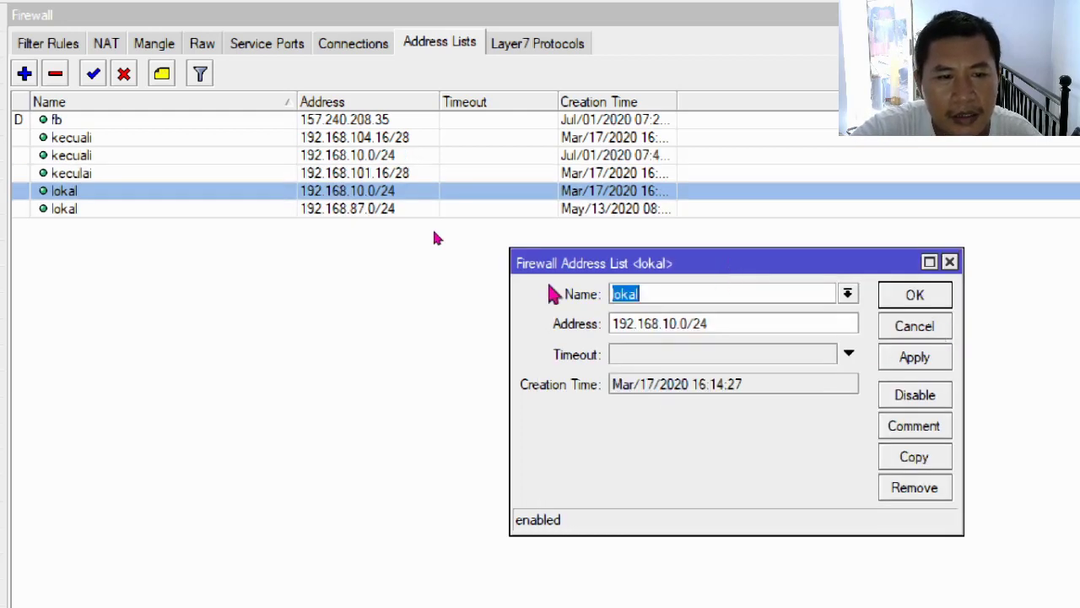
click(916, 298)
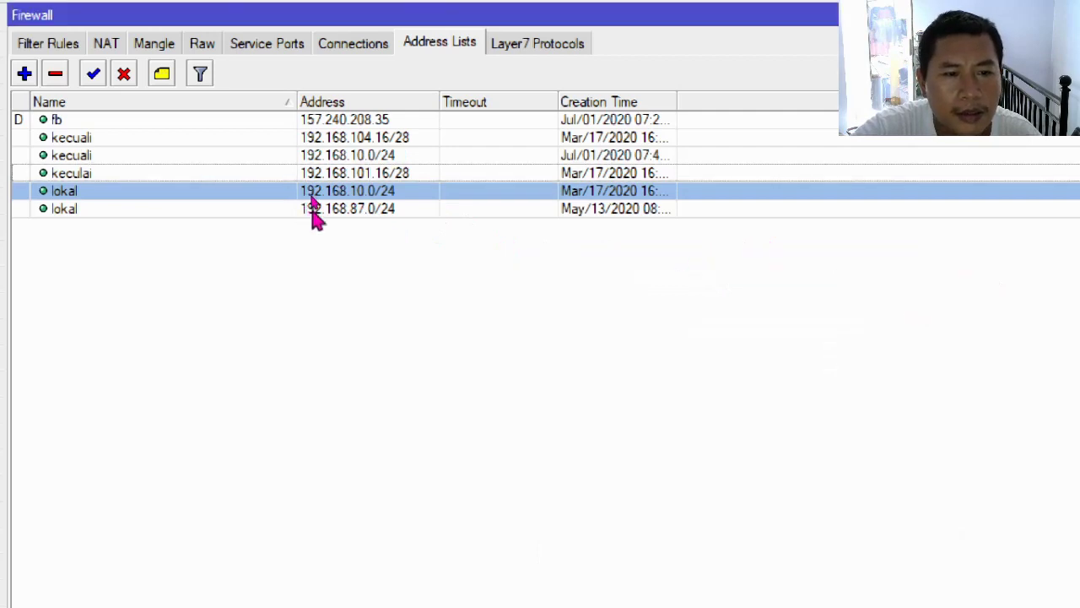
Step: Copy the lokal address list entry for 192.168.87.0/24, name the copy kecuali, and save it
click(312, 211)
double_click(312, 211)
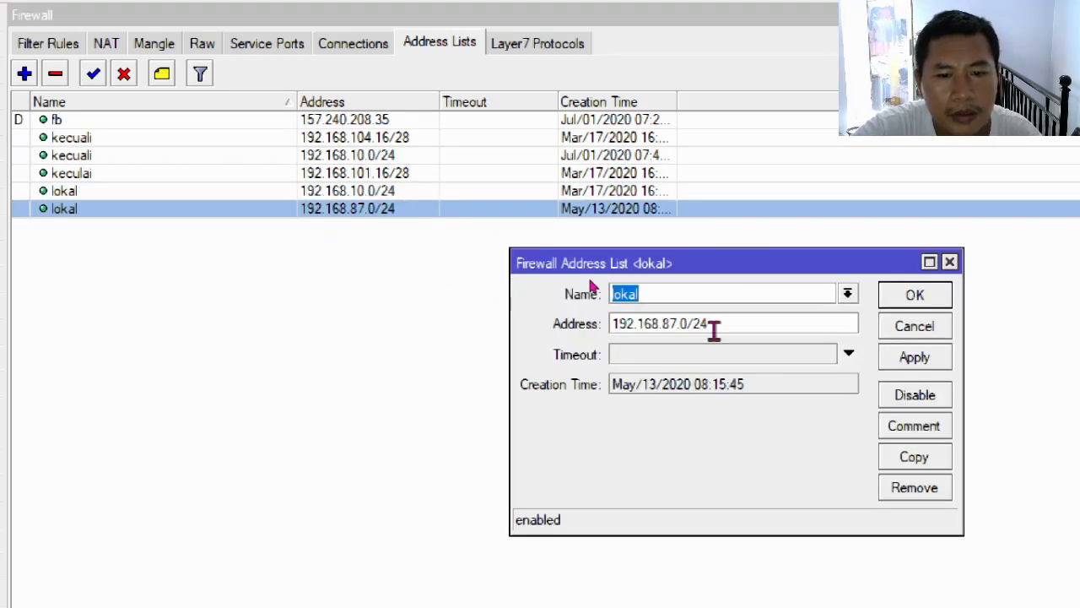
click(912, 463)
text(kecuali)
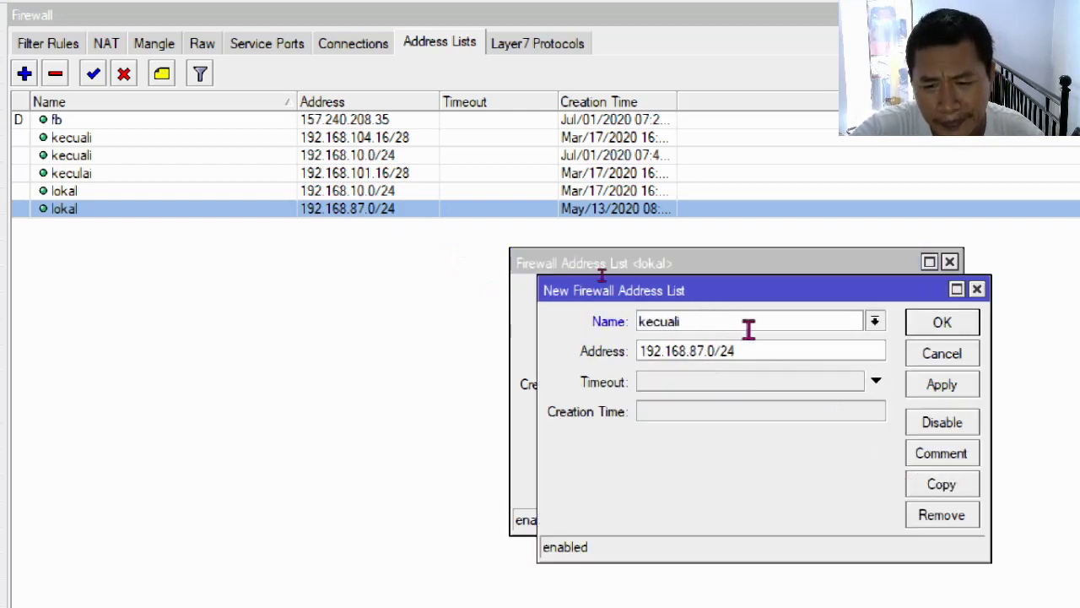
click(935, 328)
click(931, 310)
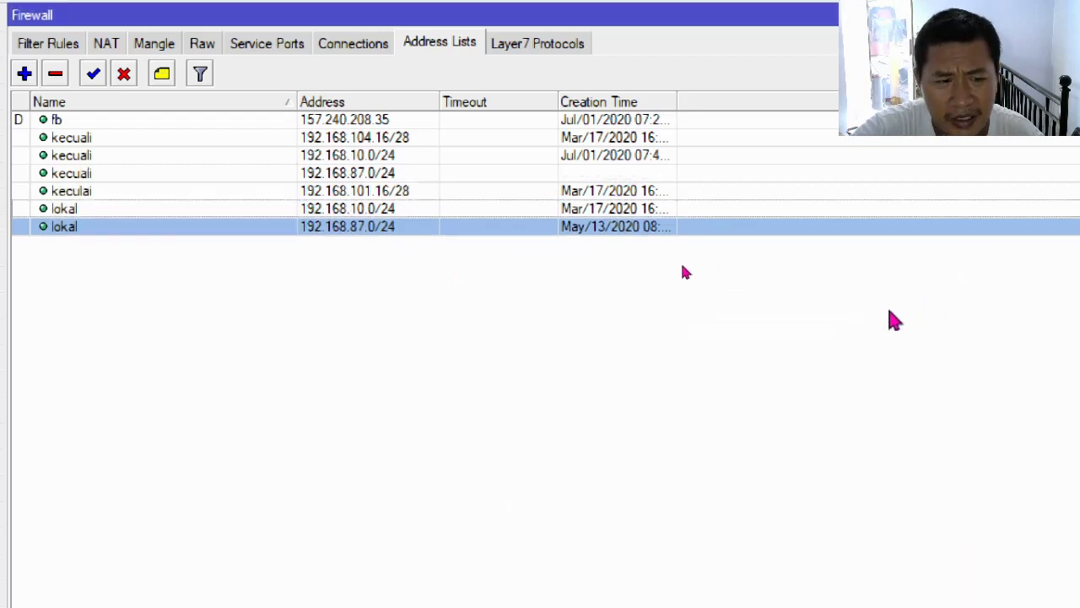
Step: Correct the name of the 192.168.101.16/28 address list entry to kecuali and save it
double_click(229, 194)
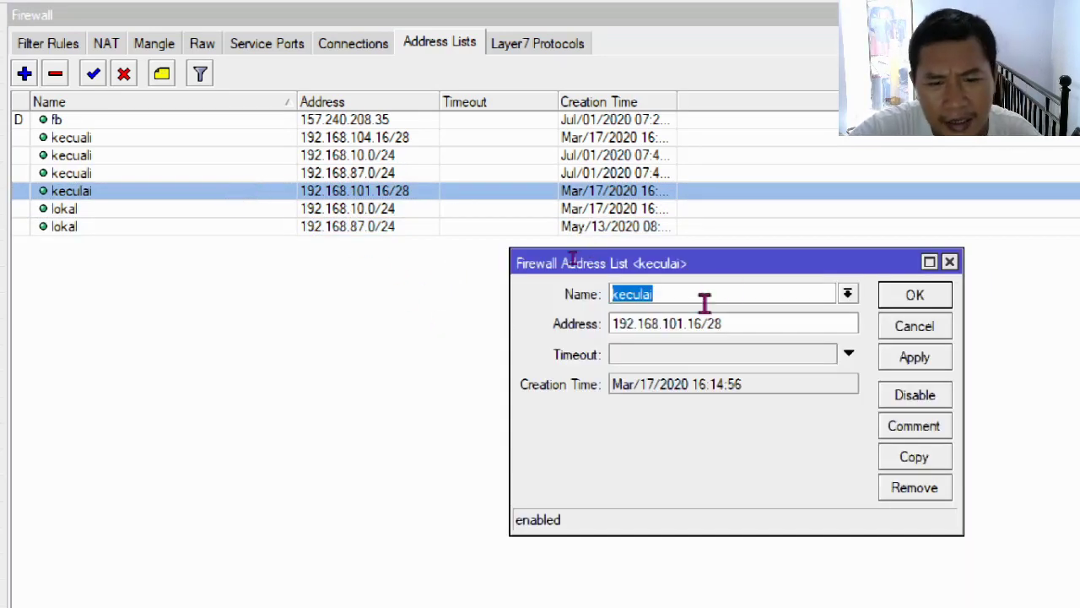
click(703, 299)
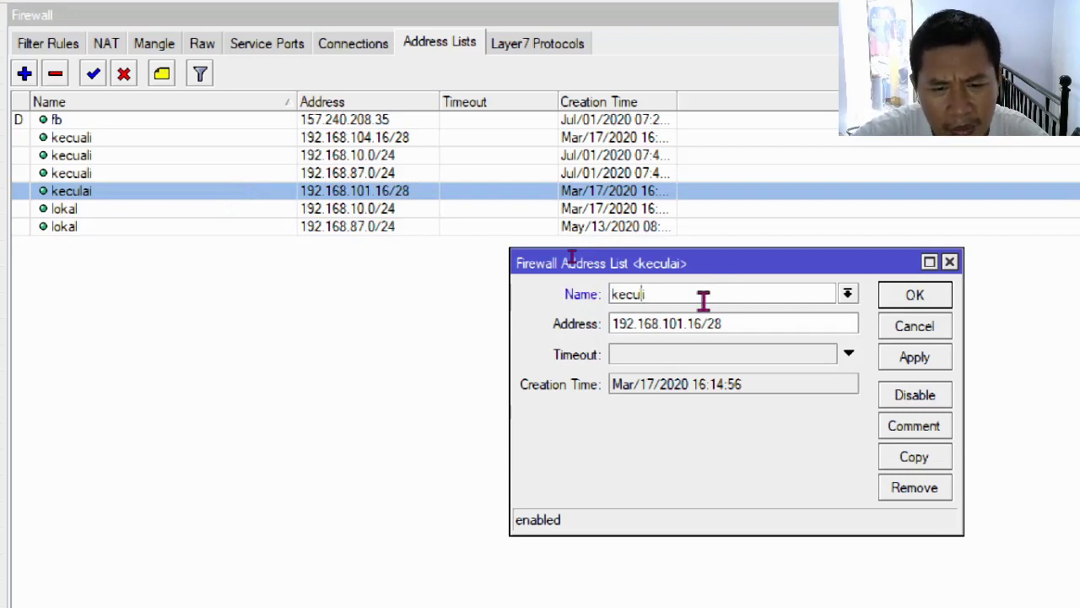
key(Return)
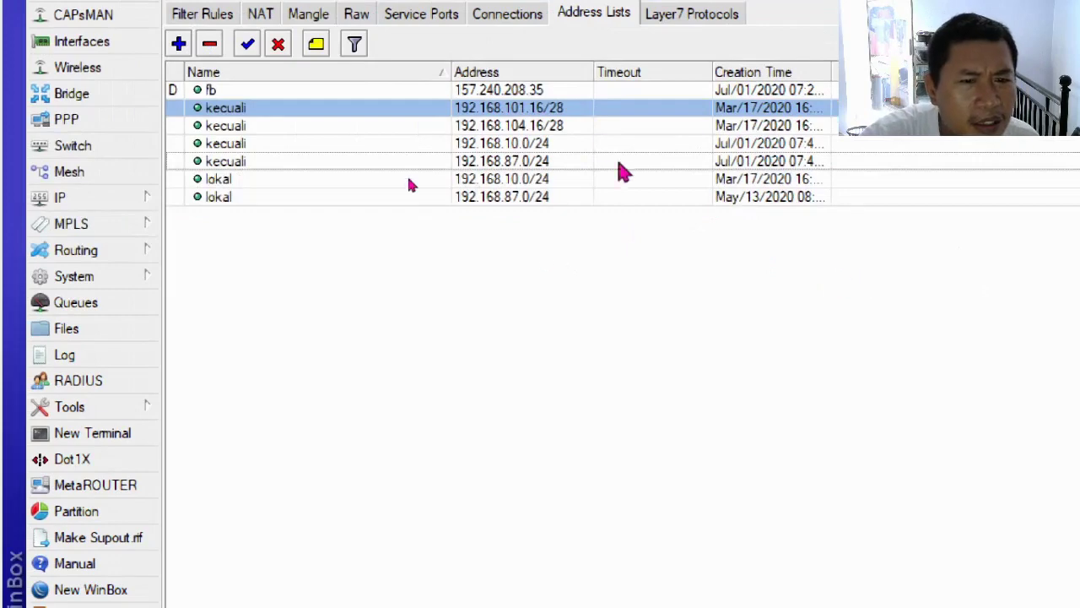
Step: Review the addresses assigned to the kecuali and lokal address lists
click(550, 132)
click(552, 113)
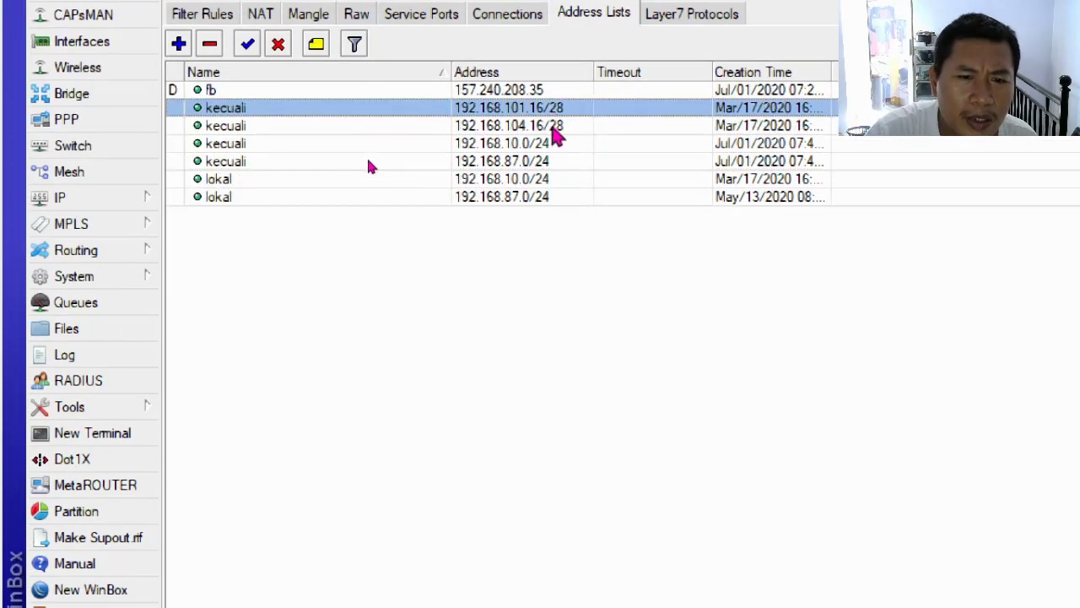
click(547, 146)
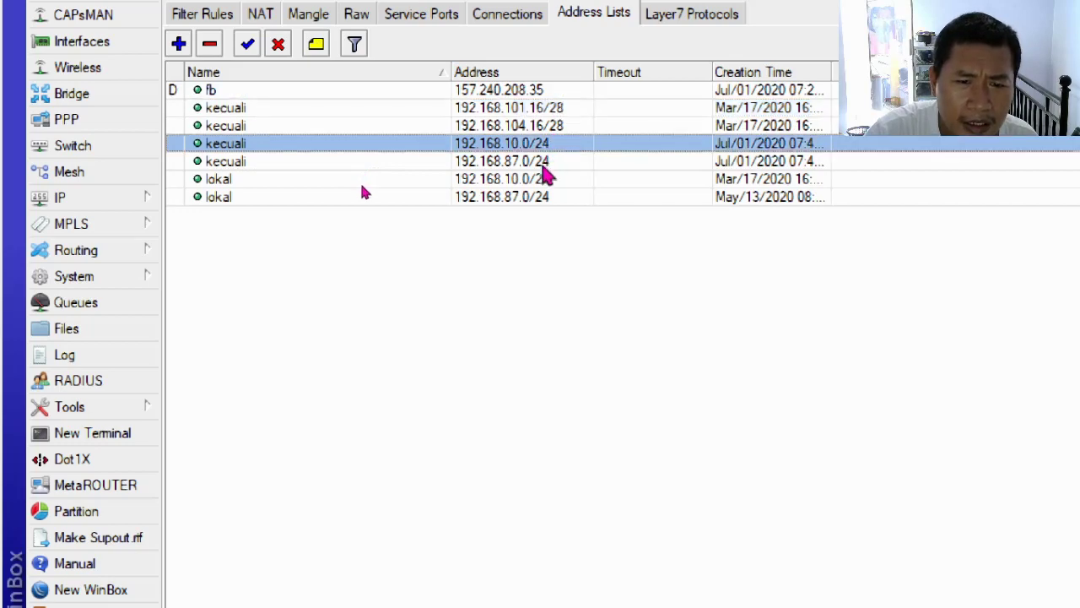
click(544, 165)
click(546, 179)
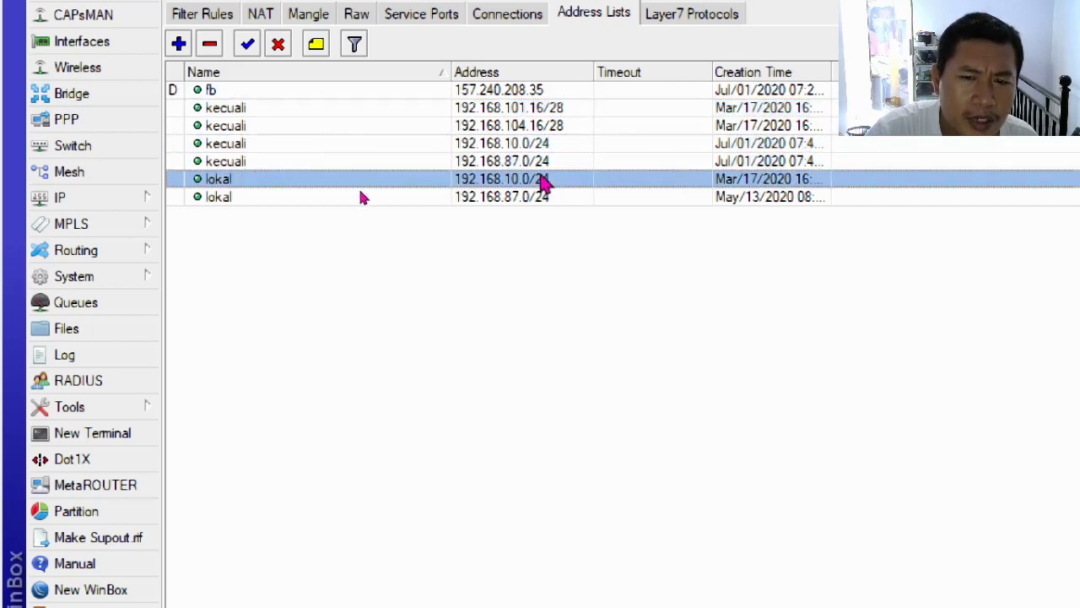
click(540, 199)
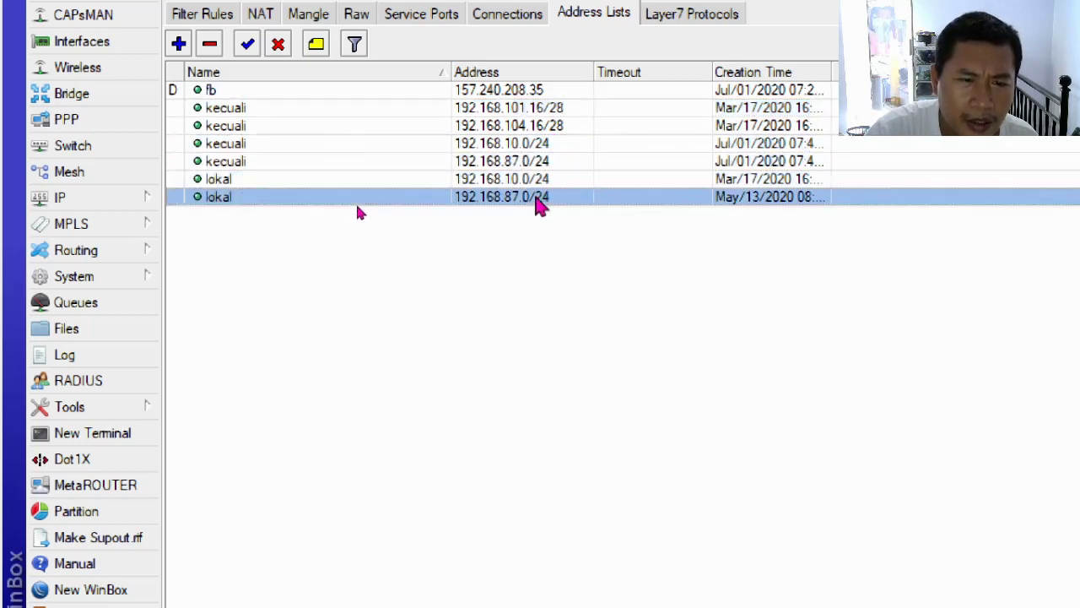
click(551, 185)
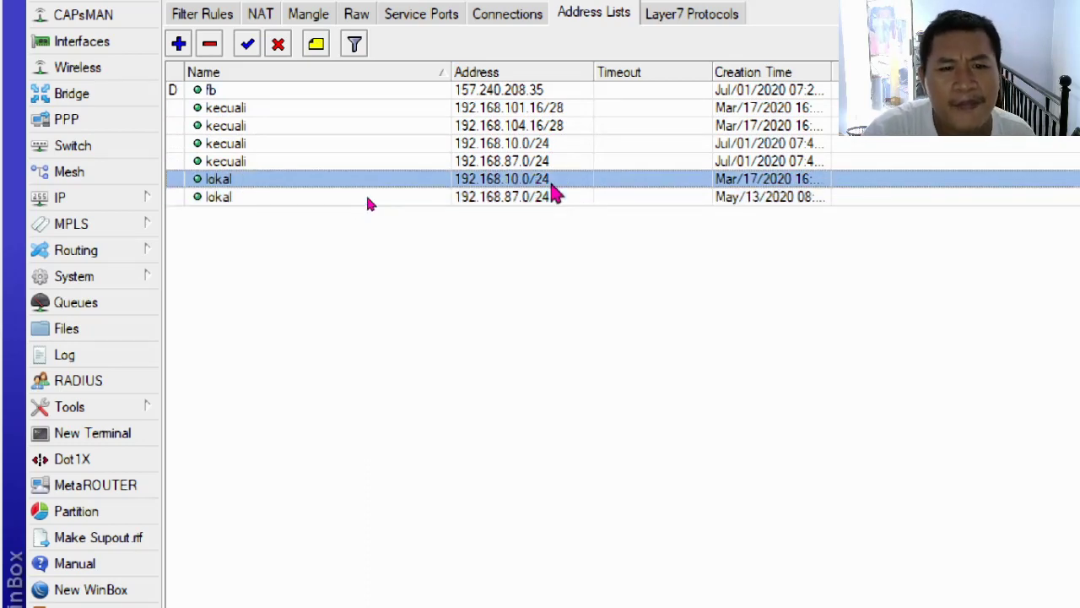
Step: Copy the kecuali address list entry for 192.168.104.16/28, set the copy's address to 192.168.102.16/28, and save it
double_click(564, 126)
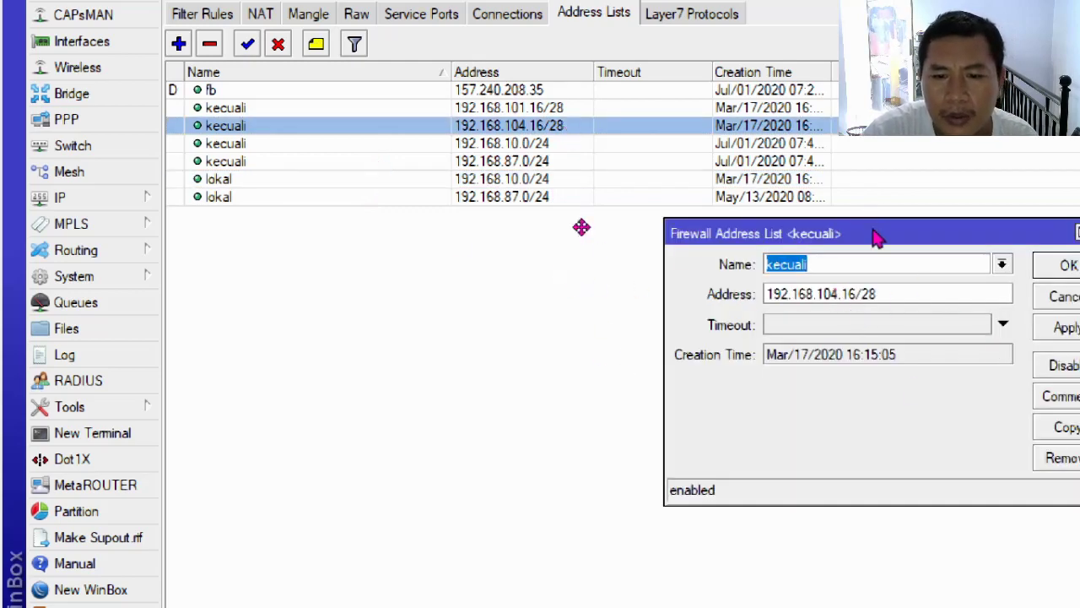
drag(877, 239, 604, 246)
click(814, 437)
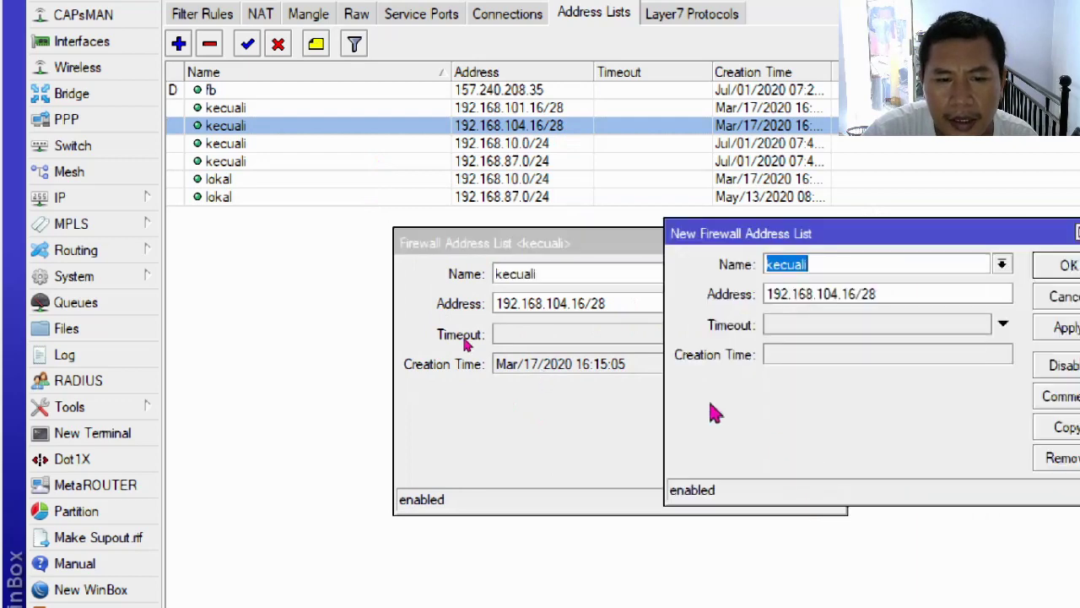
drag(832, 244, 537, 250)
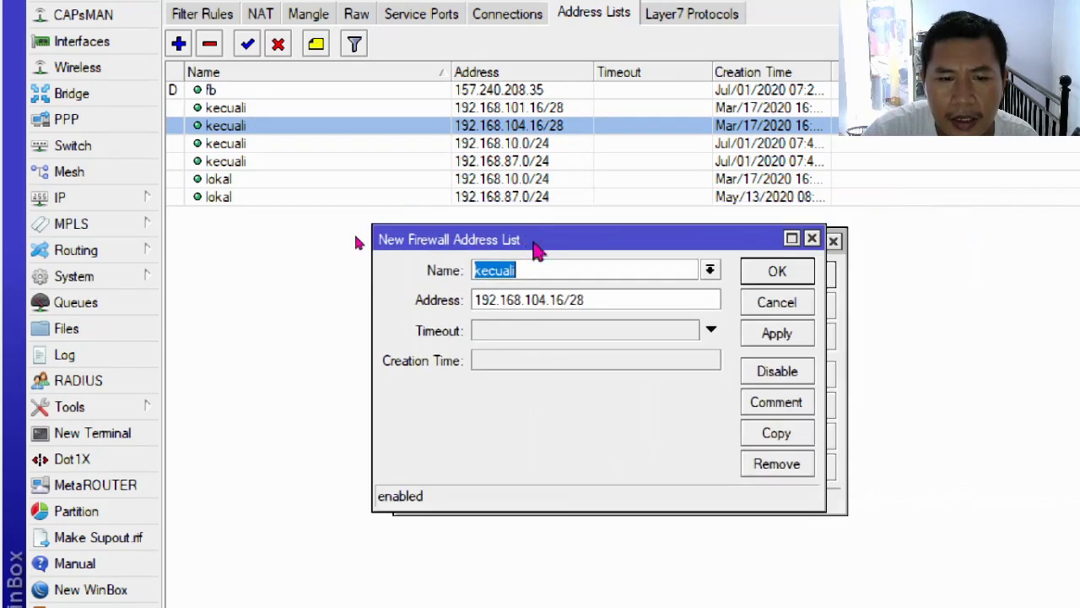
click(540, 299)
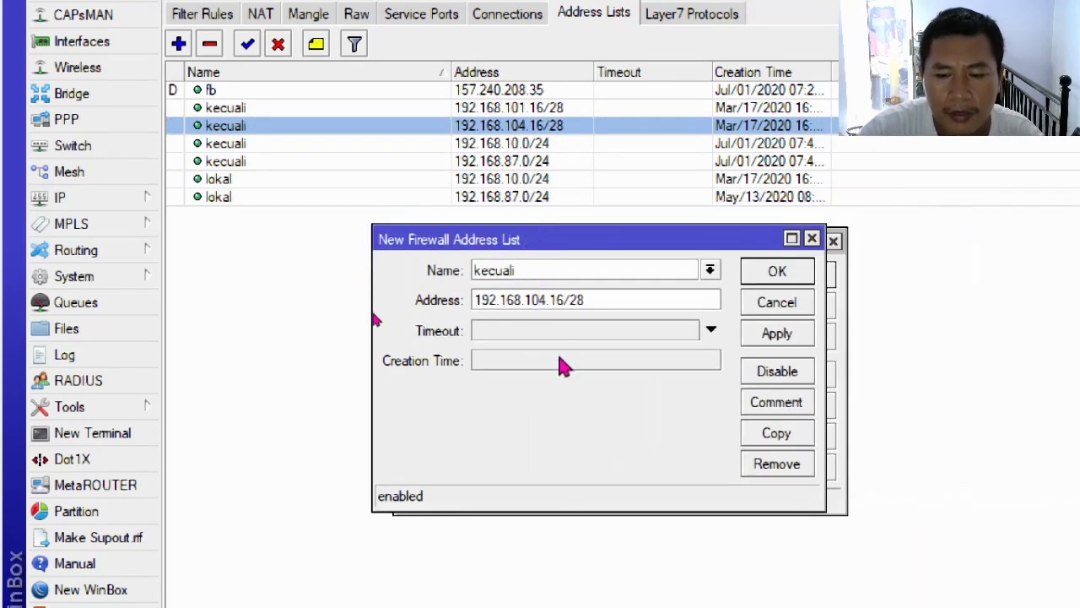
key(Delete)
key(Delete)
text(2)
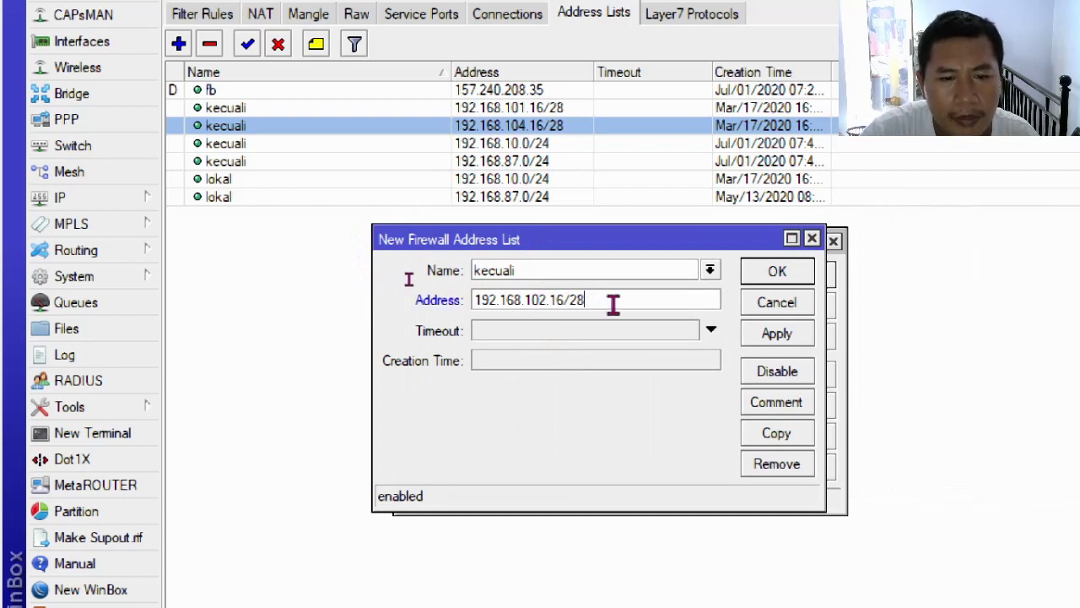
click(771, 337)
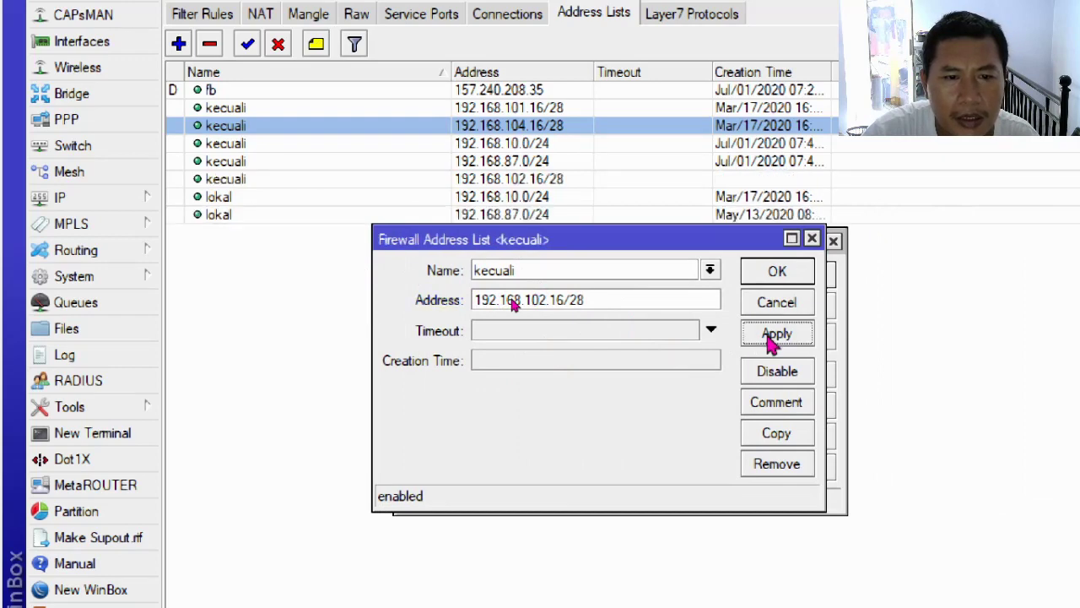
click(769, 271)
click(777, 278)
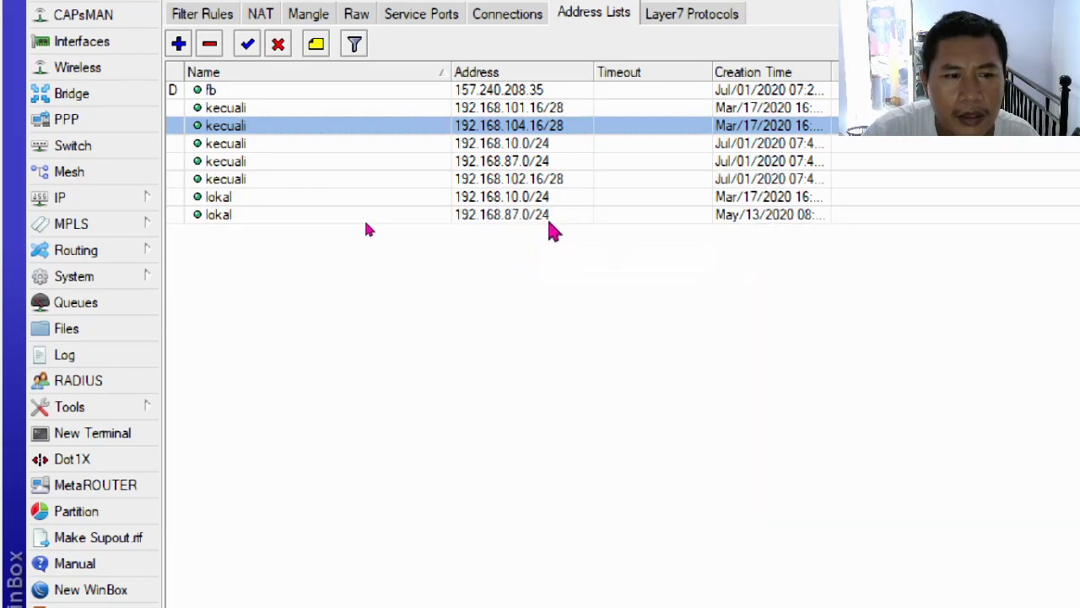
click(531, 179)
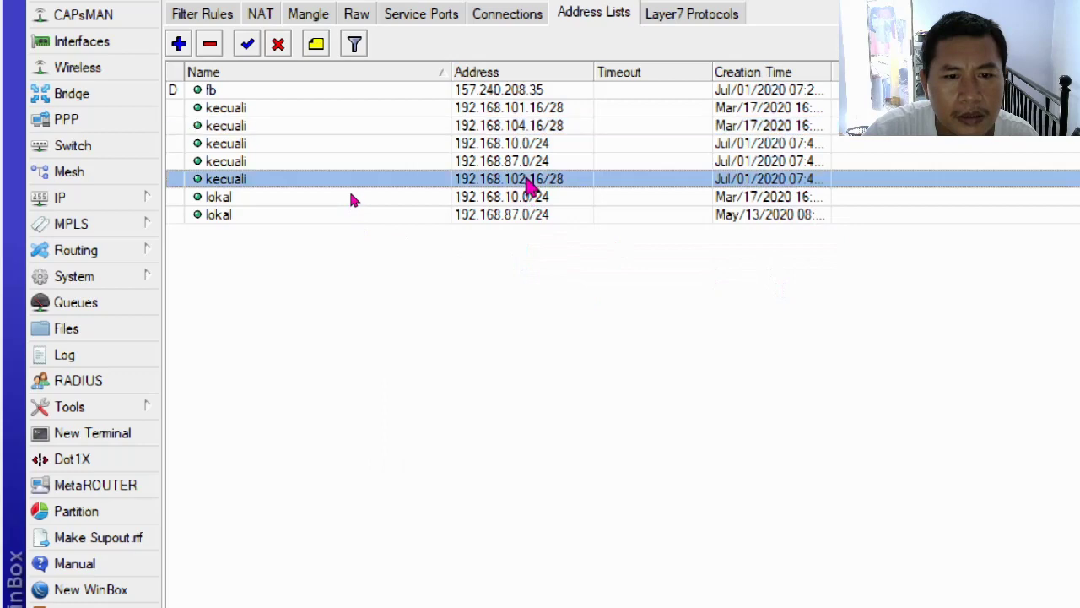
click(551, 129)
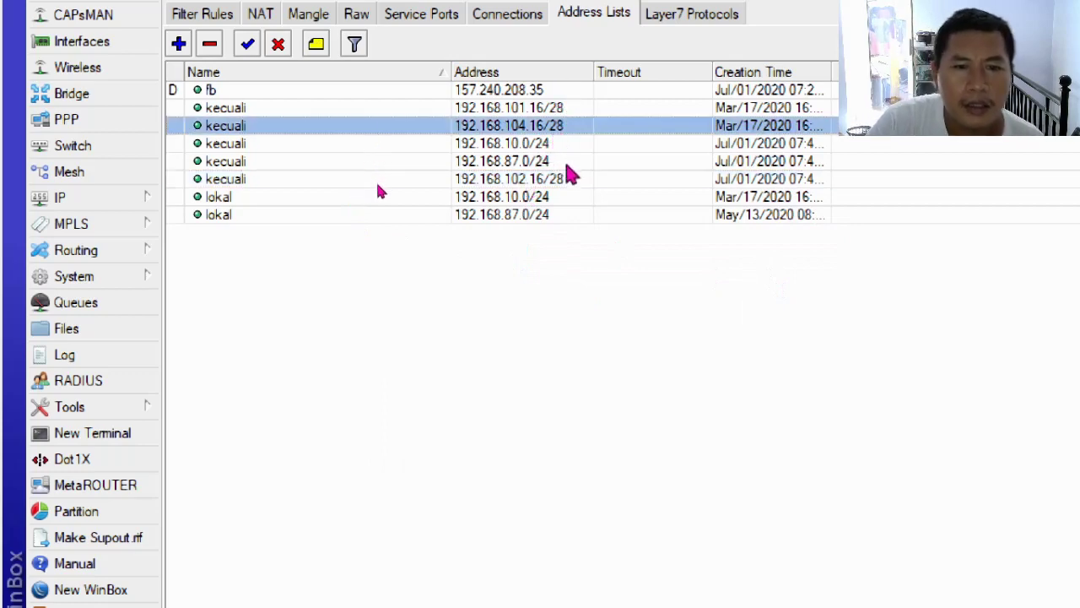
click(530, 202)
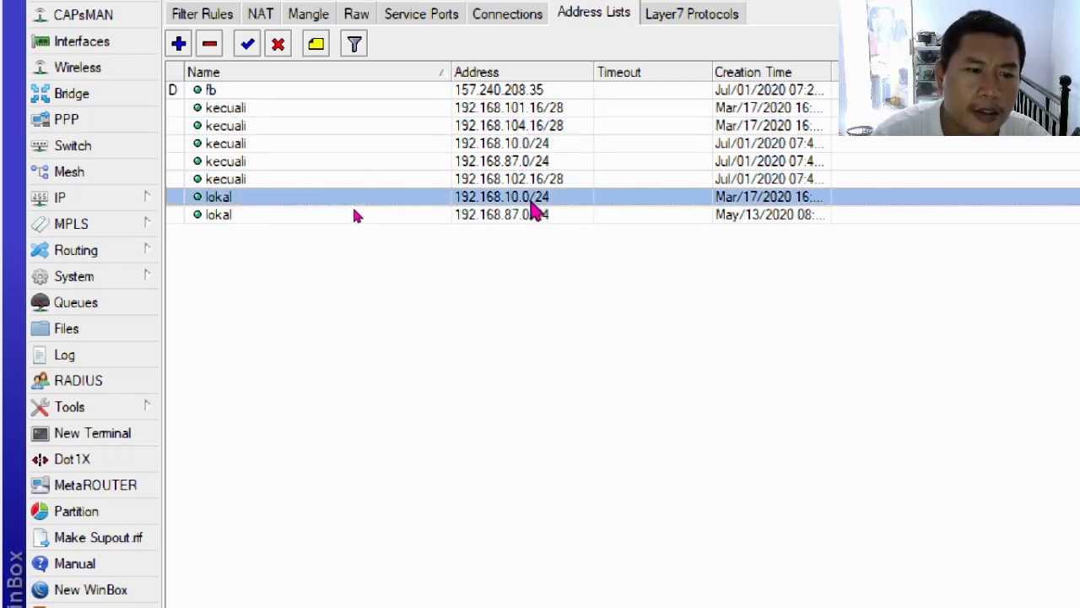
click(538, 216)
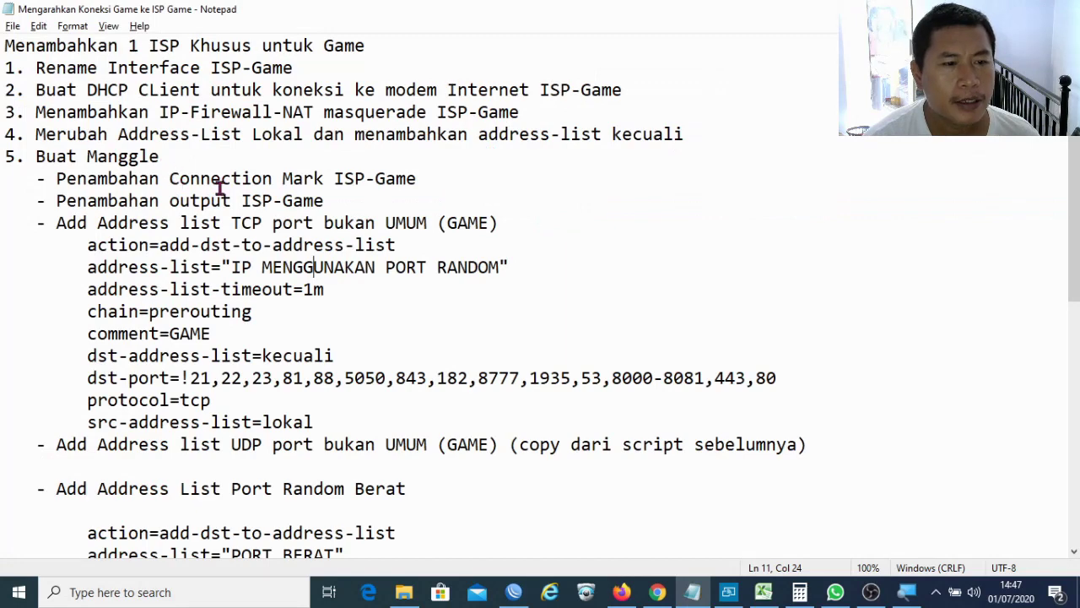
Step: Switch from the notes to WinBox, copy the ether2-WAN2 prerouting mangle rule, and set the copy's in-interface to ether3-ISP-Game
key(alt+Tab)
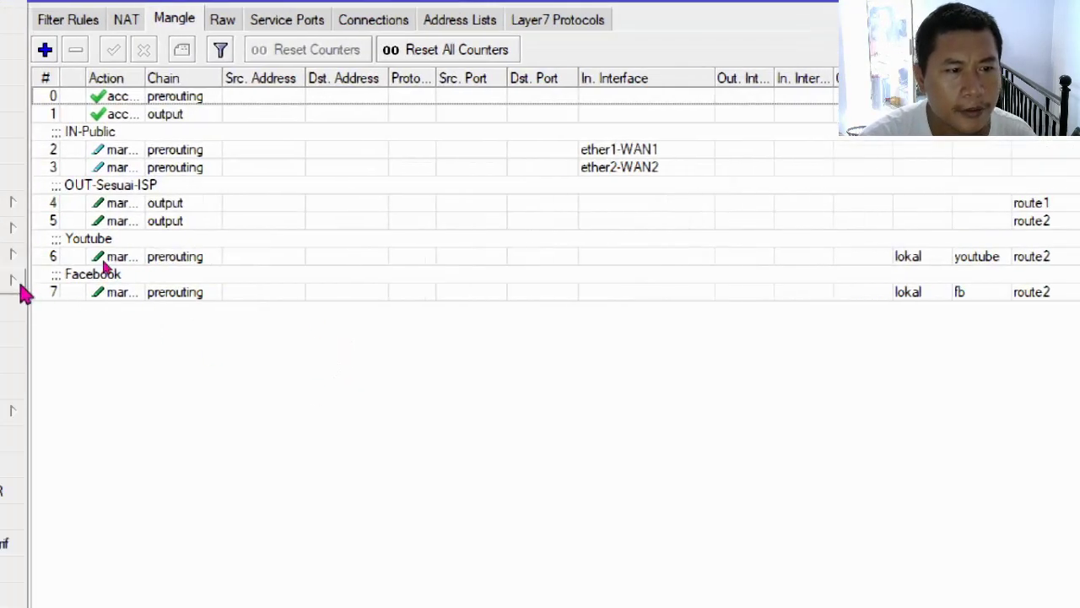
double_click(135, 167)
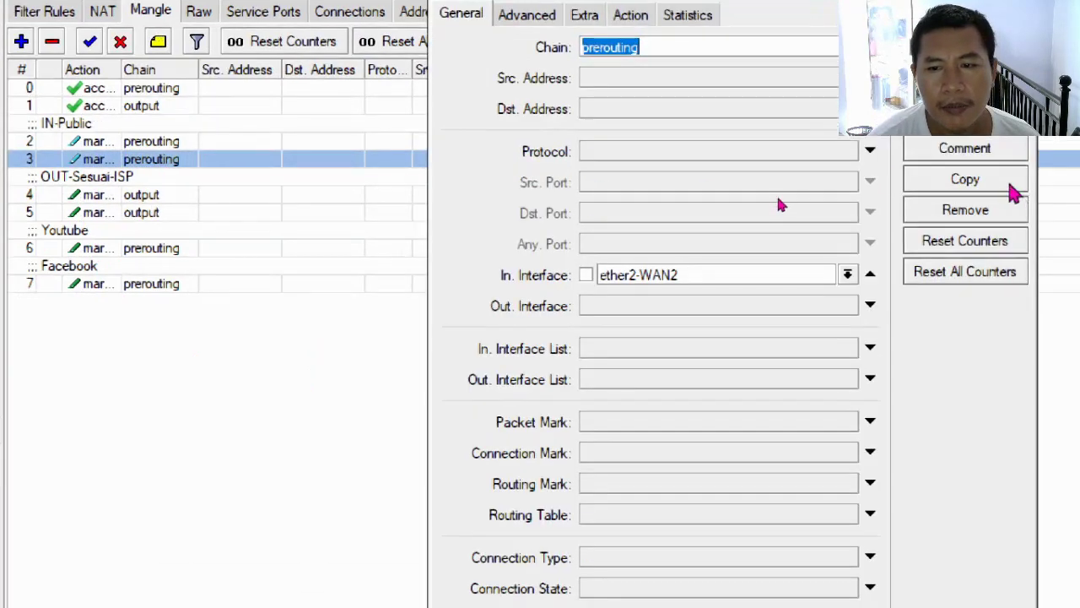
click(1009, 185)
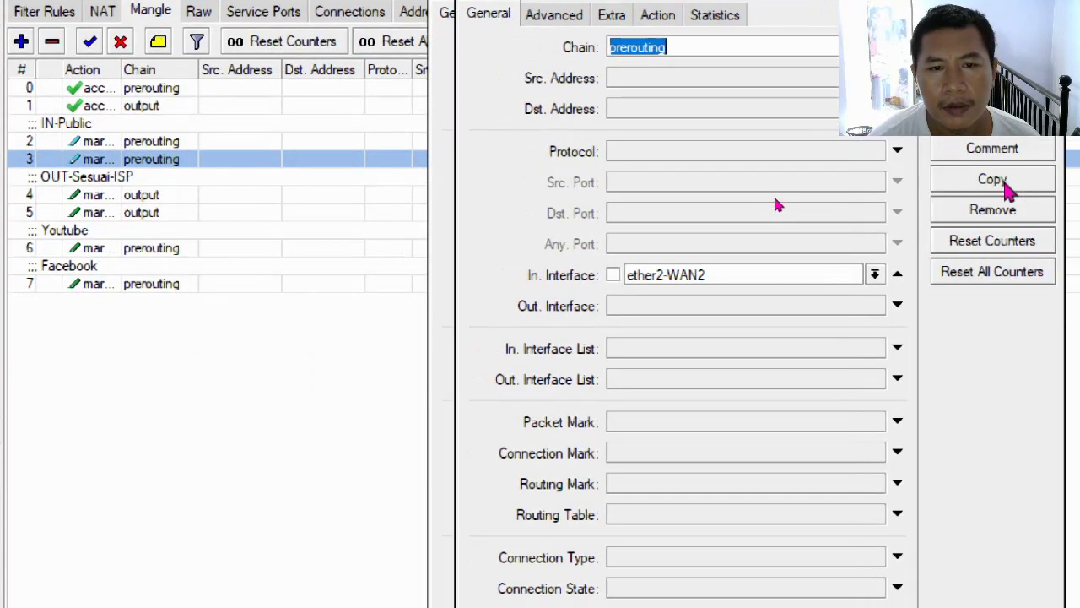
click(875, 276)
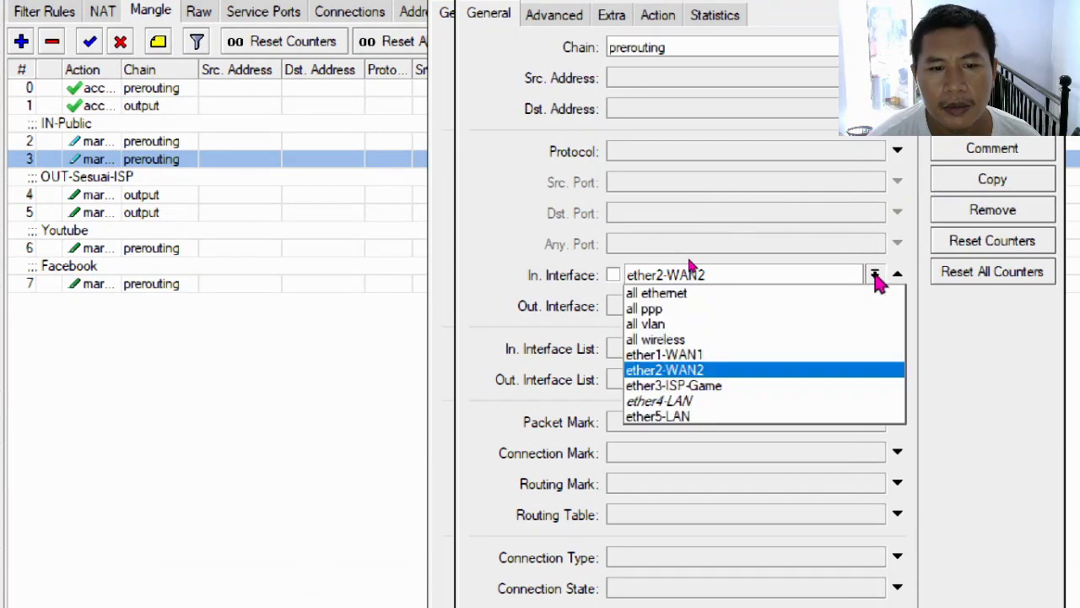
click(780, 390)
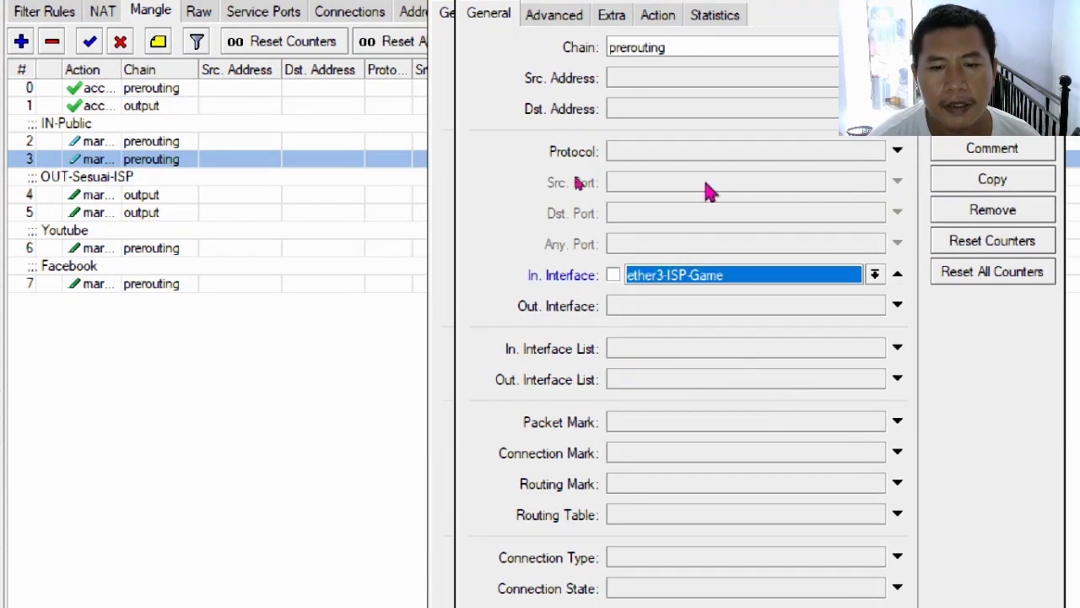
Step: Set the new connection mark of the copied prerouting rule to isp-3 and save the rule
click(662, 23)
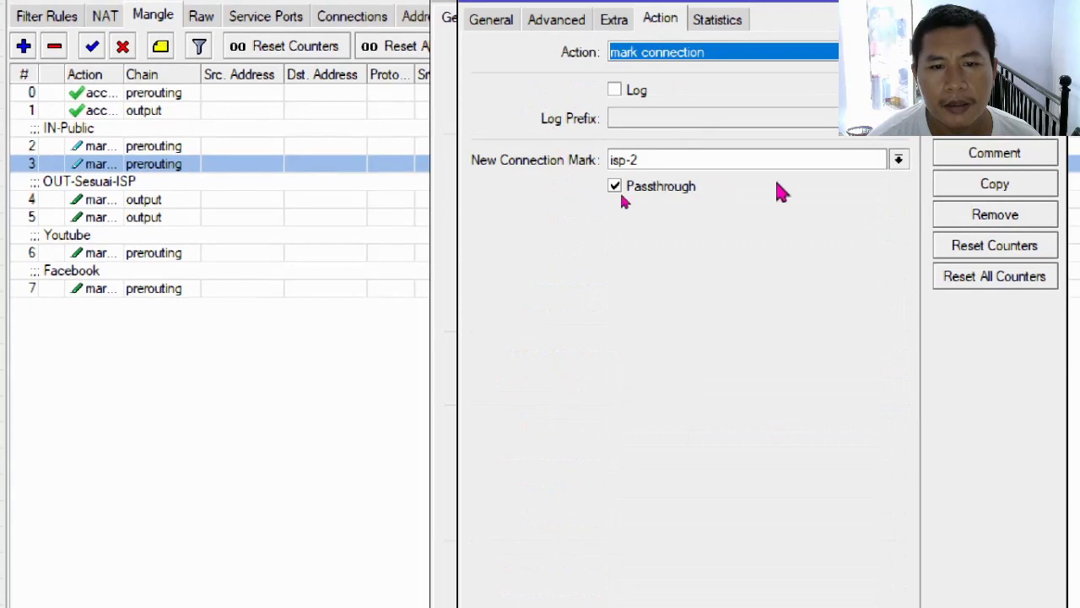
click(899, 160)
click(900, 160)
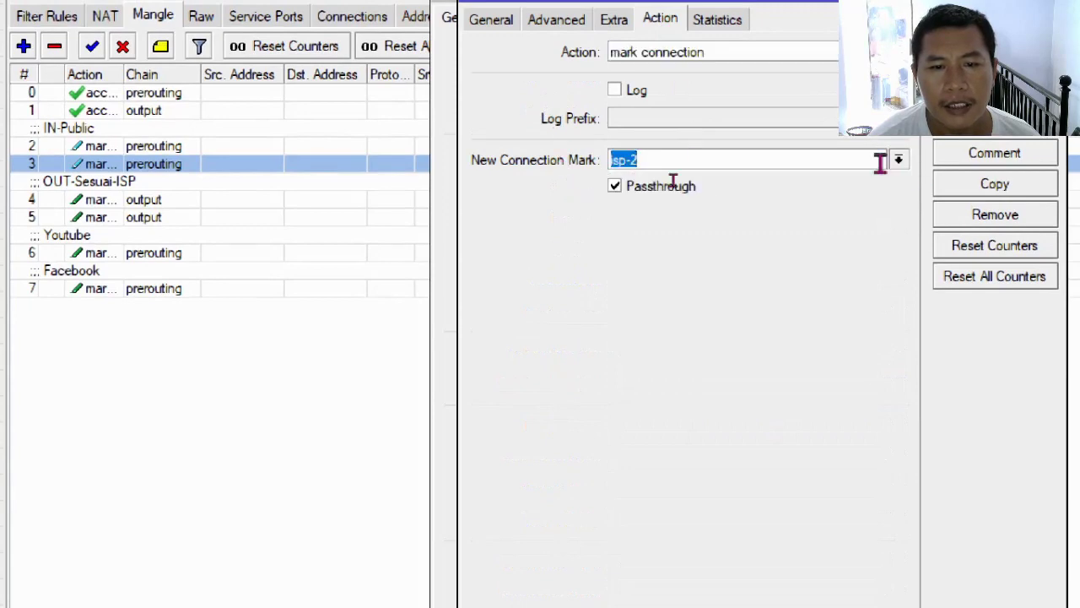
click(814, 159)
key(BackSpace)
text(3)
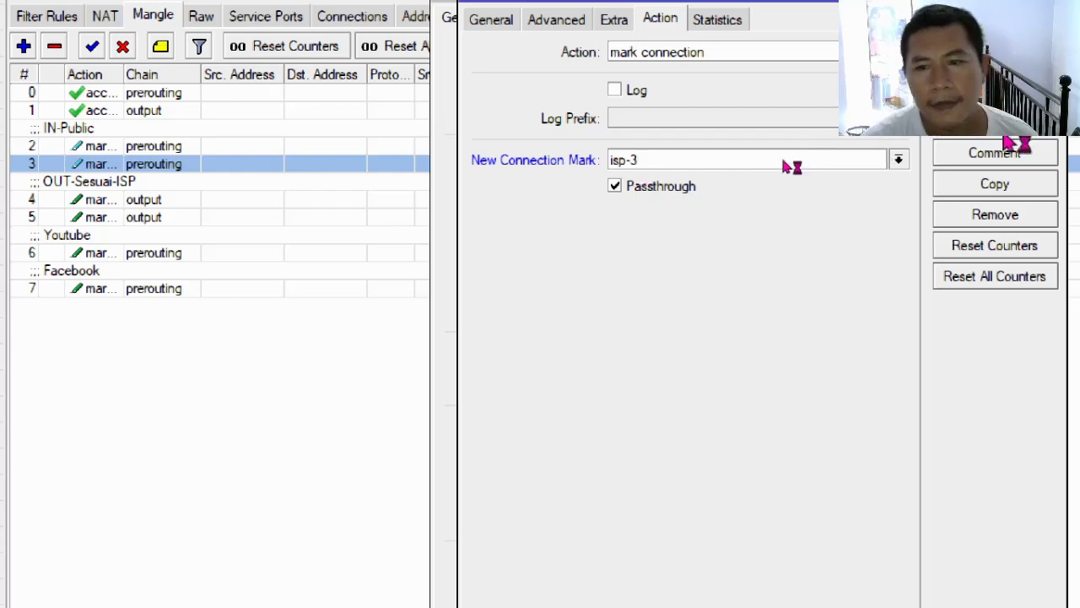
key(Return)
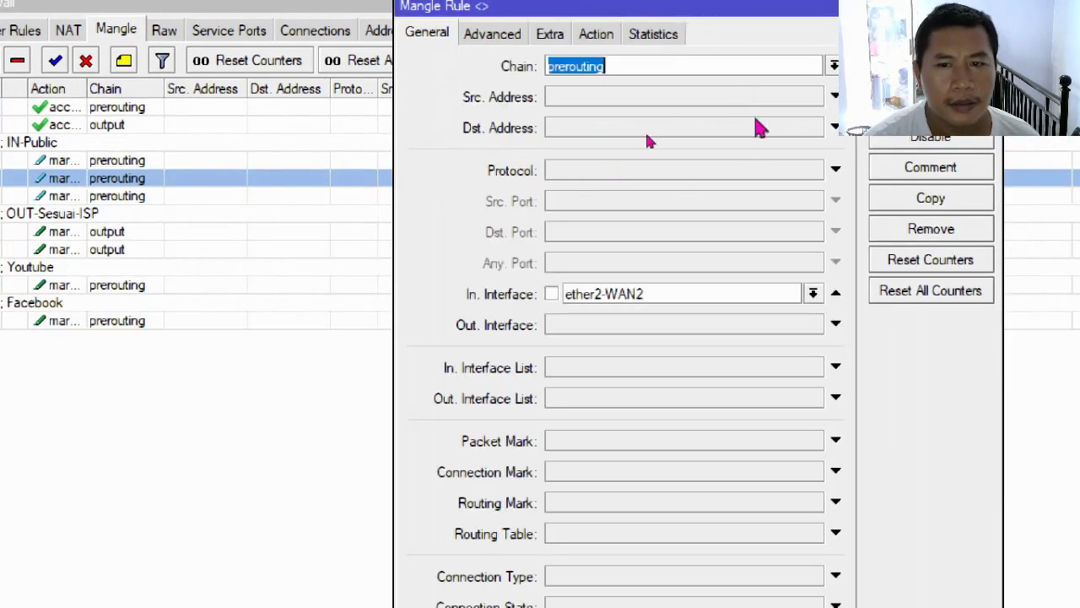
key(Escape)
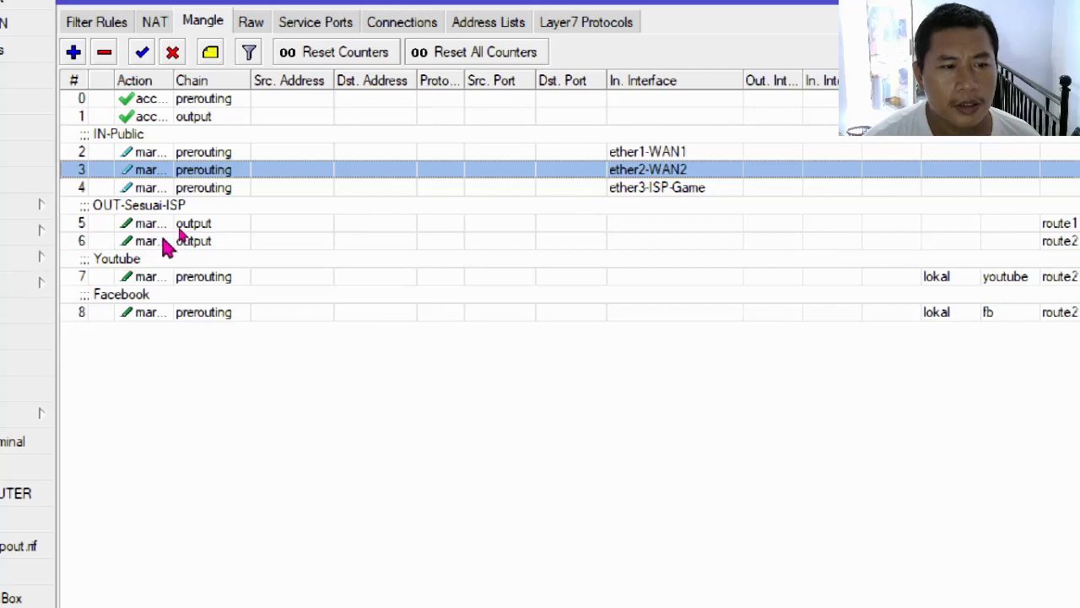
Step: Copy the OUT-Sesuai-ISP output mangle rule for isp-2 and set the copy's connection mark to isp-3
double_click(166, 245)
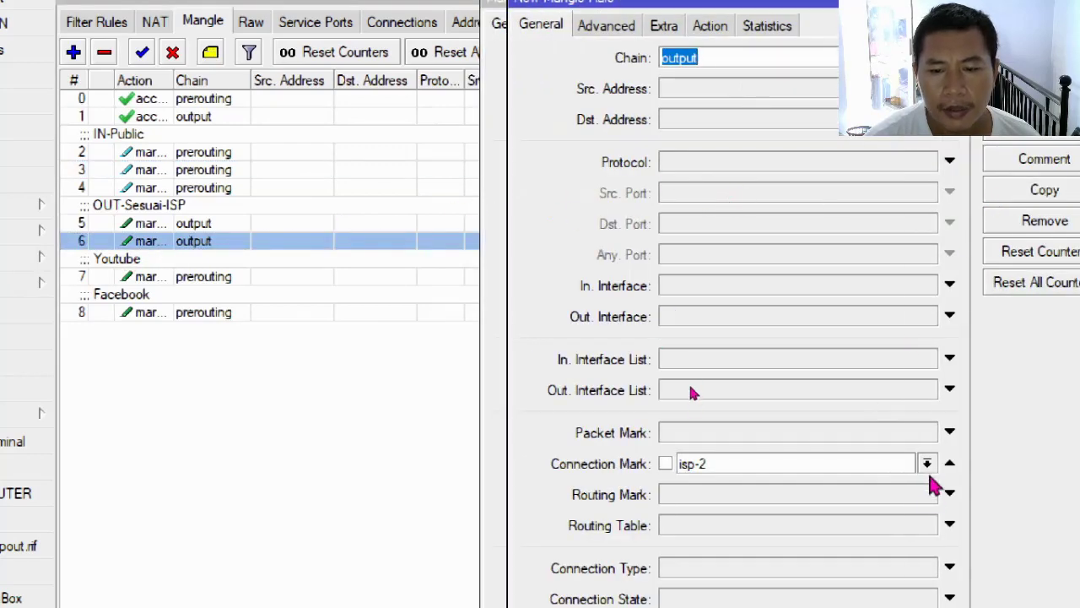
click(927, 465)
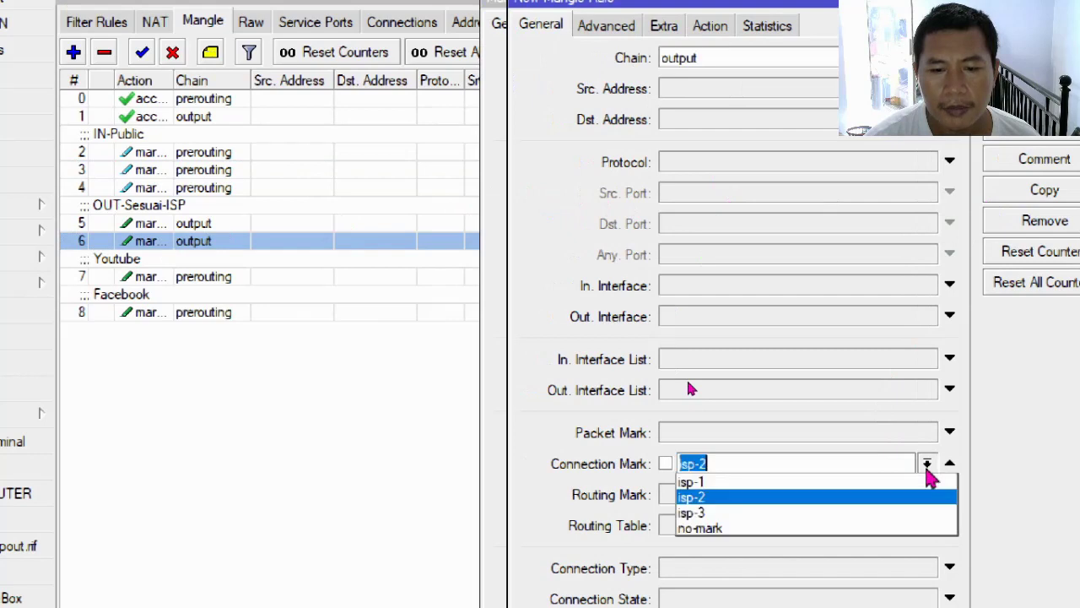
click(867, 515)
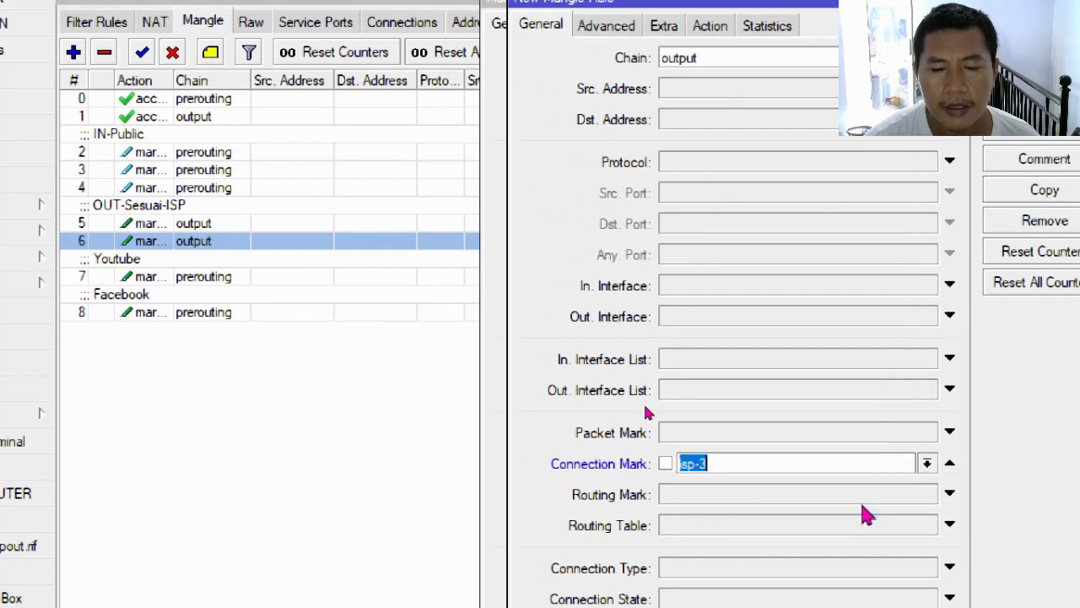
Step: Set the new routing mark of the copied output rule to route3 and save the rule
click(711, 26)
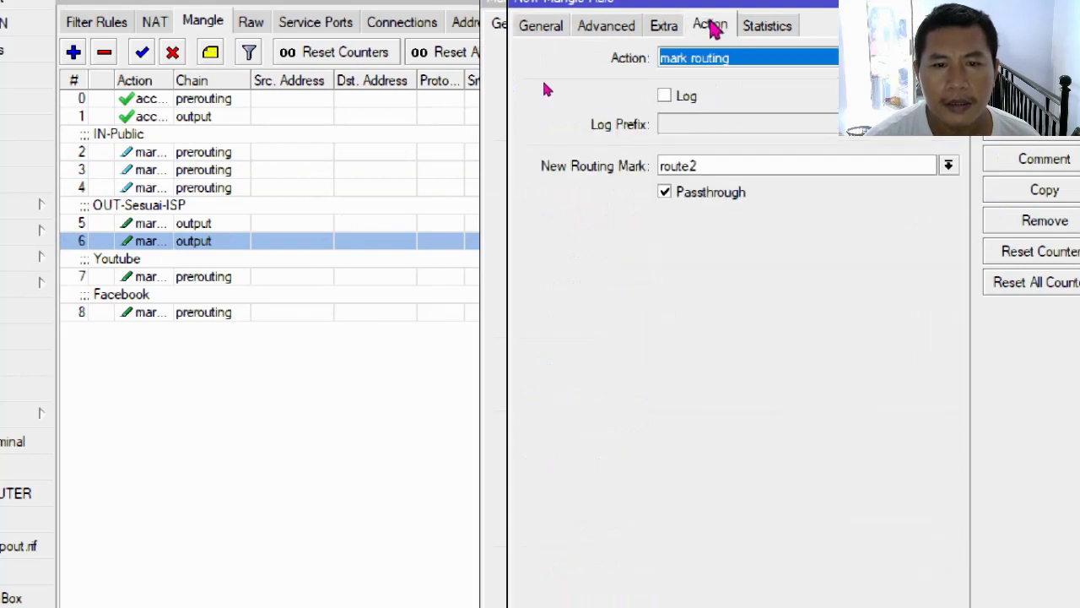
click(947, 167)
click(840, 162)
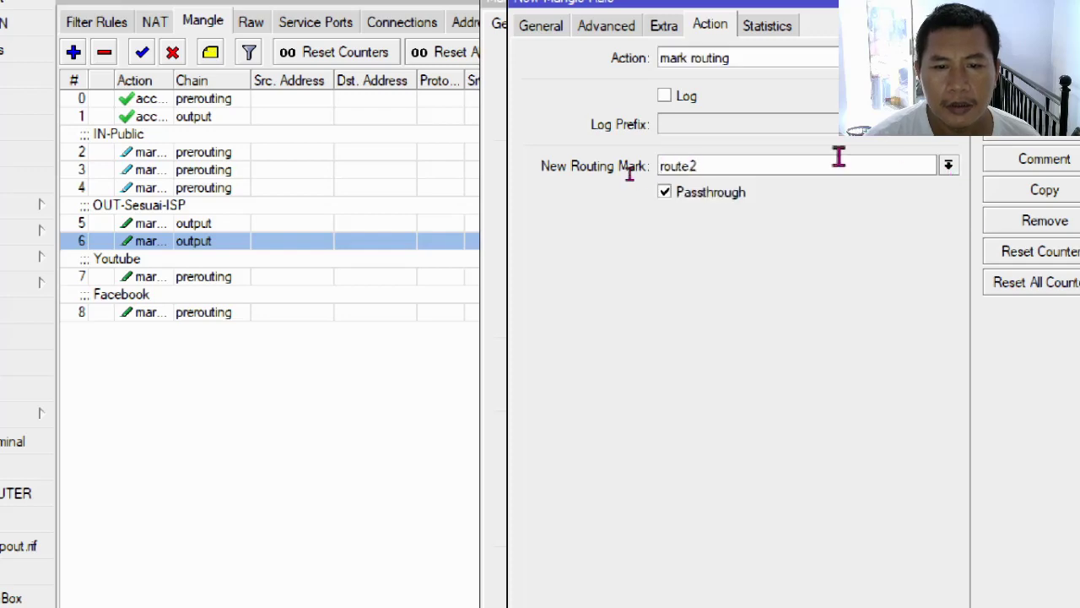
key(BackSpace)
text(3)
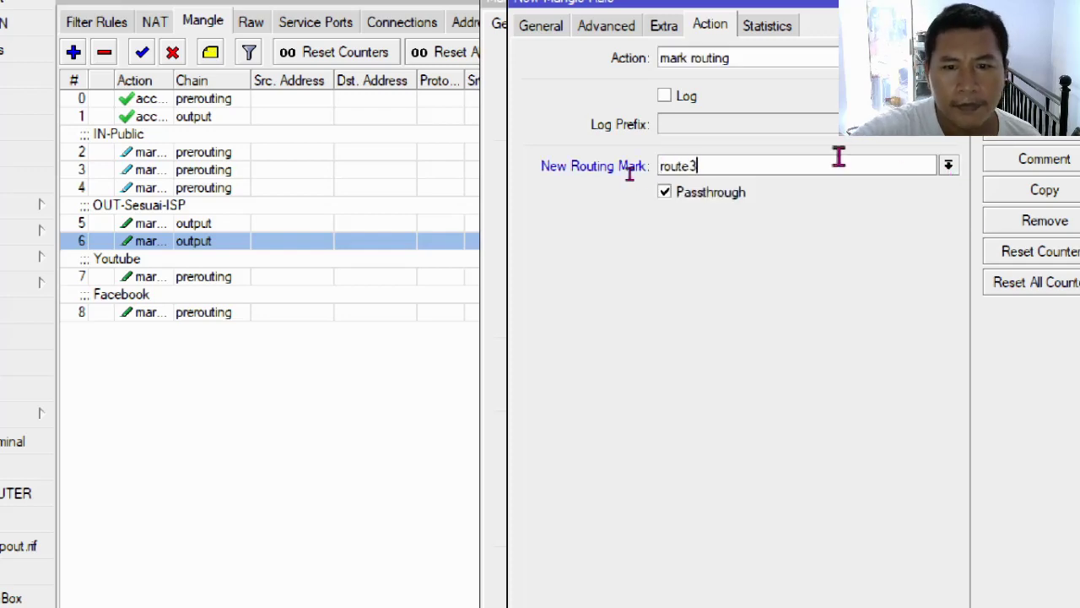
key(Return)
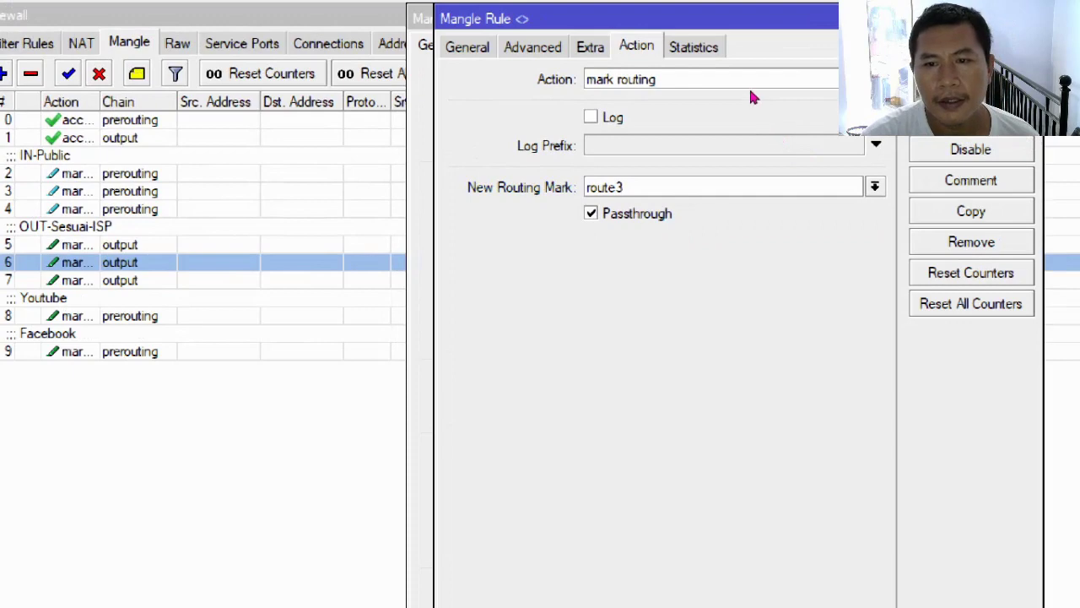
key(Escape)
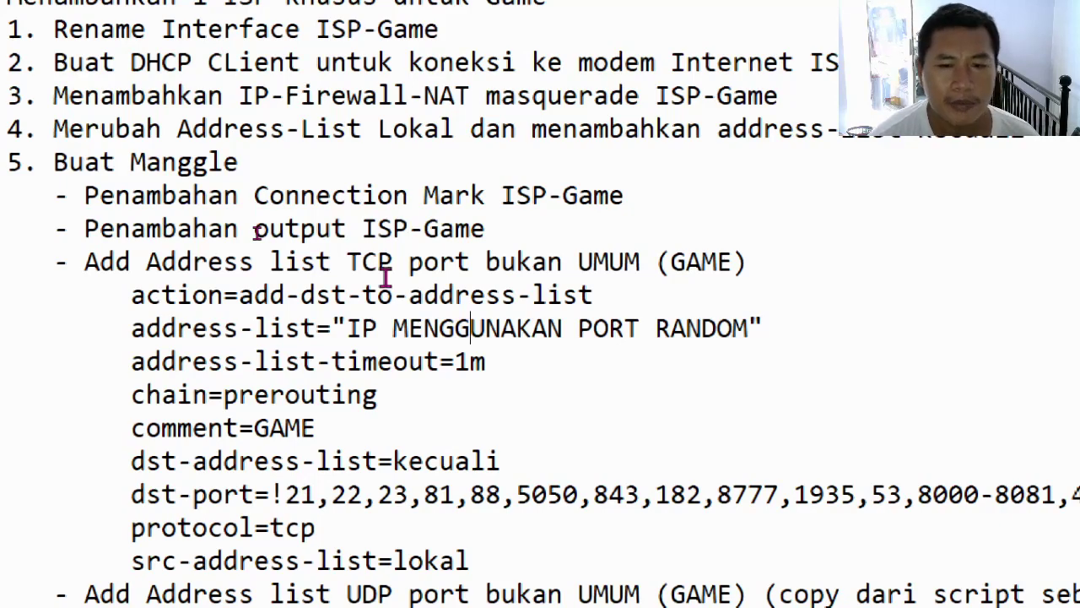
Step: Check the TCP game rule in the notes, switch to WinBox, and start a new mangle rule with action add dst to address list
scroll(415, 582, down, 1)
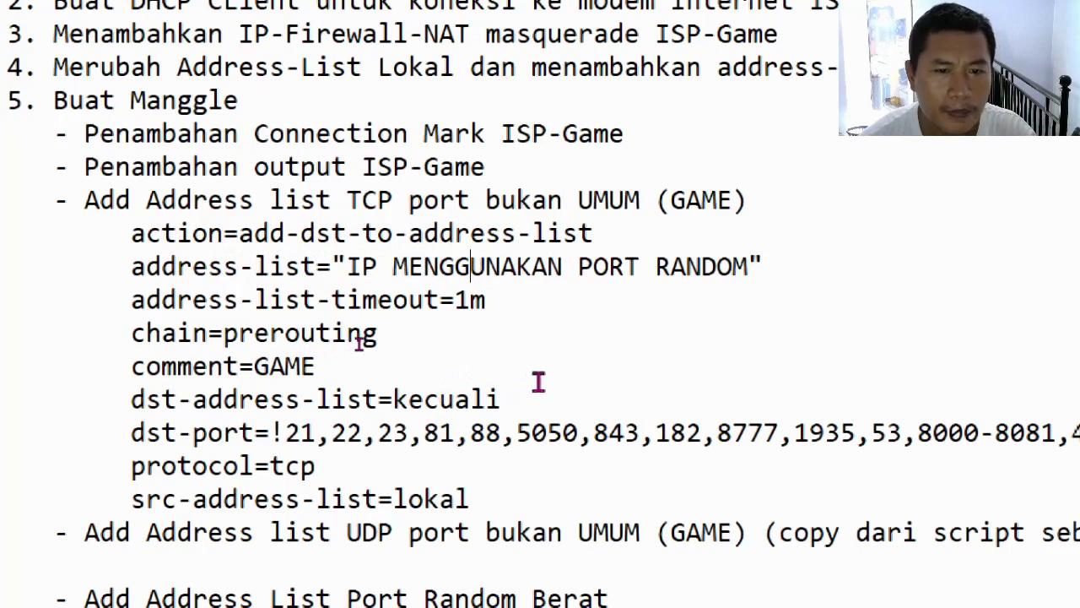
key(alt+Tab)
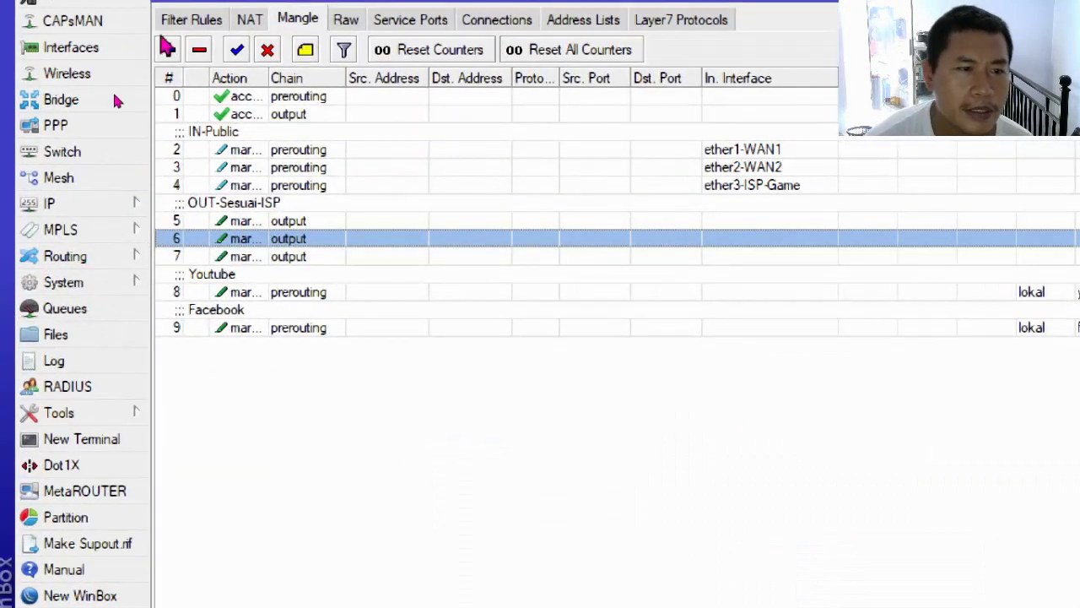
click(168, 50)
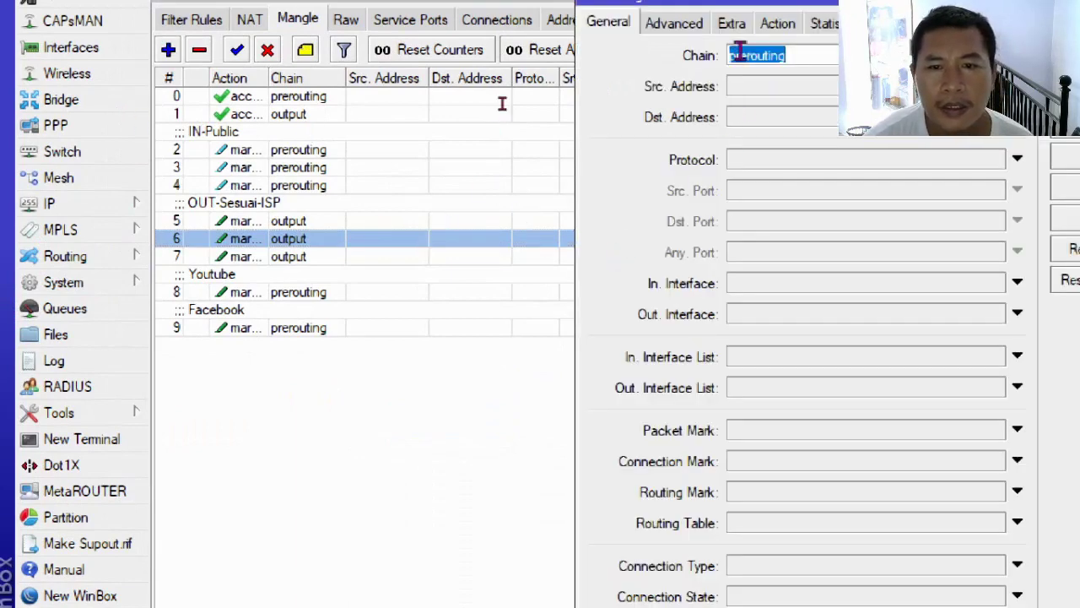
click(788, 26)
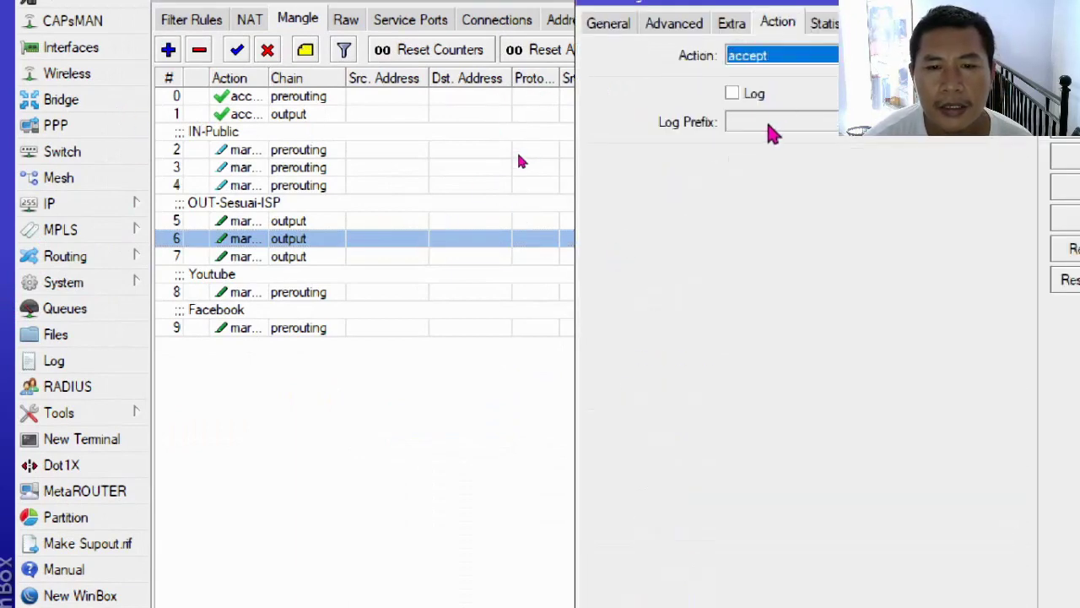
click(828, 64)
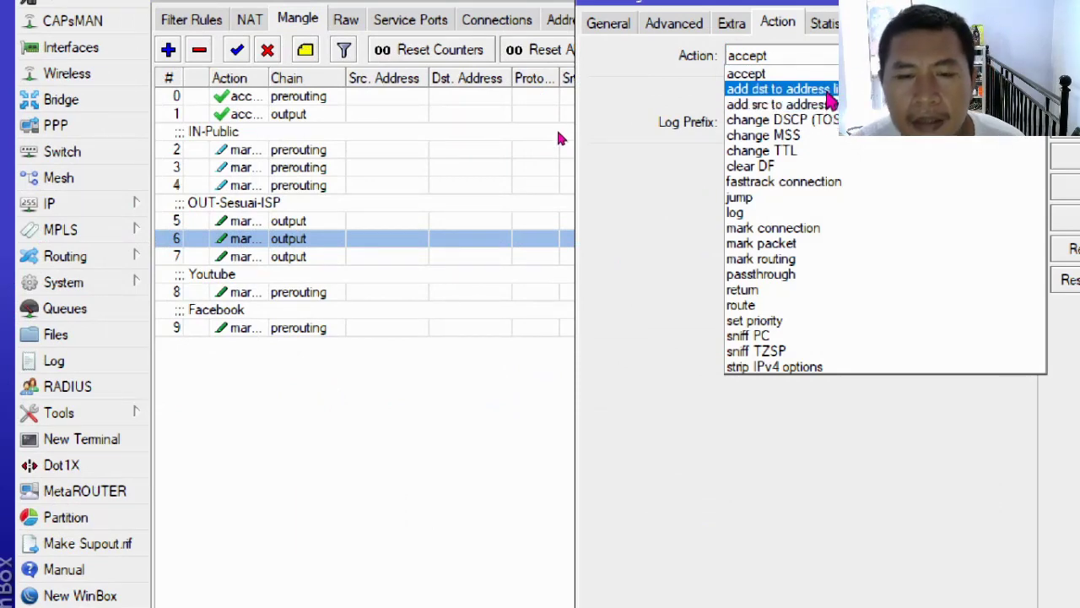
click(827, 91)
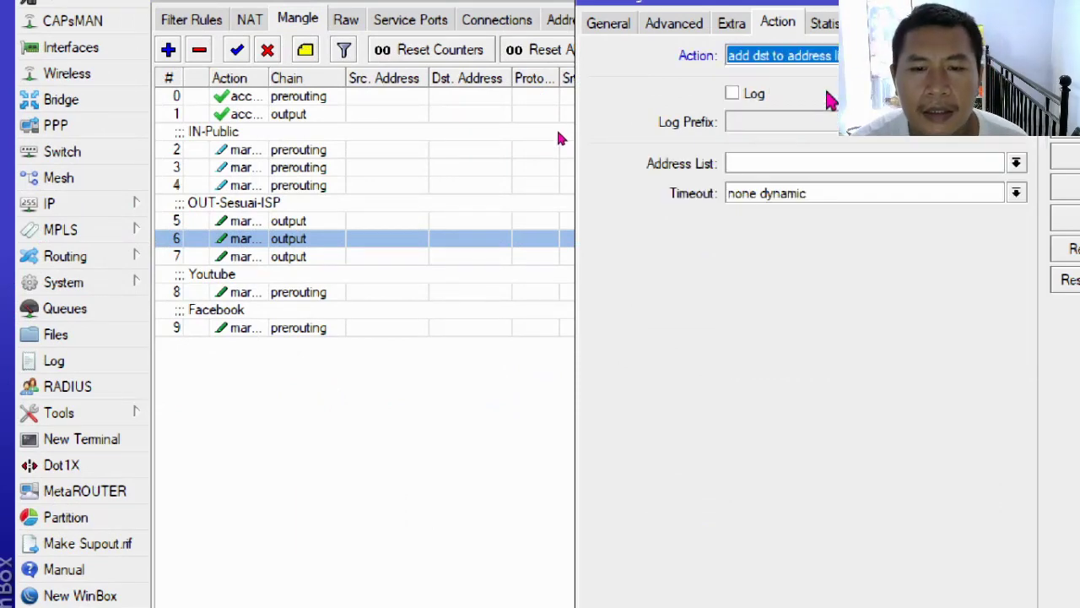
Step: Set the new rule's target address list to IP MENGGUNAKAN PORT RANDOM, following the notes
click(843, 156)
key(alt+Tab)
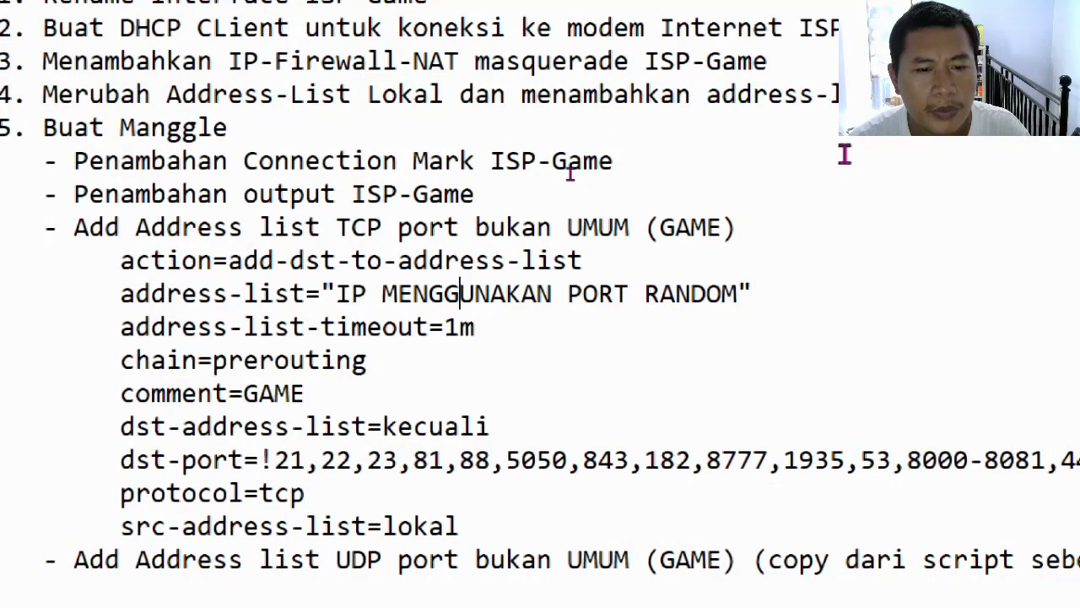
key(alt+Tab)
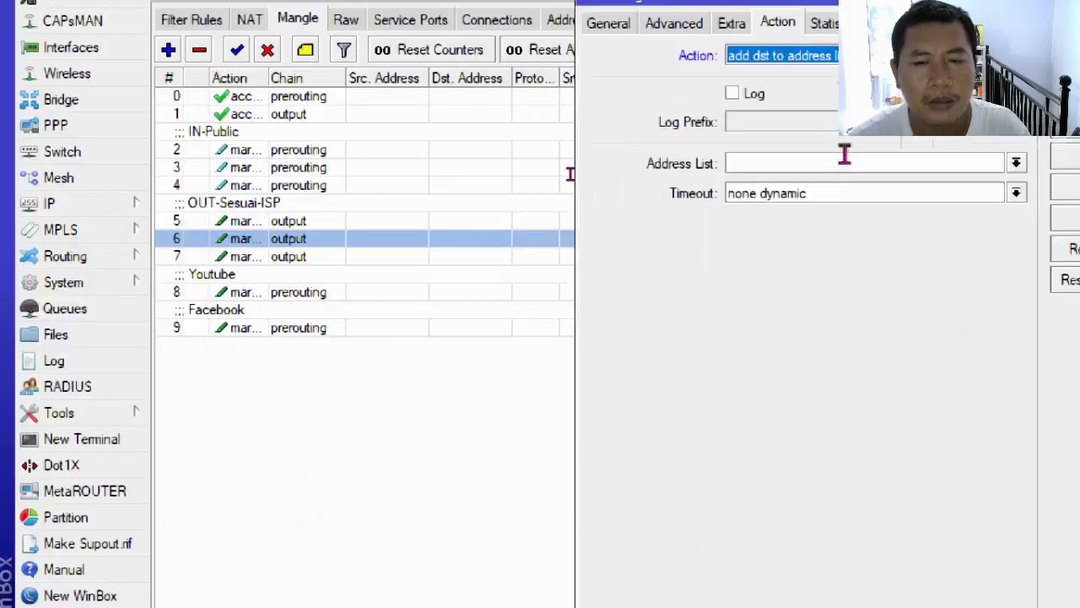
text(ip)
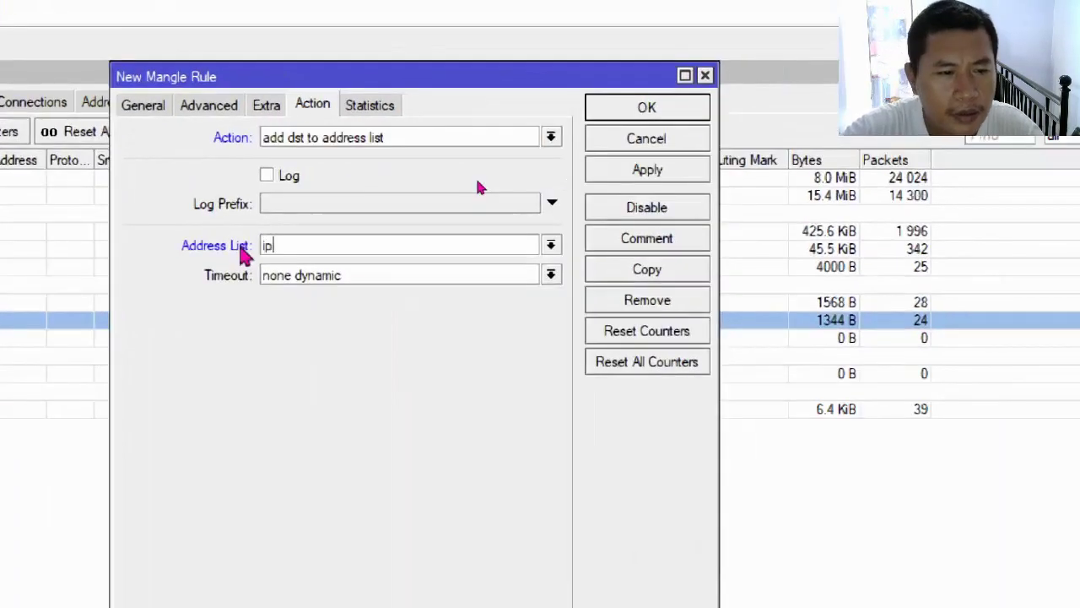
key(BackSpace)
key(BackSpace)
text(IP MENGGUNA)
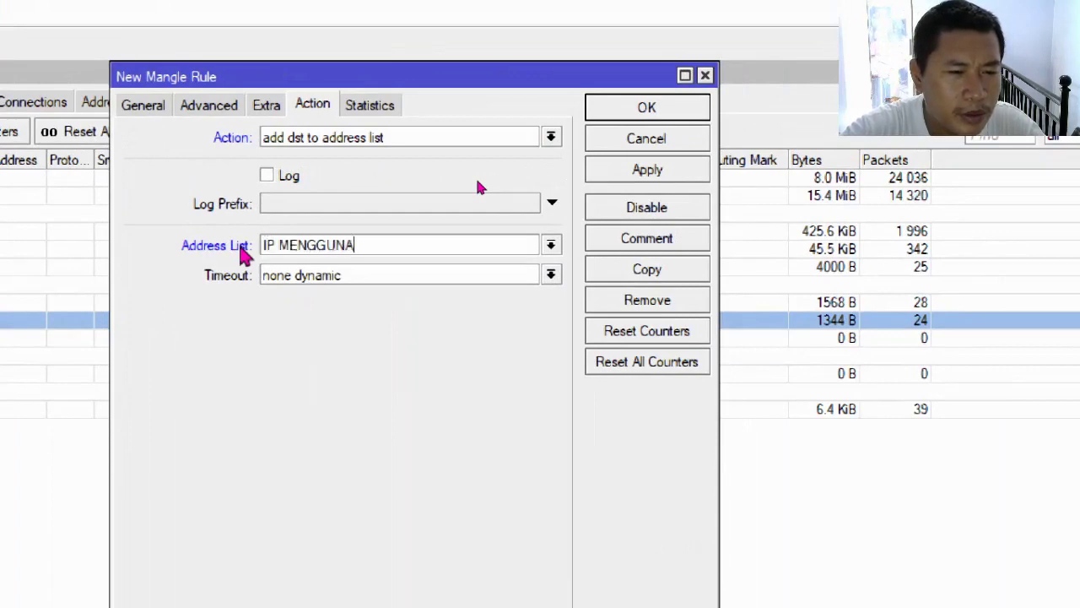
text(KAN PORT RANDOM)
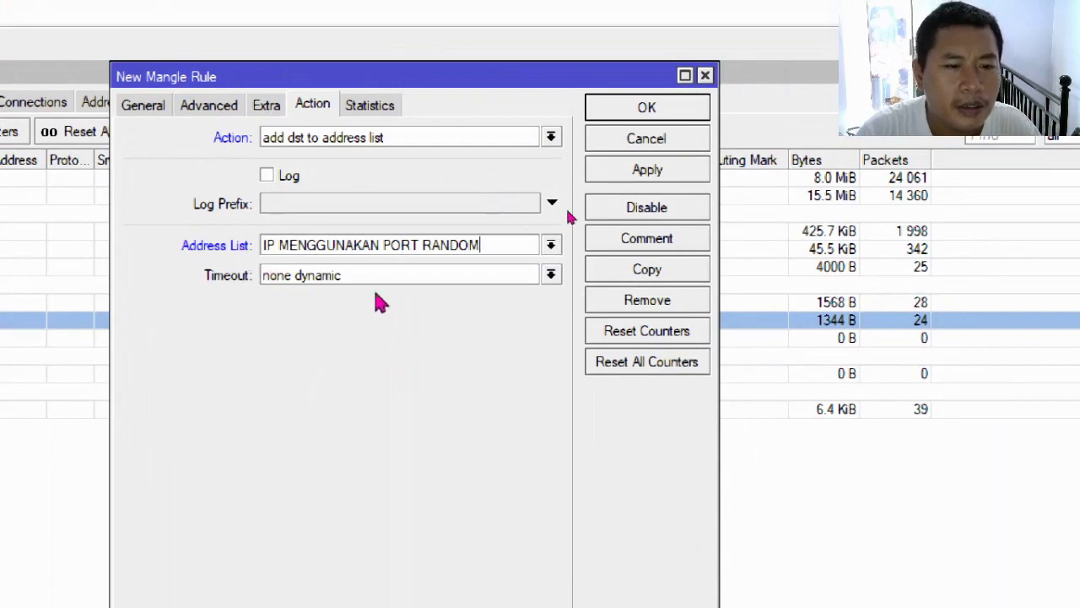
Step: Set the address list timeout of the new mangle rule to 00:01:00
key(alt+Tab)
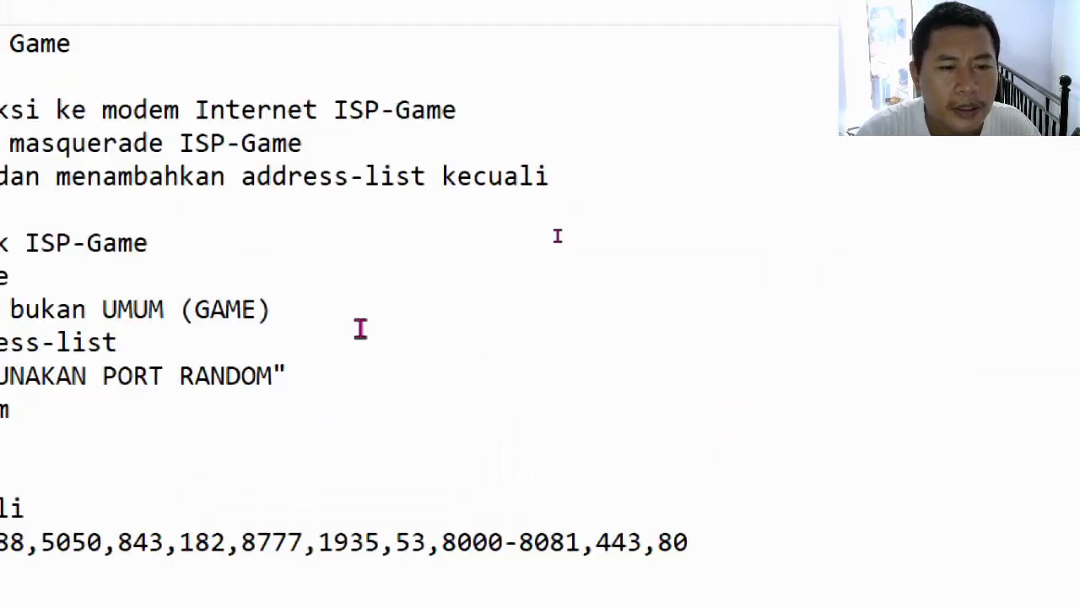
key(alt+Tab)
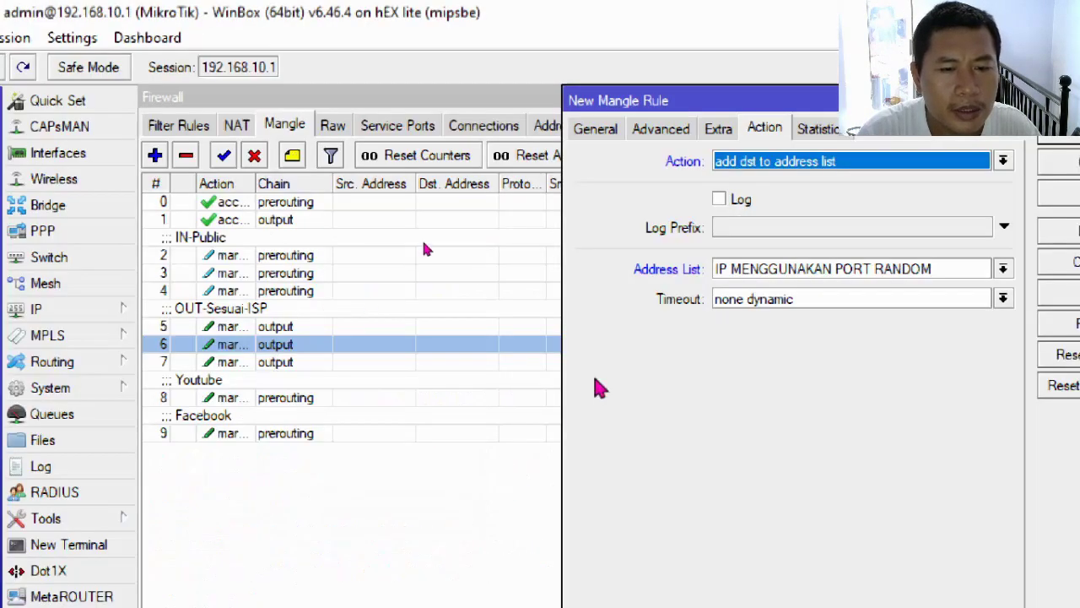
click(770, 299)
key(BackSpace)
text(00:)
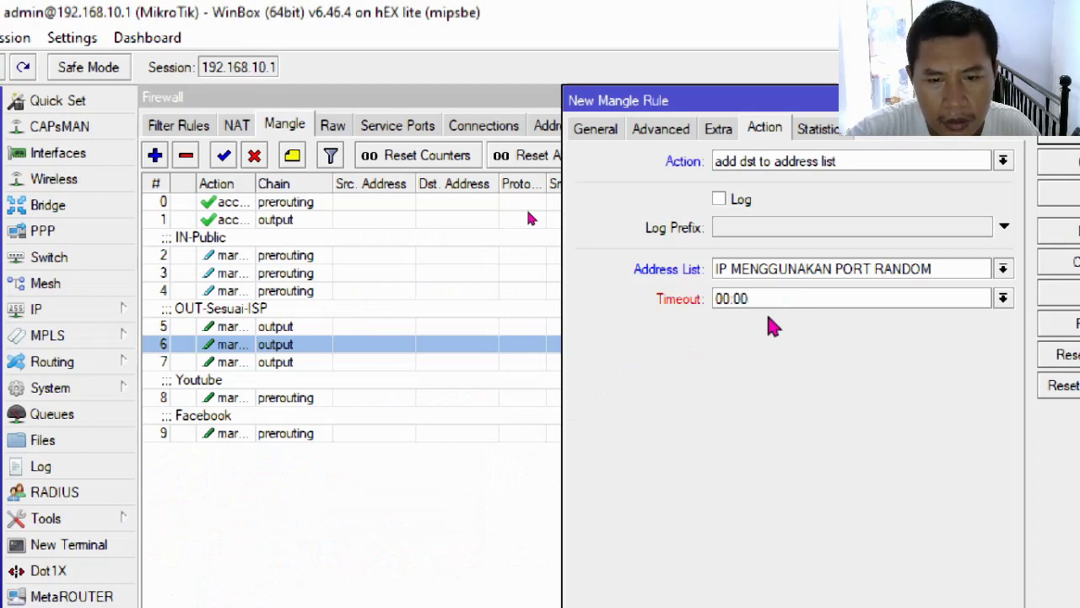
text(01:00)
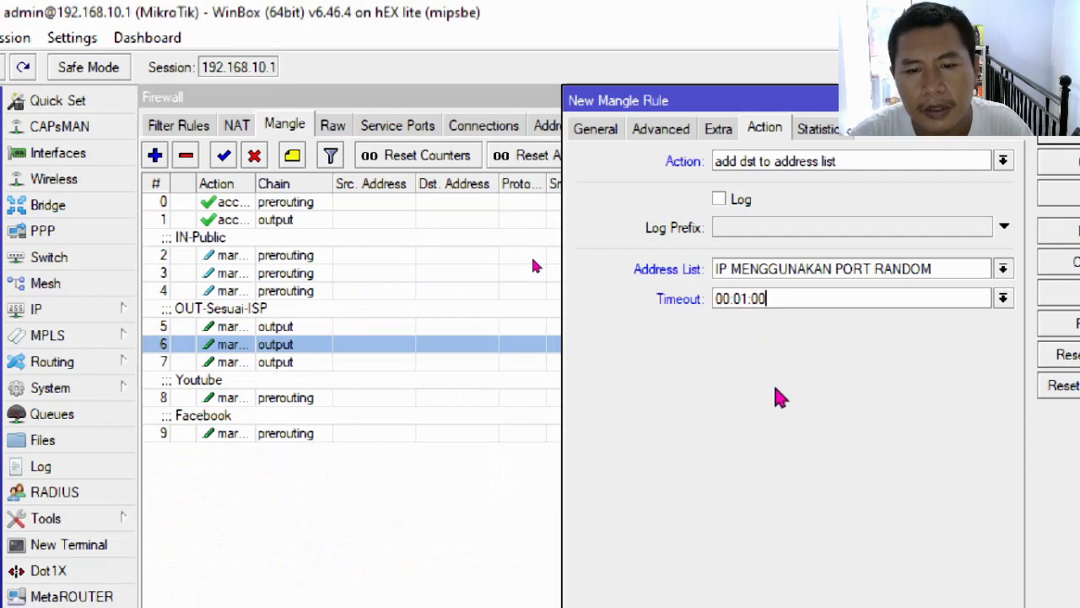
Step: Check the notes for the remaining rule settings and add the comment GAME to the new prerouting mangle rule
key(alt+Tab)
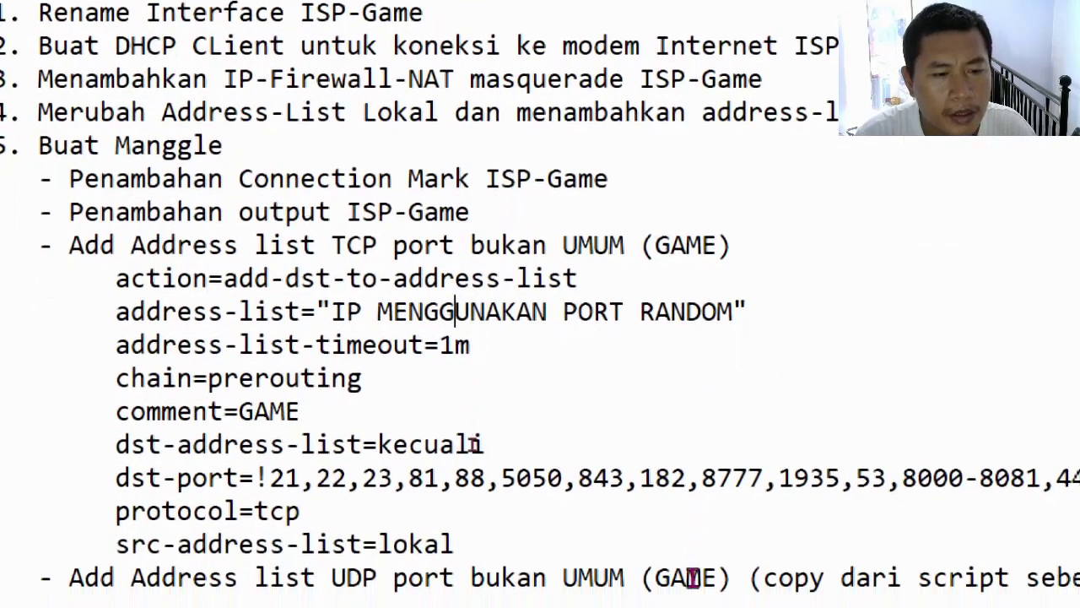
key(alt+Tab)
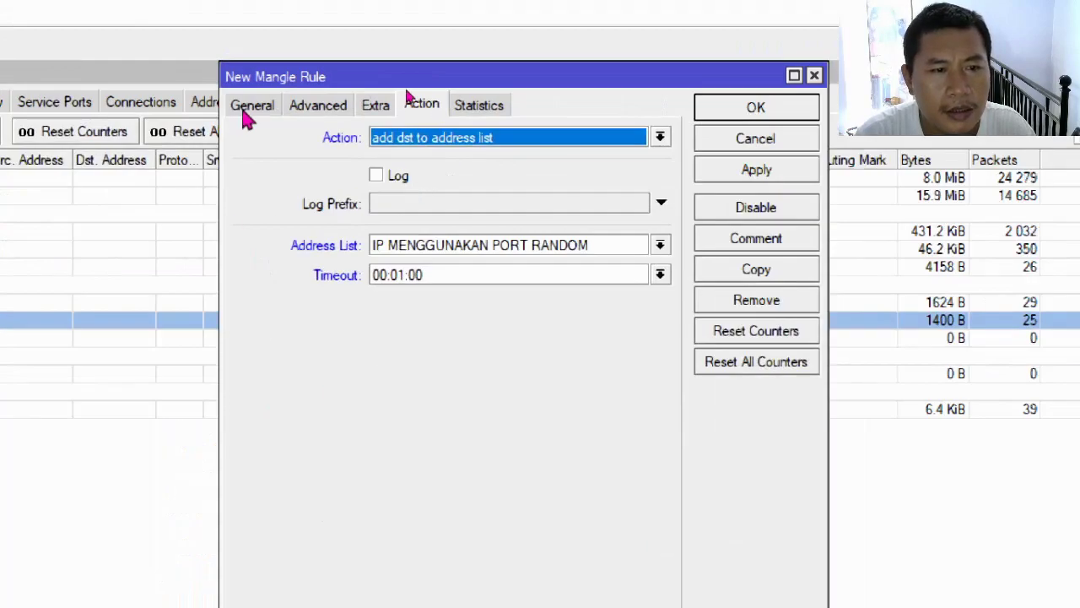
click(246, 111)
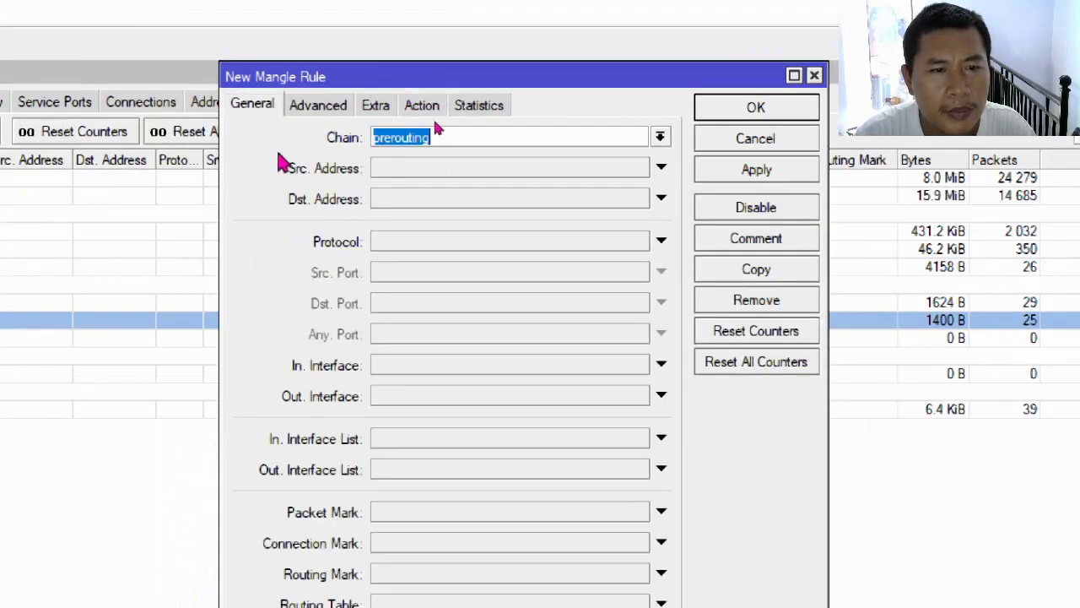
click(330, 108)
click(248, 108)
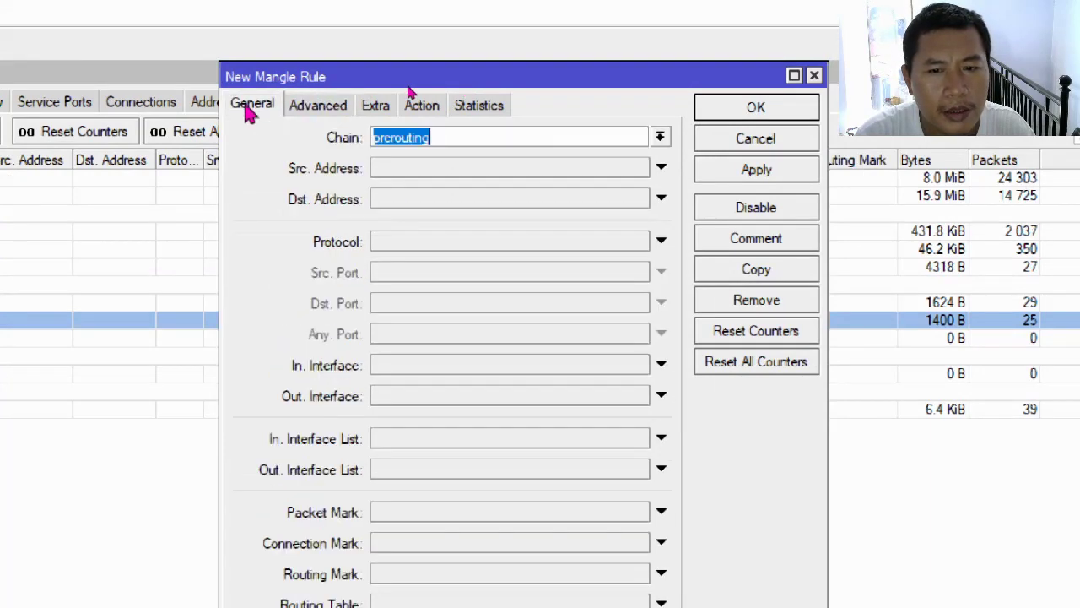
click(750, 244)
text(GAME)
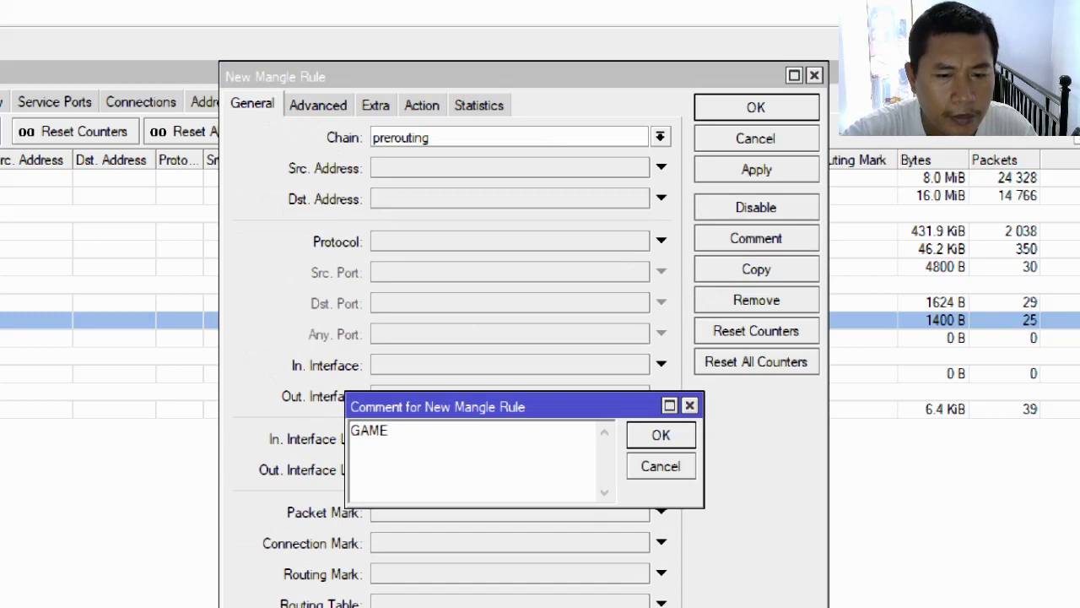
key(Return)
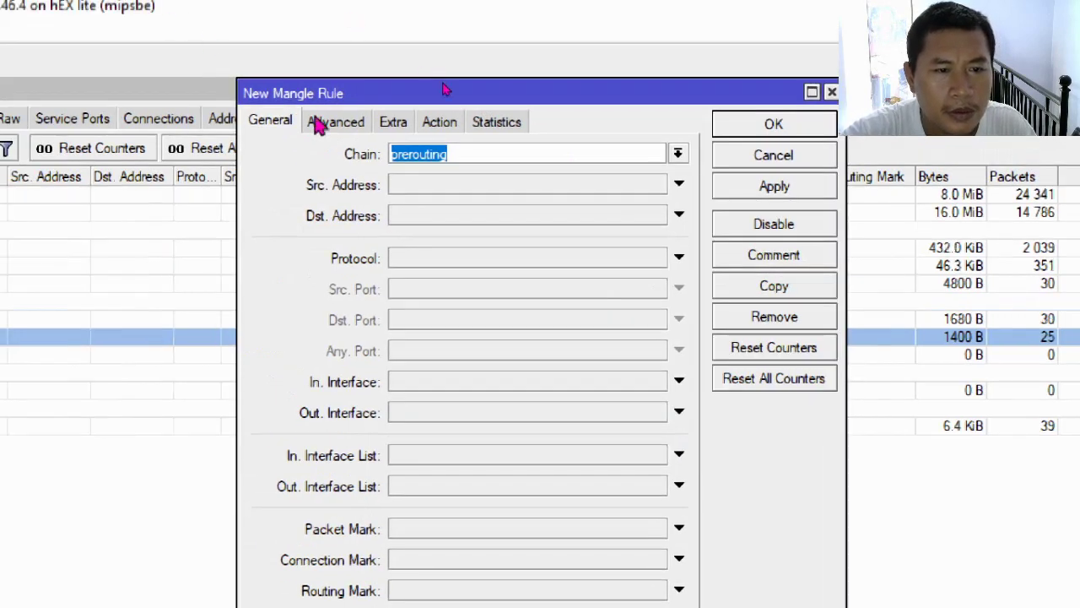
Step: Set the rule's destination address list to kecuali with the negation enabled
click(318, 125)
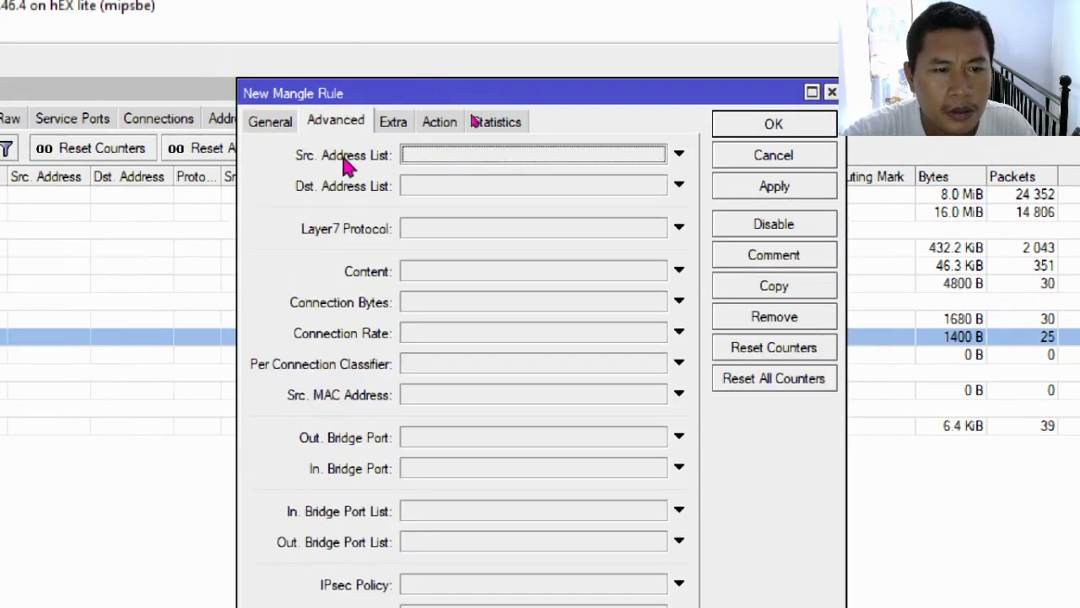
click(435, 188)
click(407, 186)
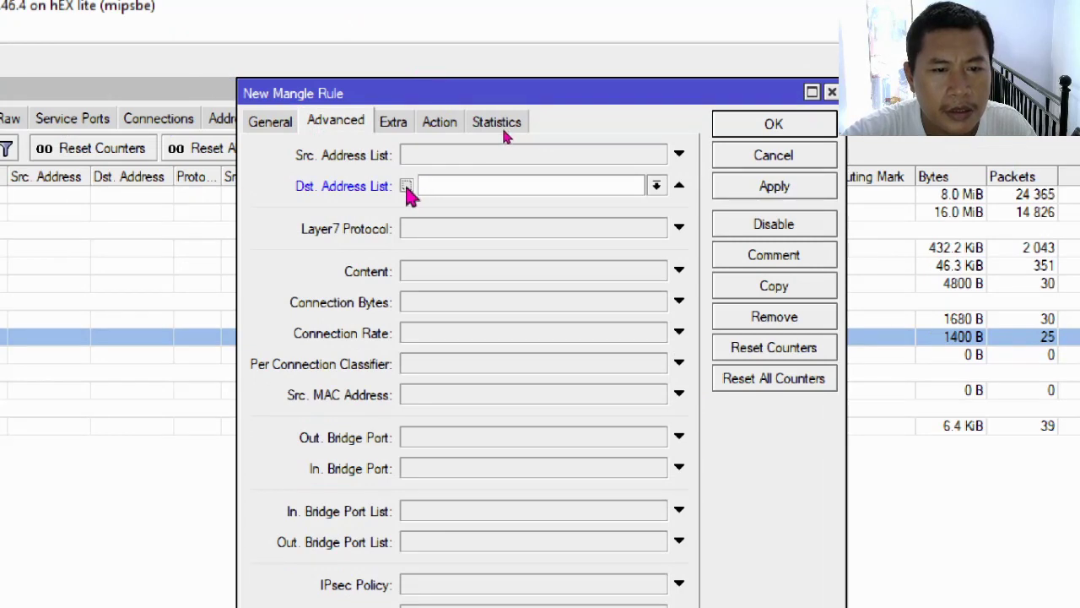
click(657, 188)
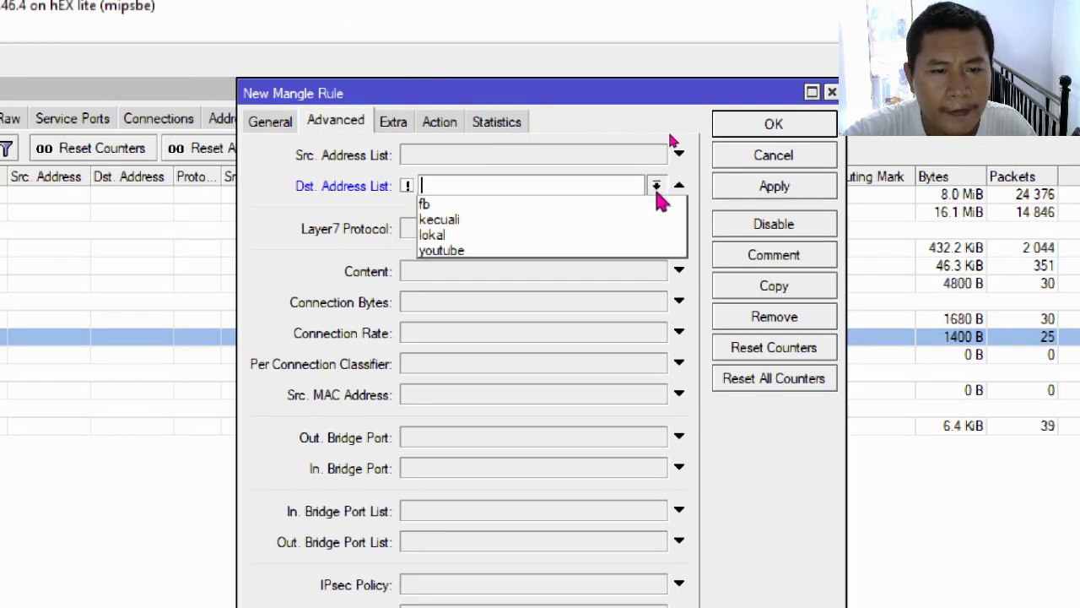
click(630, 222)
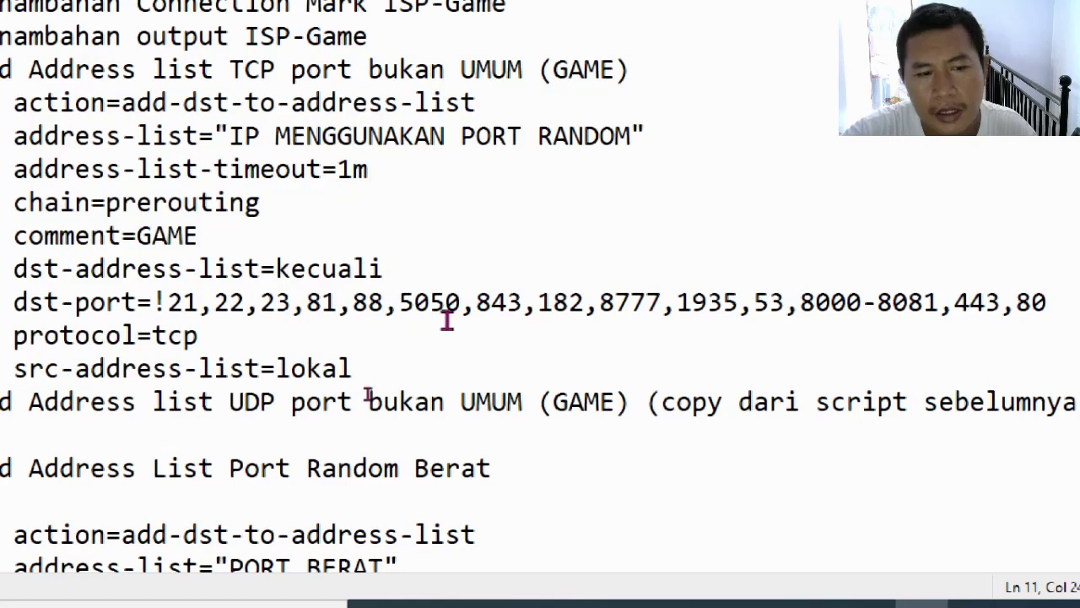
Step: Set the protocol to tcp and the negated destination port to 21,22,23,81,88,5050,843,182,8777,1935,53,8000-8081,443,80, copied from the notes
drag(173, 302, 1047, 303)
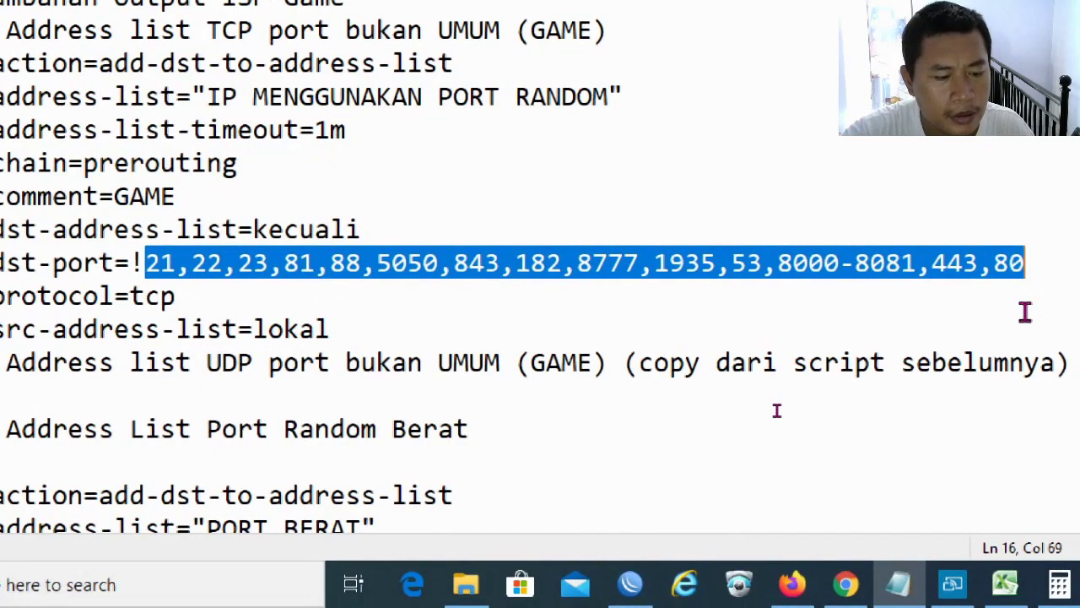
key(alt+Tab)
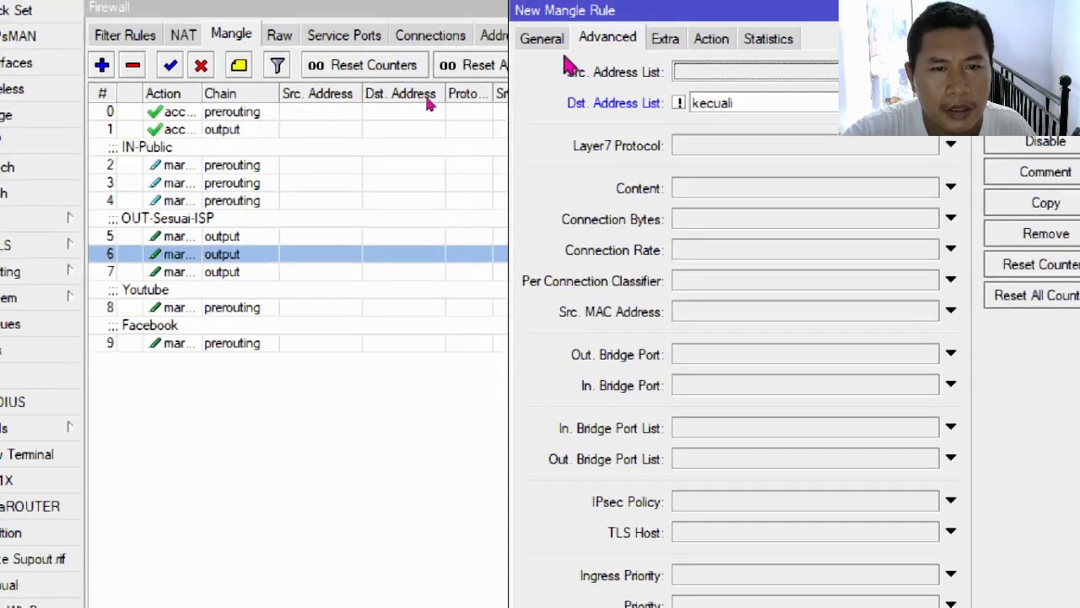
click(544, 39)
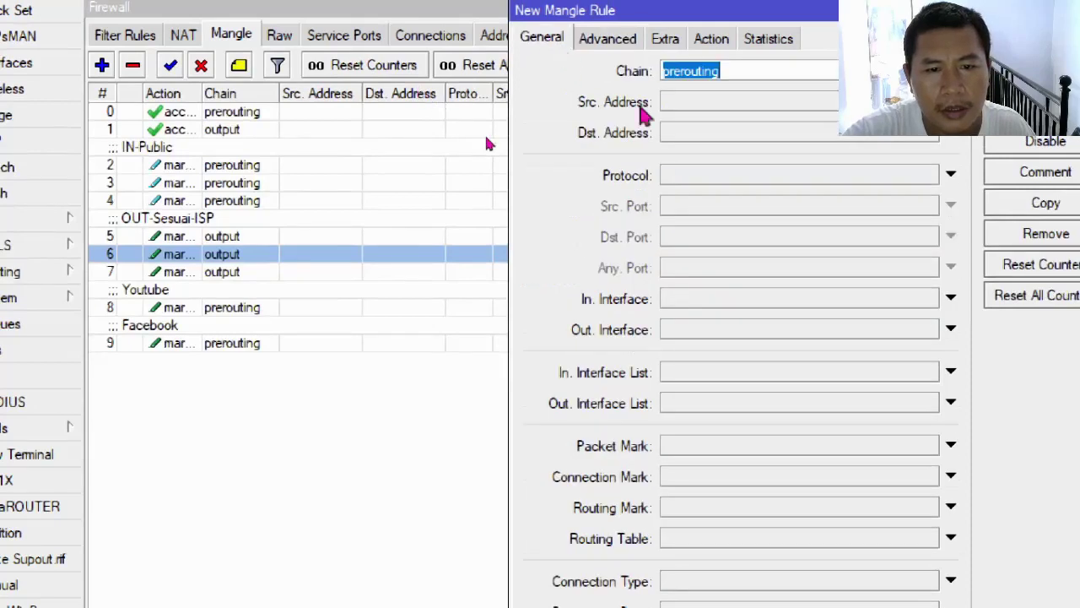
click(699, 175)
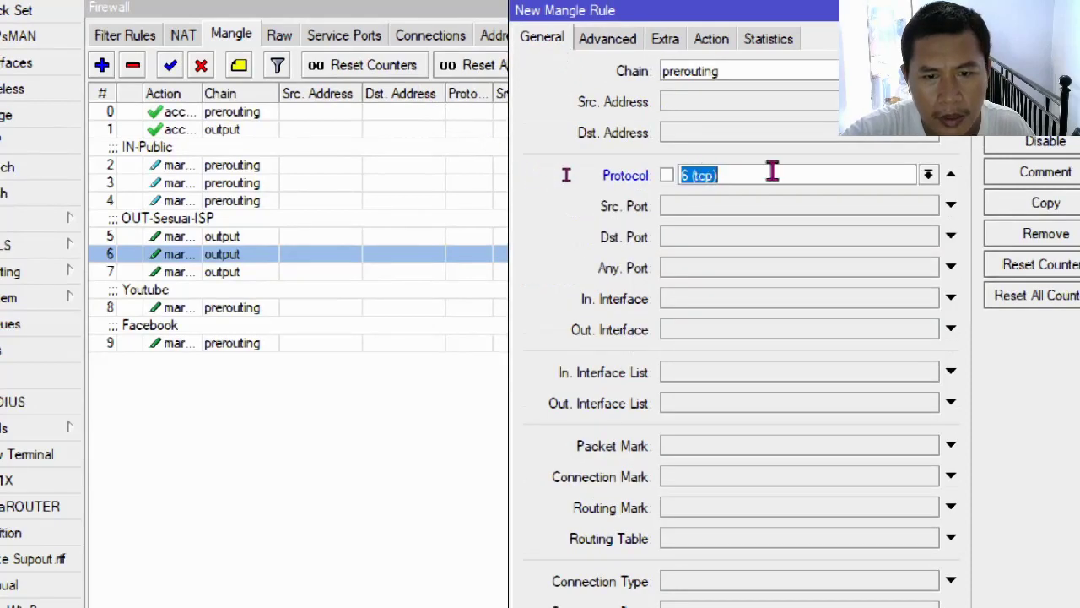
click(736, 237)
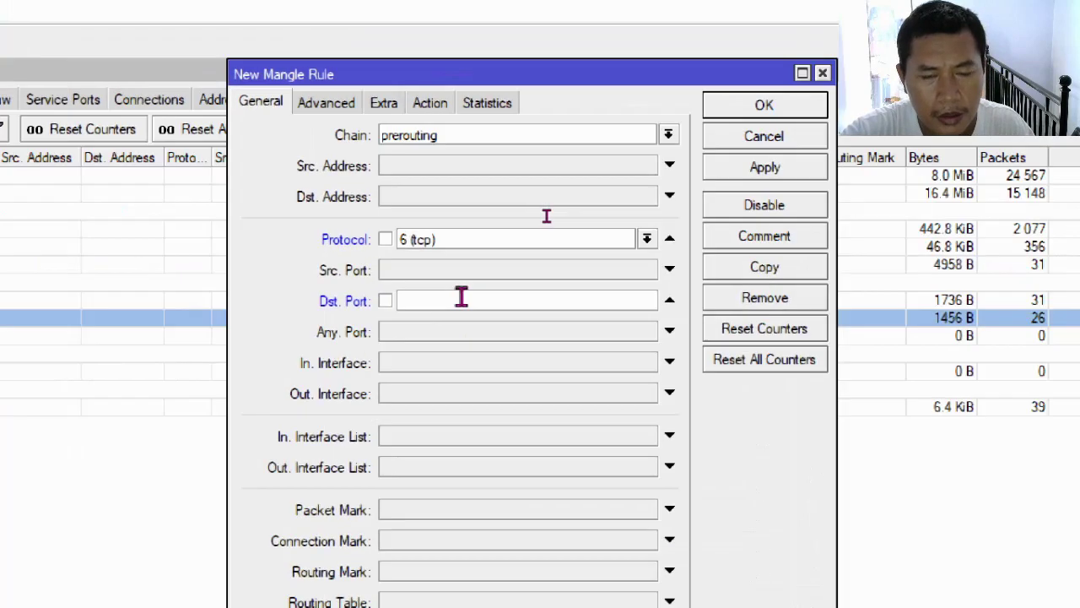
key(ctrl+v)
click(385, 304)
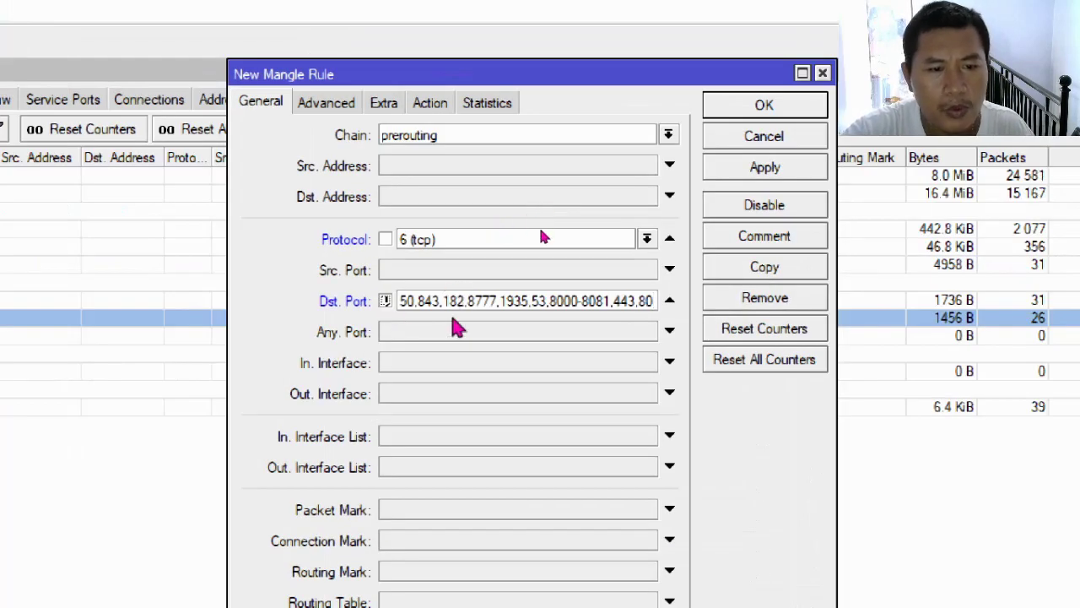
Step: Review the full list of excluded destination ports from beginning to end
key(Left)
key(Left)
key(Left)
key(Left)
key(Left)
key(Left)
key(Left)
key(Left)
key(Left)
key(Left)
key(Left)
key(Left)
key(Left)
key(Left)
key(Left)
key(Left)
key(Left)
key(Left)
key(Left)
key(Left)
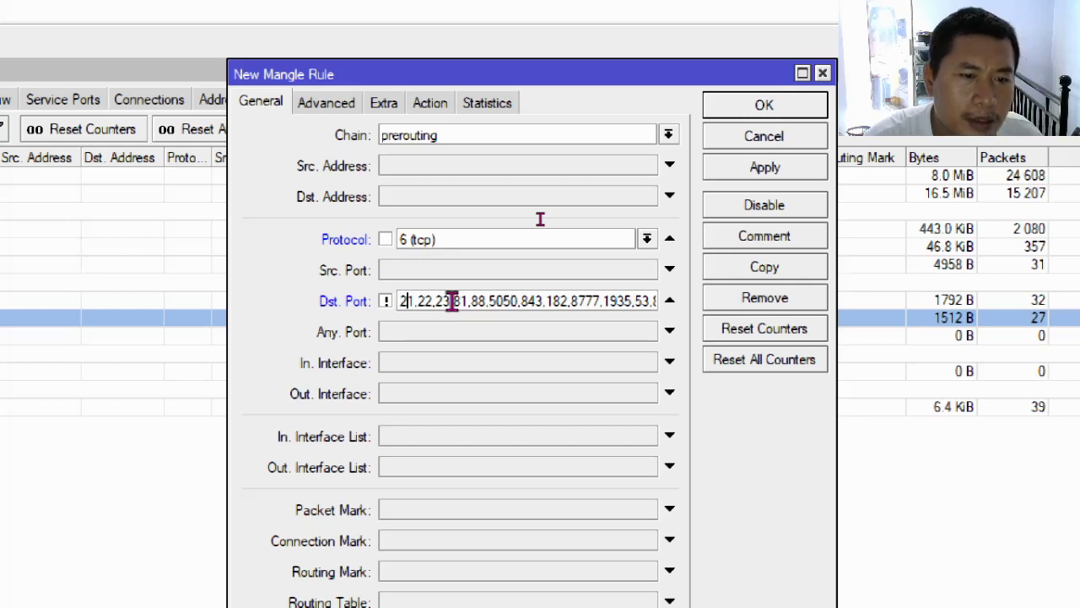
key(Right)
key(Right)
key(Right)
key(Right)
key(Right)
key(Right)
key(Right)
key(Right)
key(Right)
key(Right)
key(Right)
key(Right)
key(Right)
key(Right)
key(Right)
key(Right)
key(Right)
key(Right)
key(Right)
key(Right)
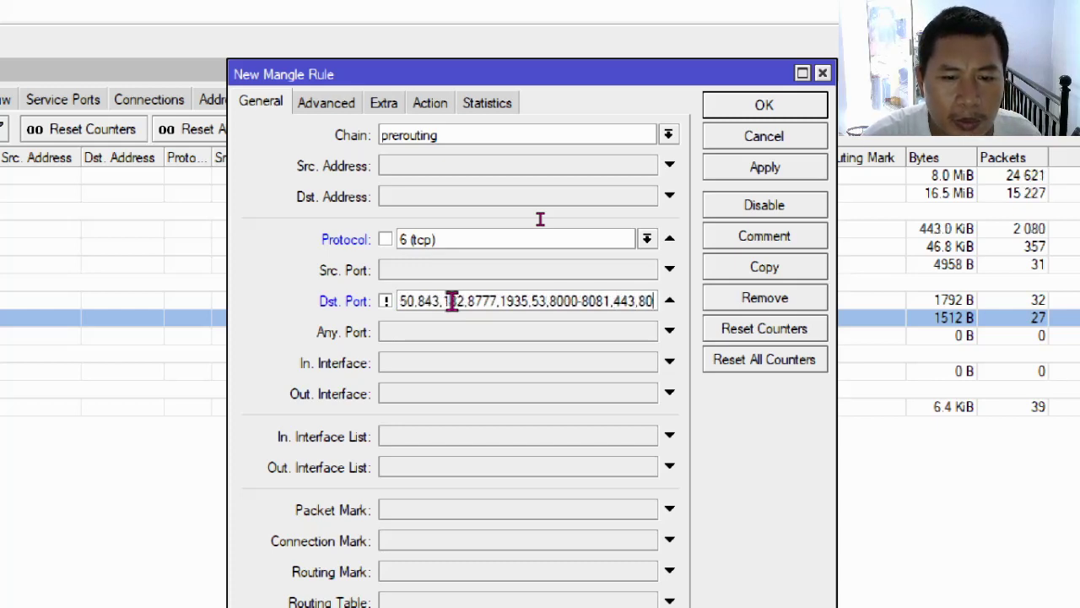
key(Left)
key(Left)
key(Left)
key(Left)
key(Left)
key(Left)
key(Left)
key(Left)
key(Left)
key(Left)
key(Left)
key(Left)
key(Left)
key(Left)
key(Left)
key(Left)
key(Left)
key(Left)
key(Left)
key(Left)
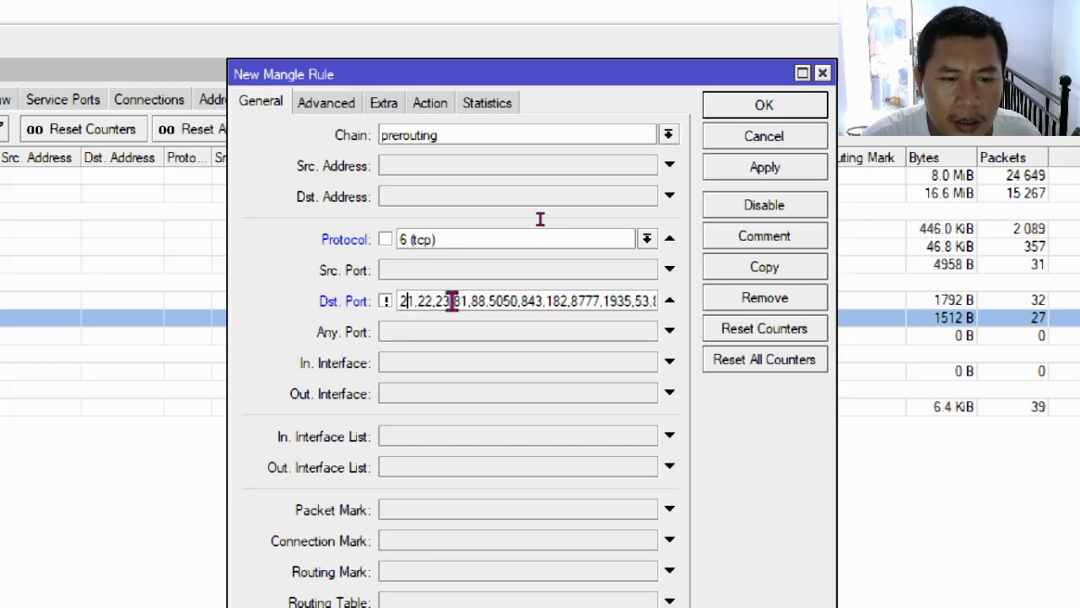
key(Right)
key(Right)
key(Right)
key(Right)
key(Right)
key(Right)
key(Right)
key(Right)
key(Right)
key(Right)
key(Right)
key(Right)
key(Right)
key(Right)
key(Right)
key(Right)
key(Right)
key(Right)
key(Right)
key(Right)
key(Right)
key(Right)
key(Right)
key(Right)
key(Right)
key(Right)
key(Right)
key(Right)
key(Right)
key(Right)
key(Right)
key(Right)
key(Right)
key(Right)
key(Right)
key(Right)
key(Right)
key(Right)
key(Right)
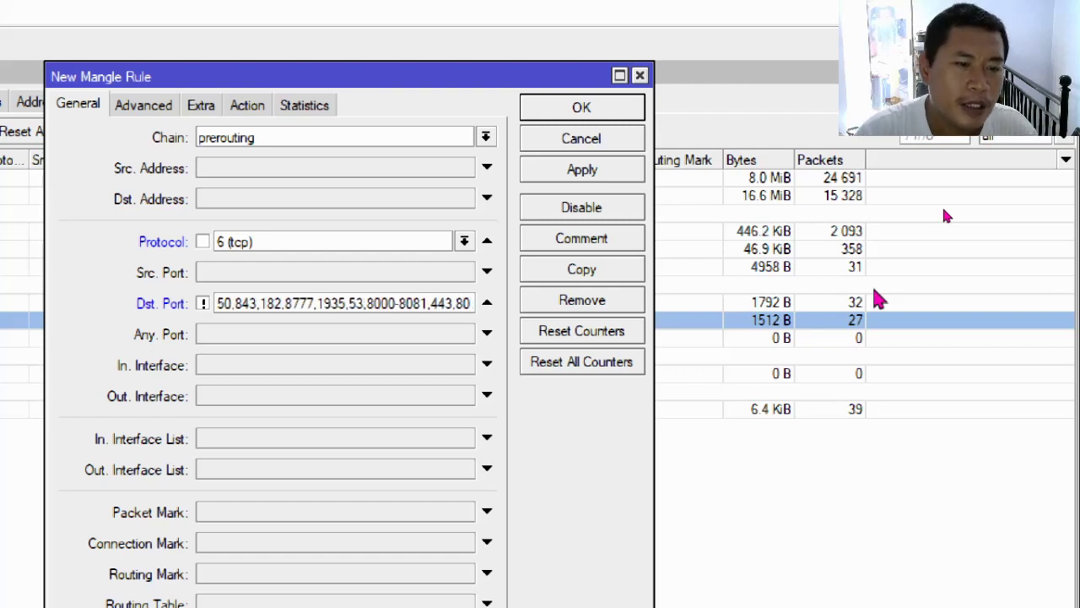
Step: Check the notes for the source list and set the new mangle rule's source address list to lokal
key(alt+Tab)
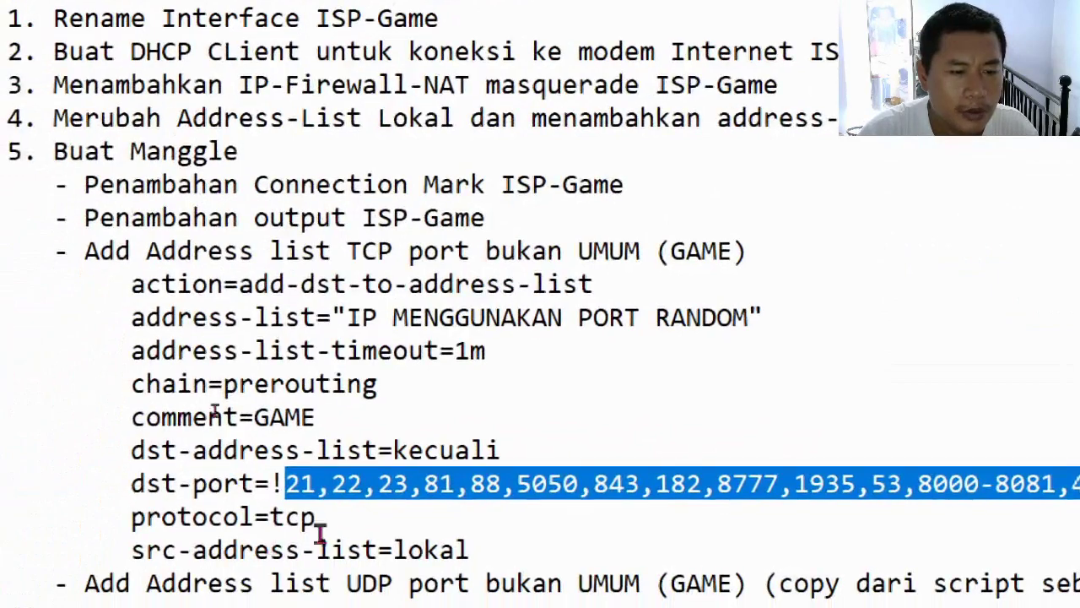
key(alt+Tab)
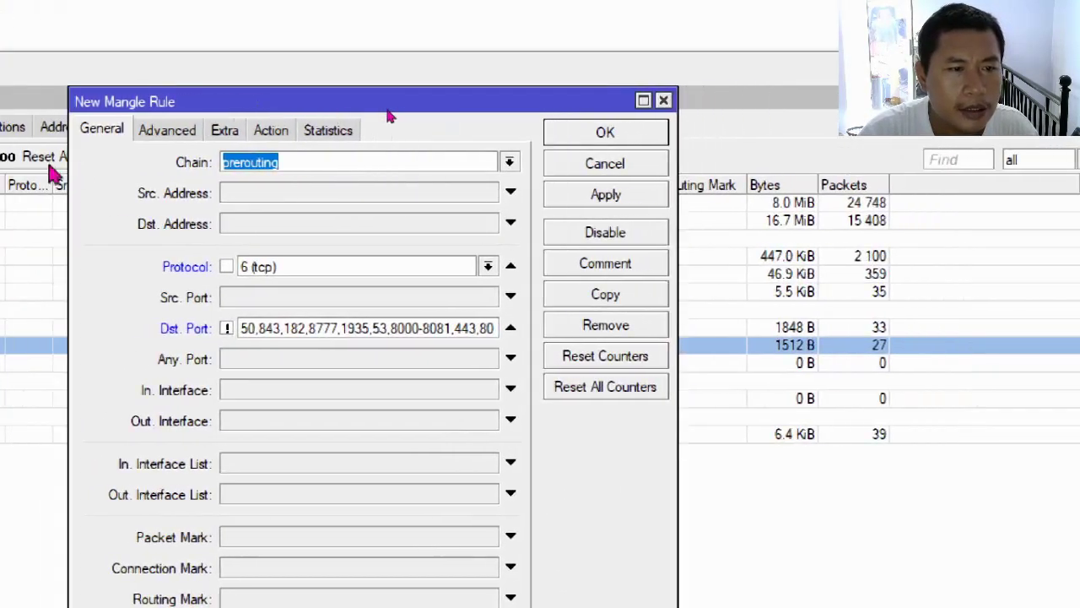
click(158, 138)
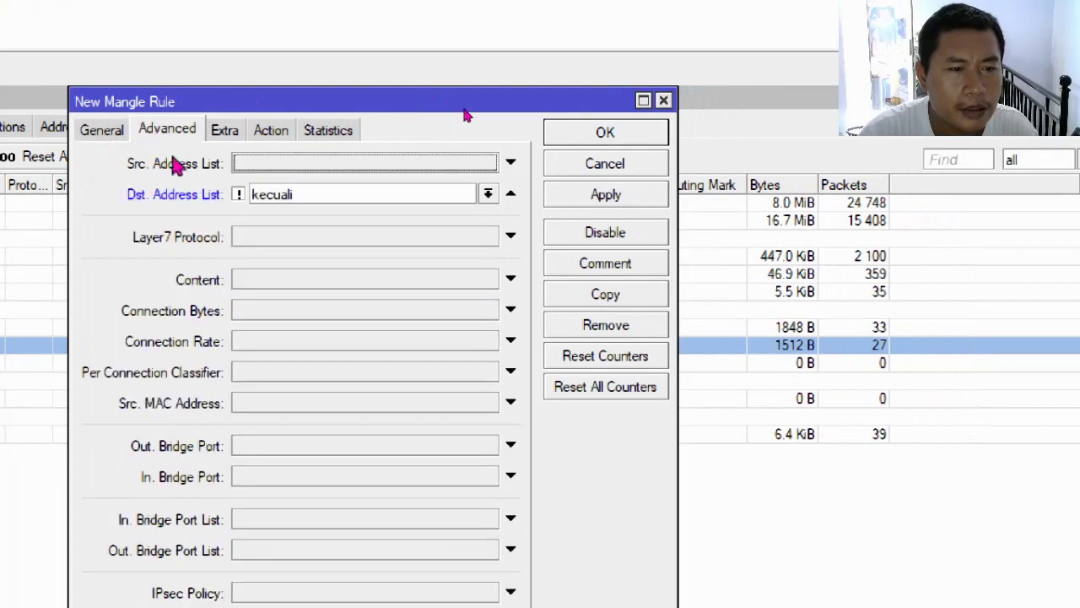
click(295, 165)
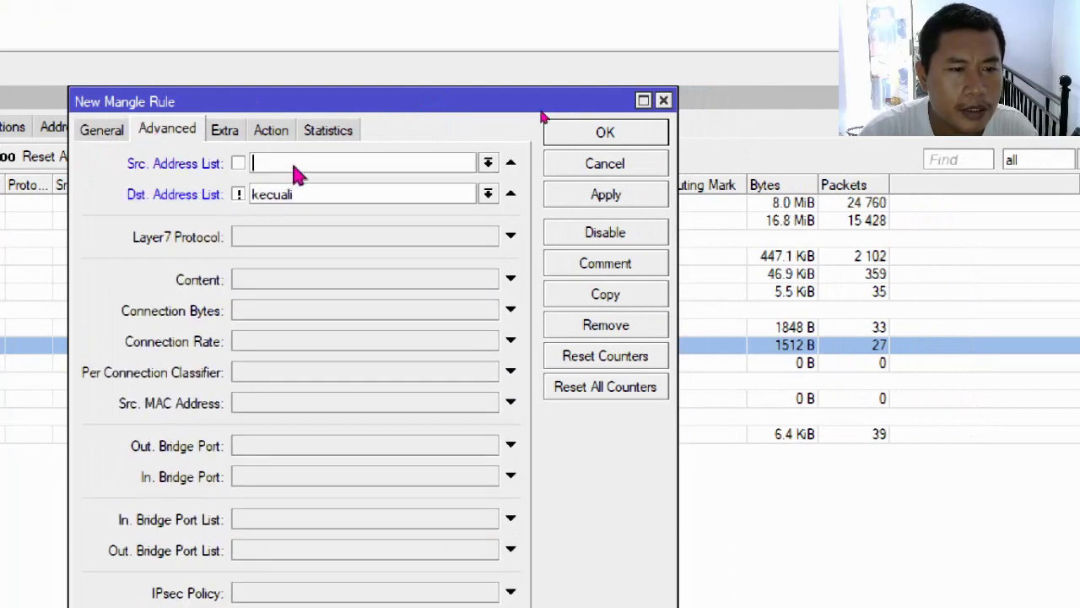
click(487, 163)
click(448, 212)
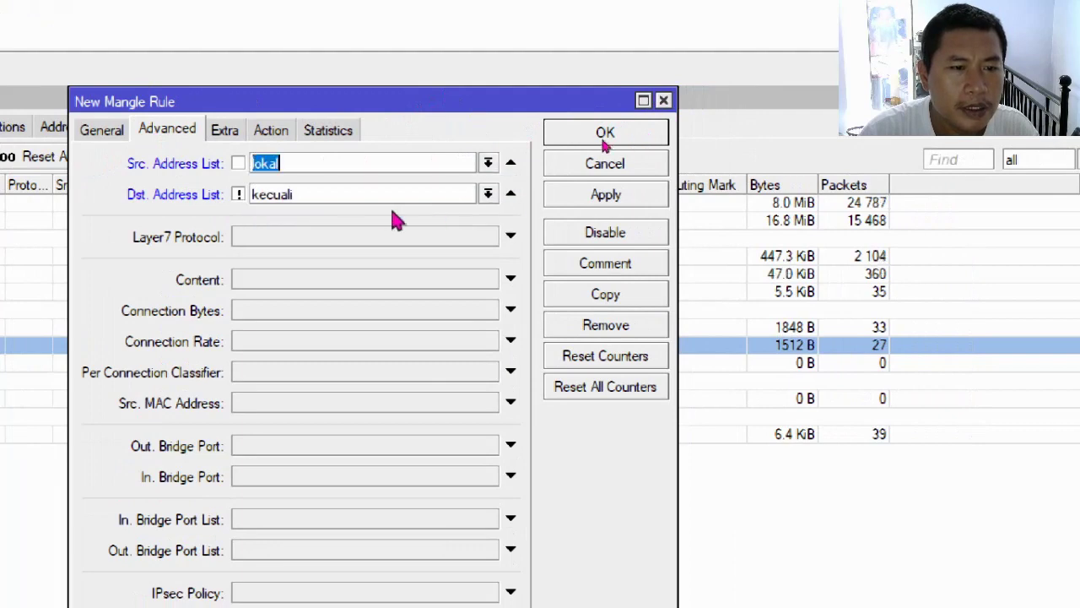
Step: Review the rule's protocol, ports, address lists and action settings, and save the GAME mangle rule
click(103, 131)
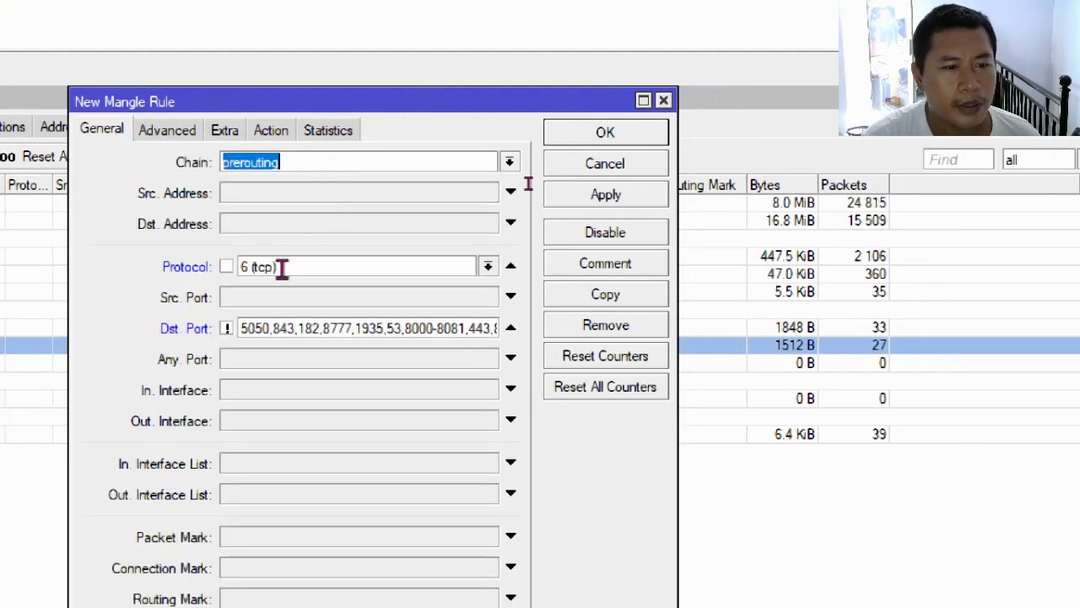
click(316, 332)
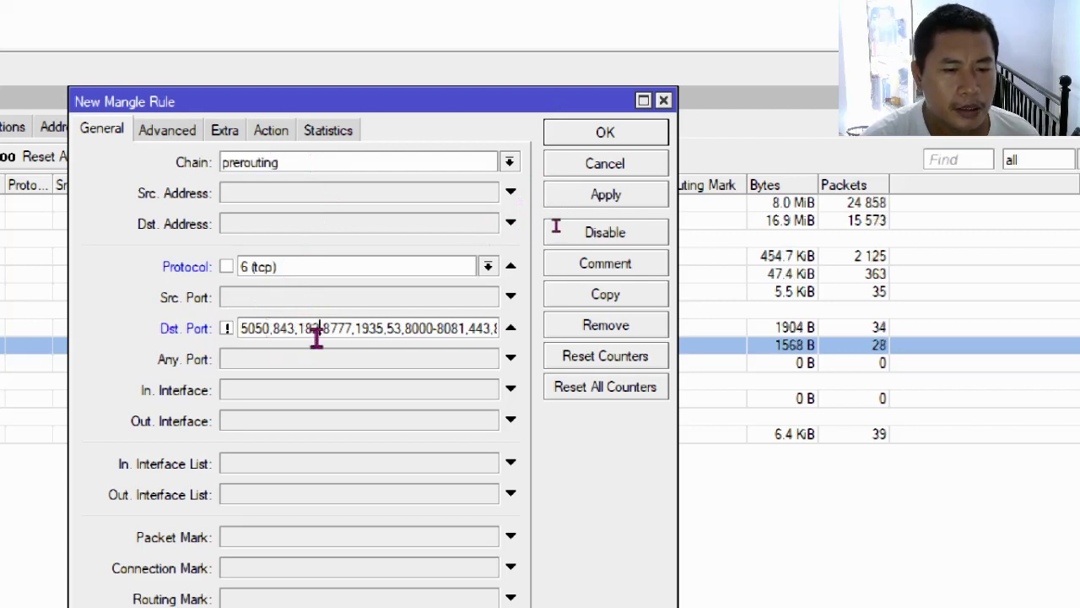
click(167, 131)
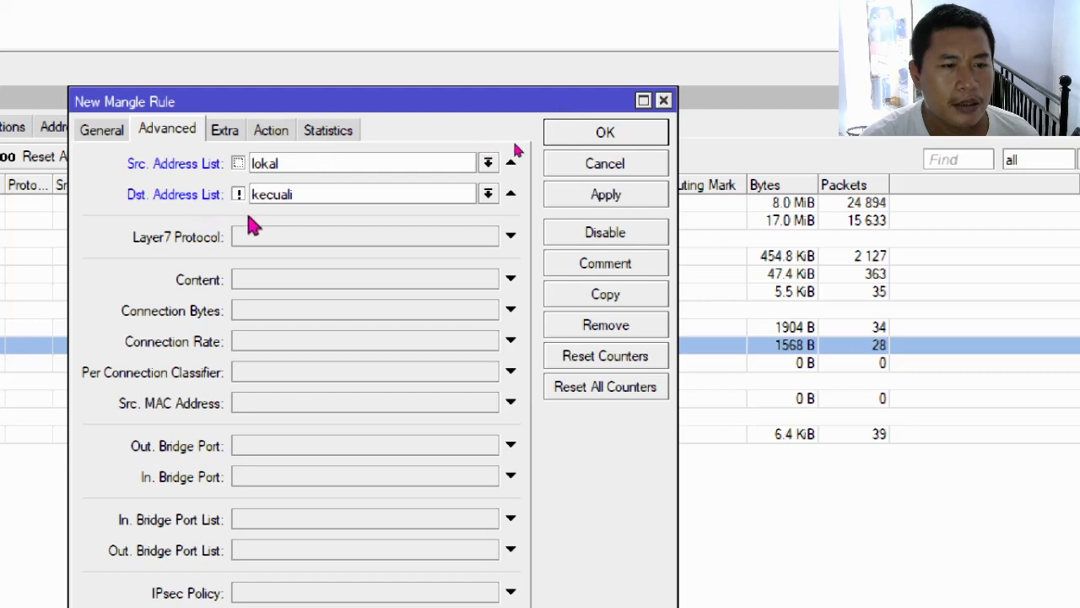
click(271, 132)
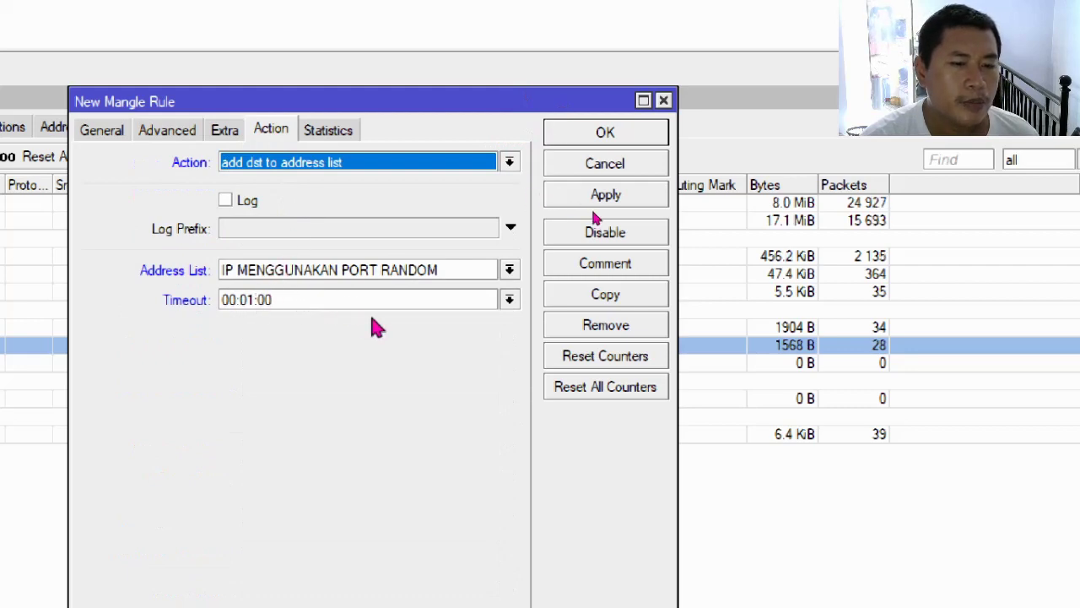
click(641, 197)
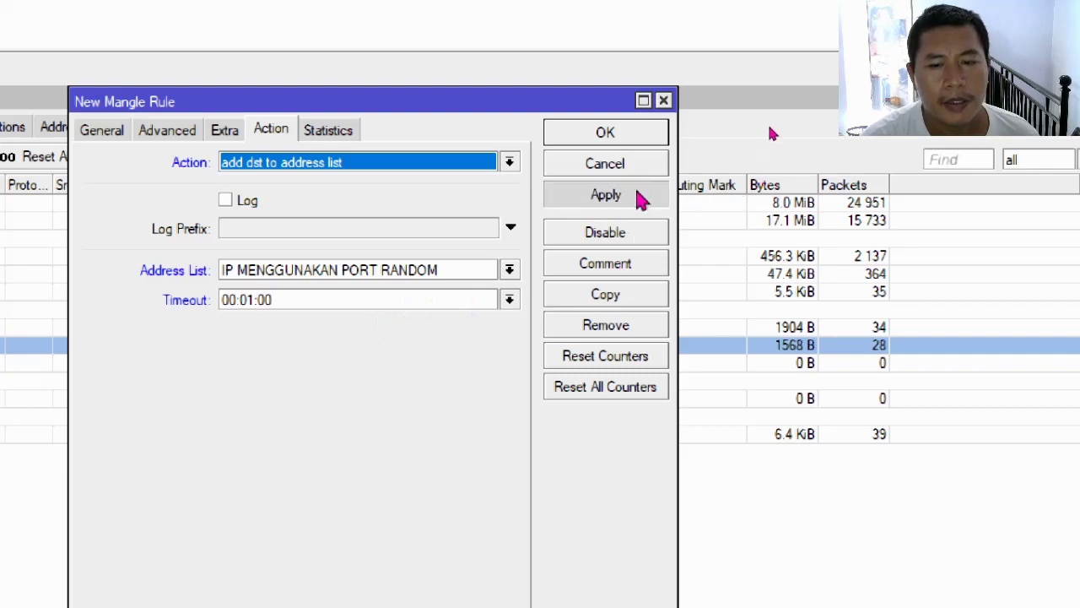
click(611, 135)
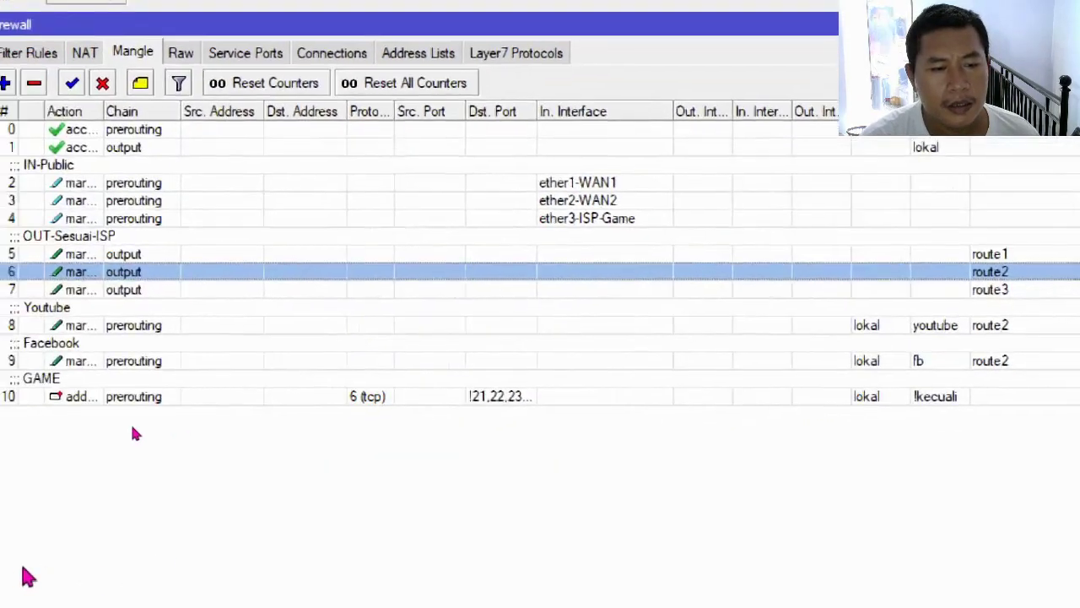
Step: Inspect the firewall address lists for IP MENGGUNAKAN PORT RANDOM entries and read the UDP port item in the Notepad notes
click(99, 396)
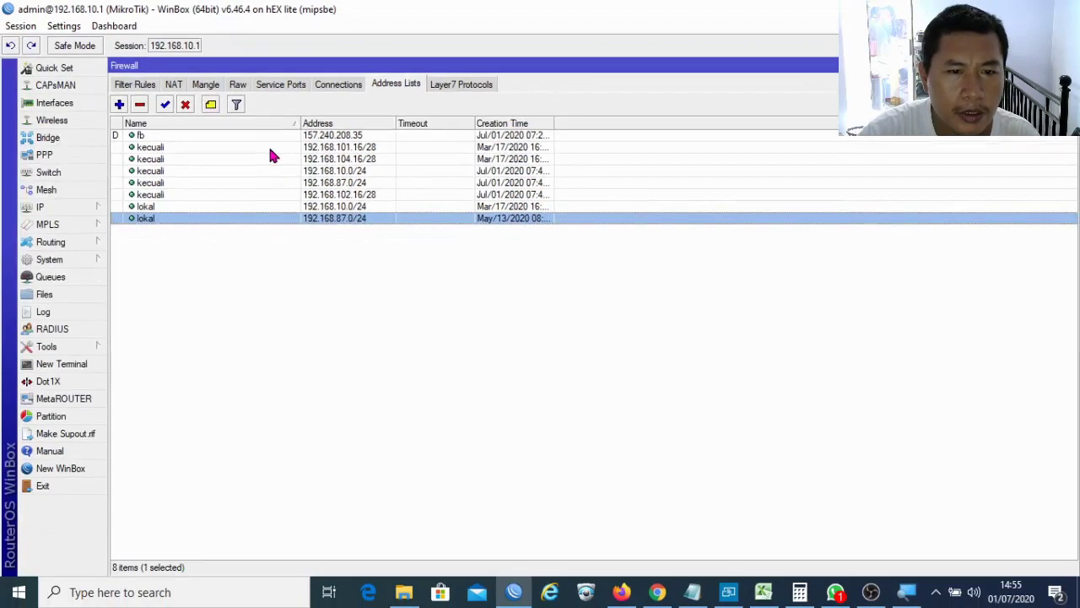
click(262, 152)
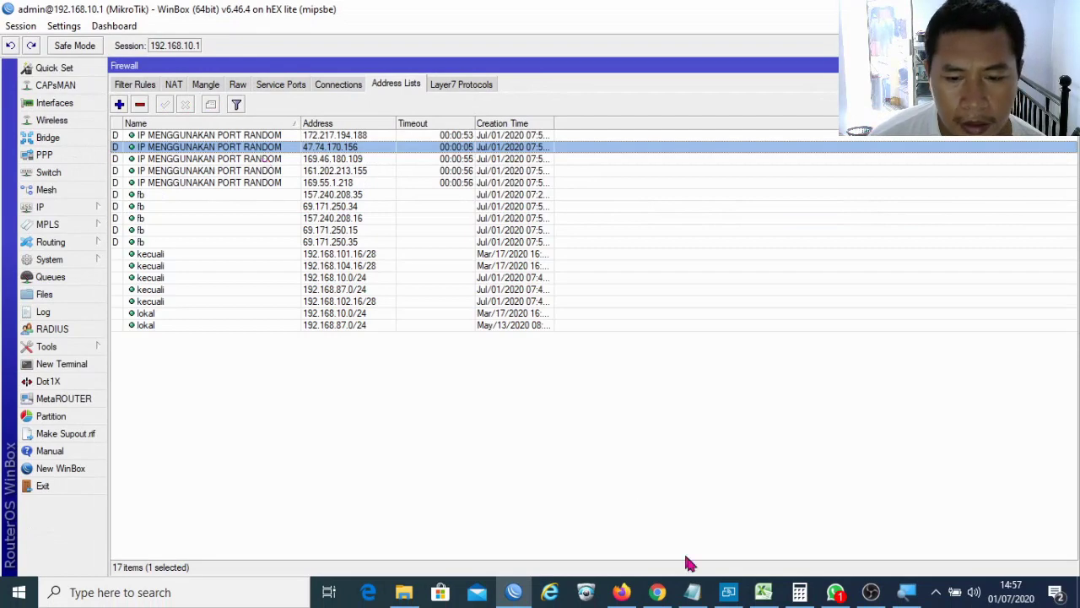
click(692, 592)
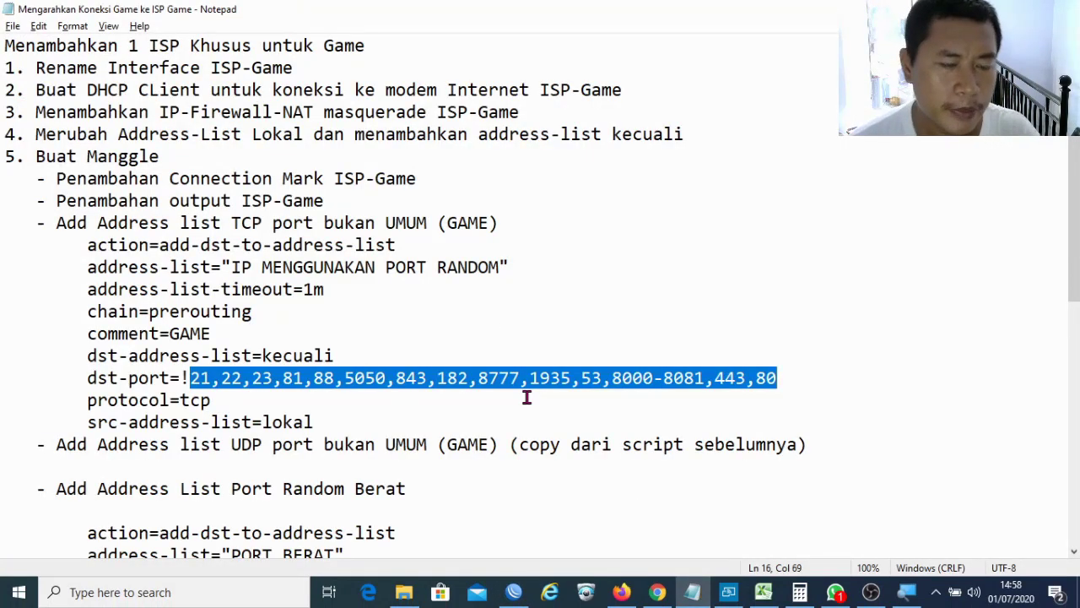
key(alt+Tab)
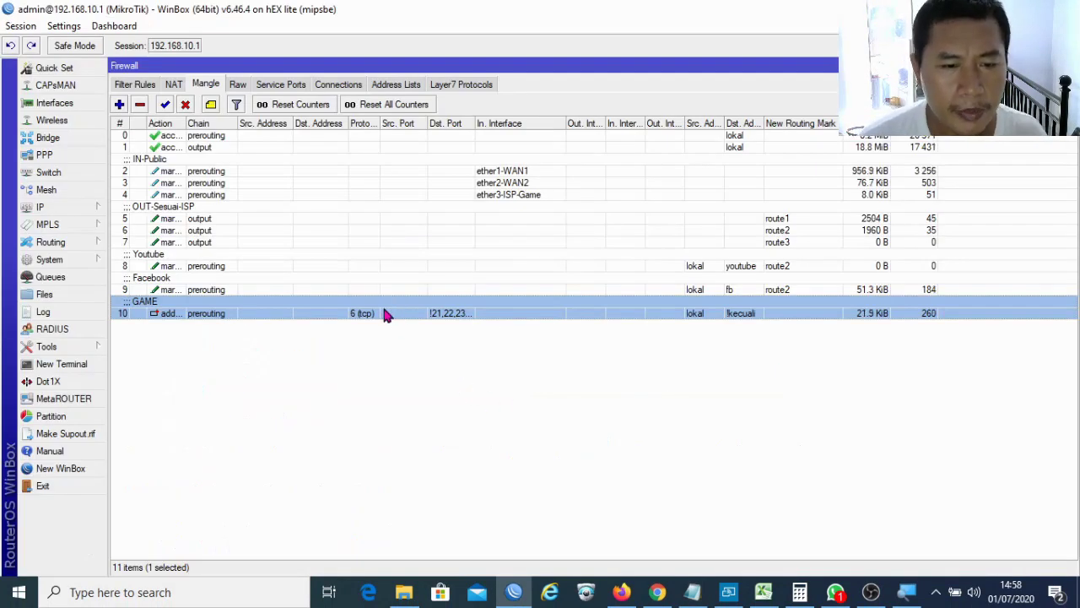
key(alt+Tab)
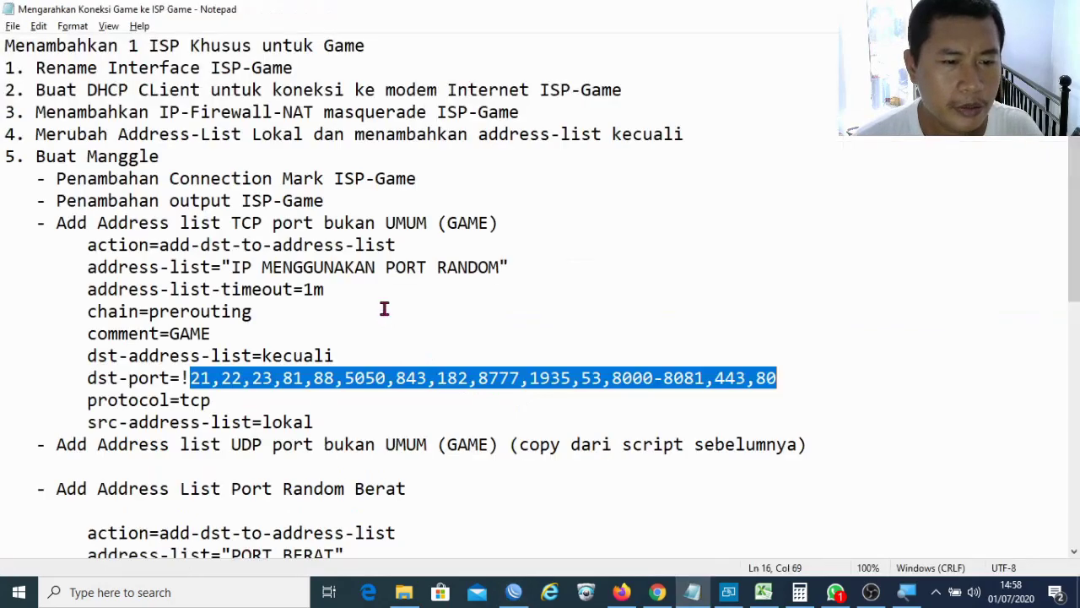
click(228, 444)
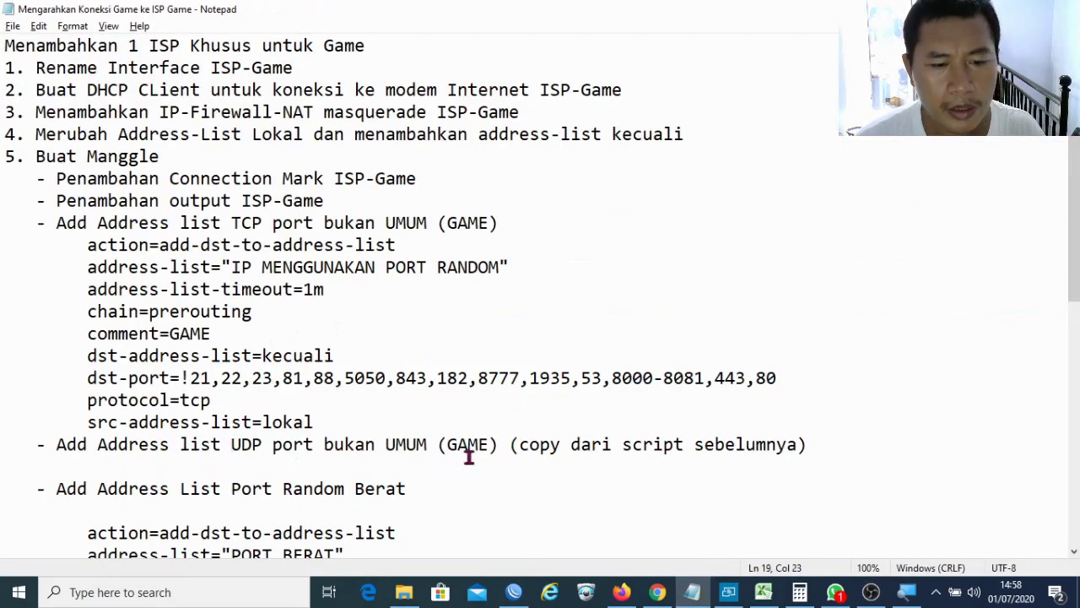
key(alt+Tab)
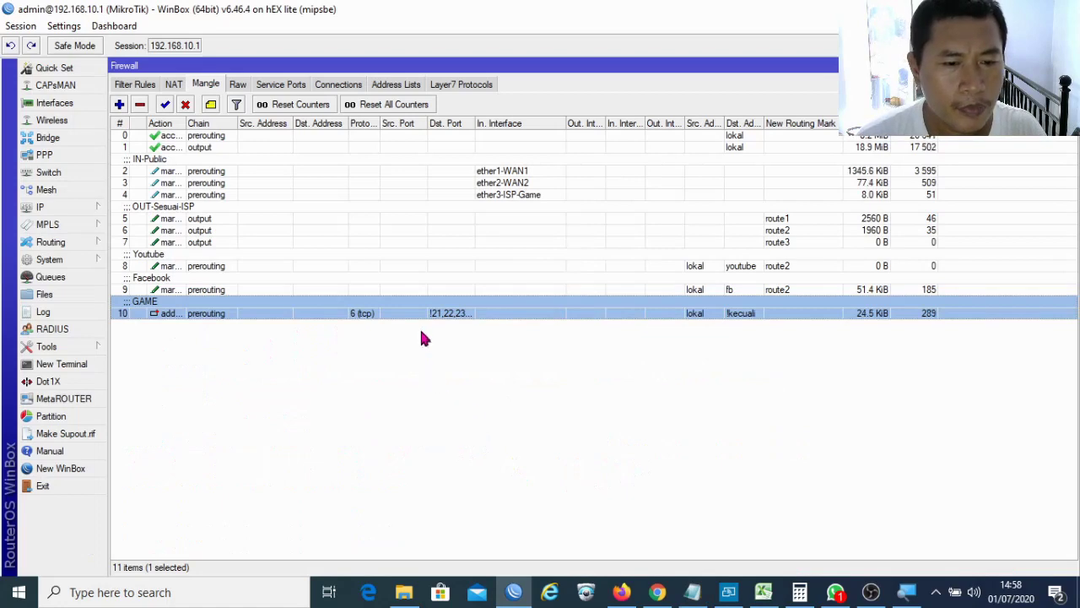
Step: Duplicate the tcp GAME mangle rule, set the copy's protocol to udp and save it
double_click(430, 314)
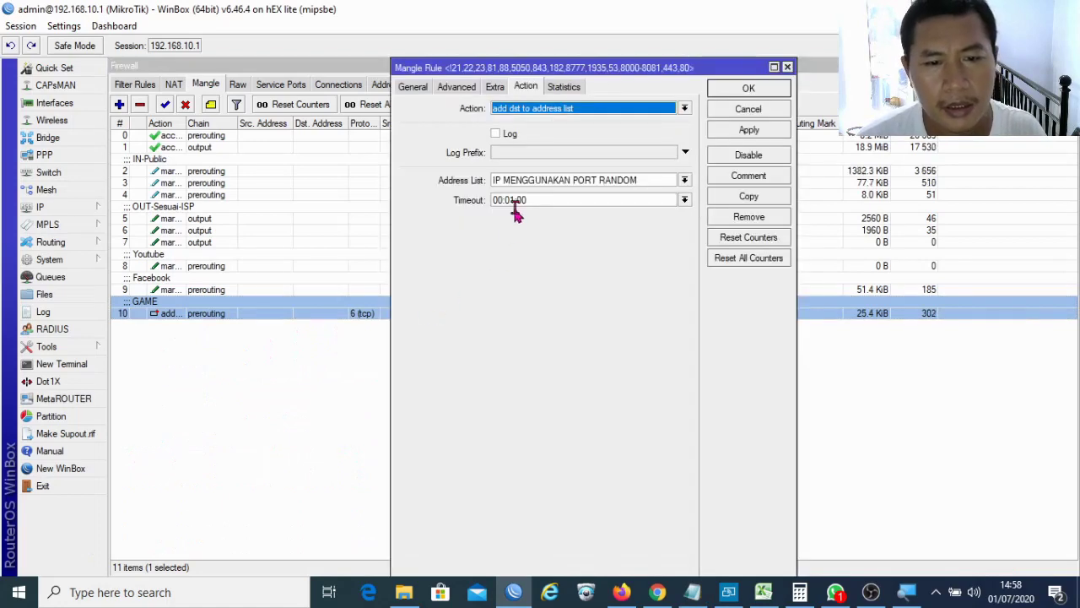
click(749, 195)
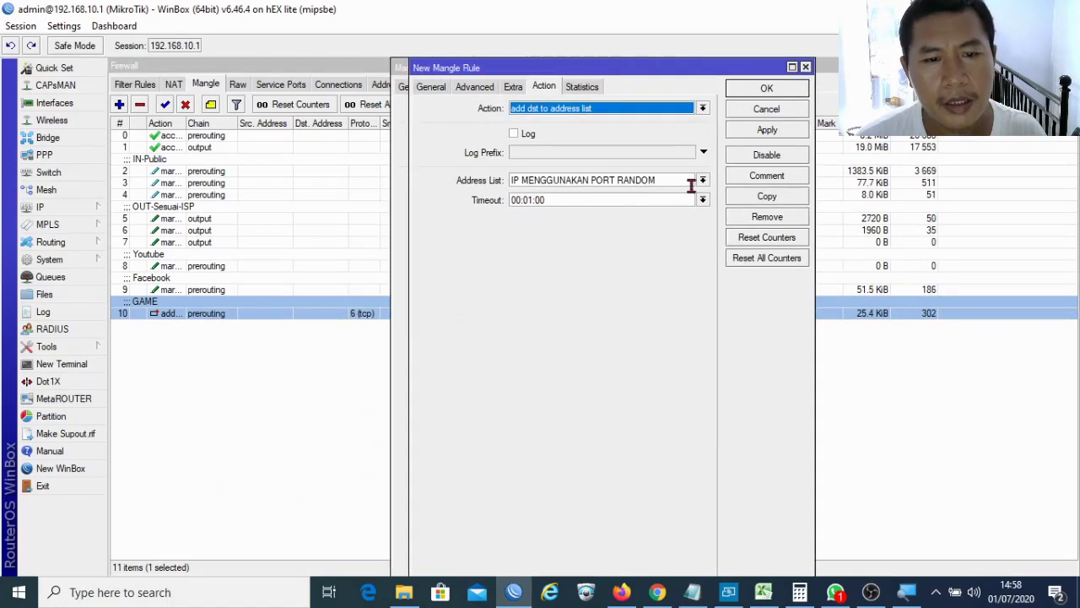
click(431, 87)
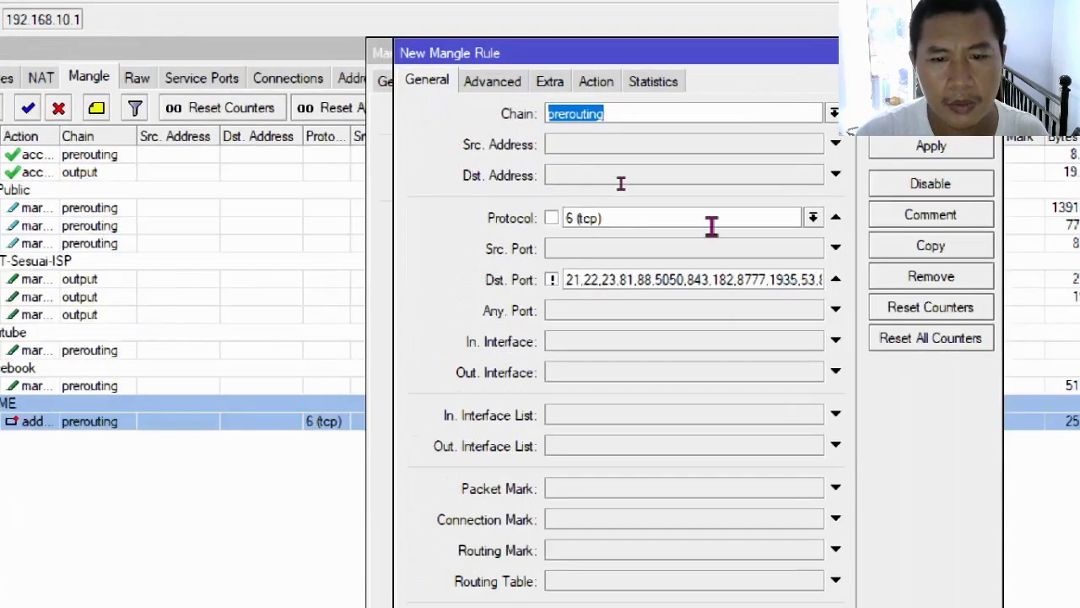
click(813, 218)
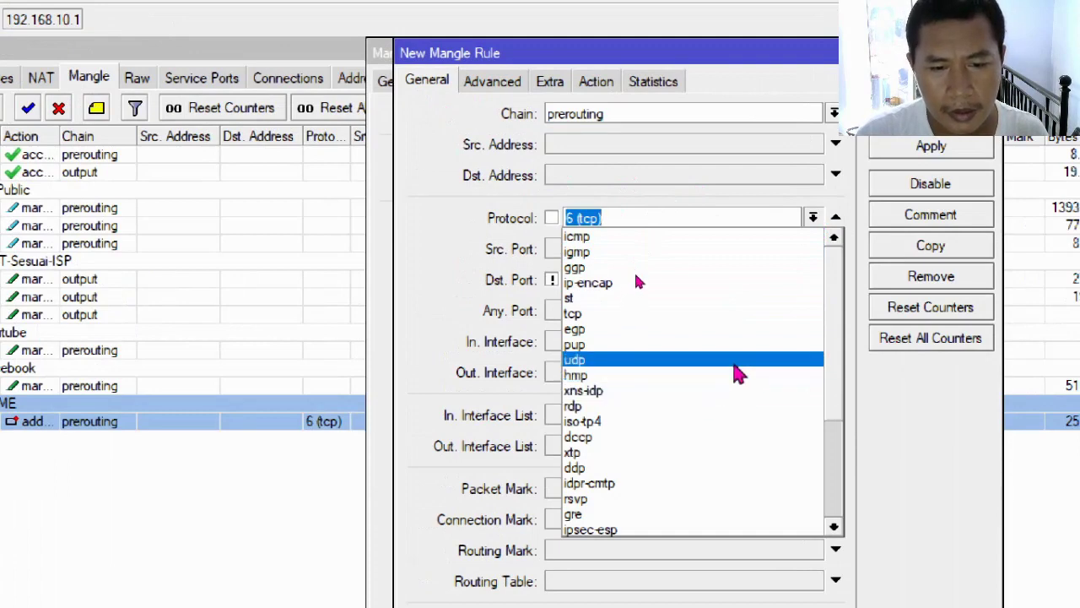
click(675, 360)
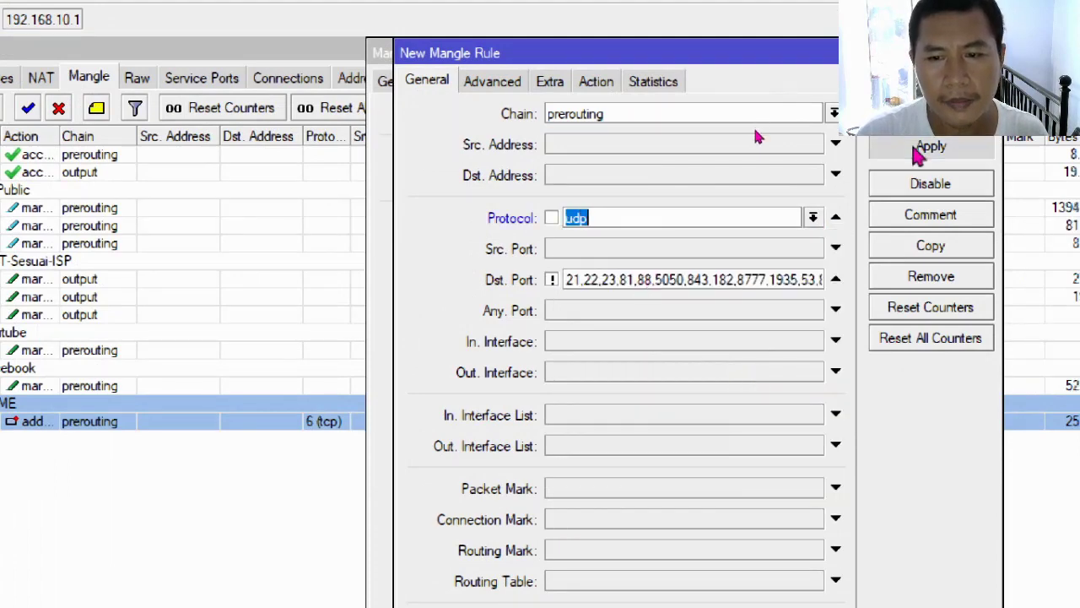
click(882, 146)
key(Return)
key(Escape)
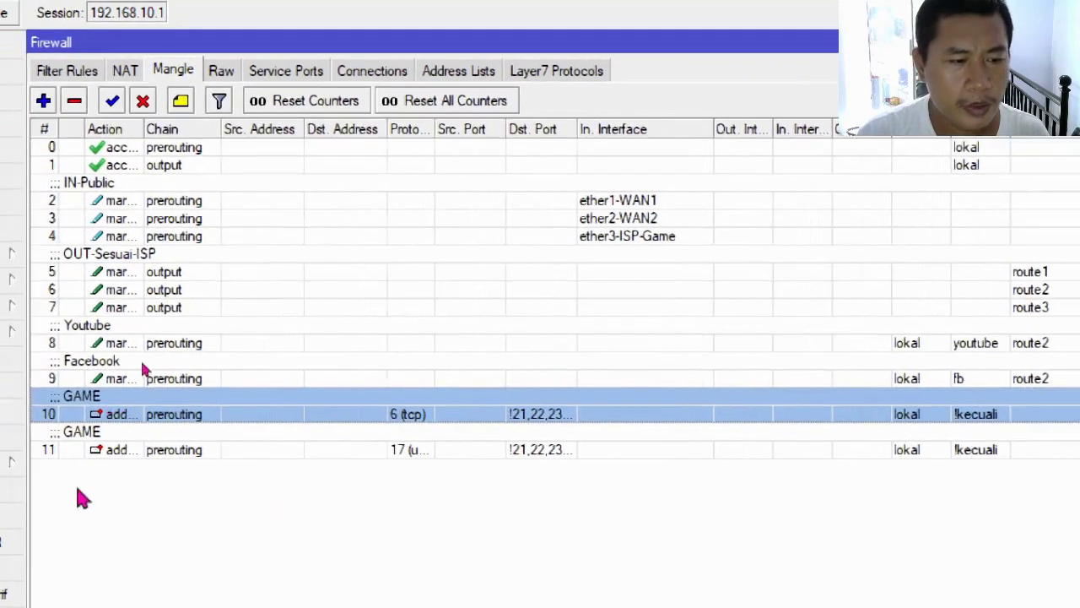
Step: Clear the GAME comment from the duplicated udp mangle rule
right_click(130, 447)
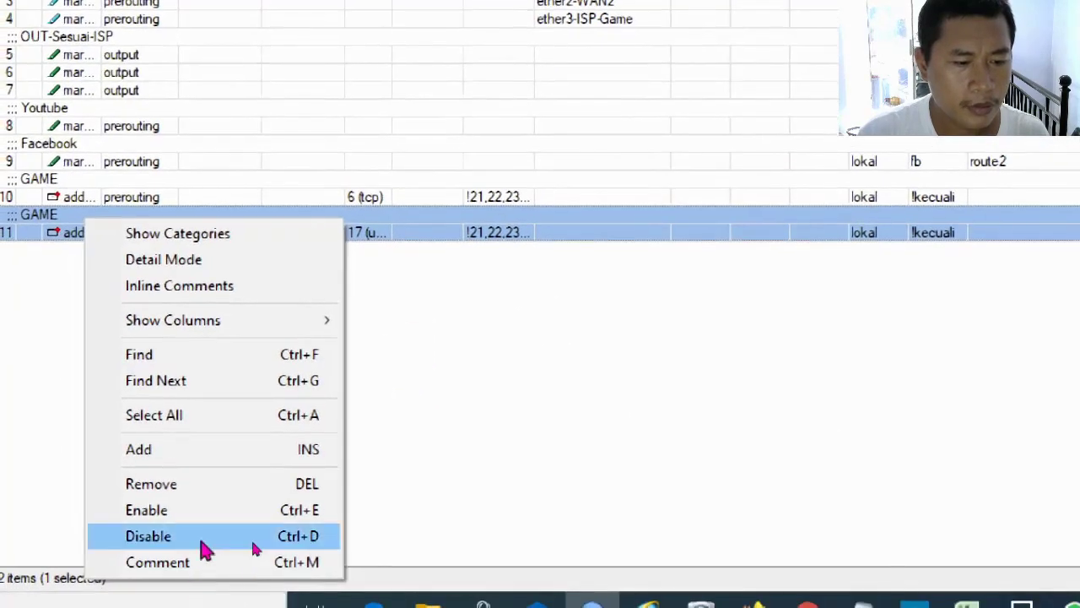
click(195, 607)
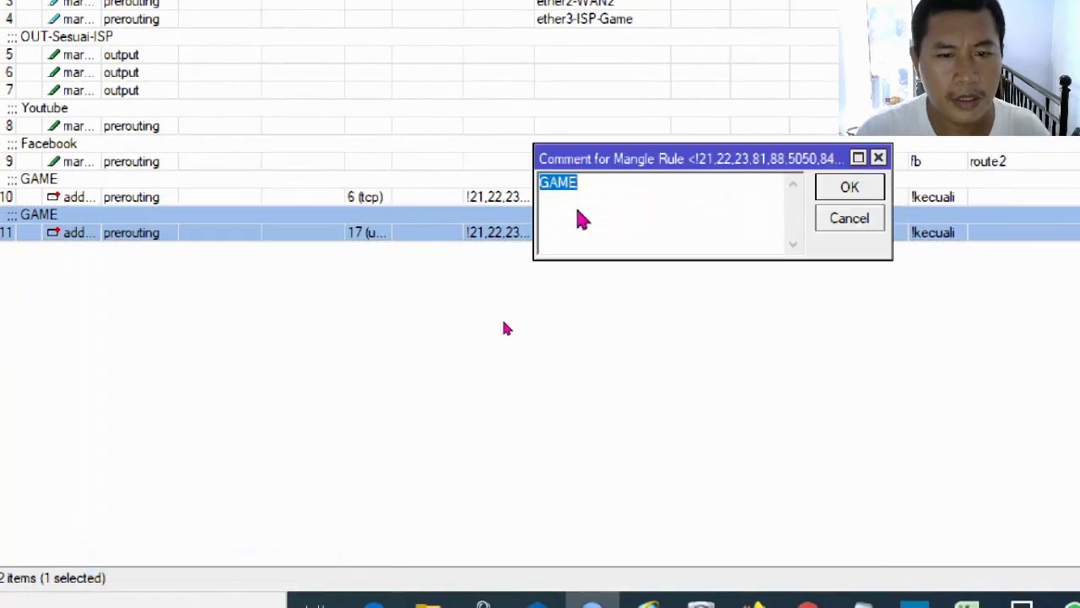
key(Delete)
key(Return)
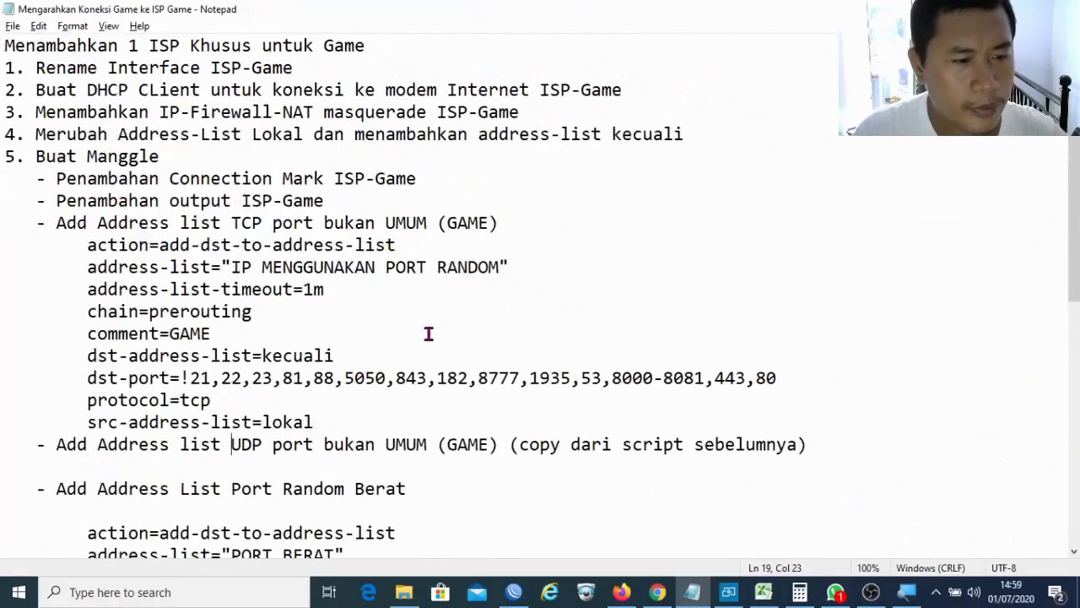
Step: Read the two rule definitions under Add Address List Port Random Berat in the Notepad notes
key(Down)
key(Down)
key(Down)
key(Down)
key(Down)
key(Down)
key(Down)
key(Down)
key(Down)
key(Down)
key(Down)
key(Down)
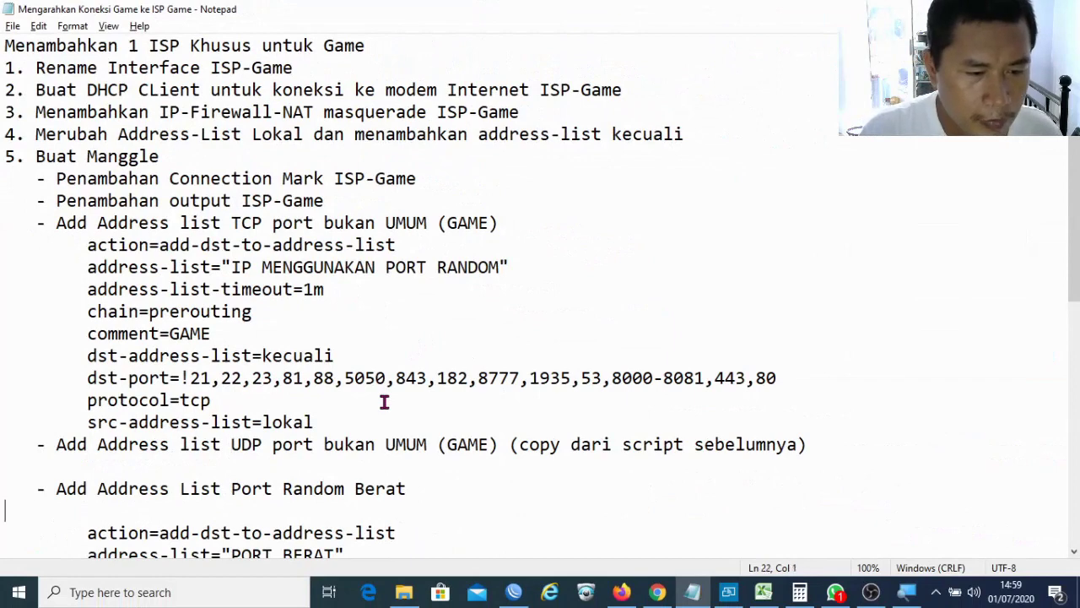
key(Down)
key(Down)
key(Down)
key(Down)
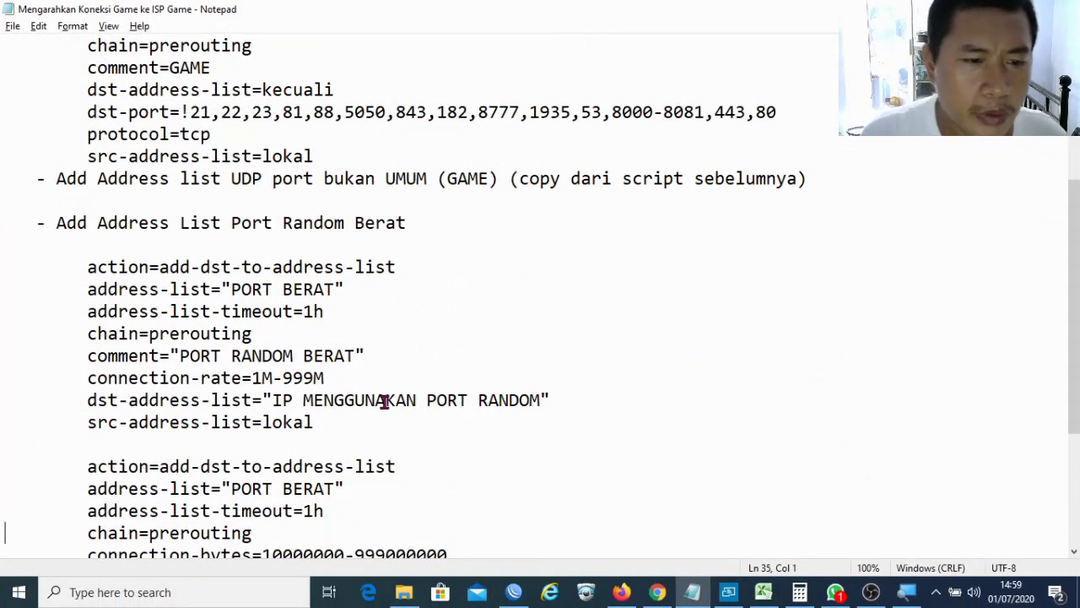
key(Down)
key(Down)
key(Down)
key(Down)
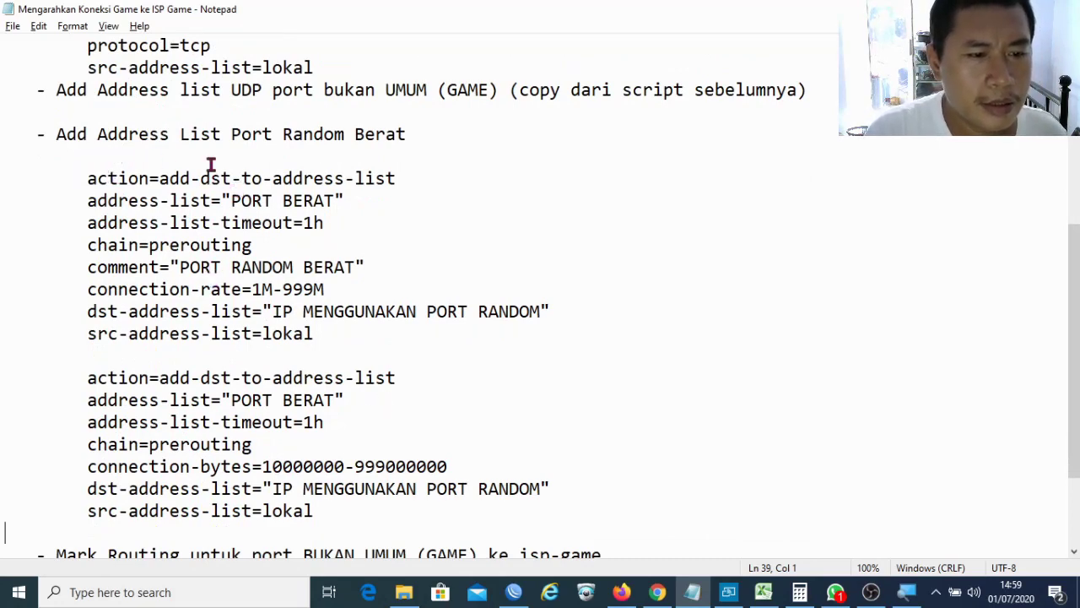
click(413, 236)
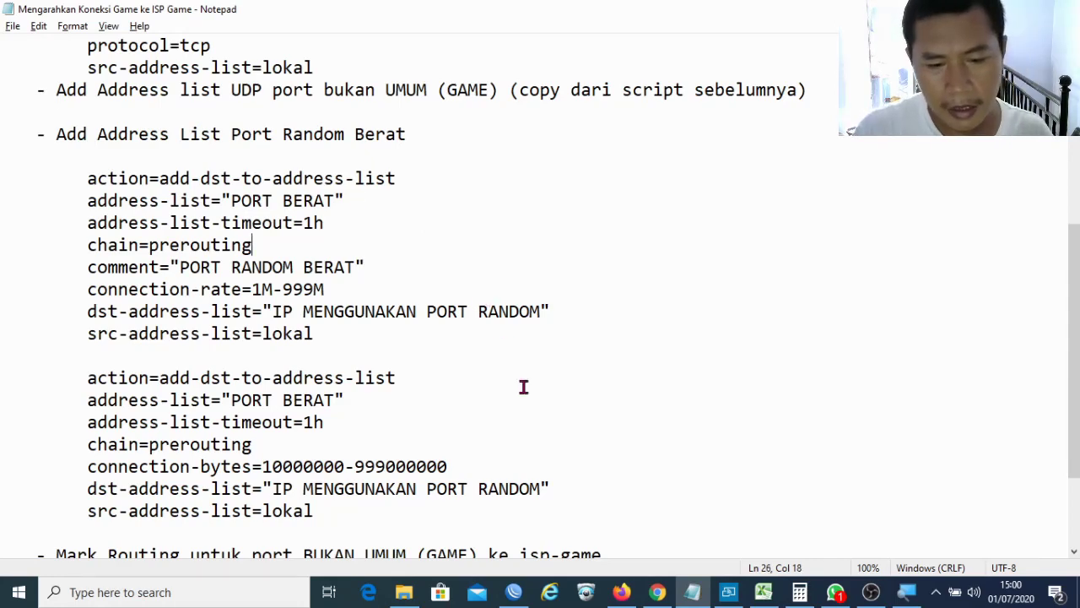
Step: Switch to WinBox and start a new mangle rule with action add dst to address list, using address list PORT BERAT
click(517, 591)
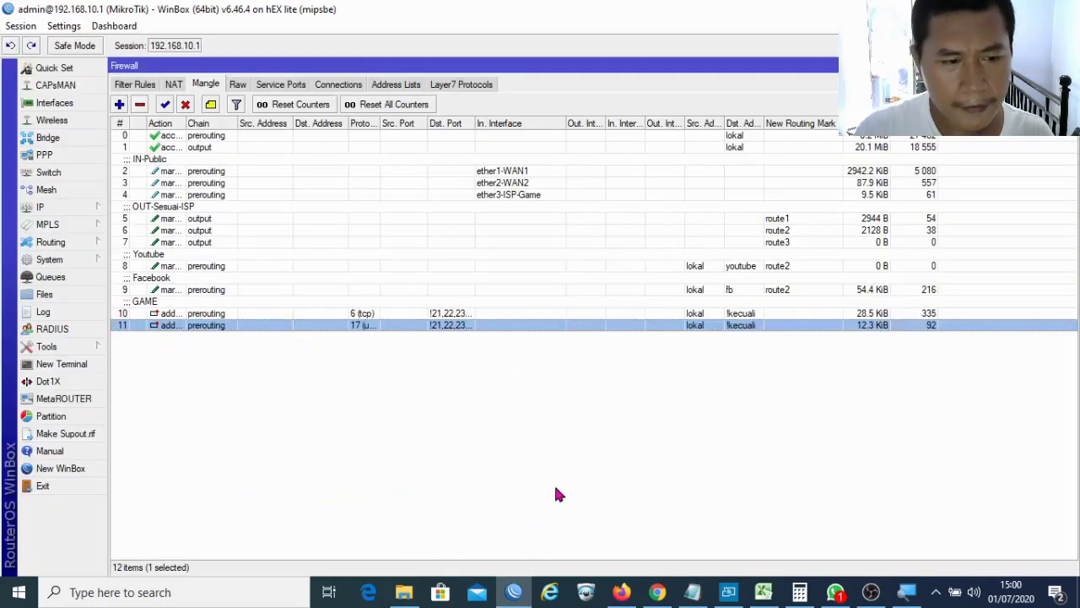
click(119, 103)
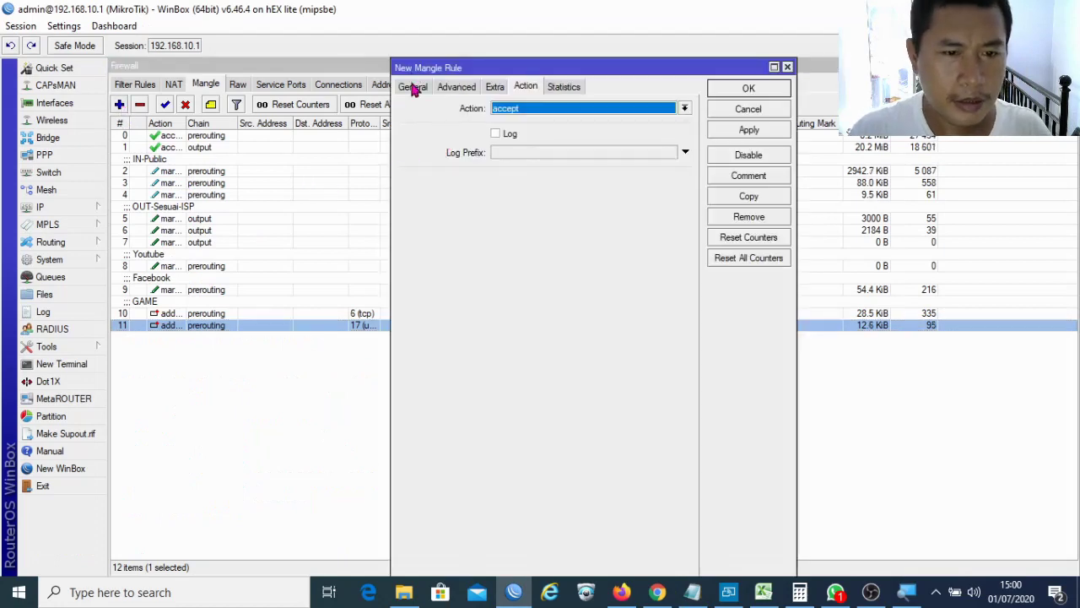
click(515, 110)
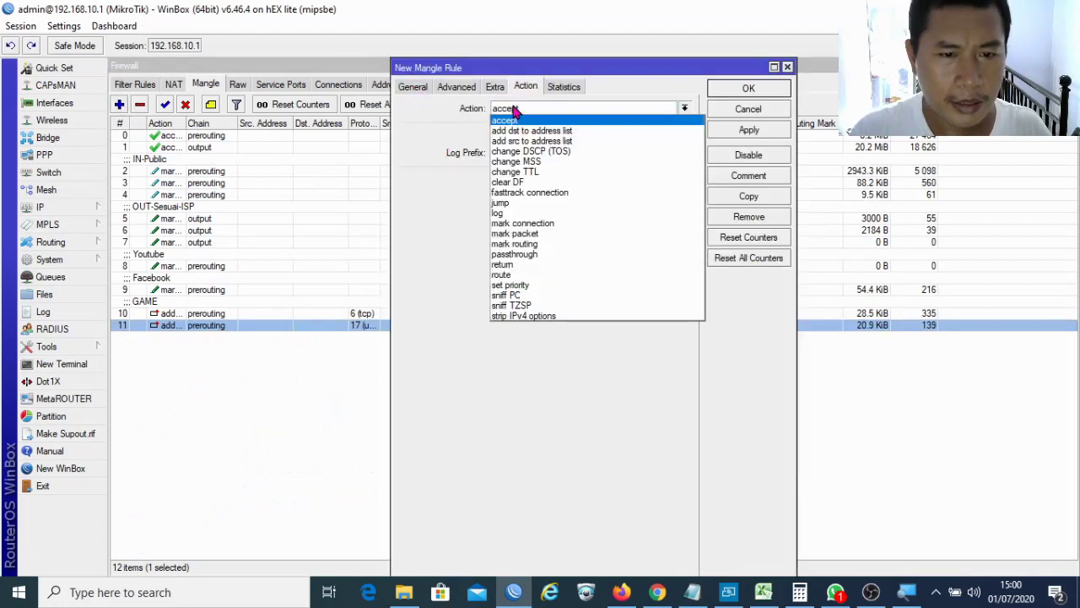
click(521, 130)
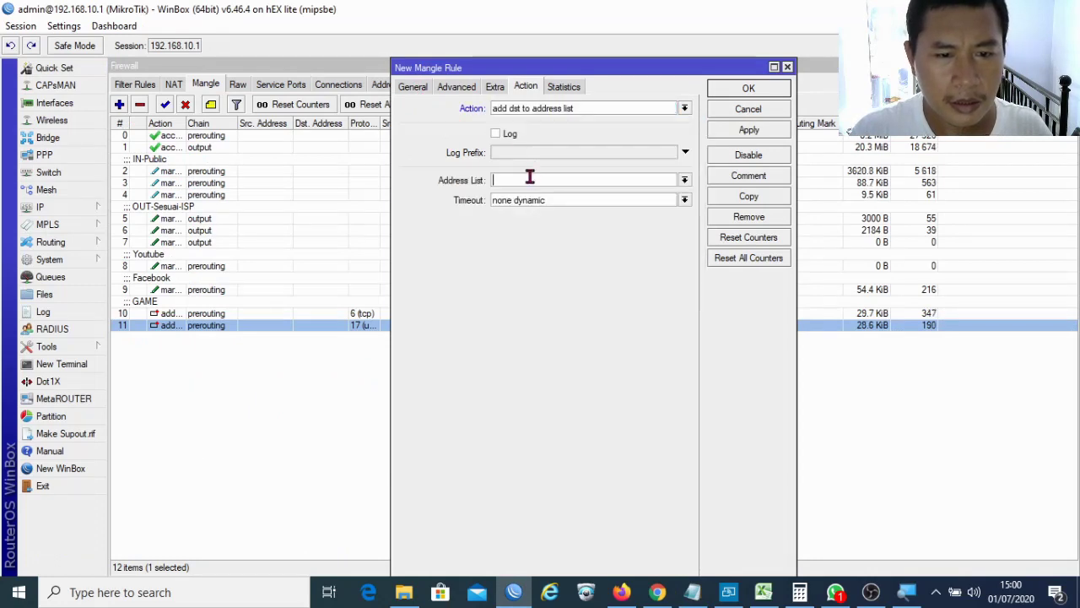
key(alt+Tab)
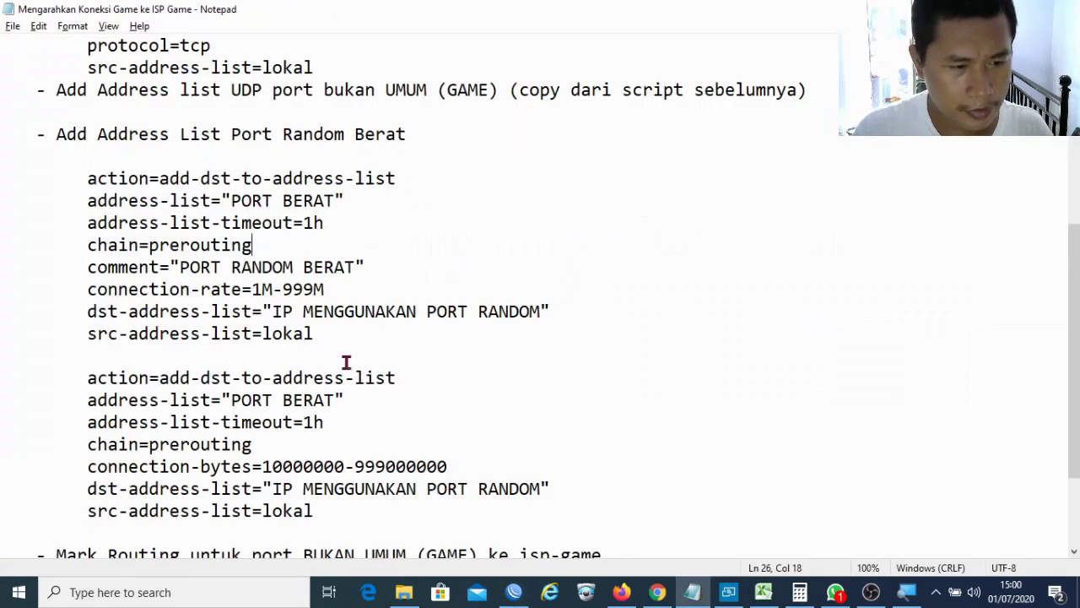
key(alt+Tab)
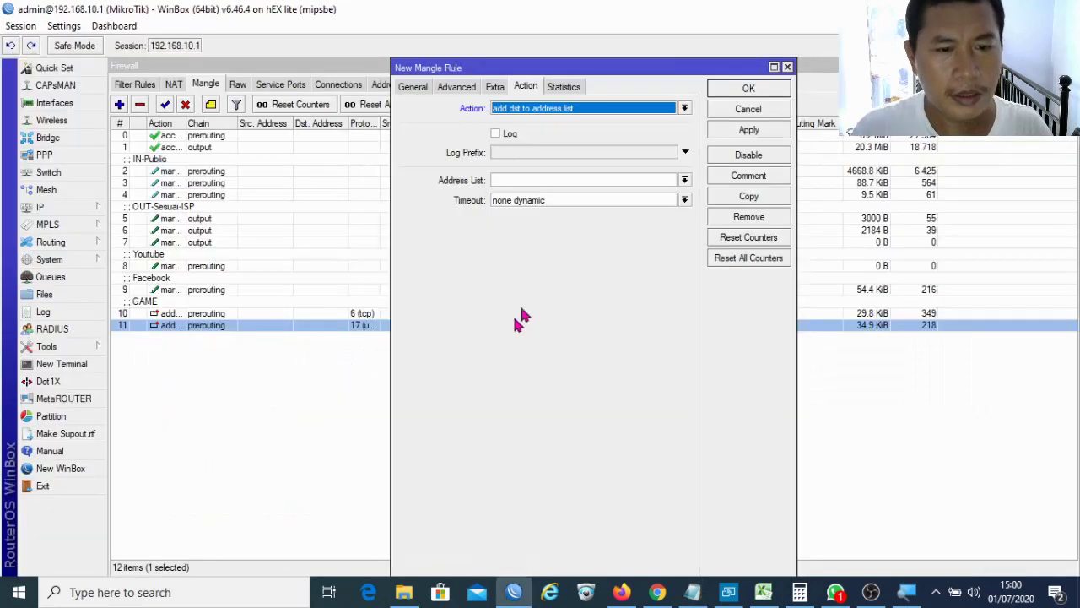
click(574, 181)
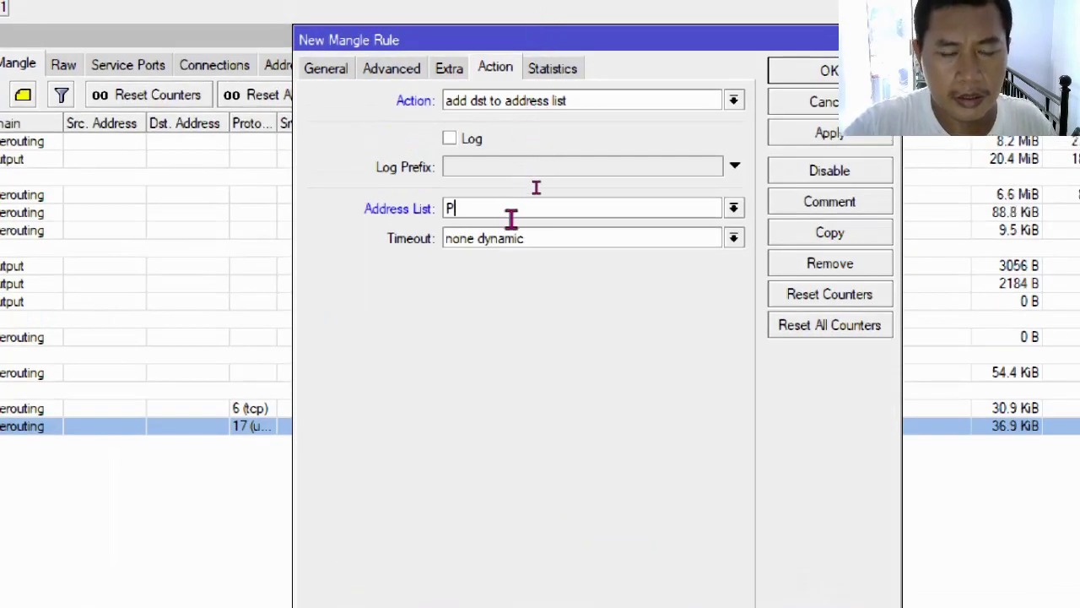
text(O)
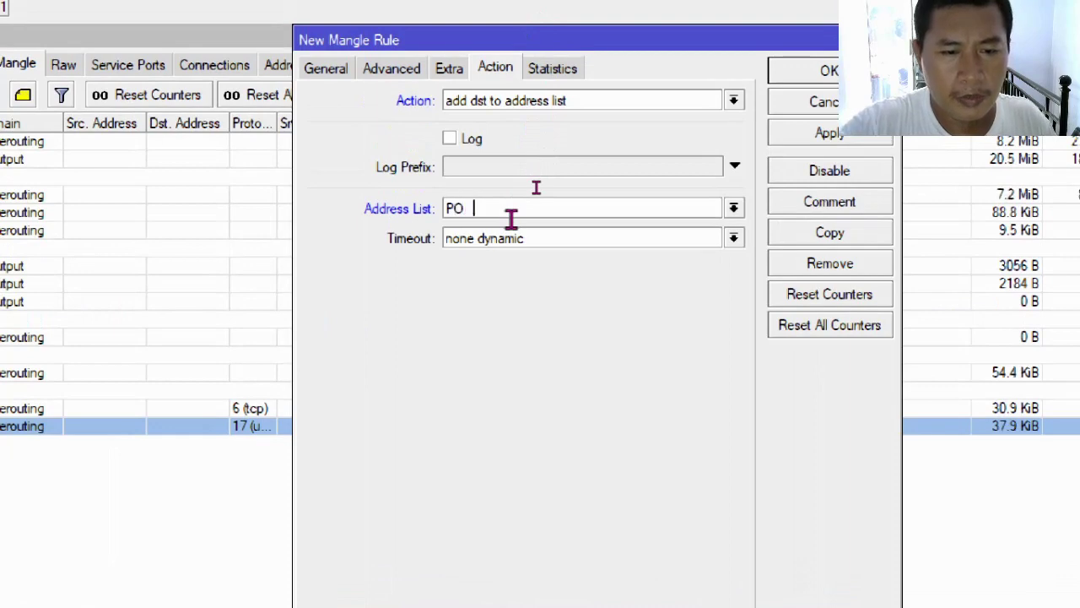
text(RT BERAT)
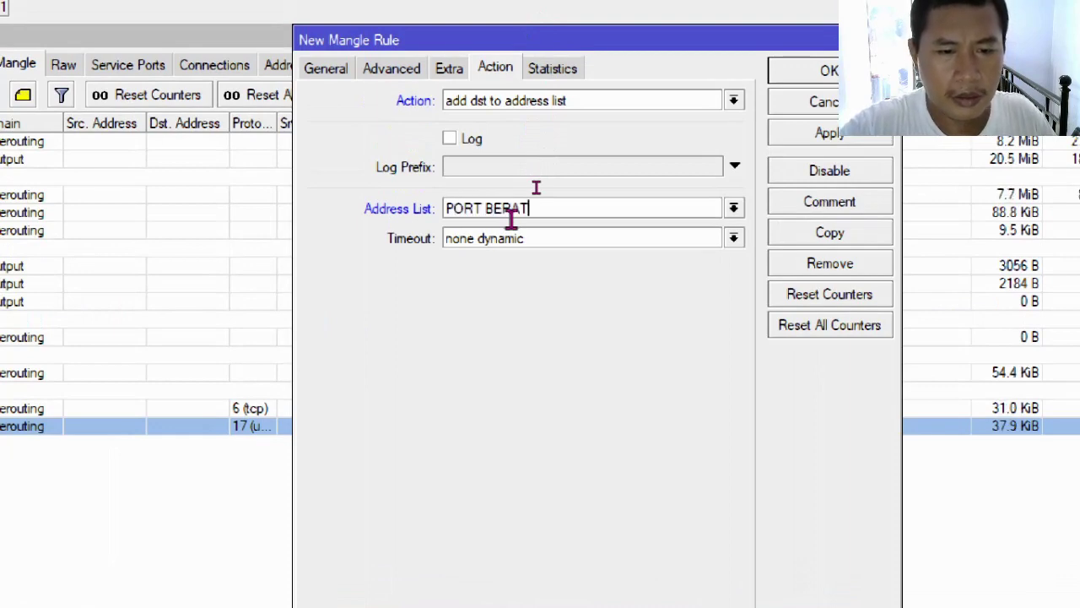
Step: Set the new mangle rule's address list timeout to 01:00:00
mouse_move(506, 238)
mouse_down()
mouse_move(545, 239)
mouse_move(386, 239)
mouse_move(565, 239)
mouse_move(501, 239)
mouse_move(541, 239)
mouse_move(526, 239)
mouse_up()
click(526, 239)
key(BackSpace)
key(BackSpace)
key(BackSpace)
key(BackSpace)
key(BackSpace)
key(BackSpace)
key(BackSpace)
key(BackSpace)
key(BackSpace)
key(BackSpace)
key(BackSpace)
key(BackSpace)
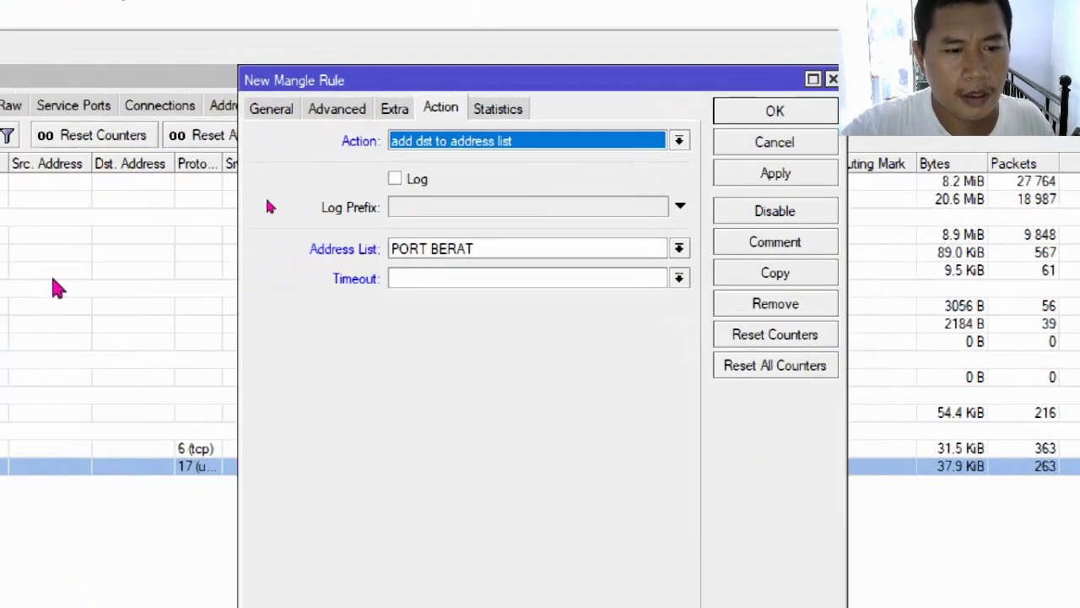
click(447, 279)
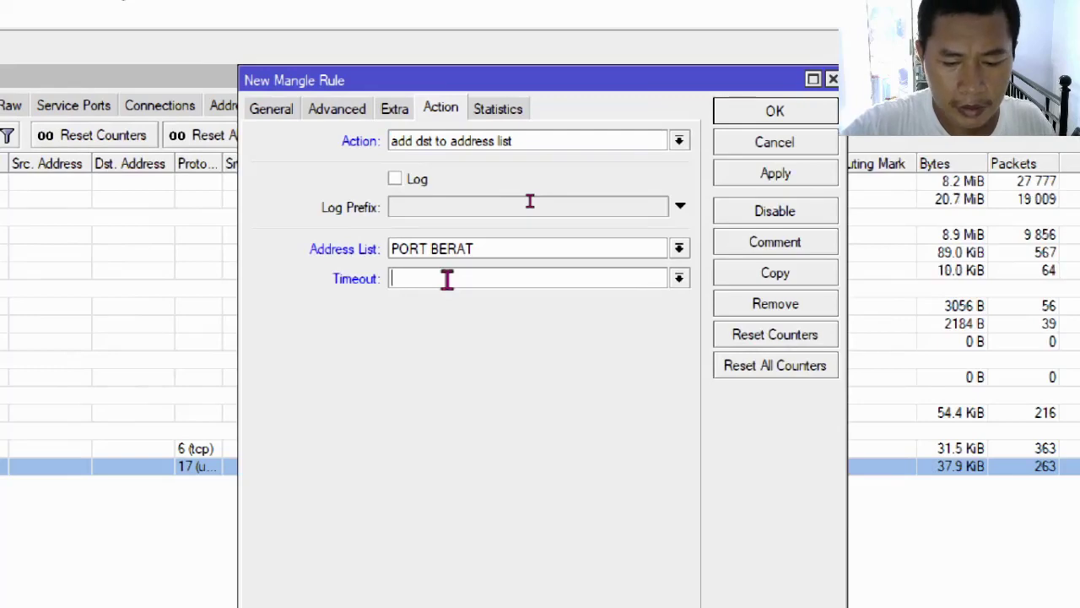
text(01:)
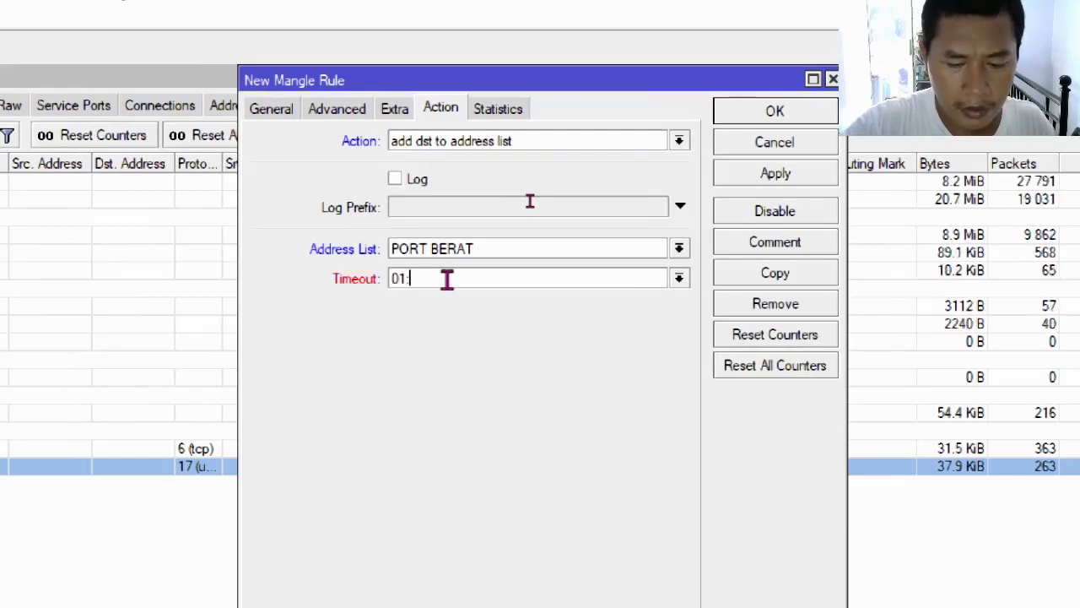
text(00:00)
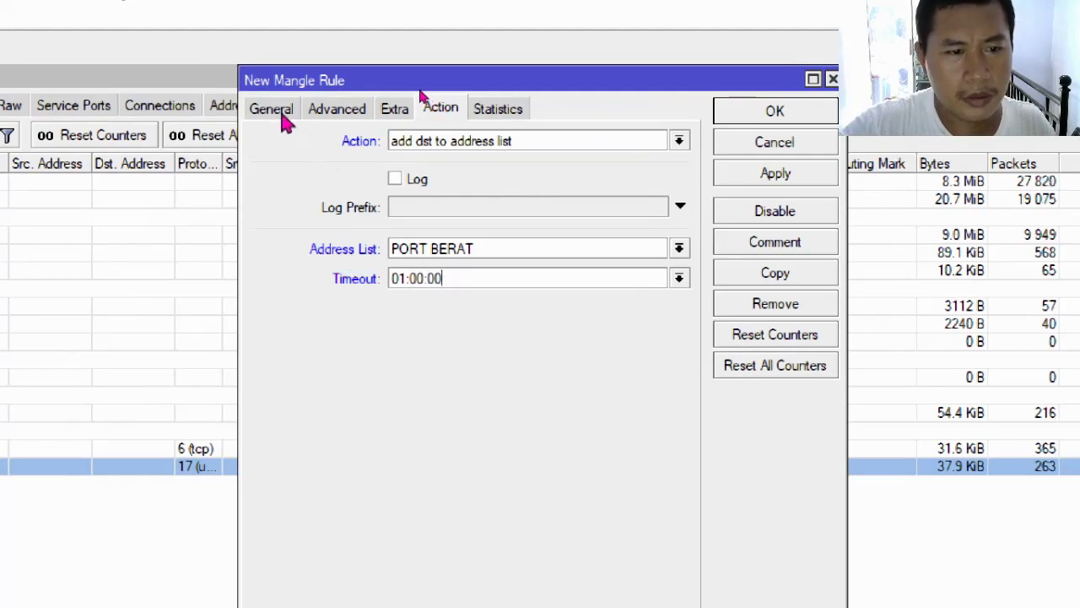
Step: Give the new prerouting mangle rule the comment PORT RANDOM BERAT
click(283, 118)
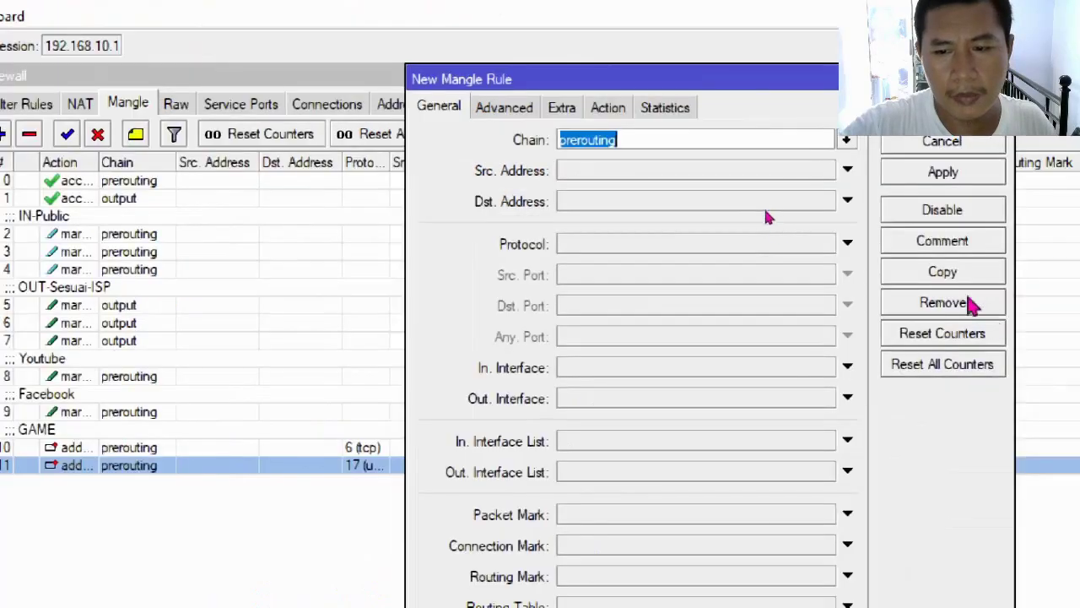
click(982, 252)
text(po)
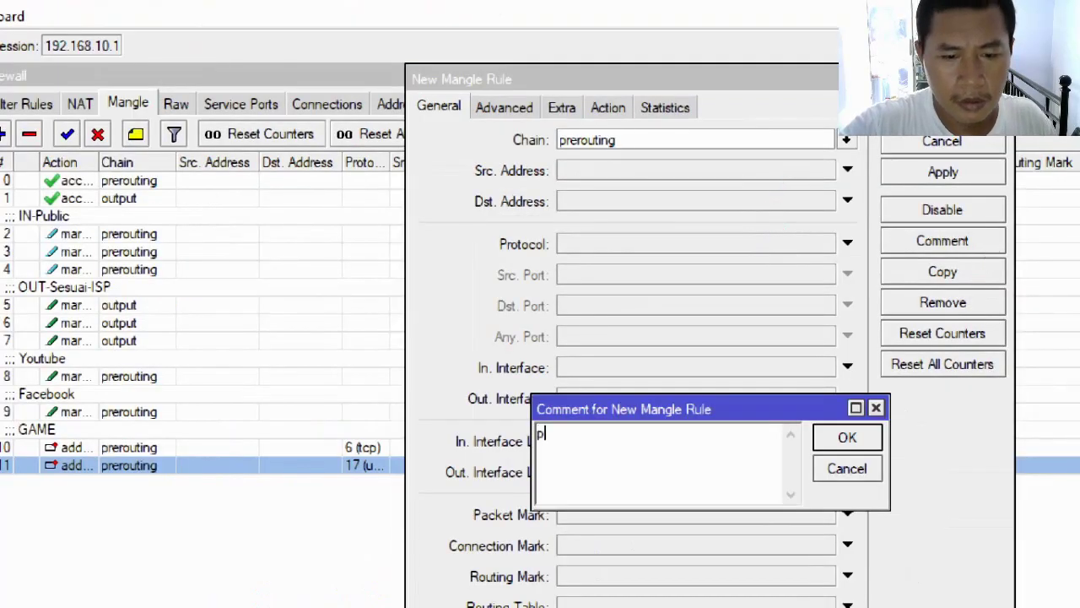
key(BackSpace)
key(BackSpace)
text(PORT RANDOM BERAT)
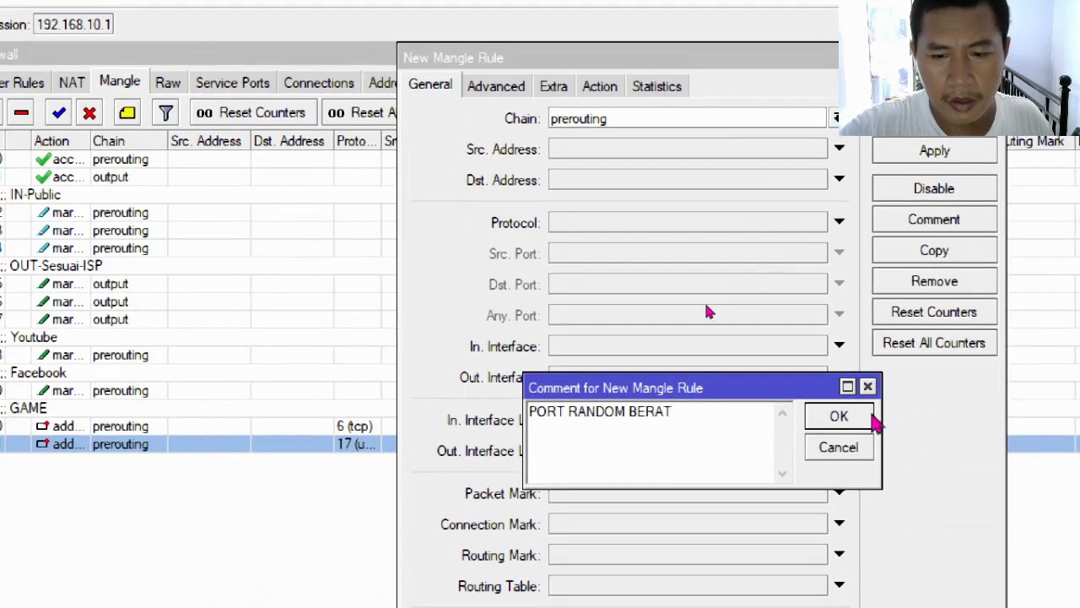
click(878, 442)
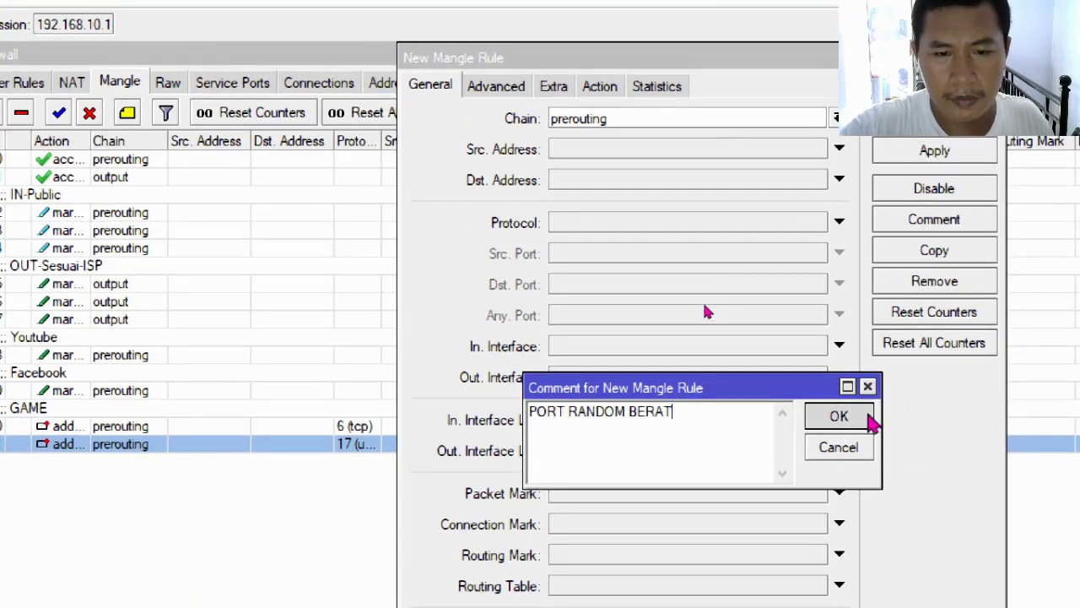
Step: Check the connection rate in the Notepad notes and set the new mangle rule's connection rate to 1M-999M
key(alt+Tab)
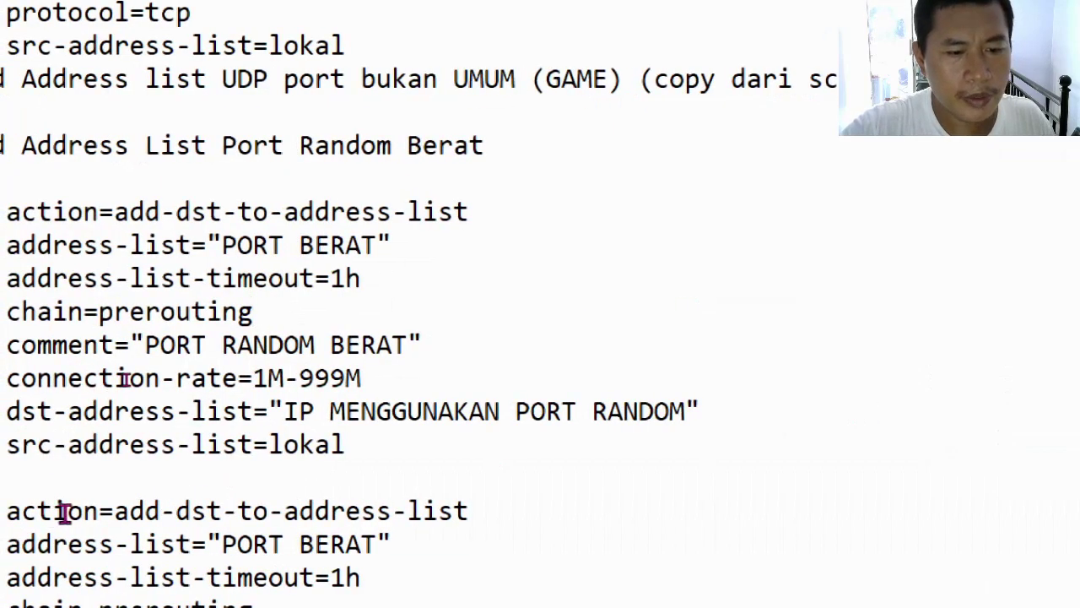
key(alt+Tab)
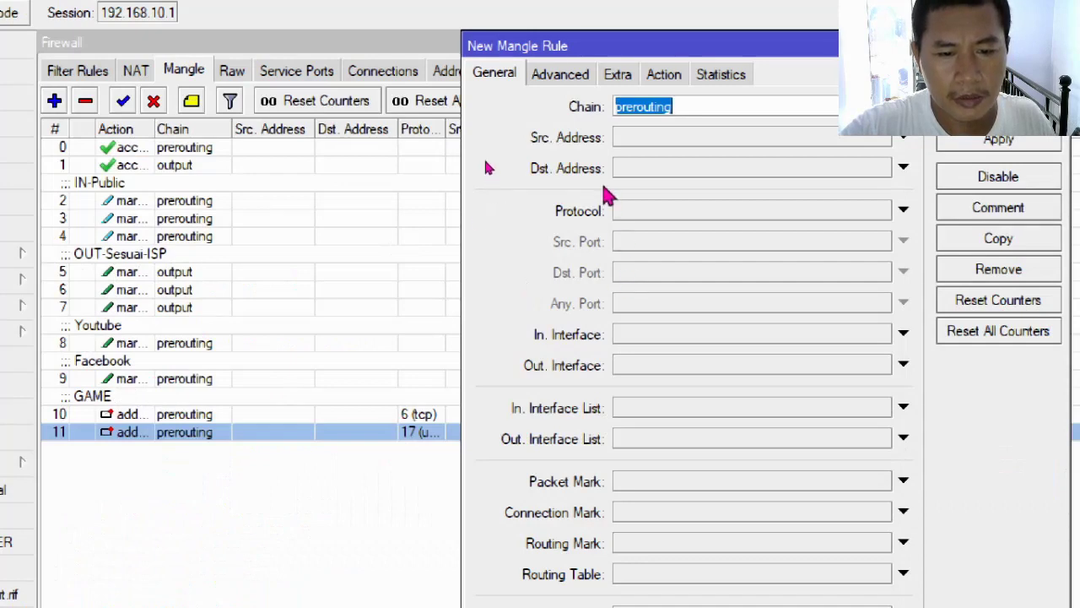
click(542, 76)
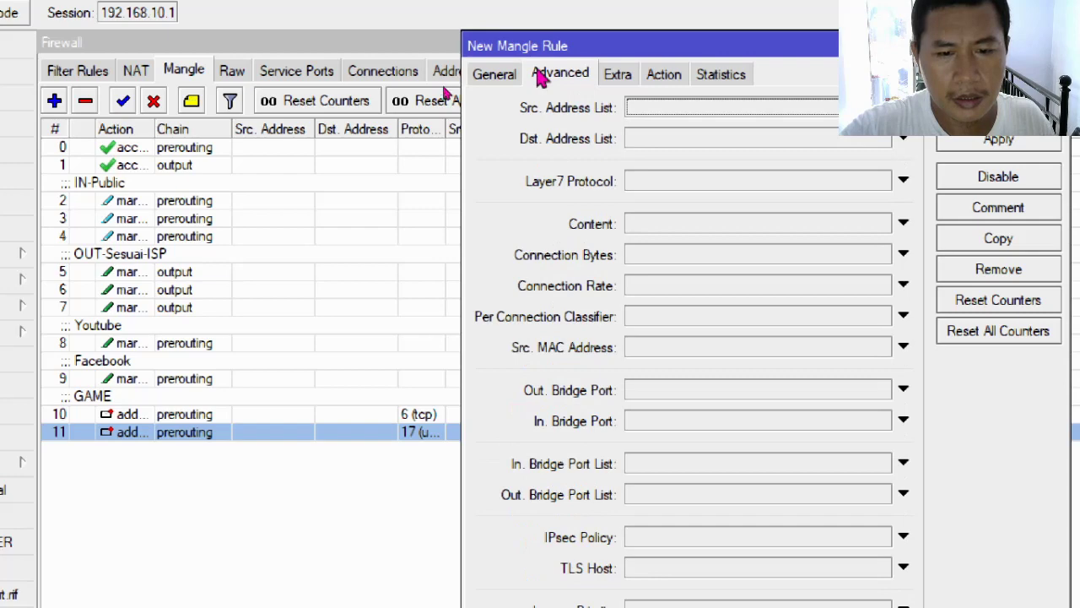
click(662, 292)
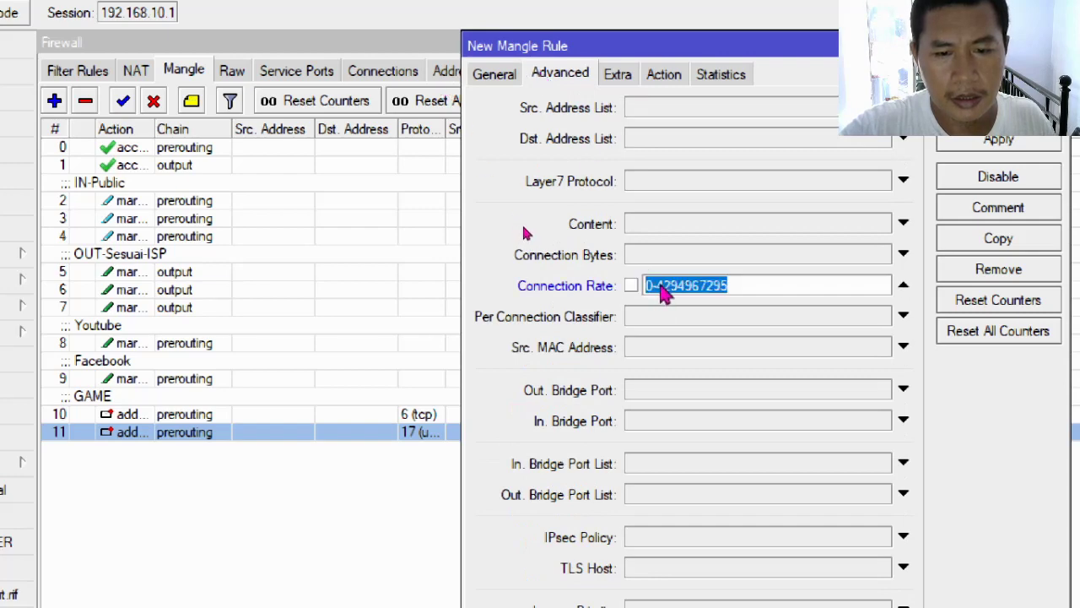
text(1M)
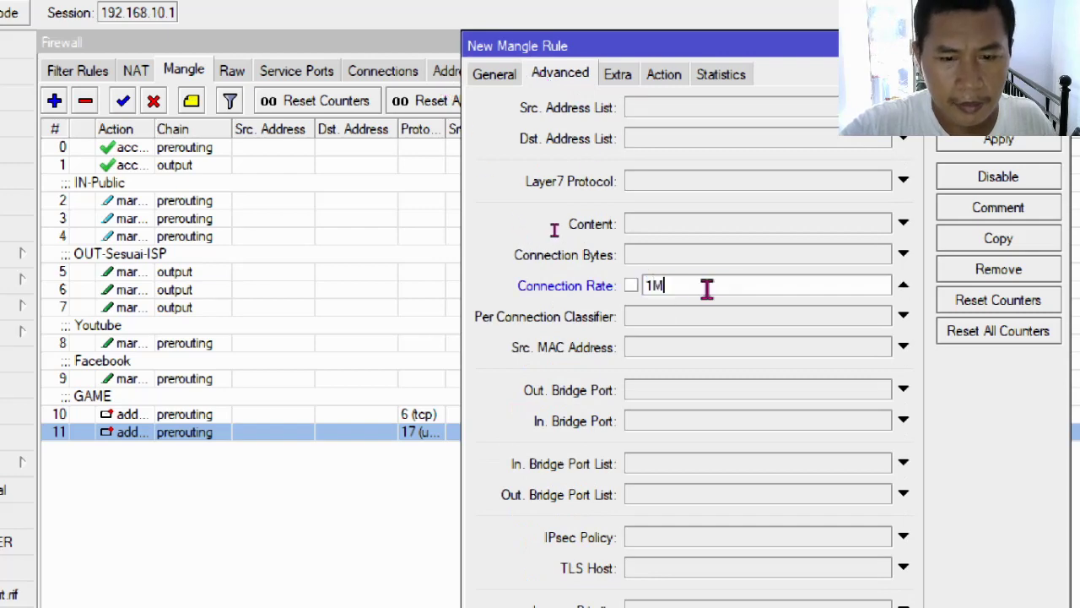
text(-999)
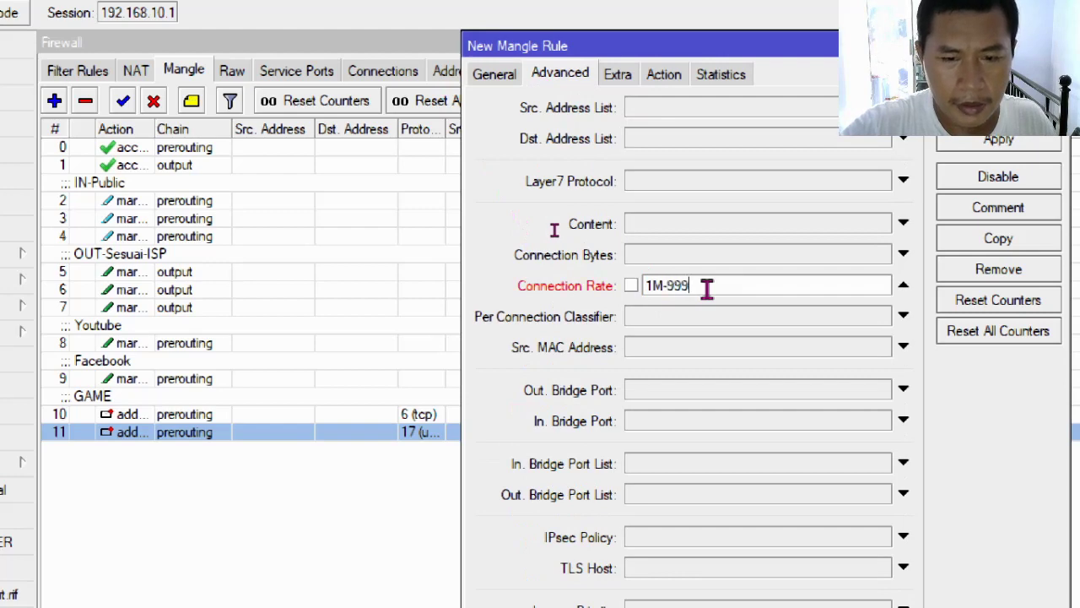
text(M)
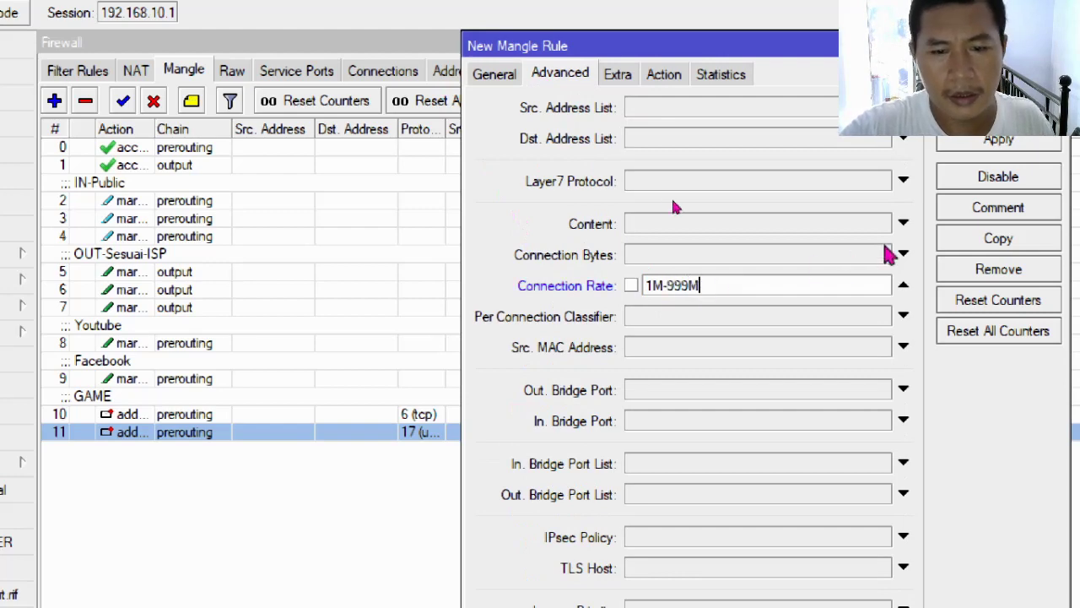
Step: Set the rule's destination address list to IP MENGGUNAKAN PORT RANDOM and its source address list to lokal
key(alt+Tab)
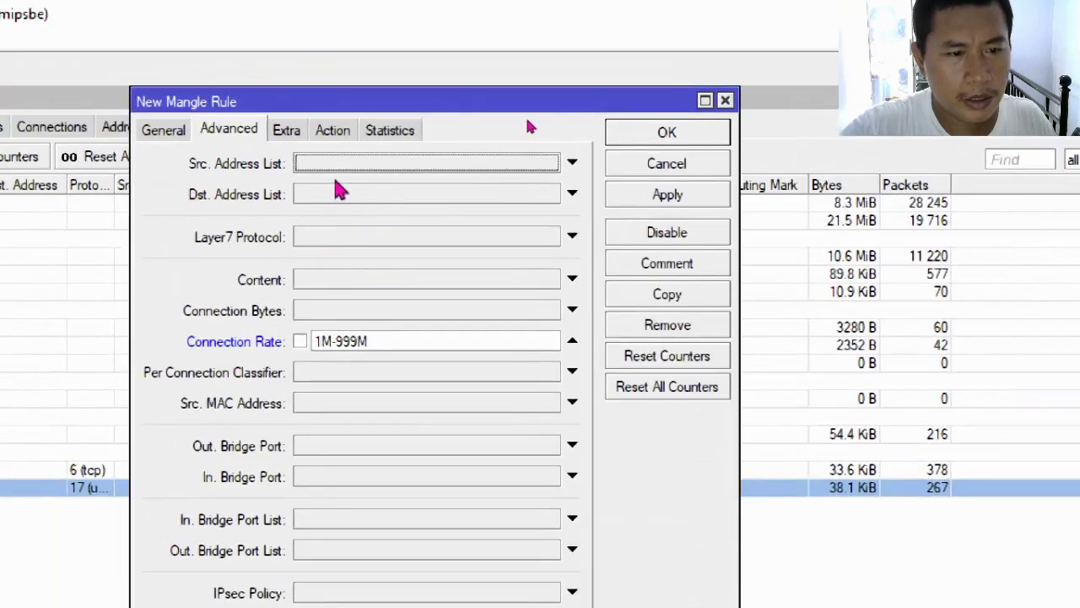
click(339, 193)
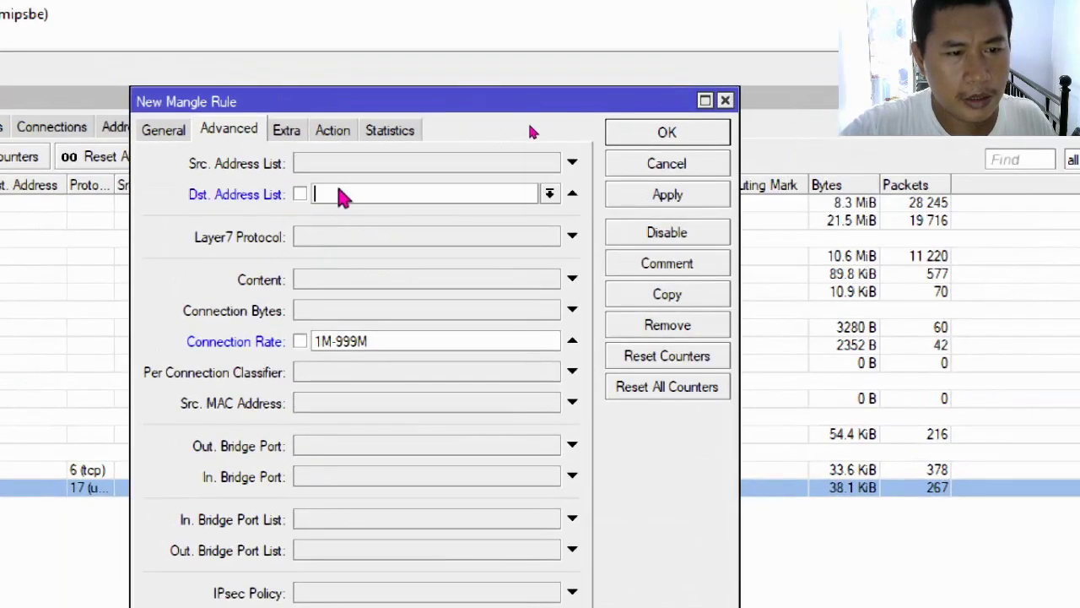
click(550, 193)
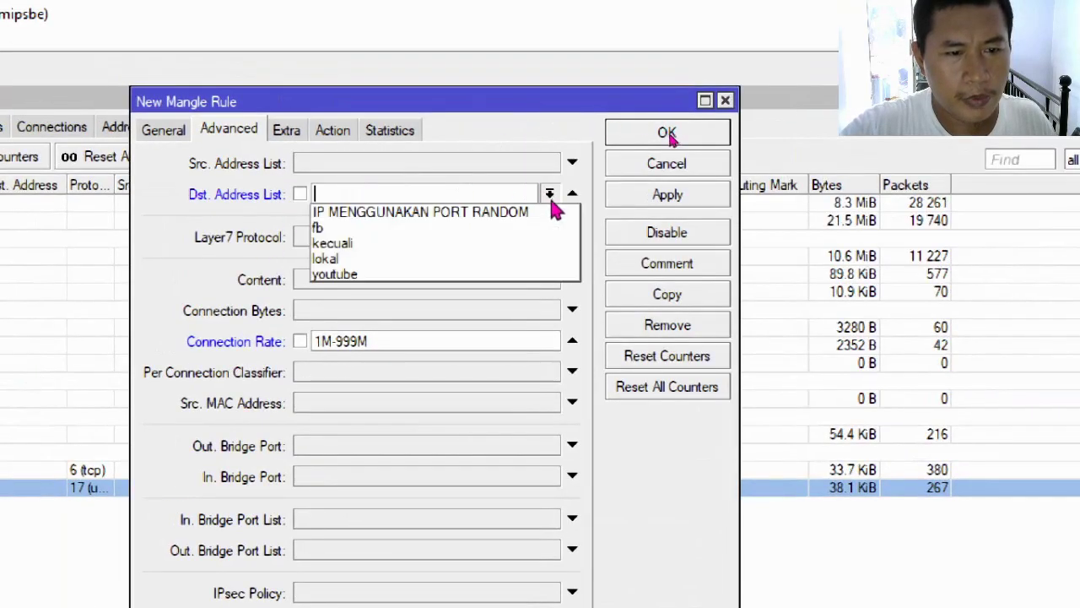
click(540, 210)
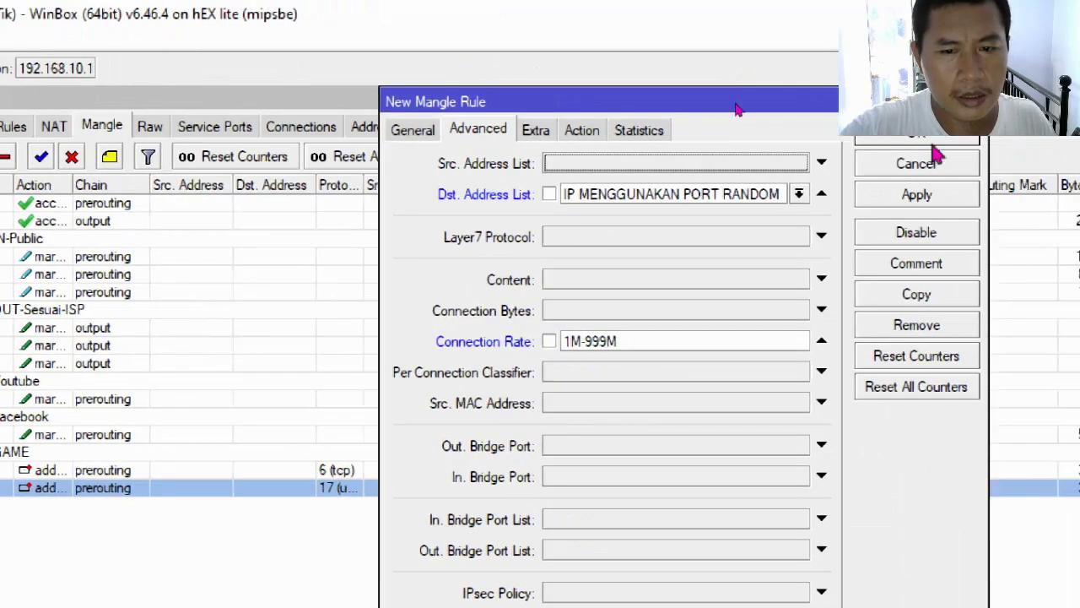
click(820, 163)
click(799, 164)
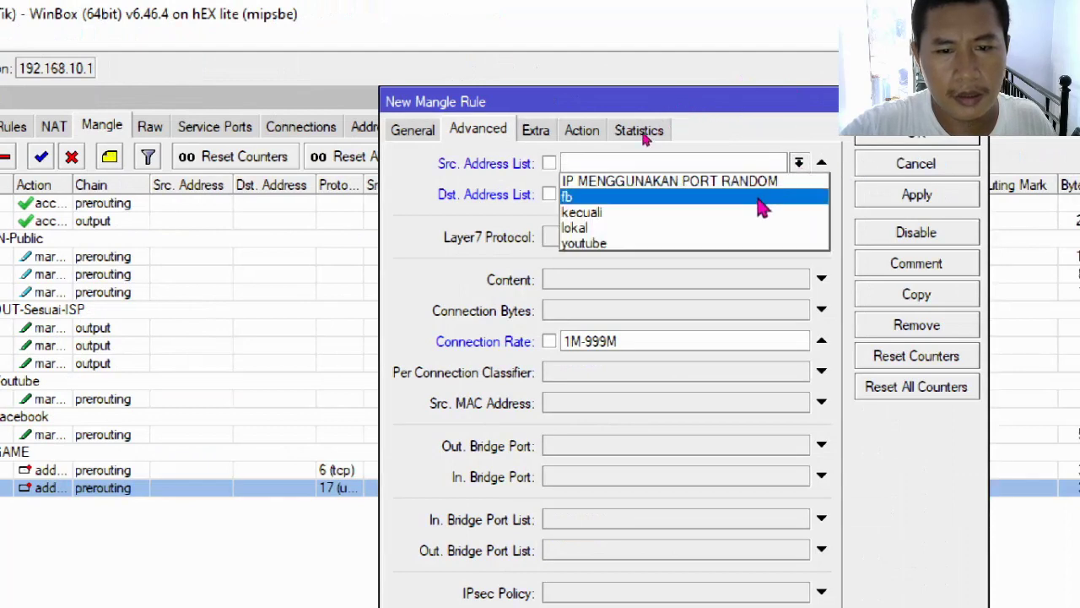
click(739, 229)
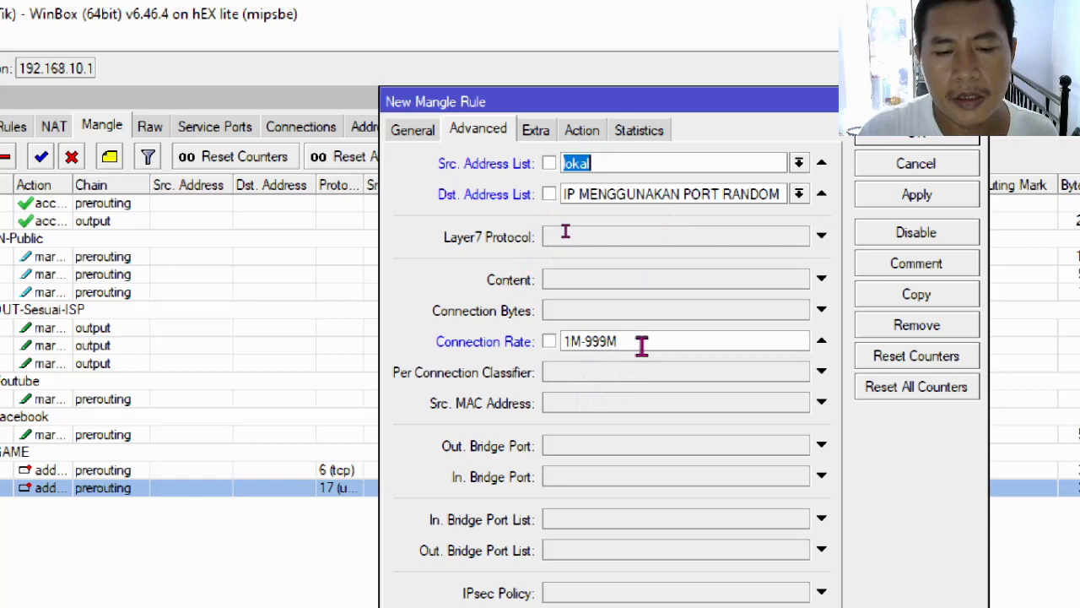
Step: Review the new rule's chain and action settings, save it, and select the PORT RANDOM BERAT rule in the mangle list
click(410, 133)
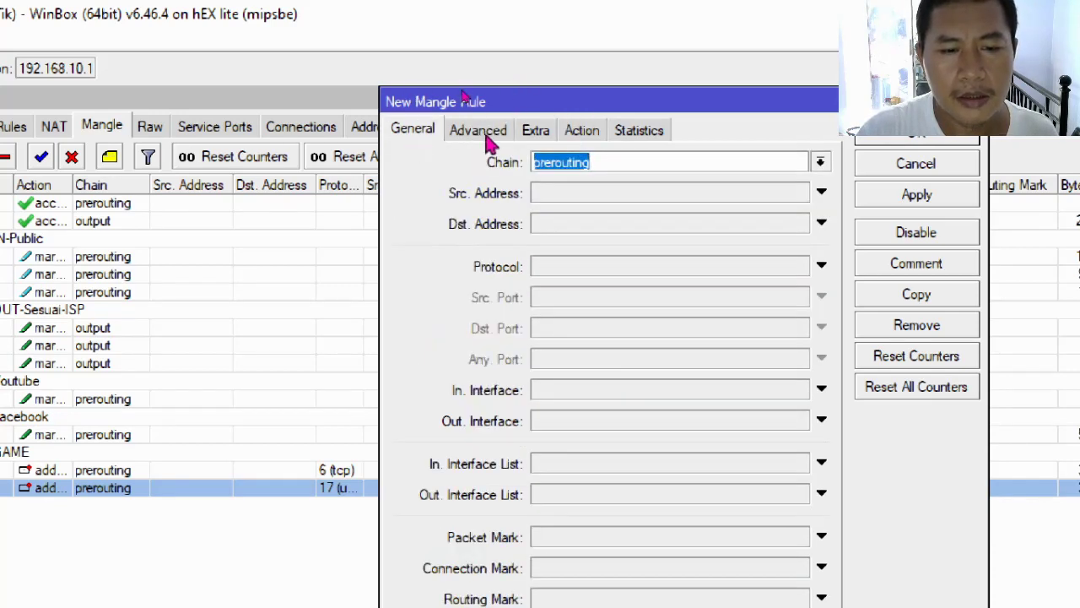
click(581, 134)
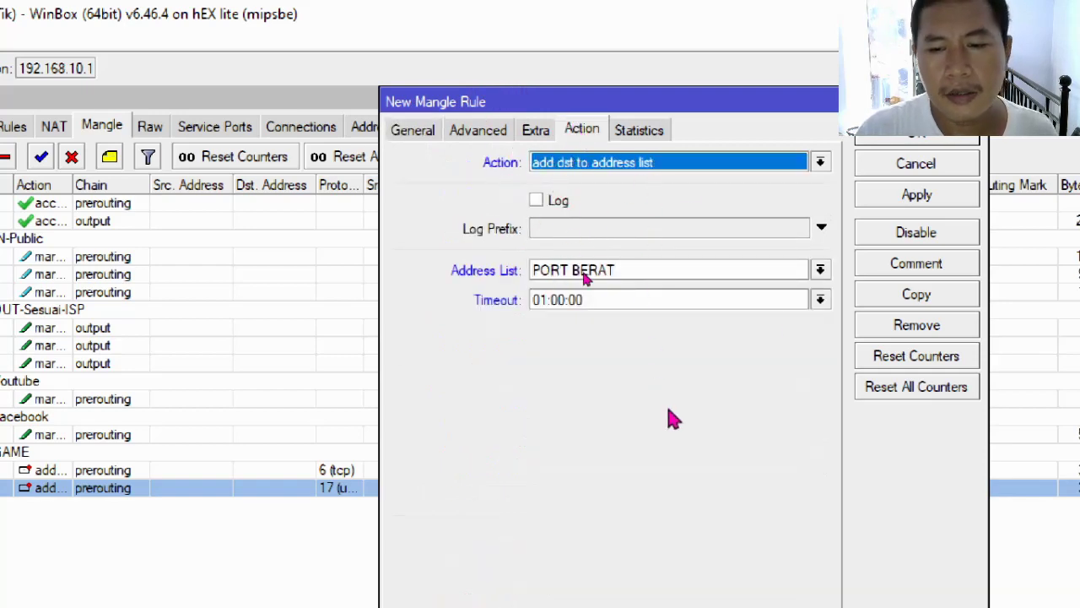
click(920, 203)
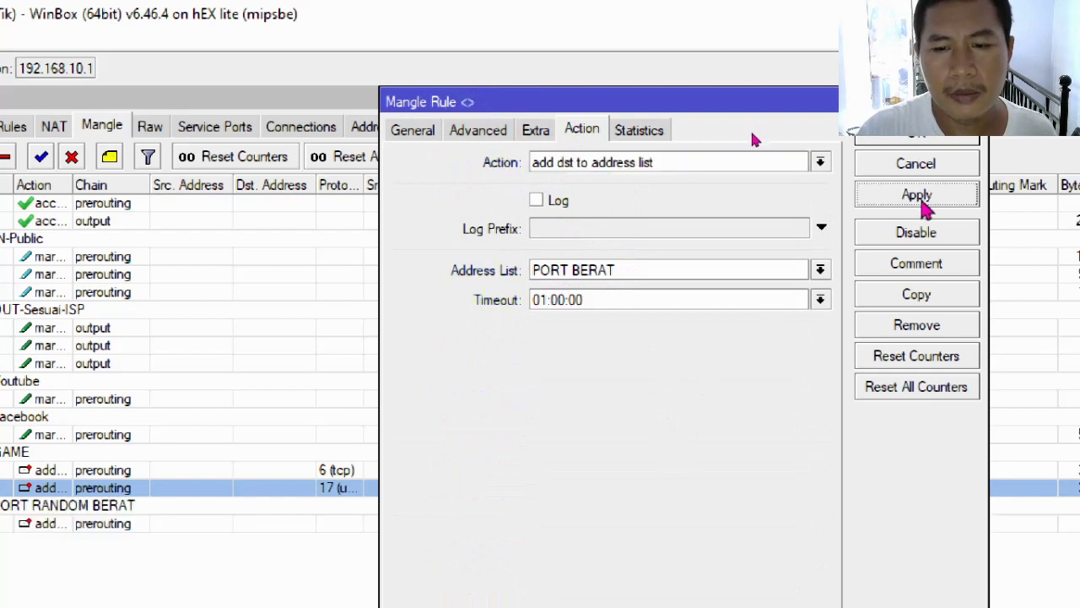
click(877, 140)
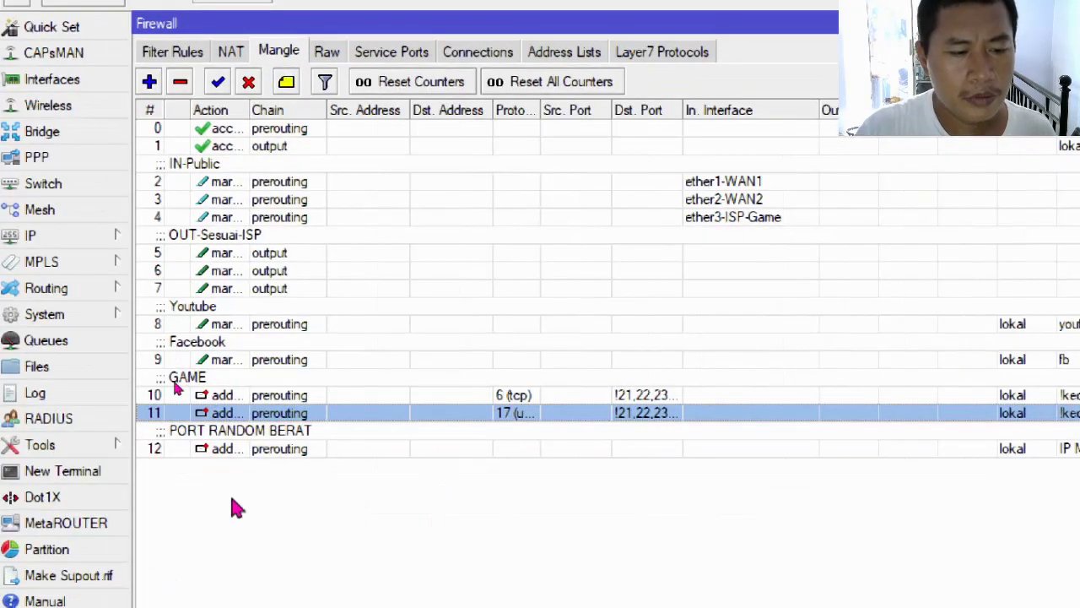
click(285, 449)
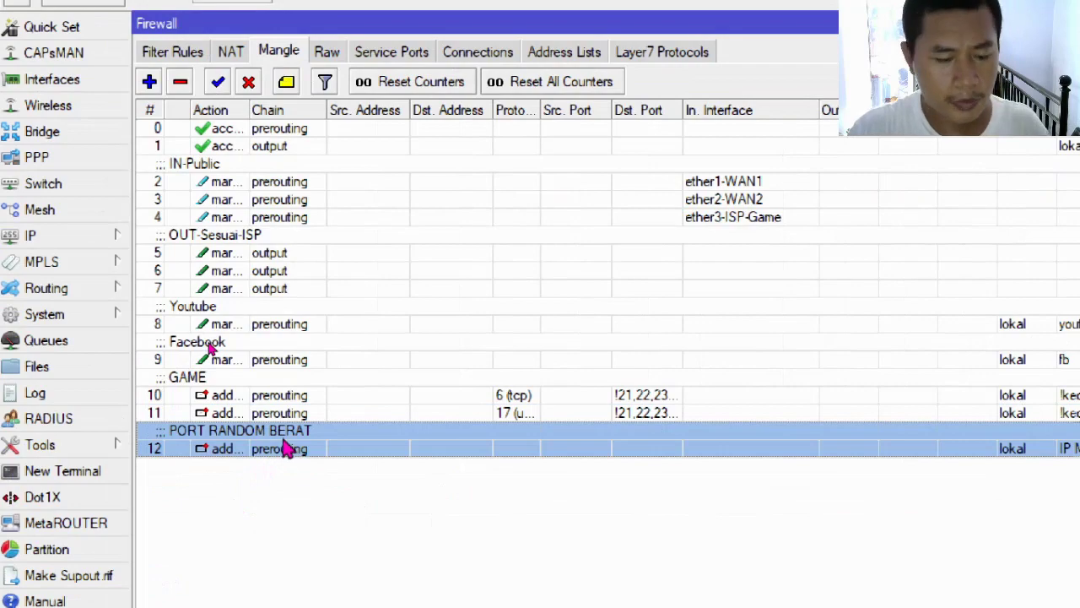
Step: Check the second PORT BERAT rule in the Notepad notes, duplicate the PORT RANDOM BERAT mangle rule and show the copy's advanced settings
key(alt+Tab)
scroll(110, 583, down, 2)
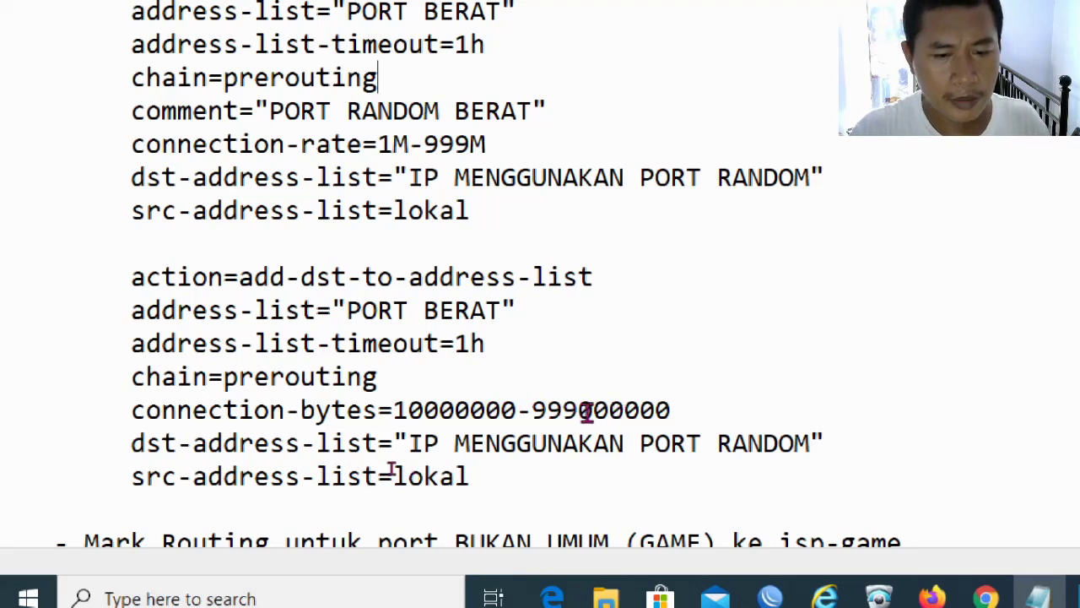
key(alt+Tab)
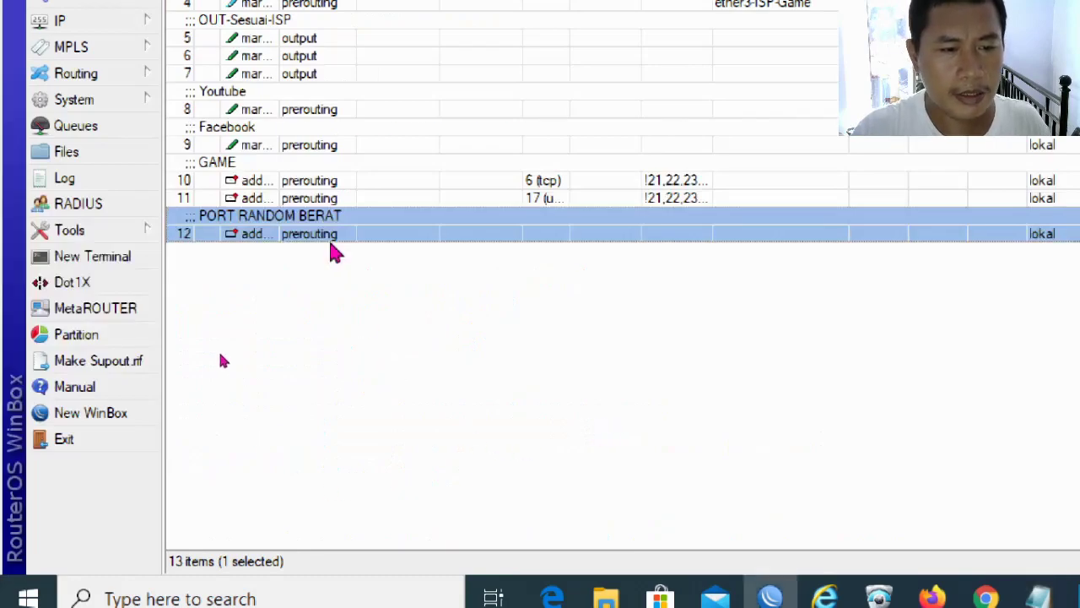
double_click(342, 234)
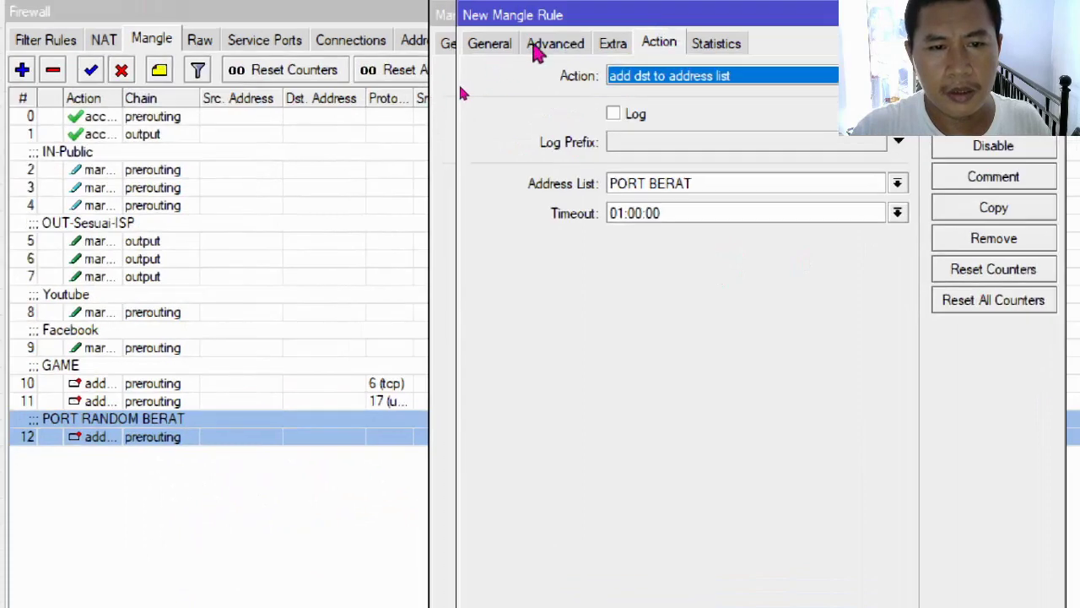
click(538, 49)
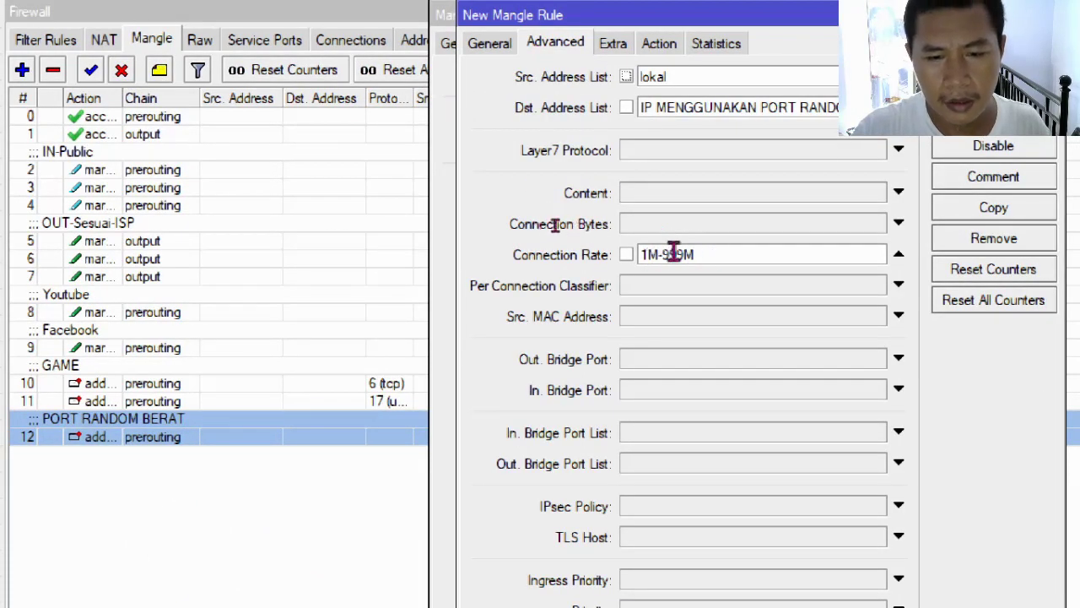
drag(716, 253, 606, 272)
text(10000)
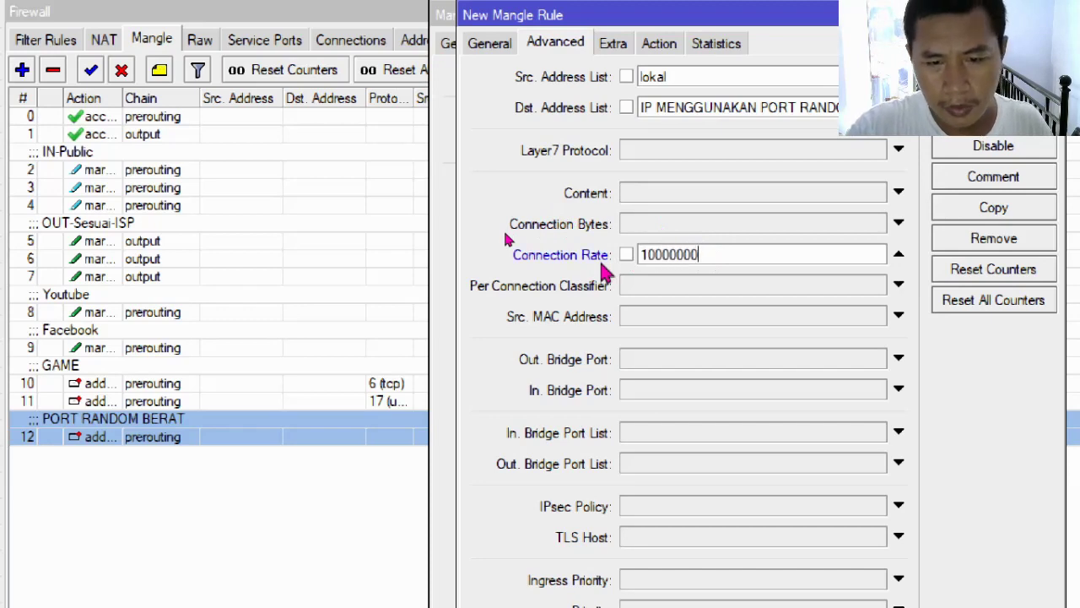
text(000-)
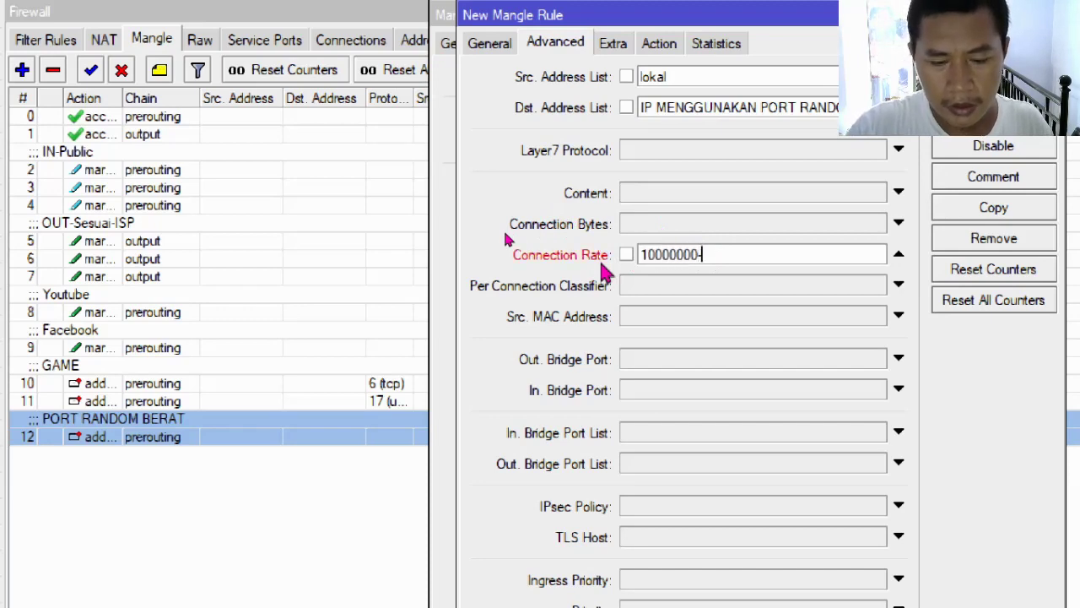
text(999000000)
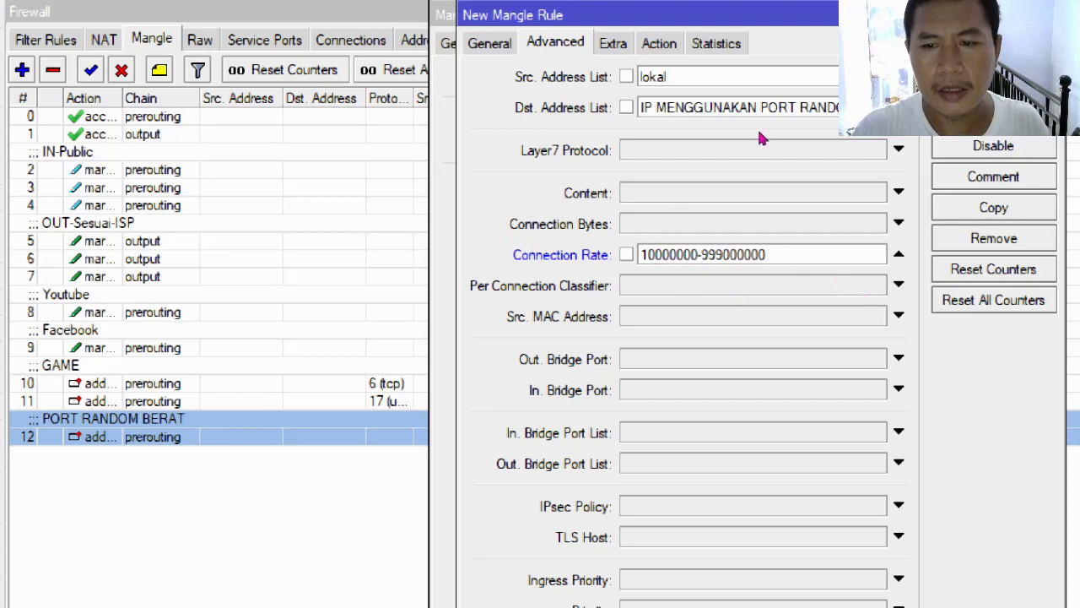
key(Return)
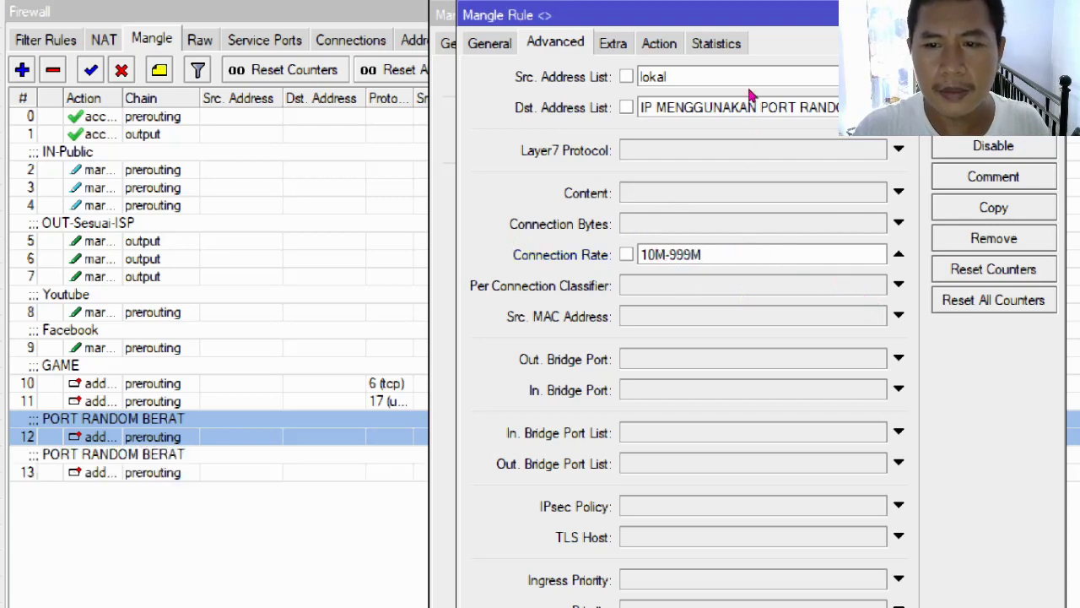
key(Return)
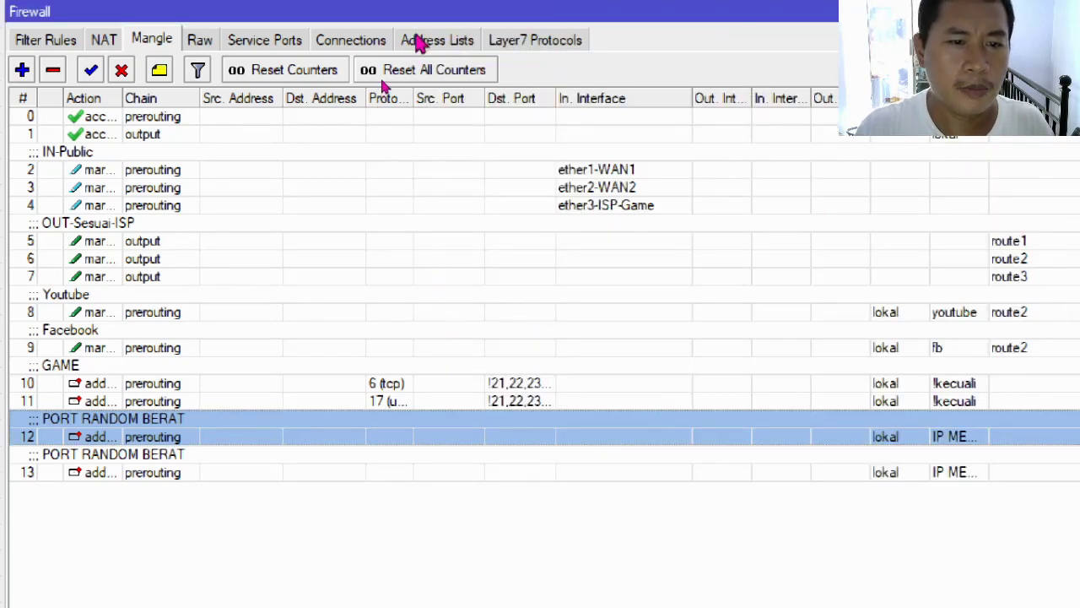
Step: Examine the entries in the firewall address lists and return to the GAME rules in the mangle list
click(416, 40)
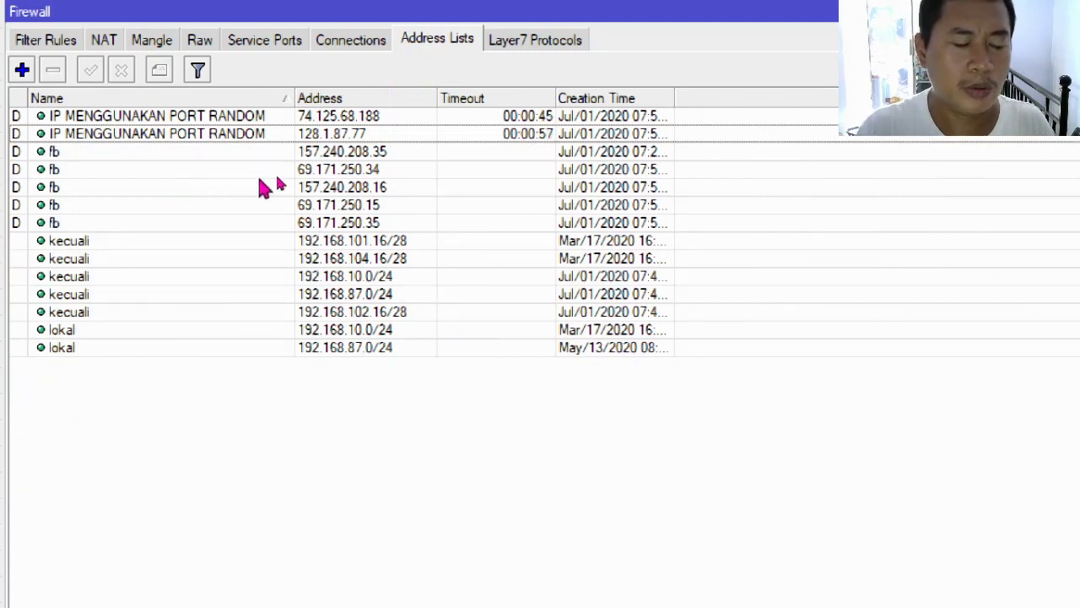
click(156, 42)
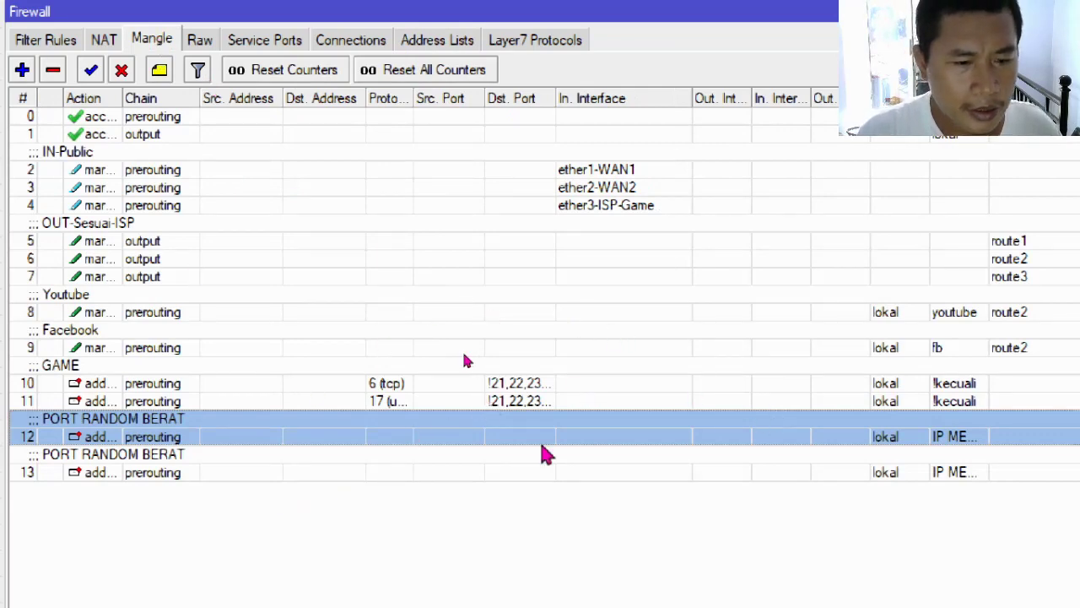
click(473, 387)
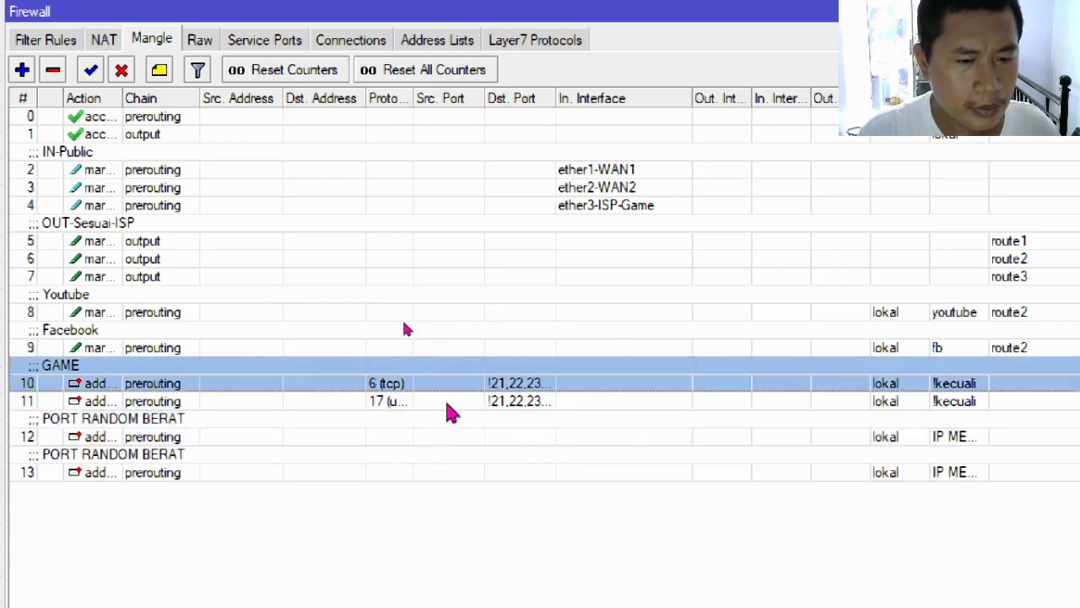
Step: Remove the comment from the second PORT RANDOM BERAT mangle rule
click(226, 472)
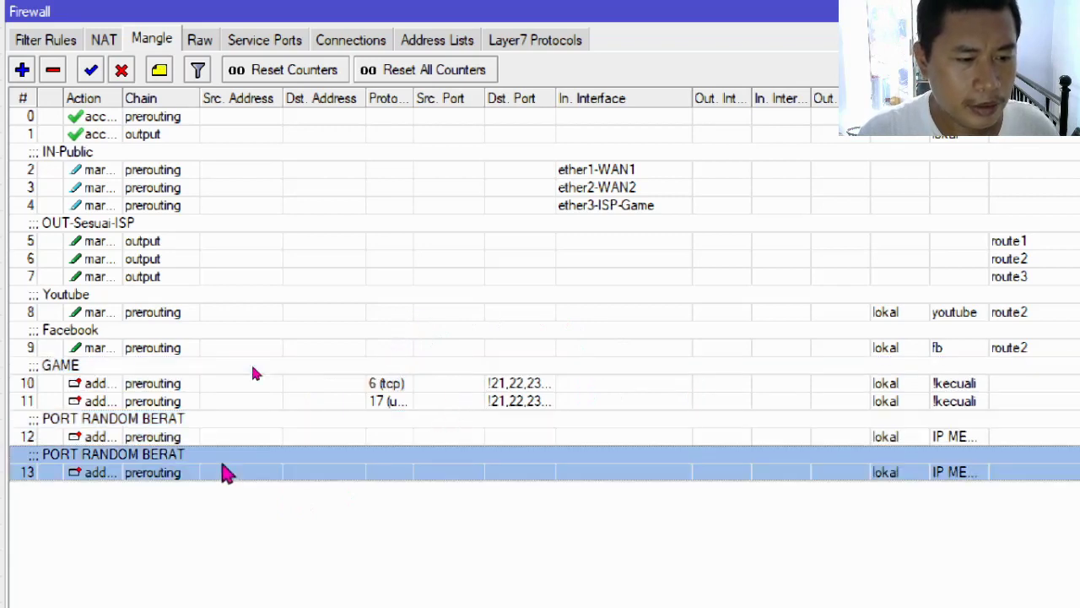
right_click(226, 473)
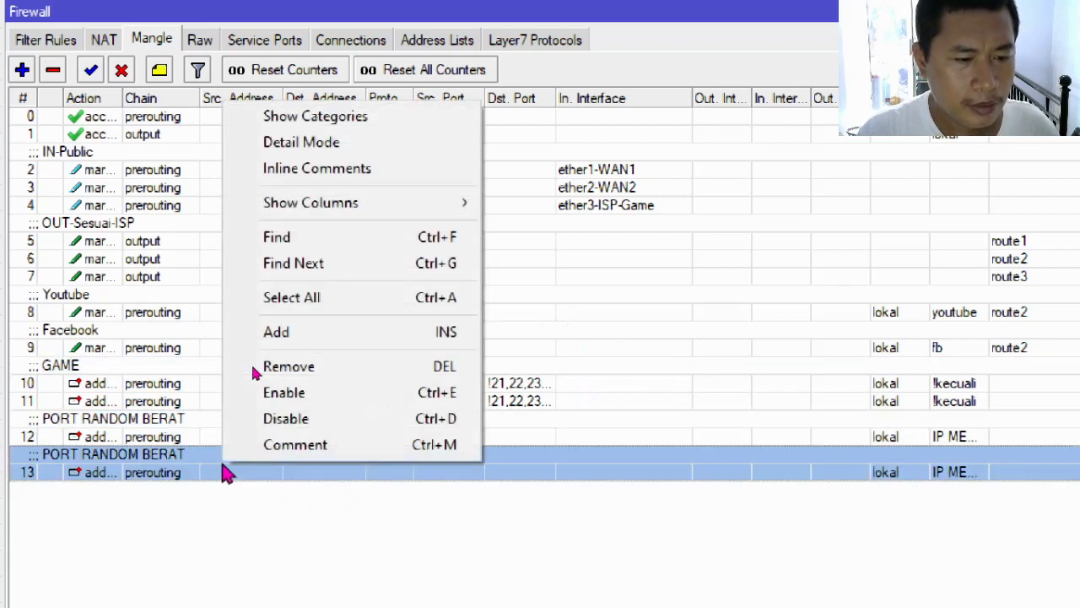
click(294, 448)
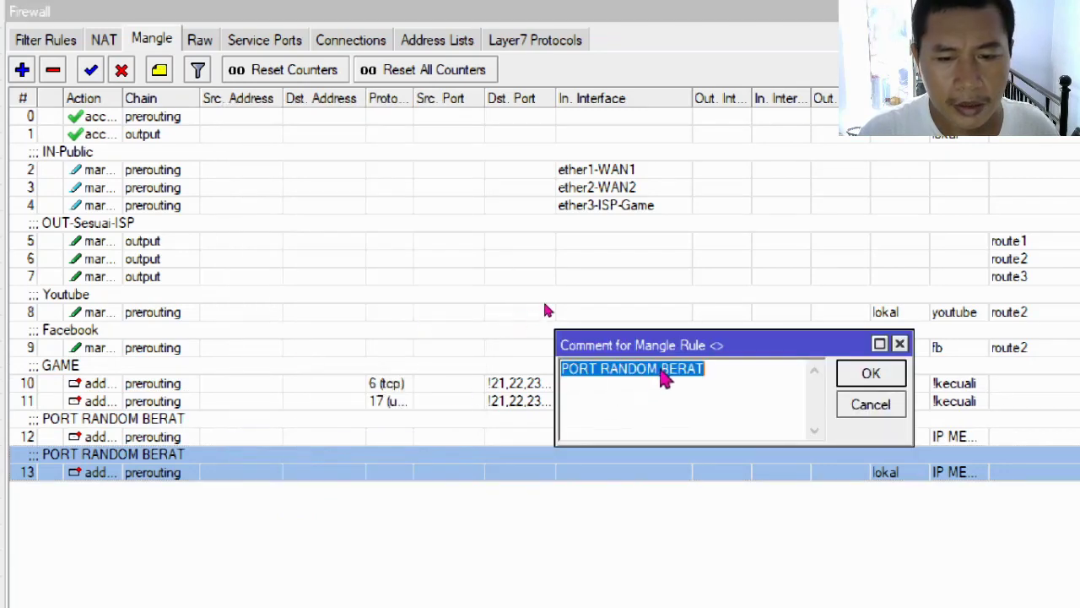
key(Delete)
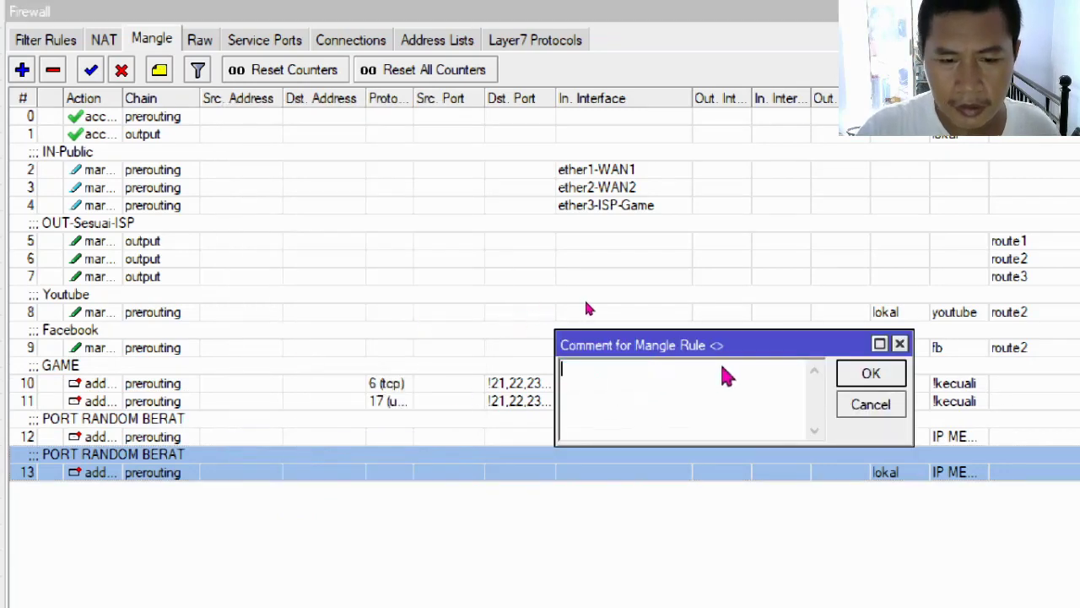
key(Return)
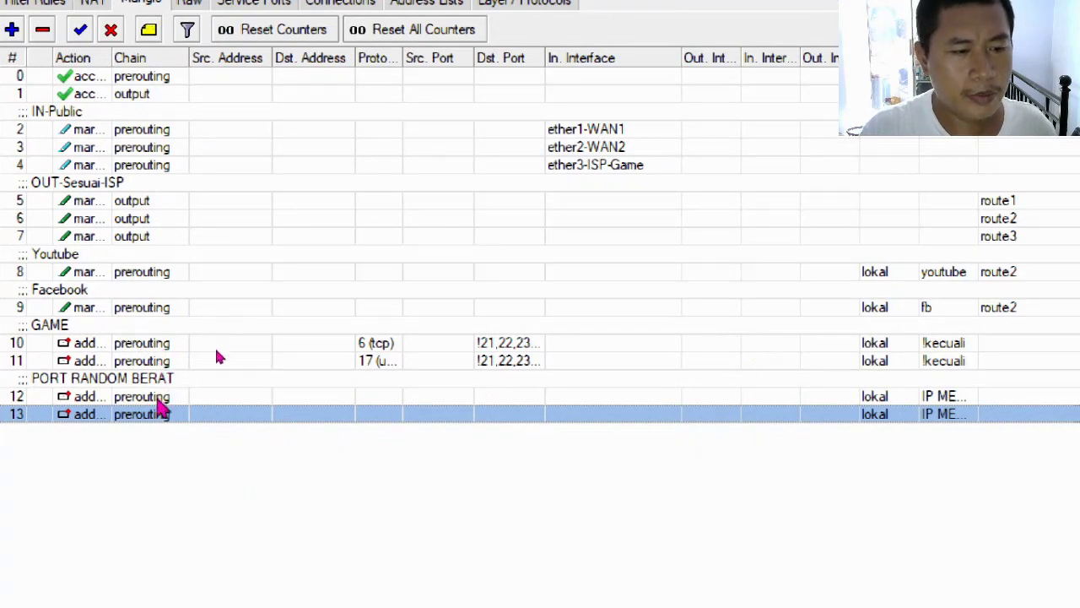
Step: Read the PORT BERAT and mark routing notes in Notepad, and duplicate the Facebook mangle rule in WinBox
mouse_move(157, 413)
mouse_down()
mouse_move(169, 406)
mouse_move(171, 415)
mouse_up()
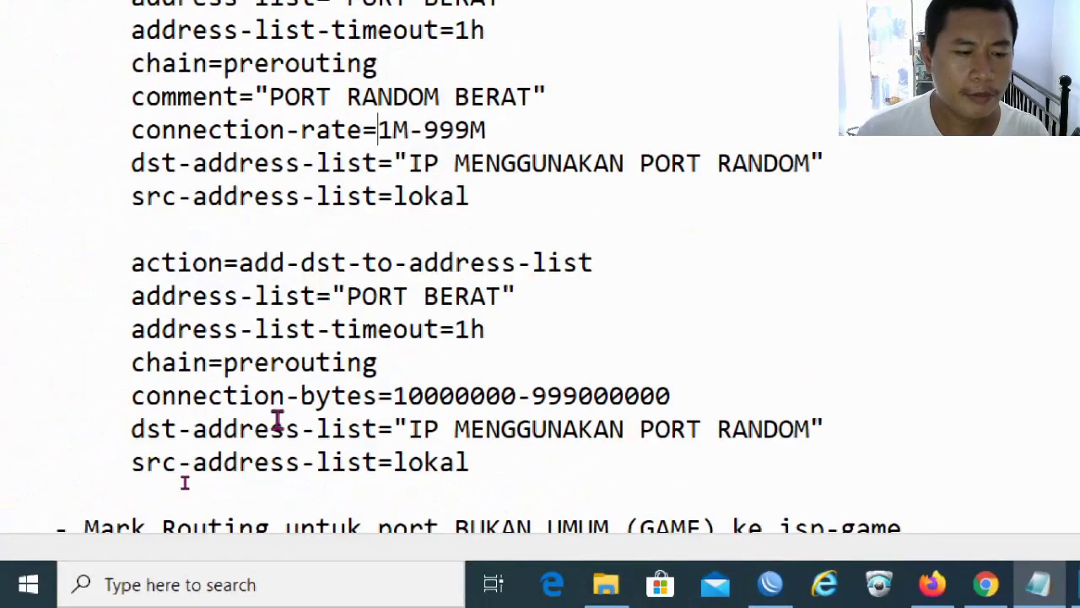
scroll(278, 420, down, 2)
click(641, 397)
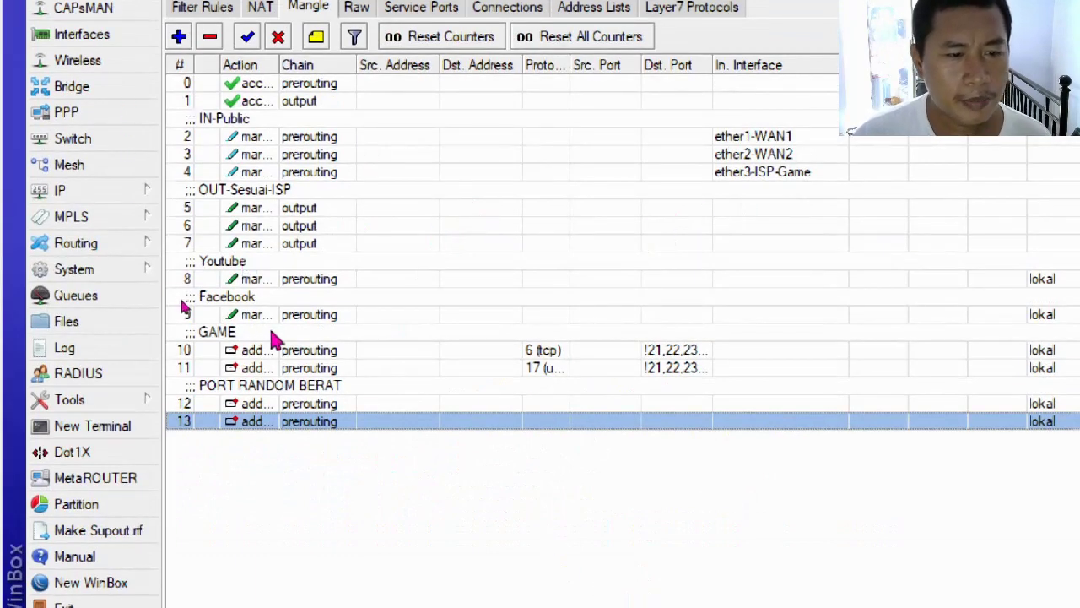
click(330, 315)
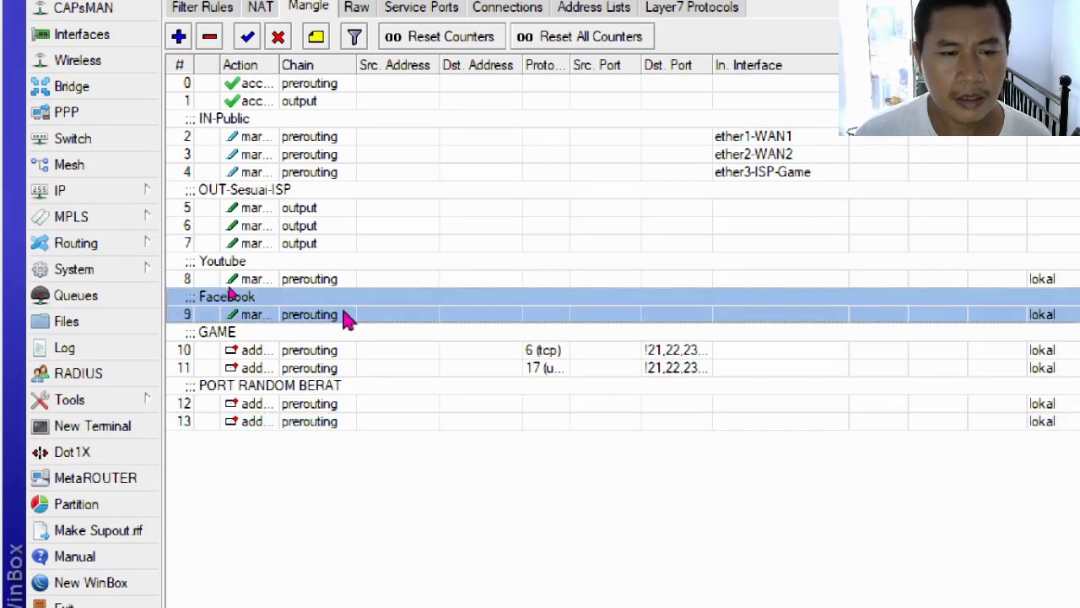
double_click(347, 318)
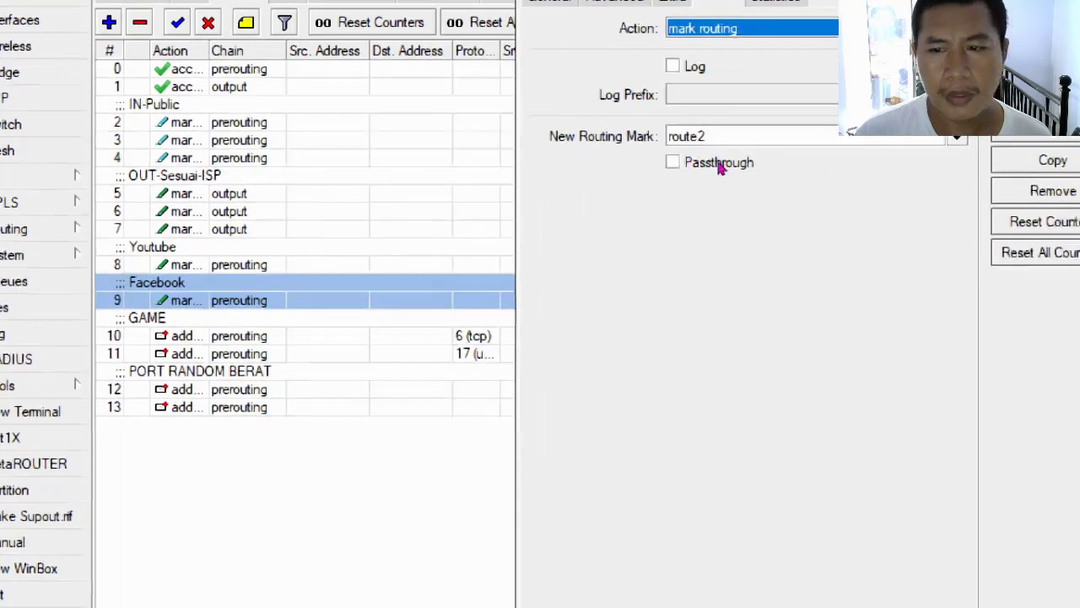
click(1006, 177)
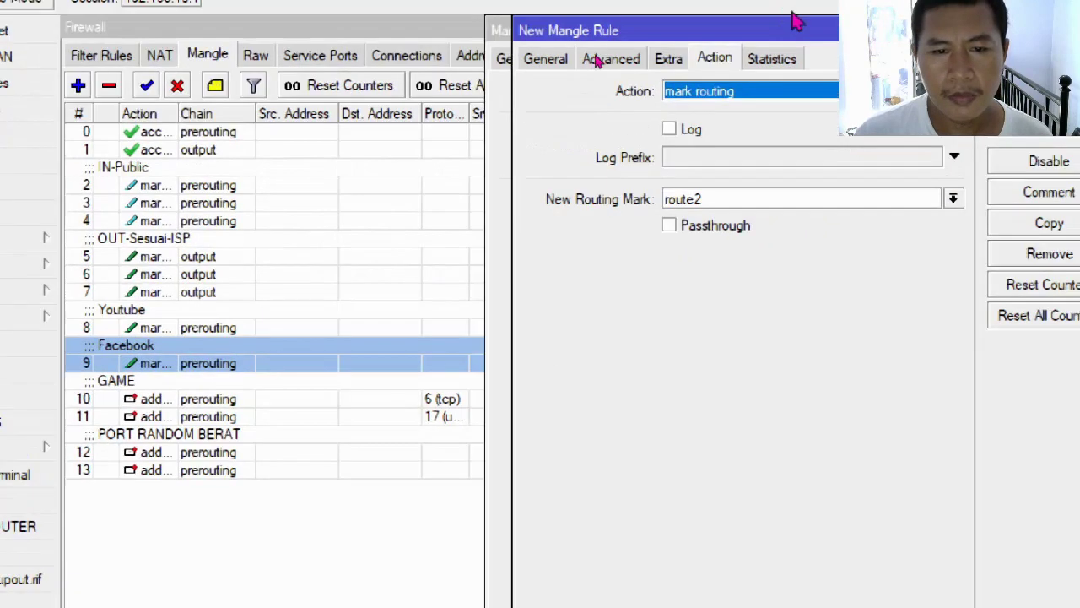
Step: Review the copied Facebook rule's chain and set its destination address list to IP MENGGUNAKAN PORT RANDOM
click(535, 66)
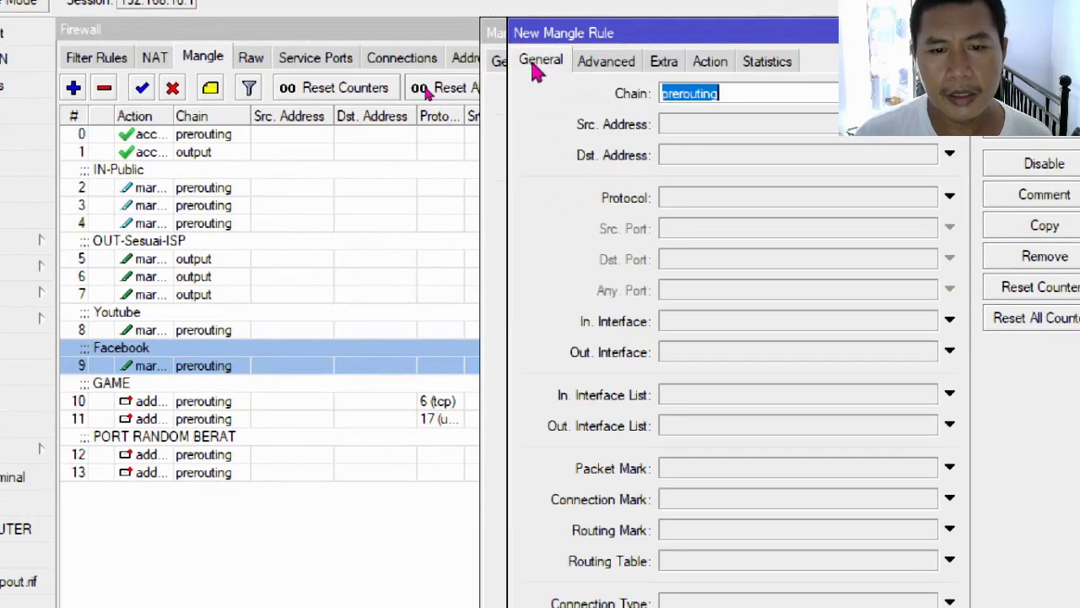
click(625, 69)
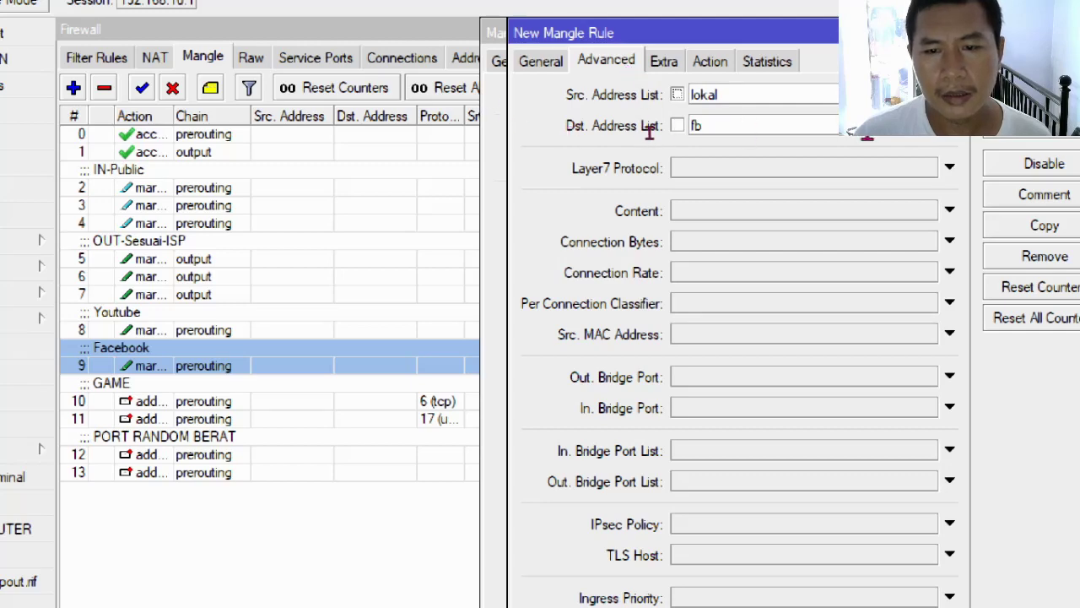
click(694, 133)
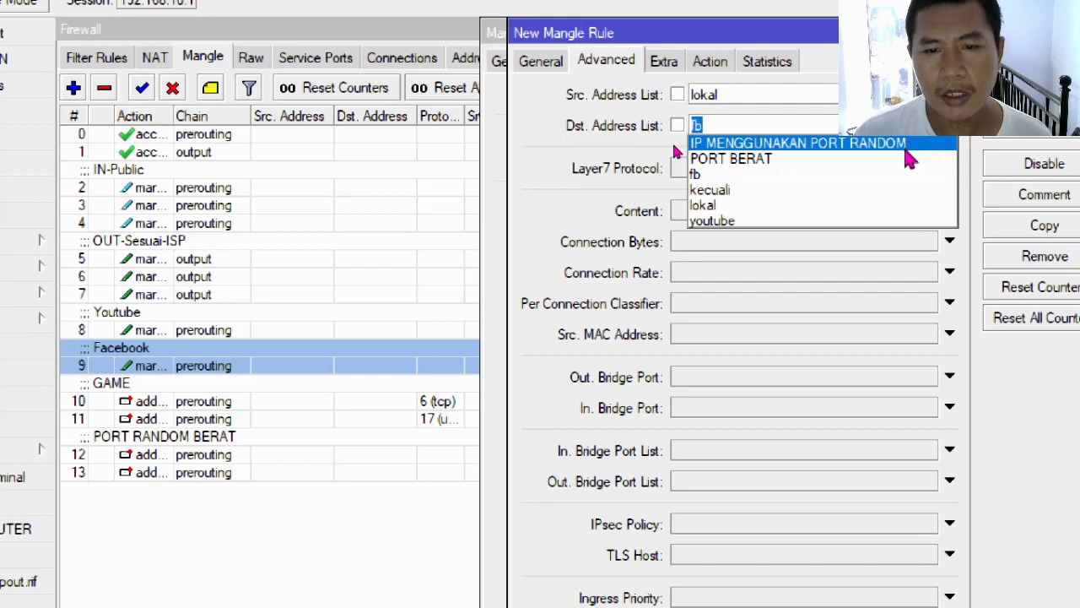
click(907, 150)
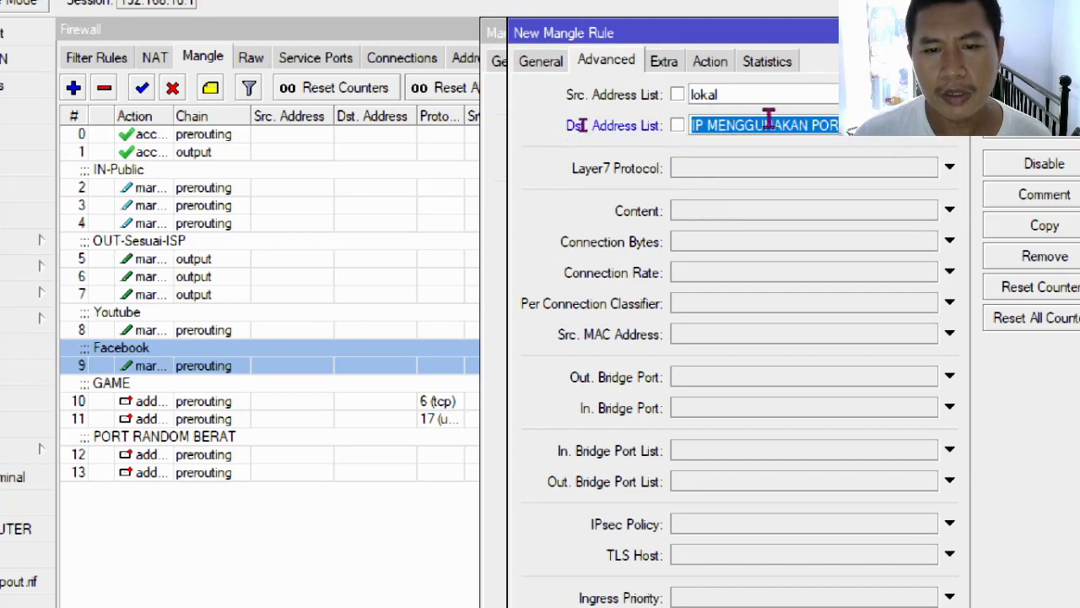
Step: Set the copied rule's new routing mark to route3, save it and place it directly below the Facebook rule
click(713, 63)
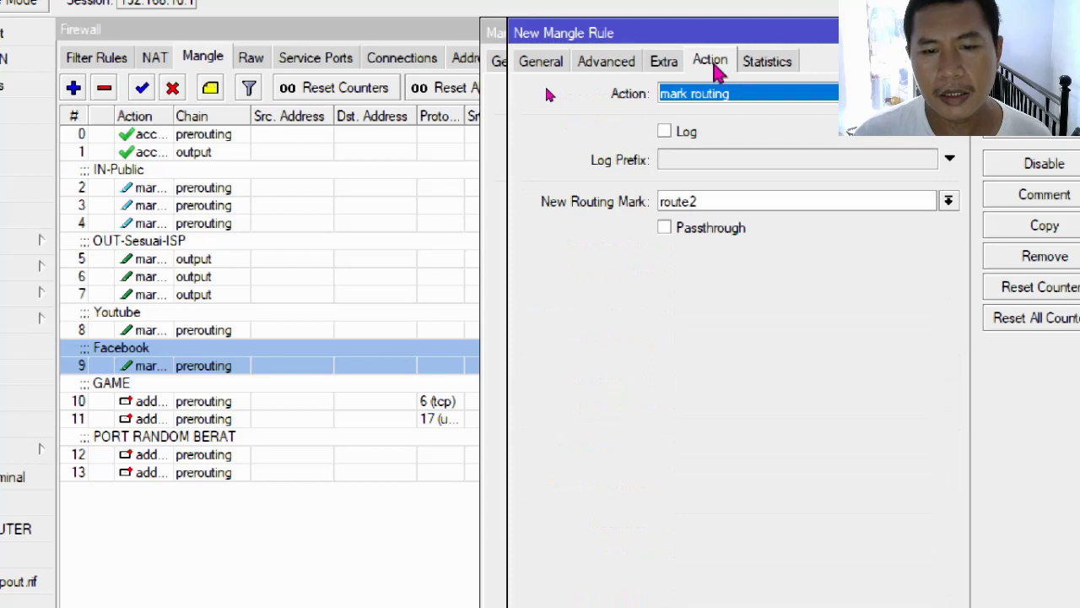
click(950, 204)
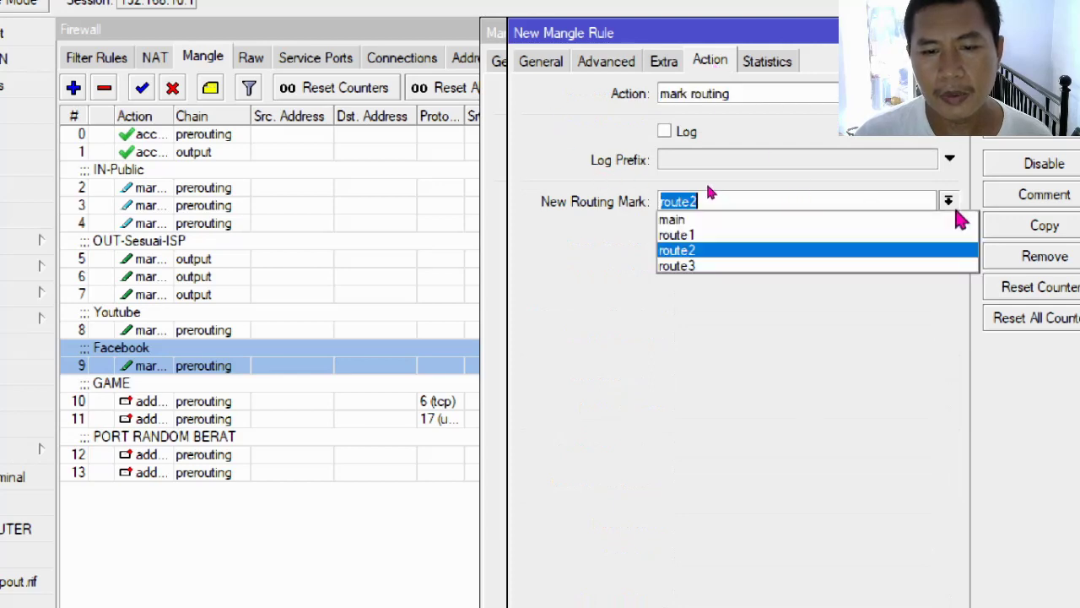
click(831, 268)
key(Return)
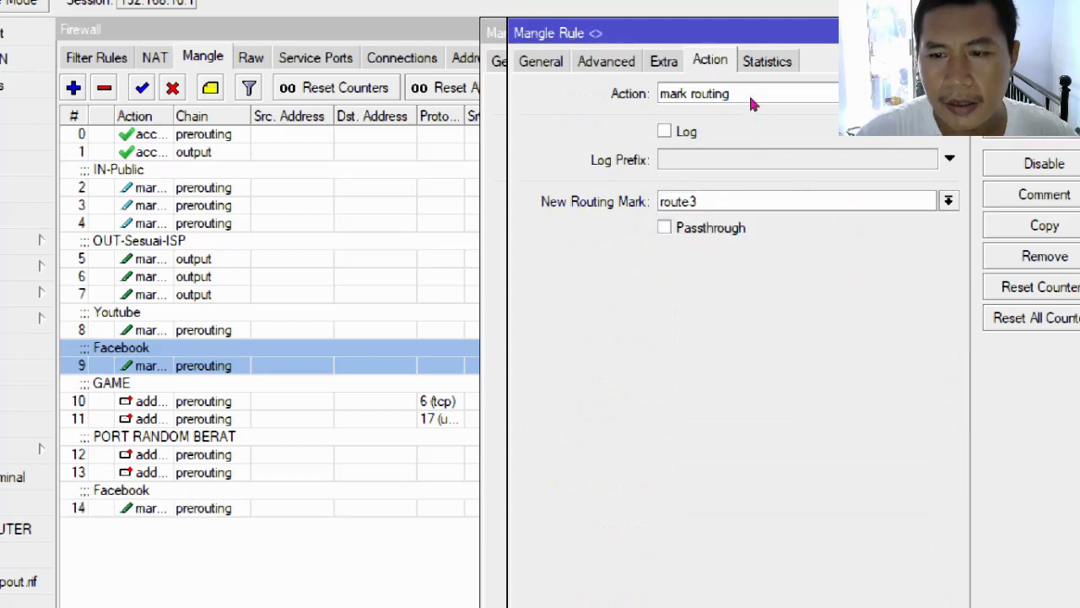
key(Return)
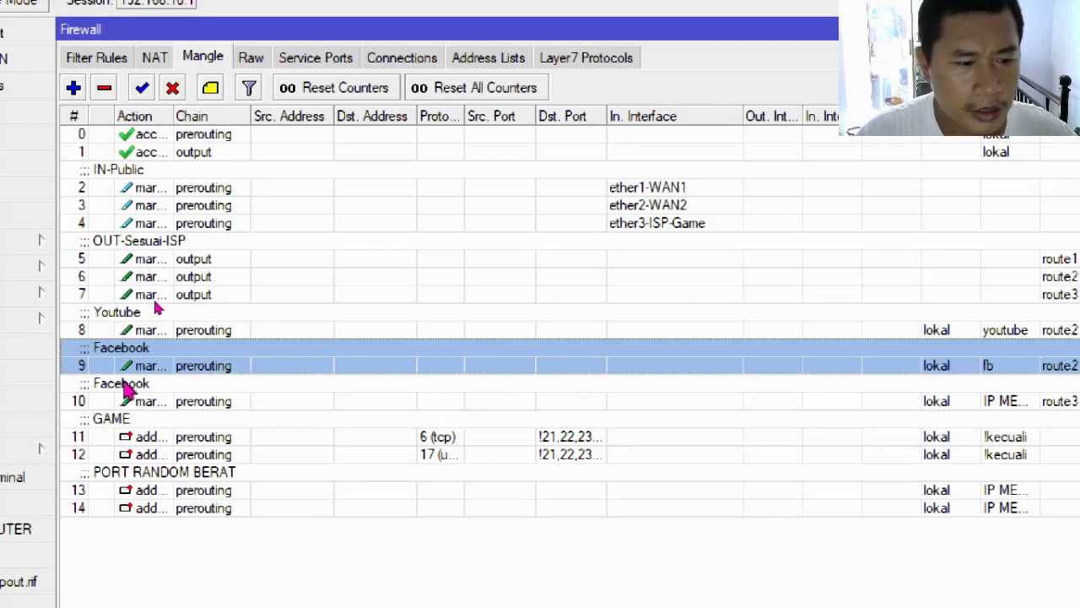
Step: Change the comment of the new route3 mangle rule to Game
click(148, 392)
right_click(145, 399)
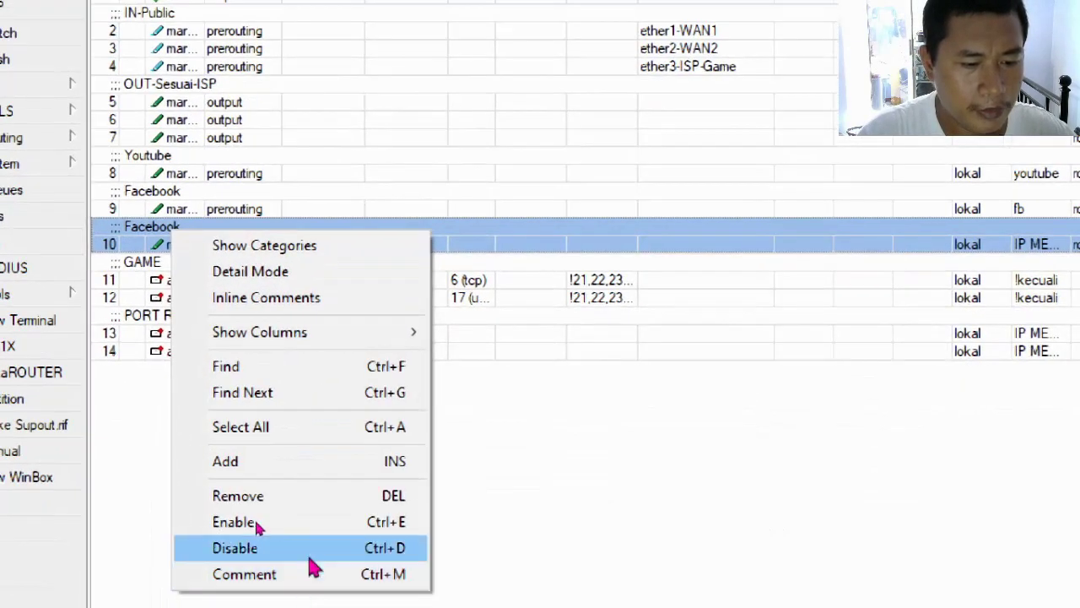
click(308, 577)
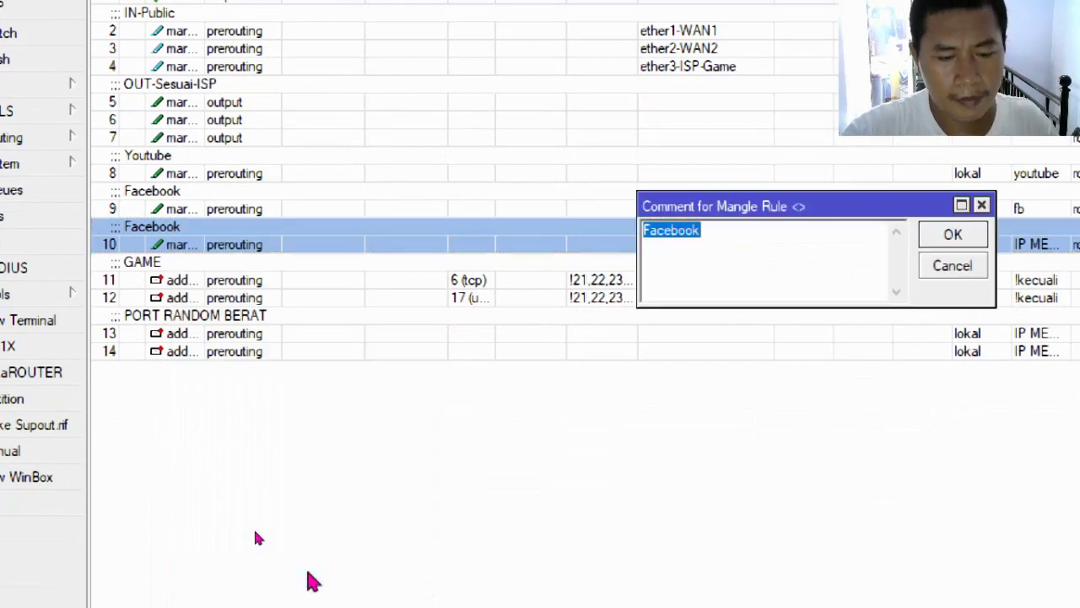
text(Game)
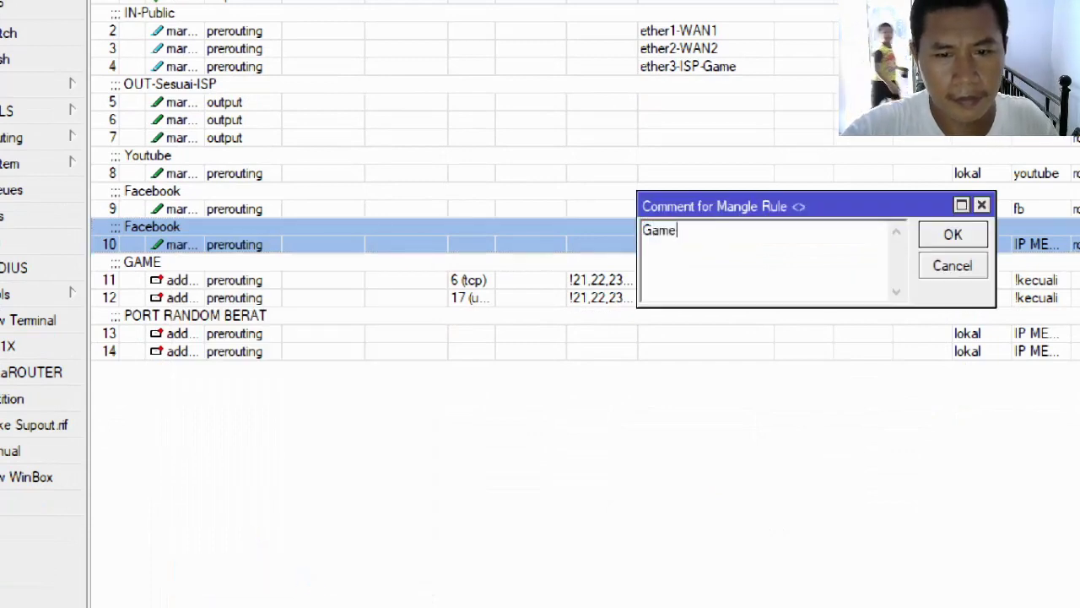
click(953, 234)
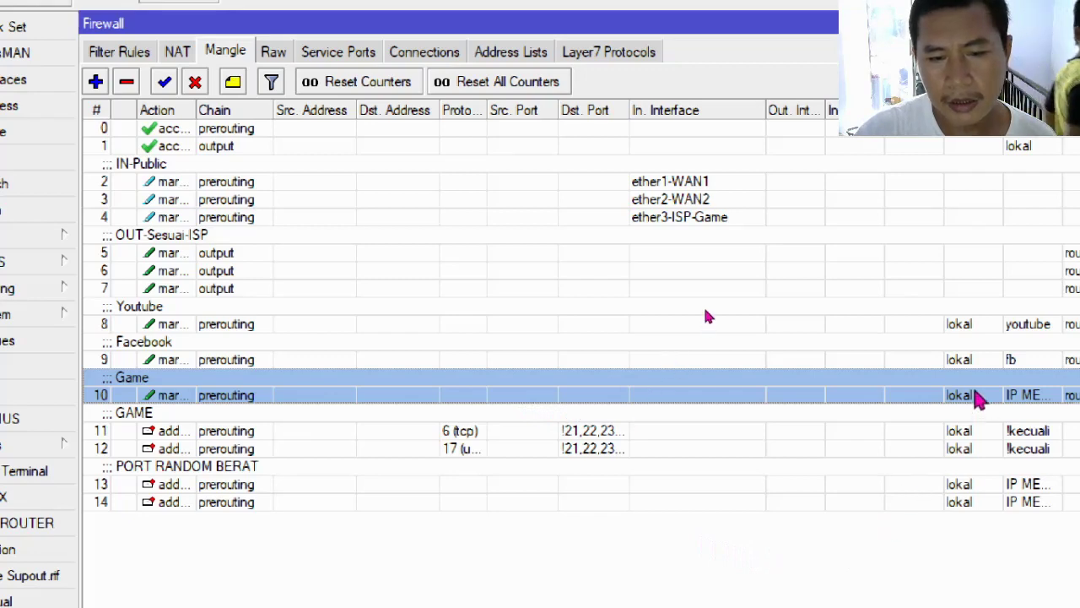
Step: Duplicate the Game mangle rule and set the copy's destination address list to PORT BERAT
double_click(979, 394)
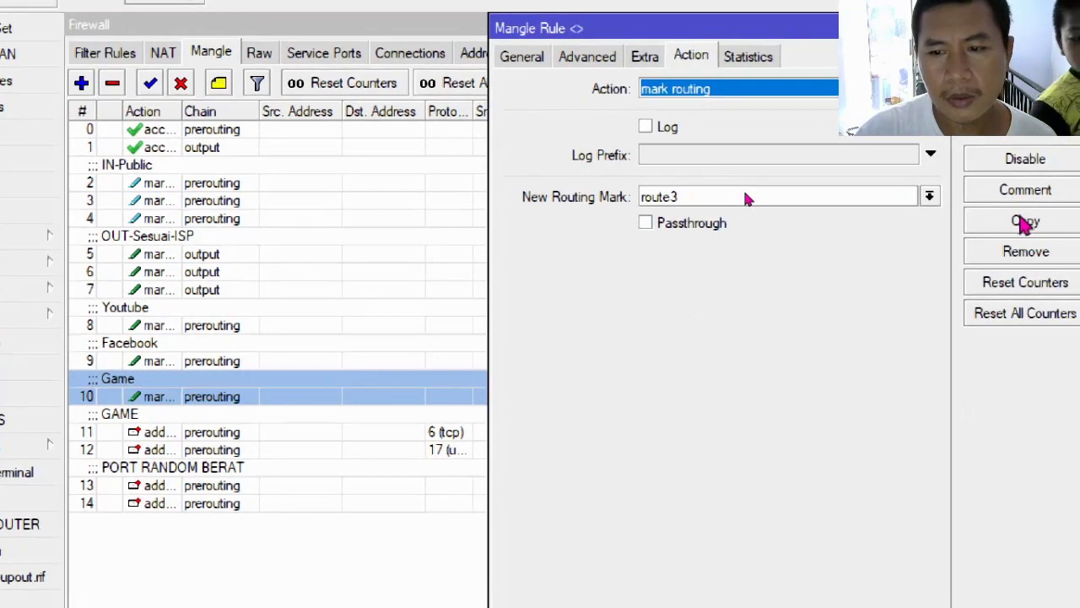
click(1023, 222)
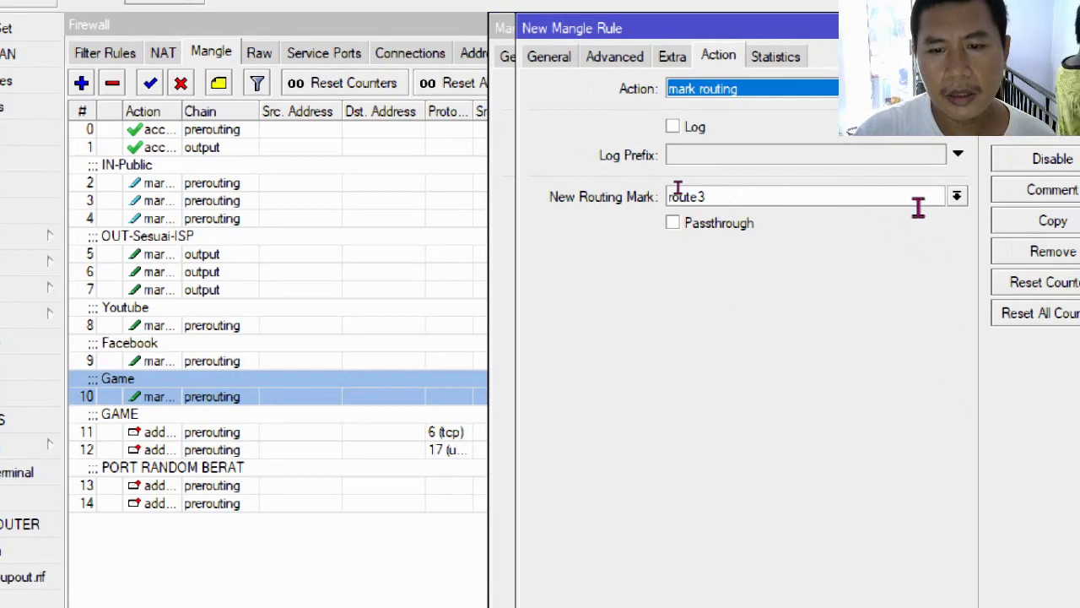
click(549, 56)
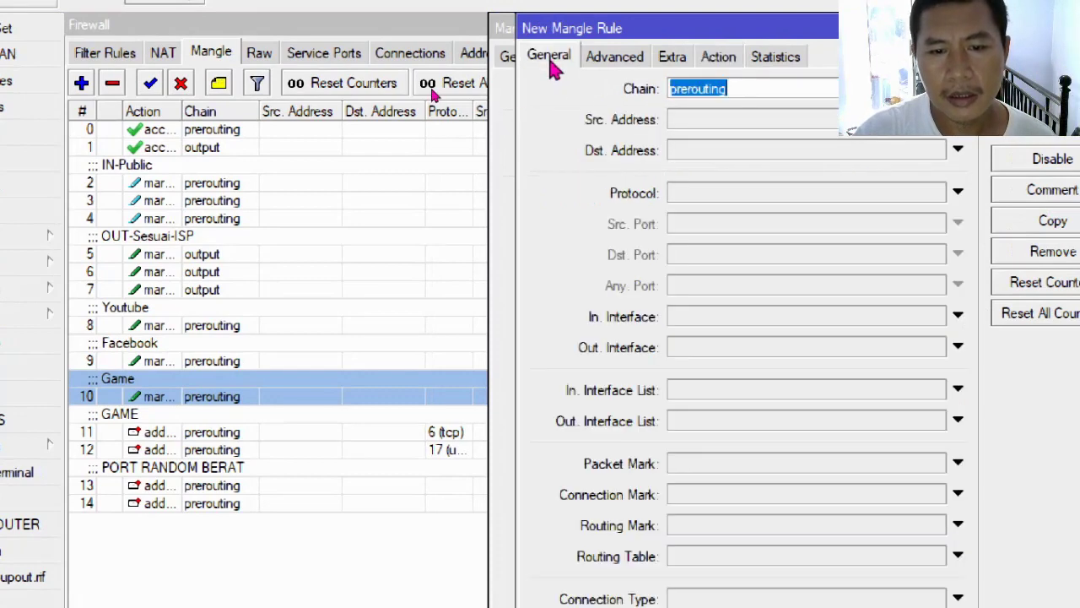
click(619, 59)
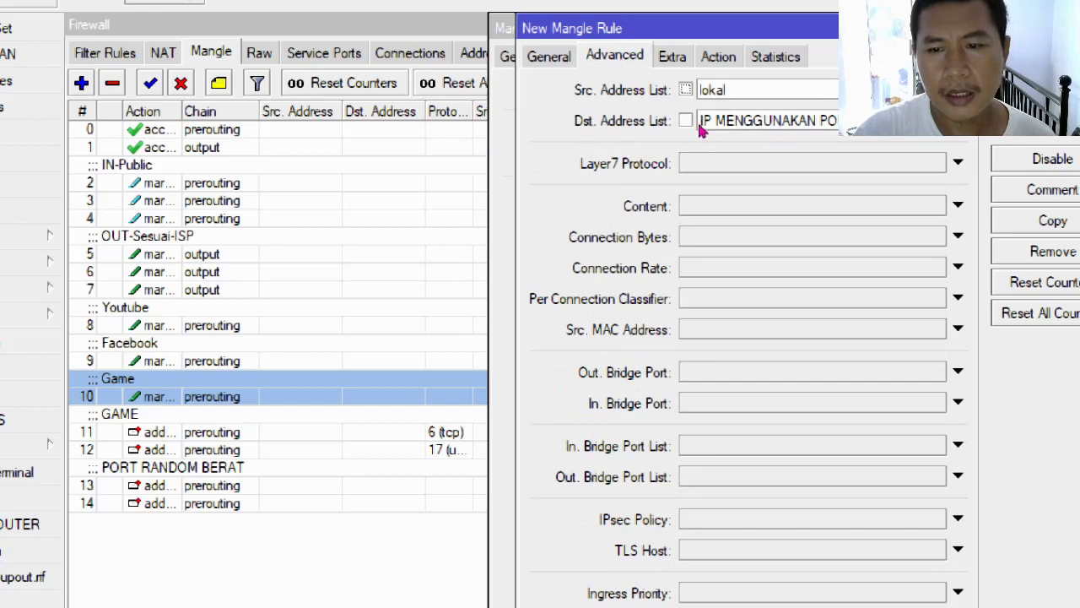
click(945, 120)
click(915, 160)
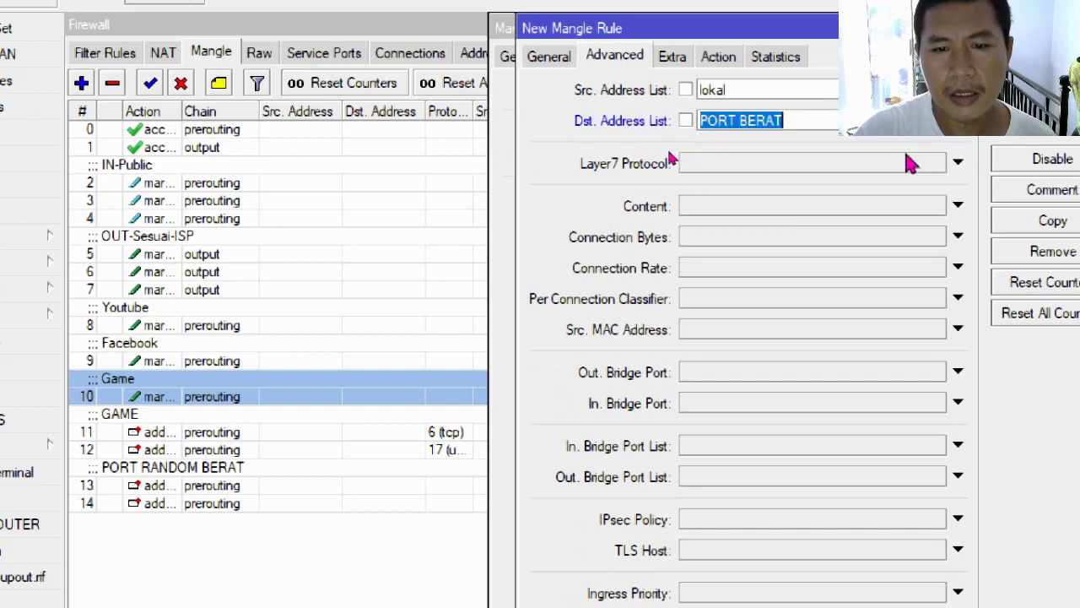
Step: Set the copied rule's new routing mark to route1 and apply it
click(719, 58)
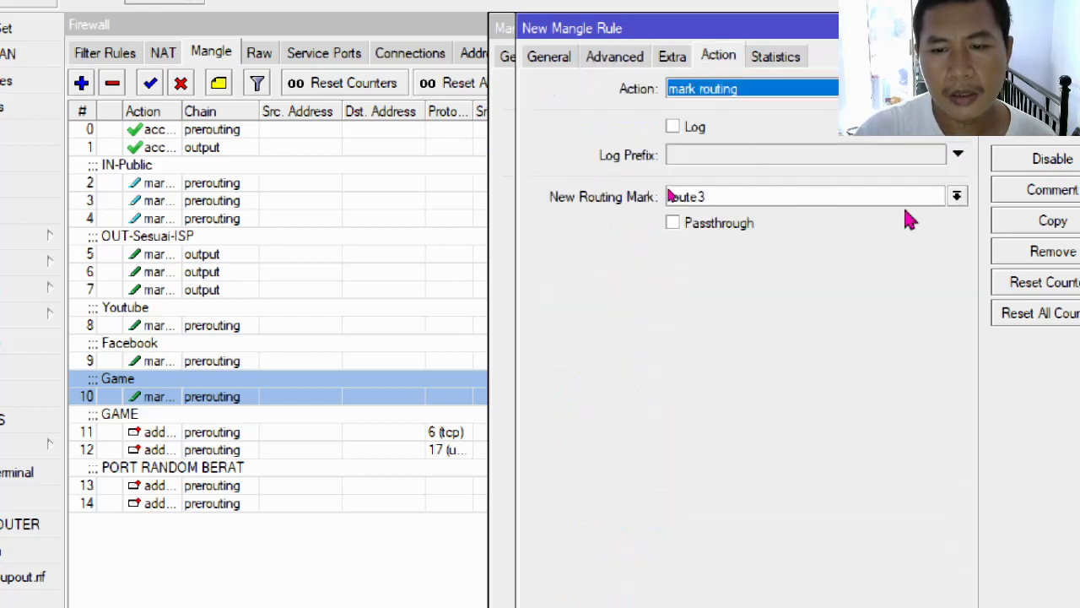
click(957, 197)
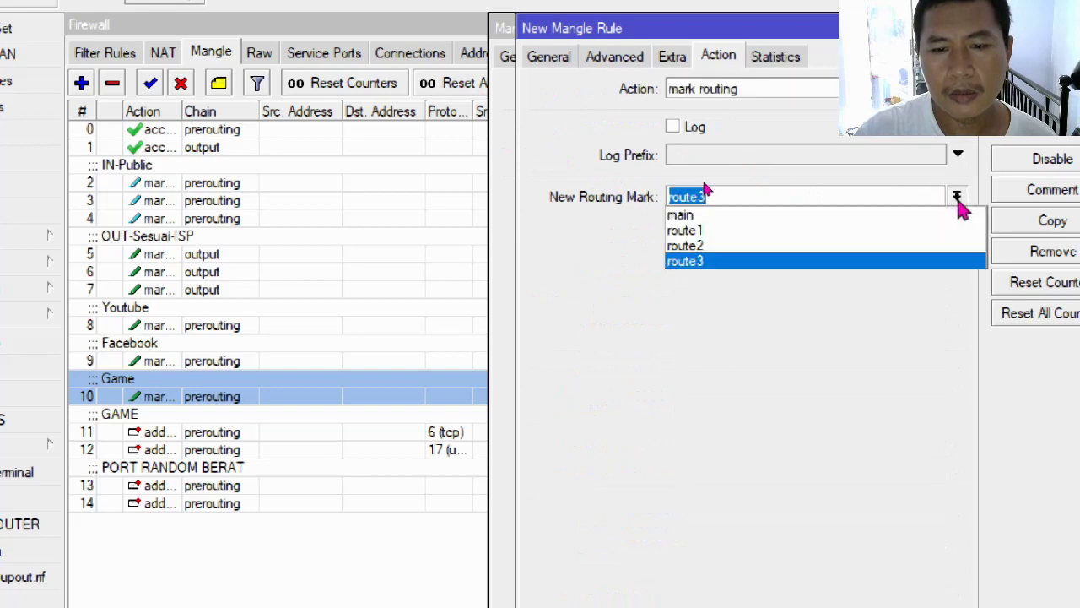
click(921, 229)
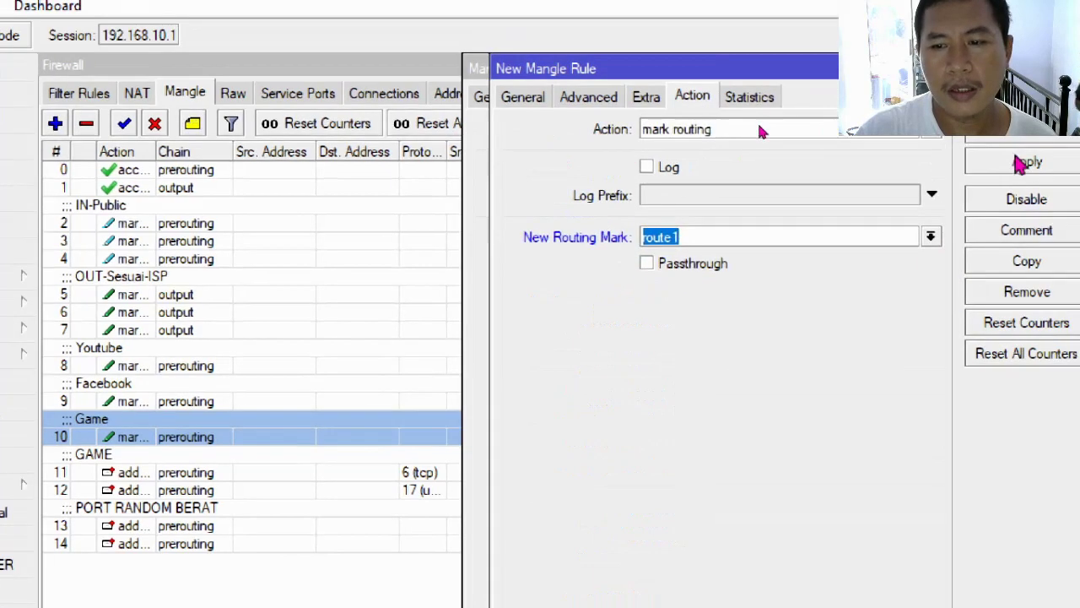
click(1011, 167)
Step: Change the comment of the new route1 mangle rule to PORT BERAT and close the open rule windows
click(1024, 232)
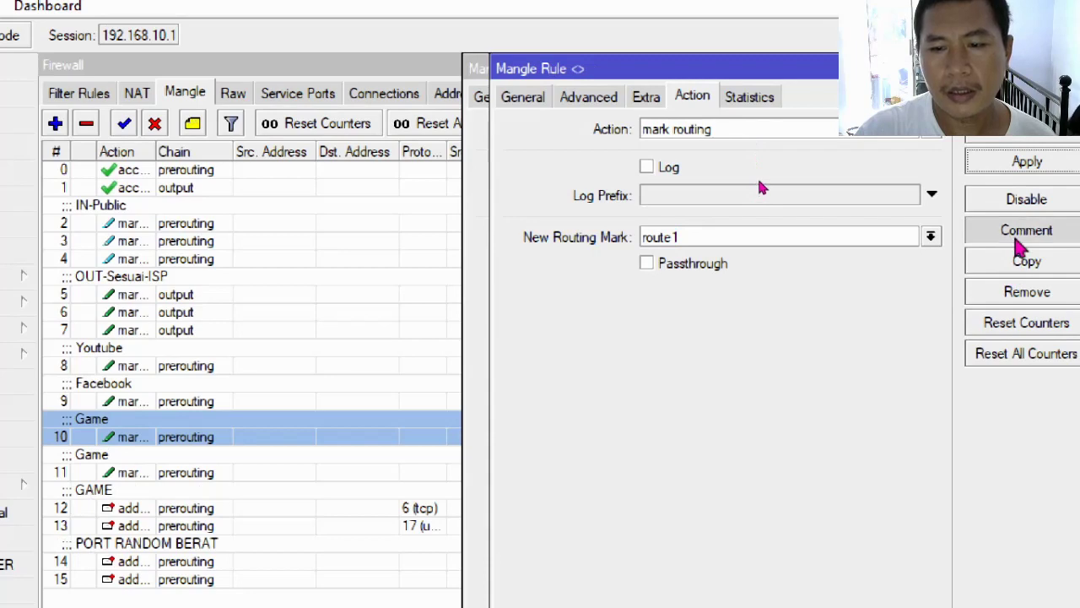
text(PO)
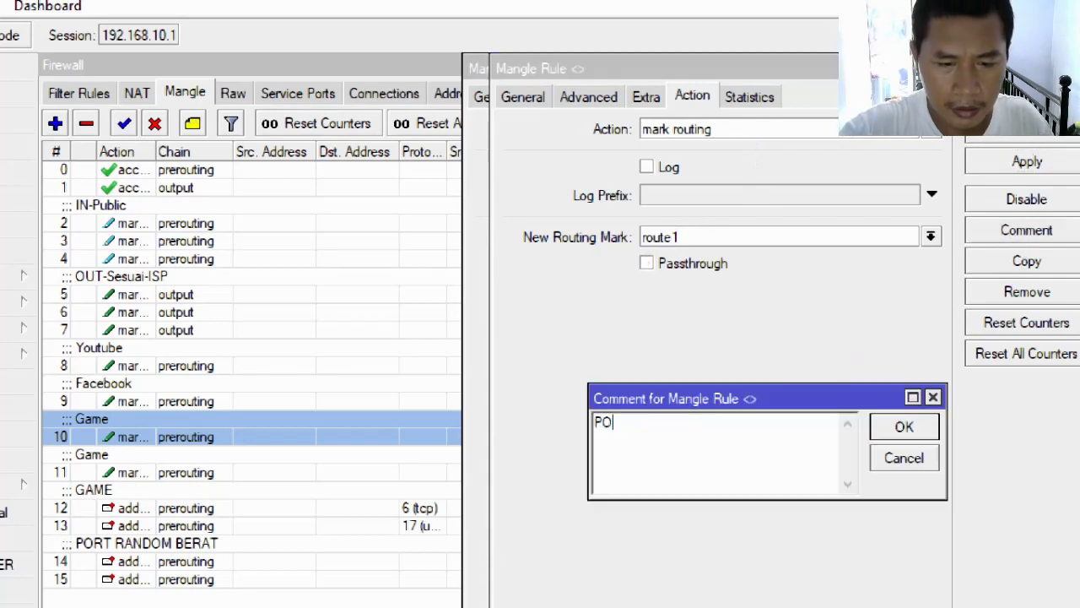
text(RT B)
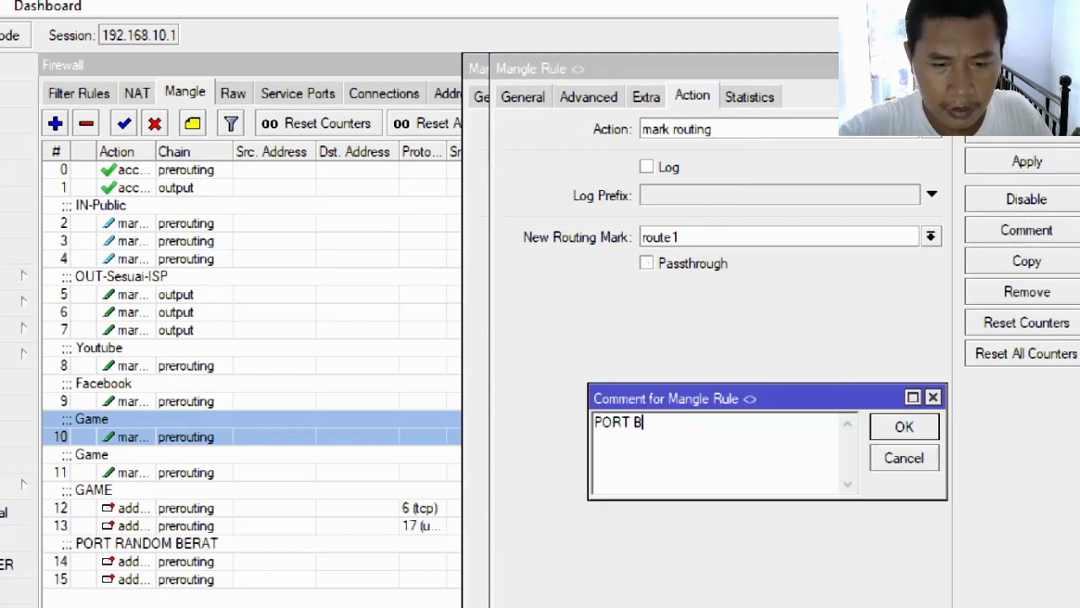
text(ERAT)
key(Return)
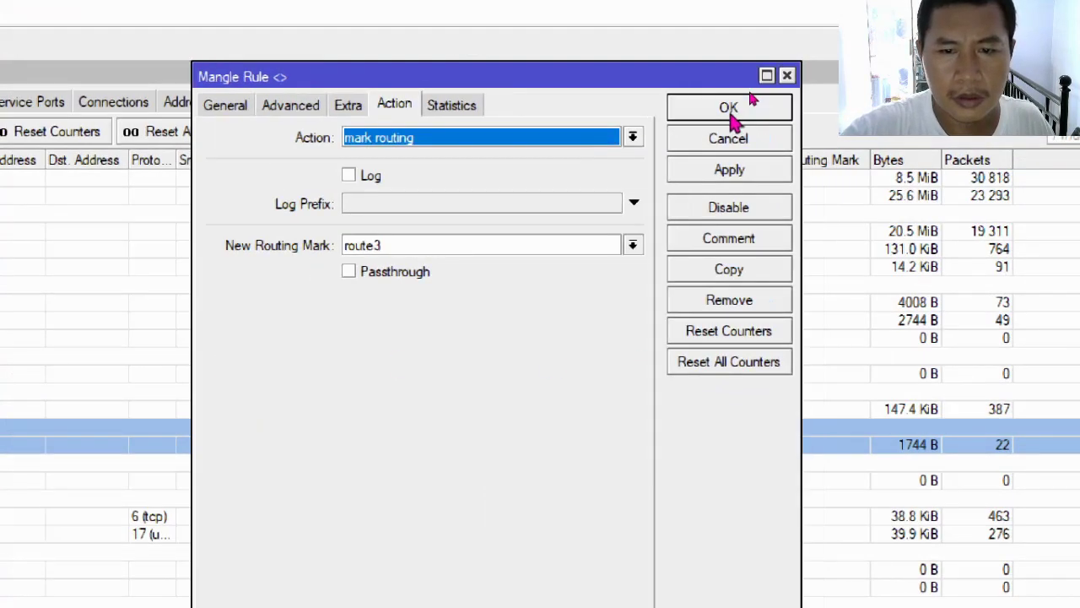
click(731, 114)
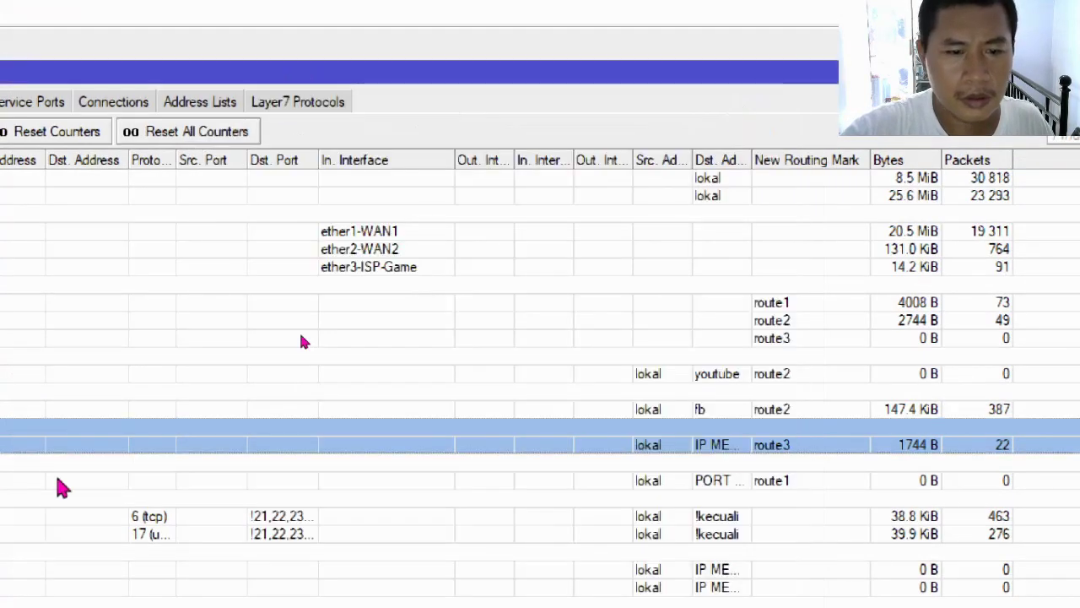
Step: Duplicate the Game mangle rule again and set the copy's destination address list to everything except kecuali
click(175, 313)
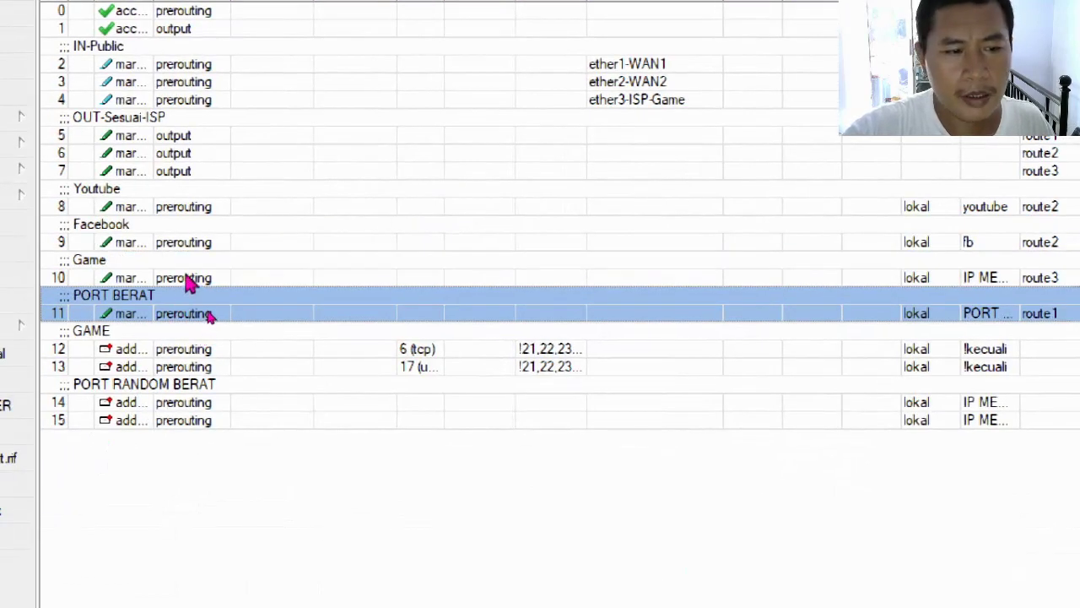
double_click(187, 280)
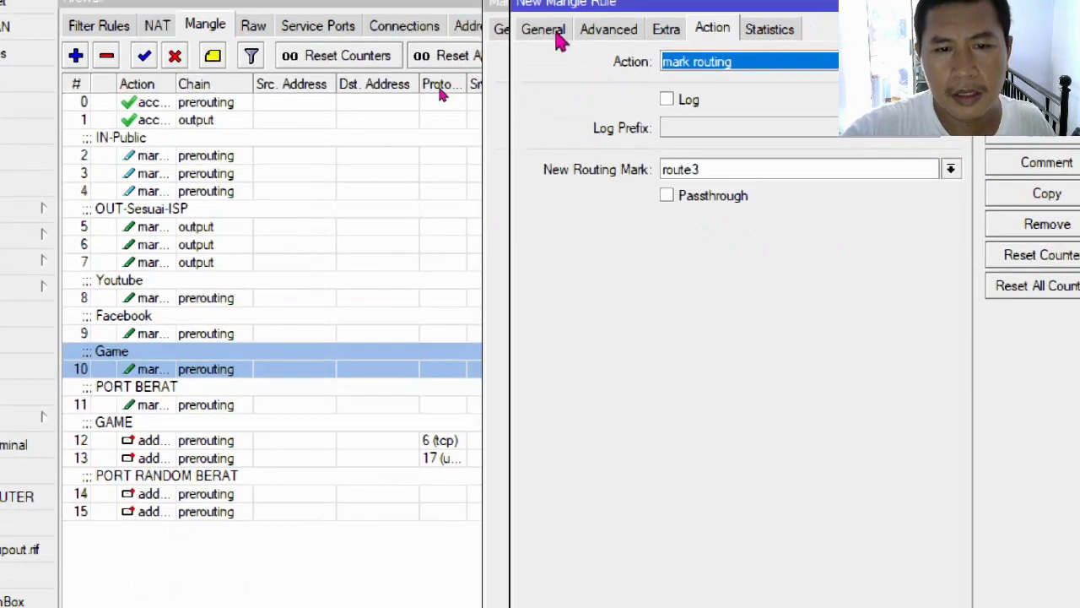
click(613, 32)
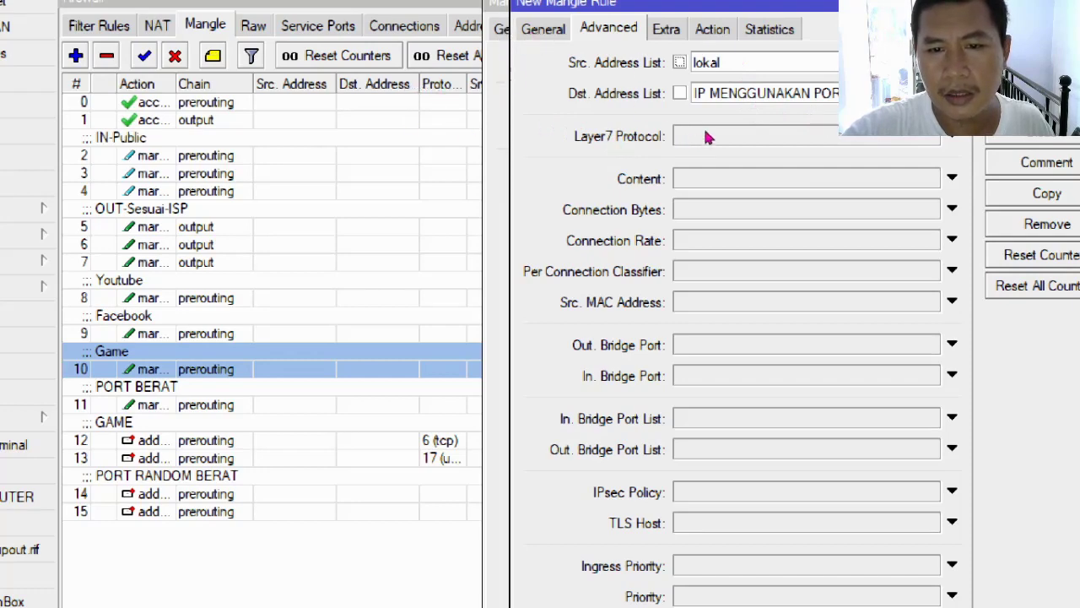
key(Tab)
key(Tab)
key(Tab)
key(Delete)
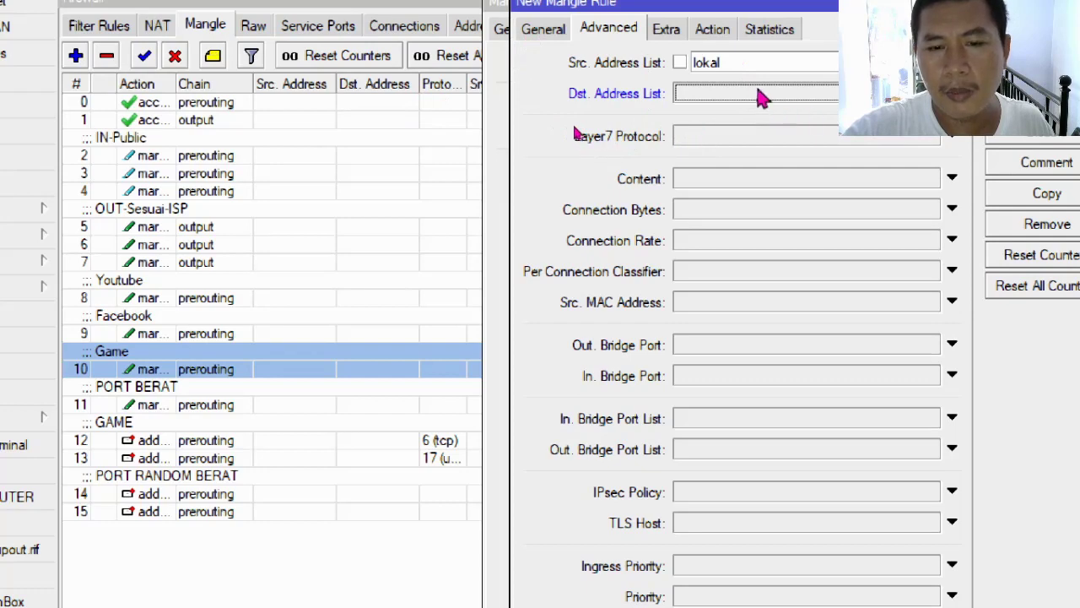
key(ctrl+z)
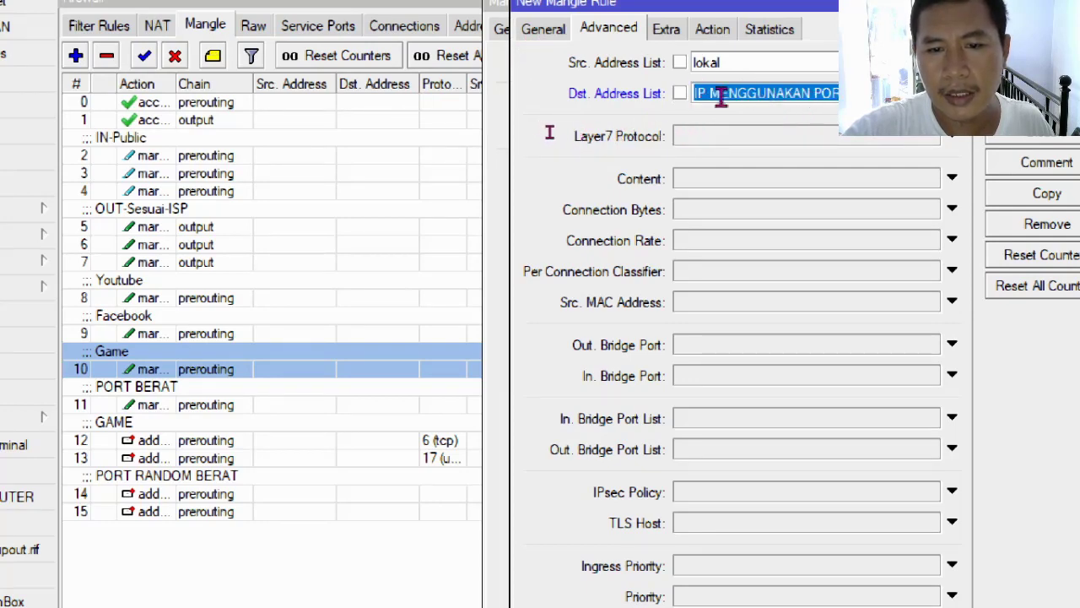
click(681, 94)
key(alt+Down)
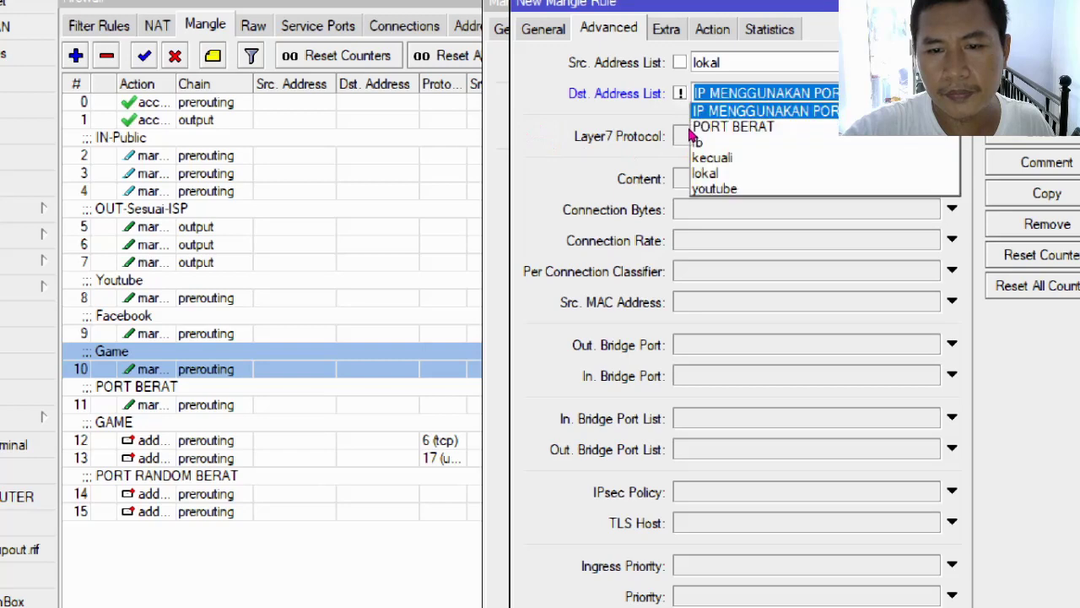
click(869, 158)
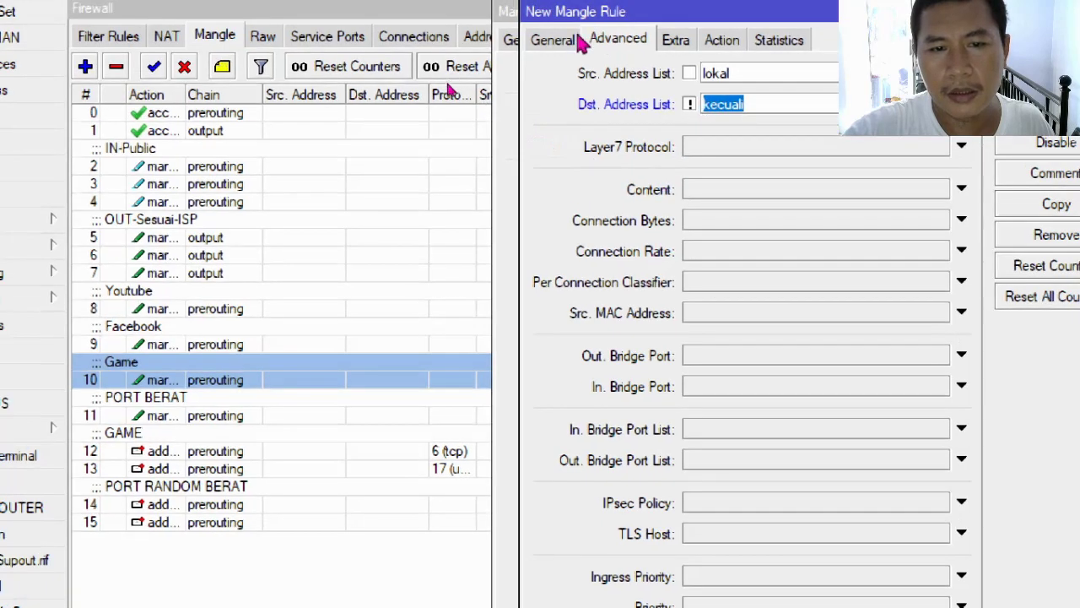
Step: Set the copied rule's protocol to icmp
click(557, 40)
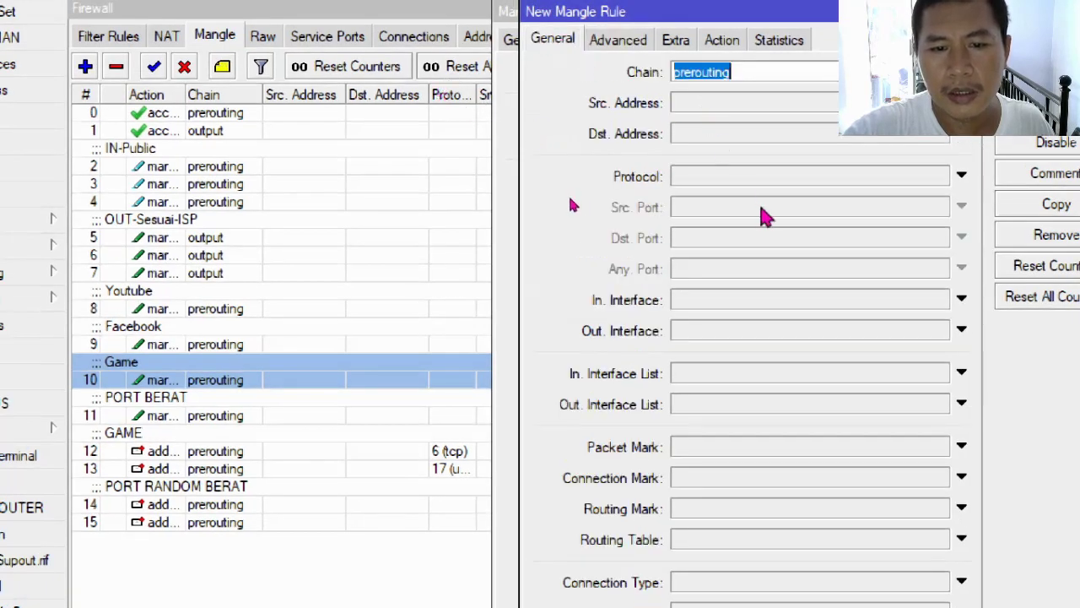
click(784, 179)
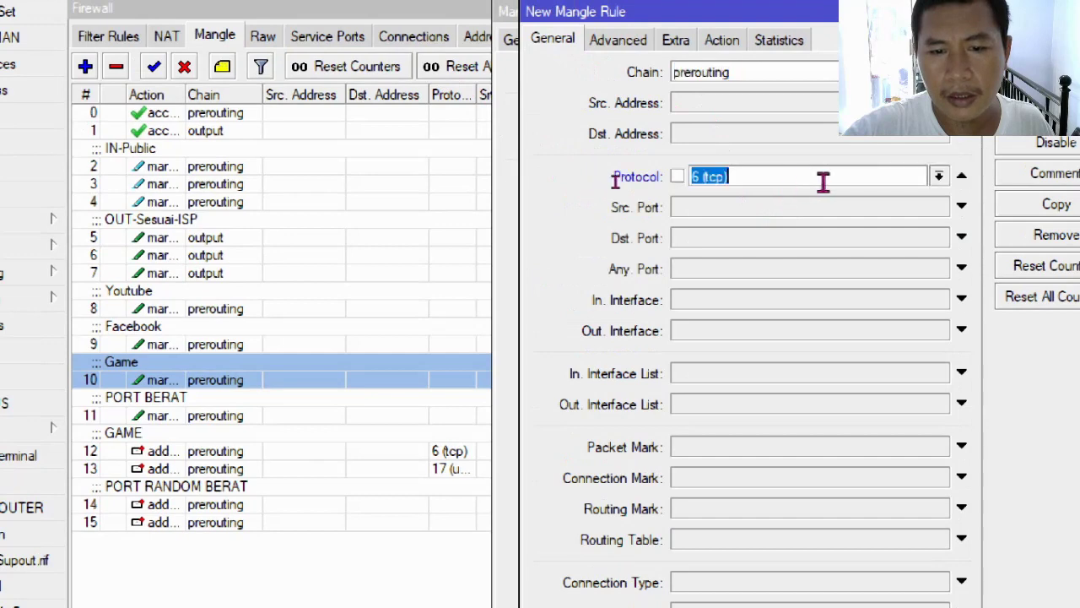
click(938, 176)
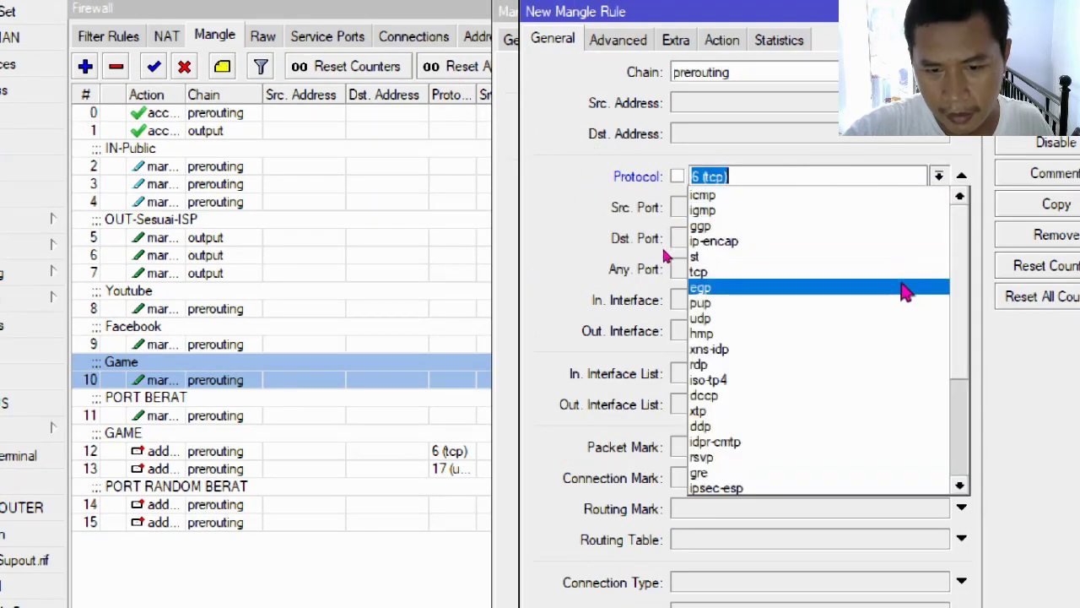
click(886, 196)
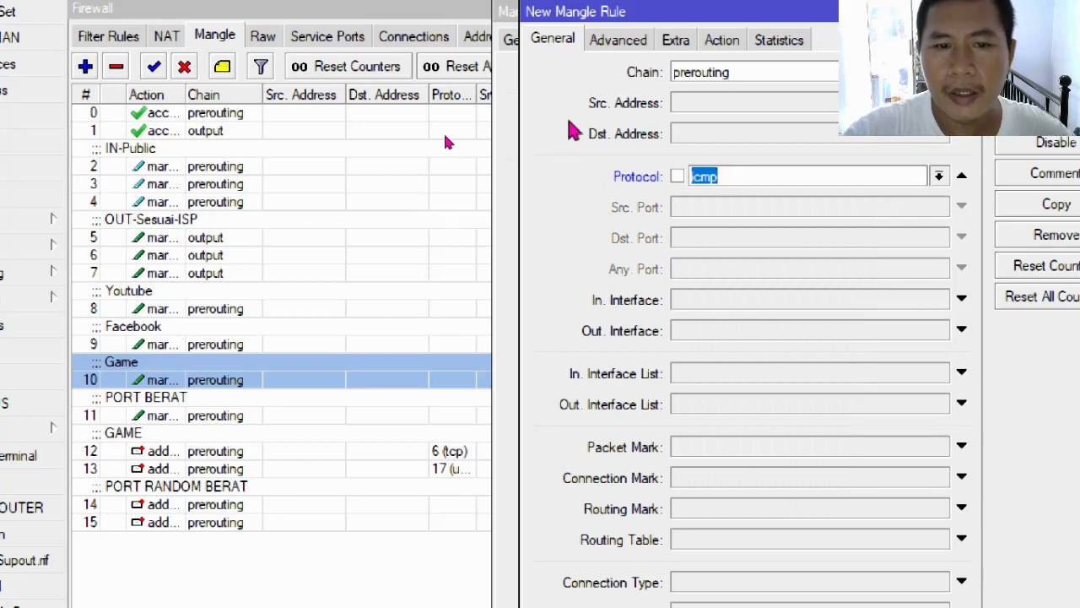
Step: Review the icmp rule's address lists and mark routing action, save it and close the rule windows
click(613, 42)
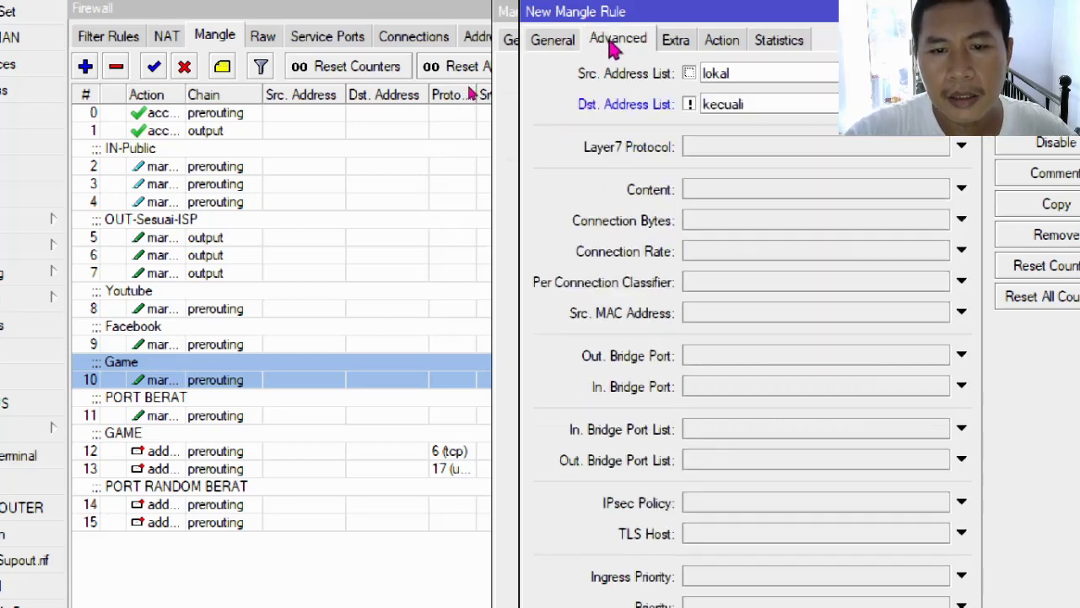
click(675, 44)
click(717, 40)
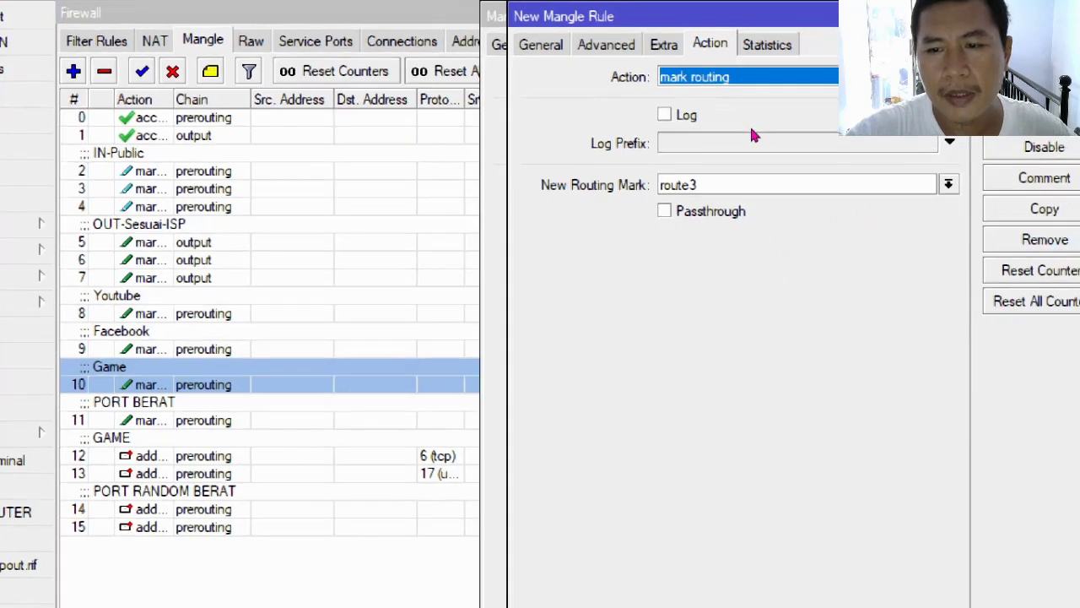
key(Return)
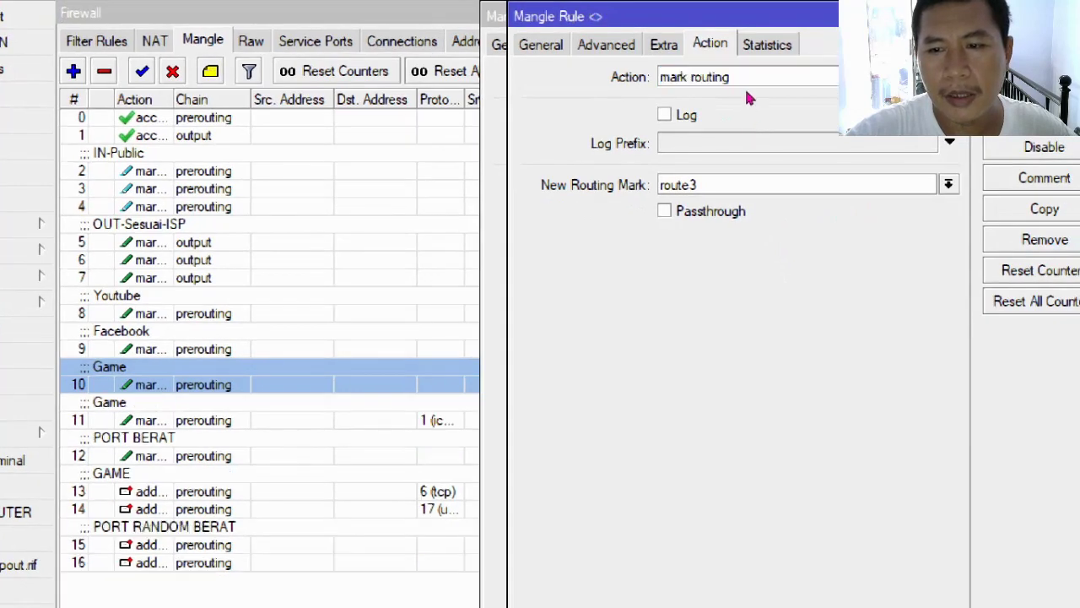
key(Escape)
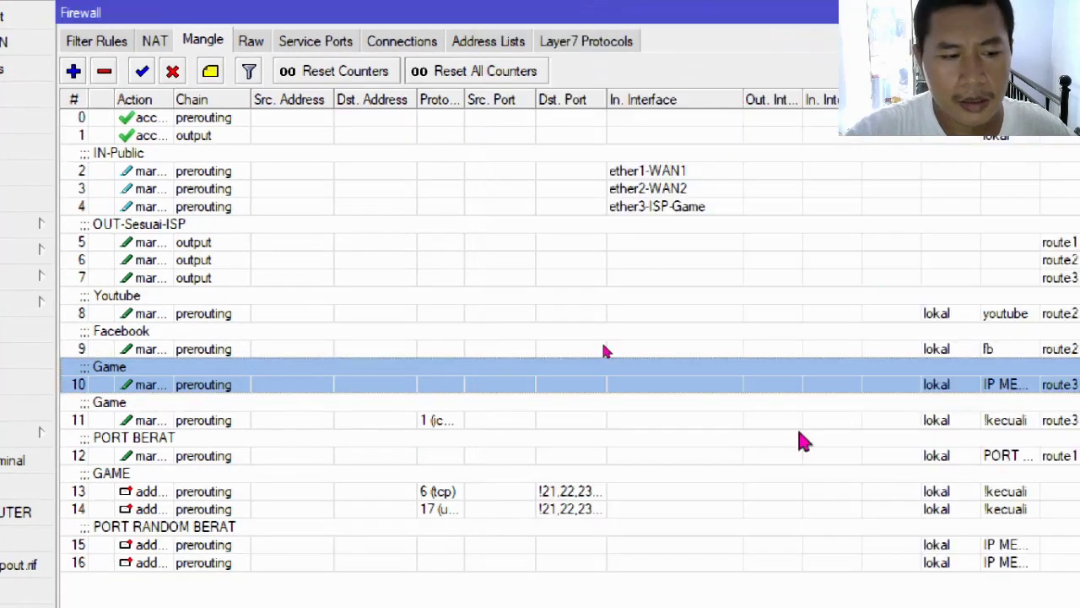
Step: Change the comment of the new icmp mangle rule to ICMP
click(745, 422)
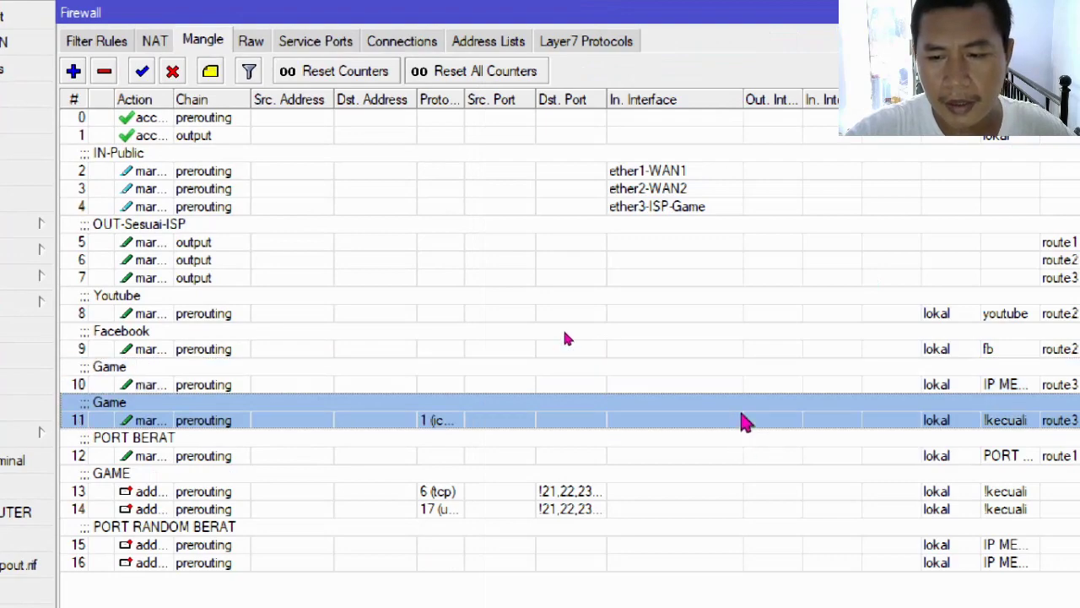
right_click(745, 422)
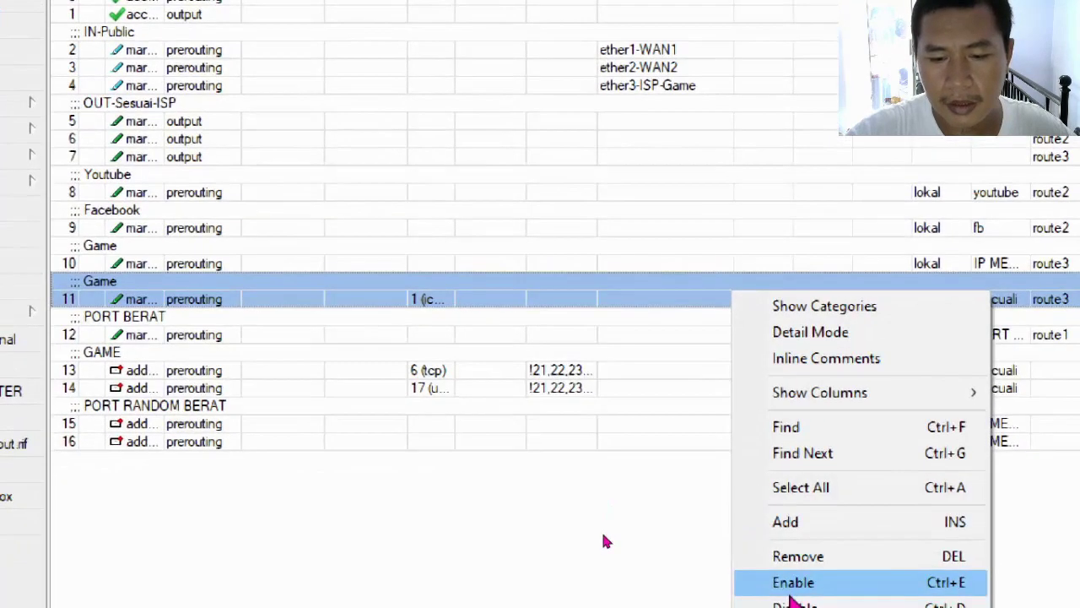
click(794, 596)
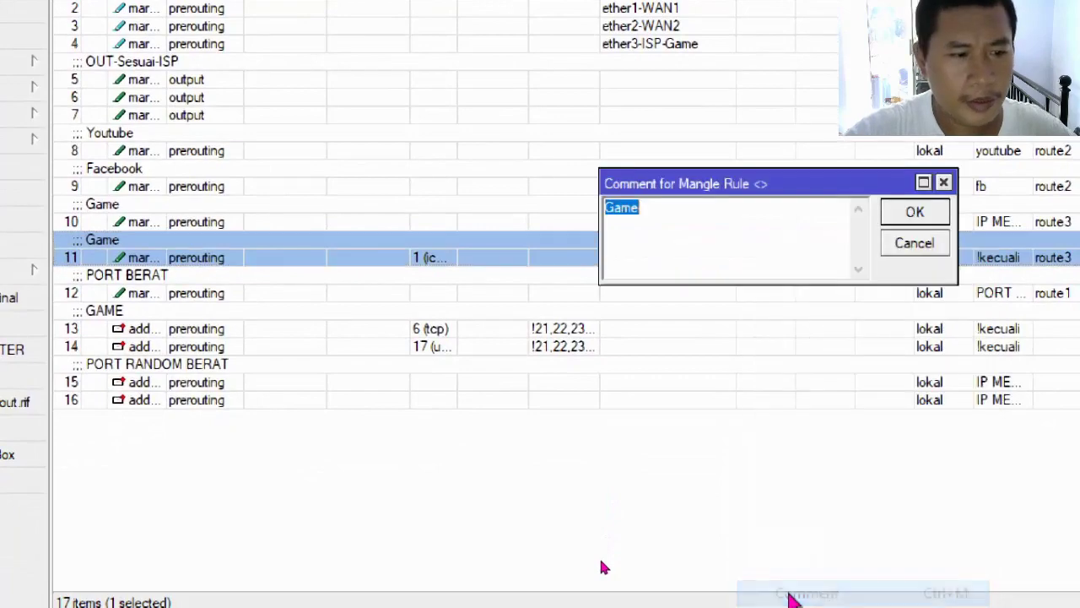
text(ic)
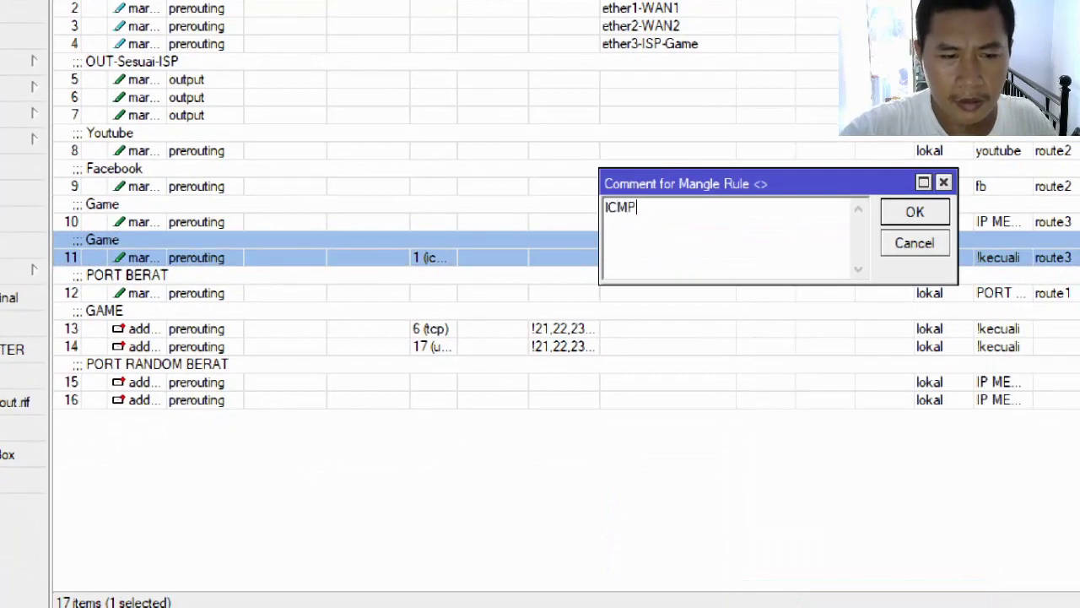
key(Return)
Step: Move the PORT BERAT, GAME and PORT RANDOM BERAT rules together to directly above the Youtube rule
key(Down)
key(shift+Down)
key(shift+Down)
key(shift+Down)
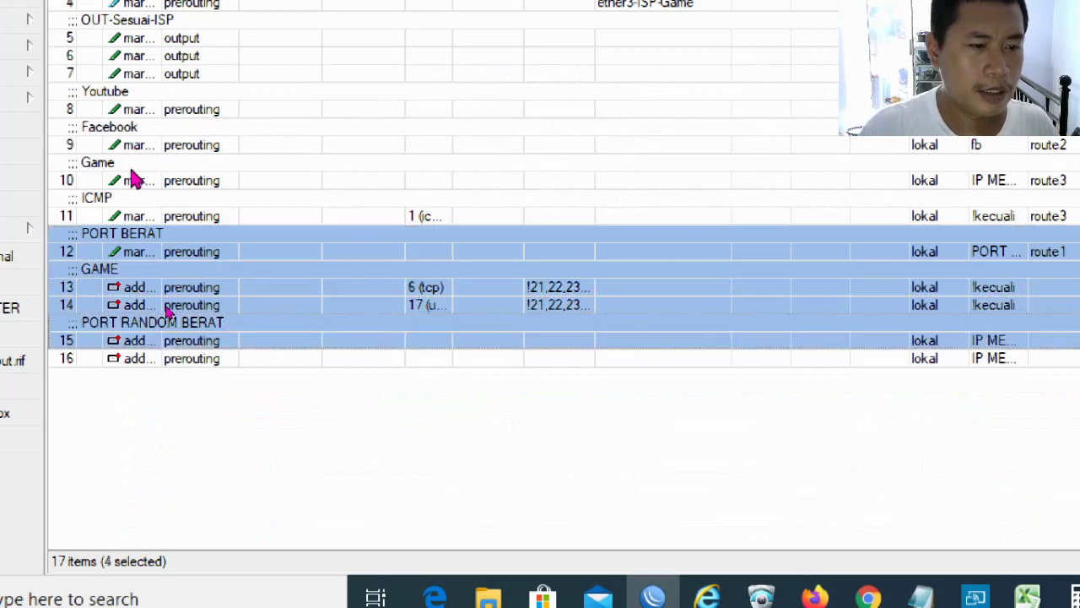
key(shift+Down)
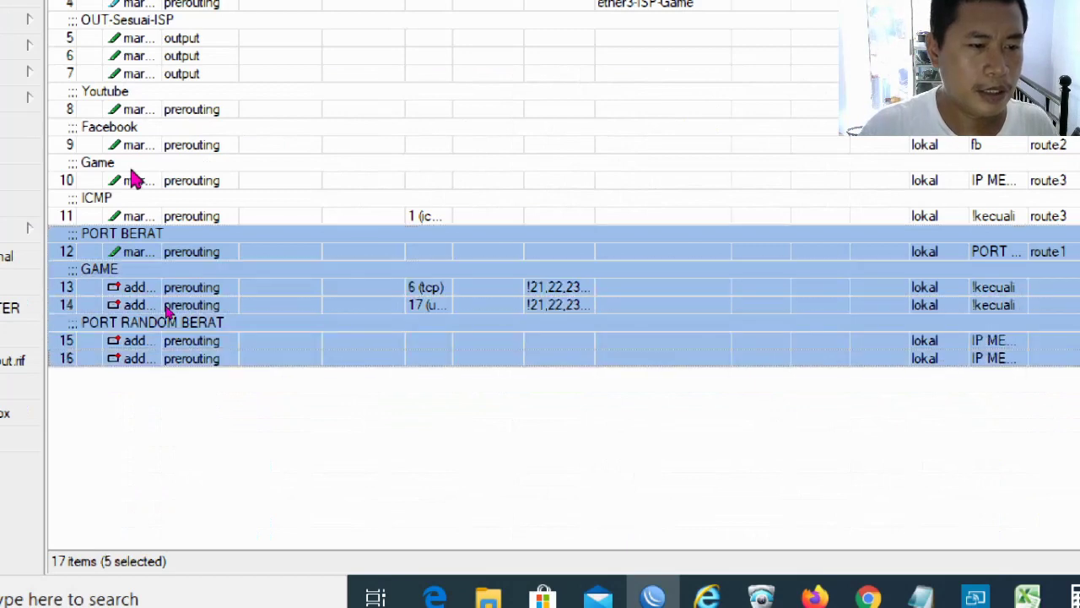
drag(125, 248, 148, 95)
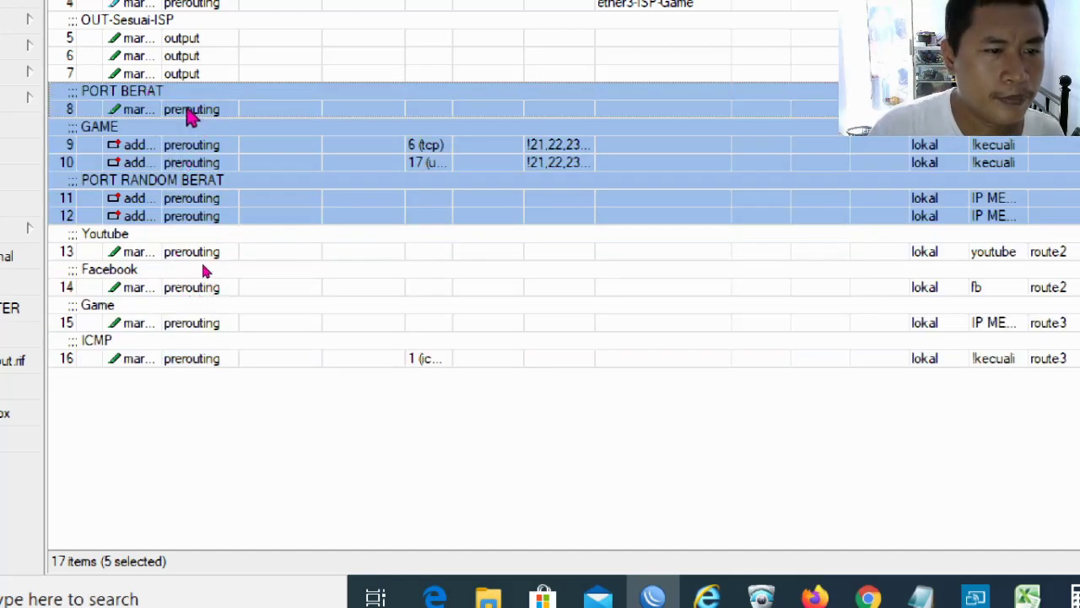
Step: Move the PORT BERAT mark routing rule below the ICMP rule and check the GAME and PORT RANDOM BERAT rules
click(189, 111)
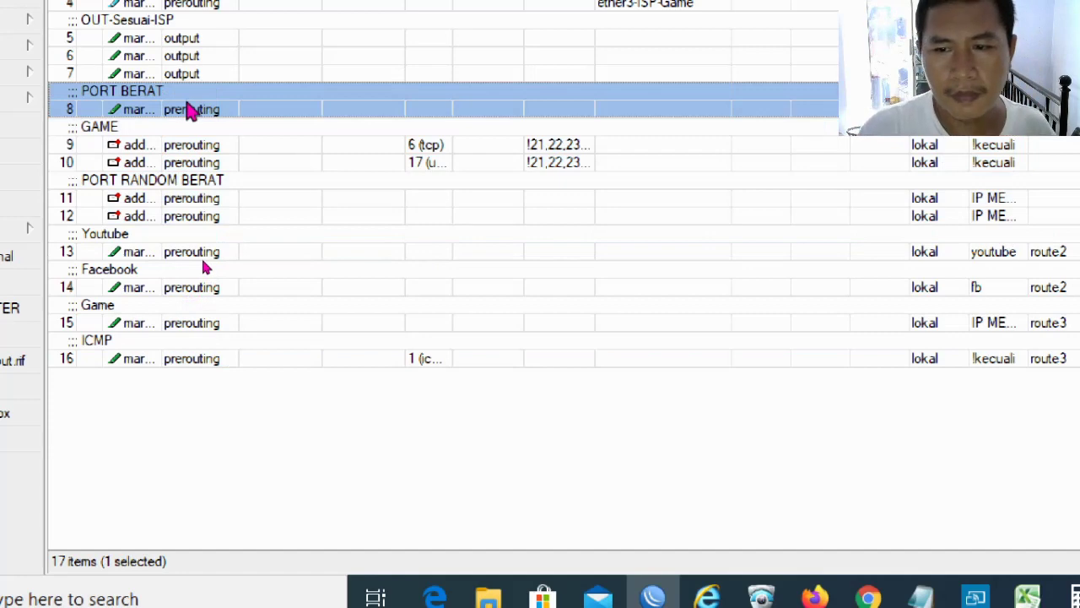
drag(189, 111, 186, 366)
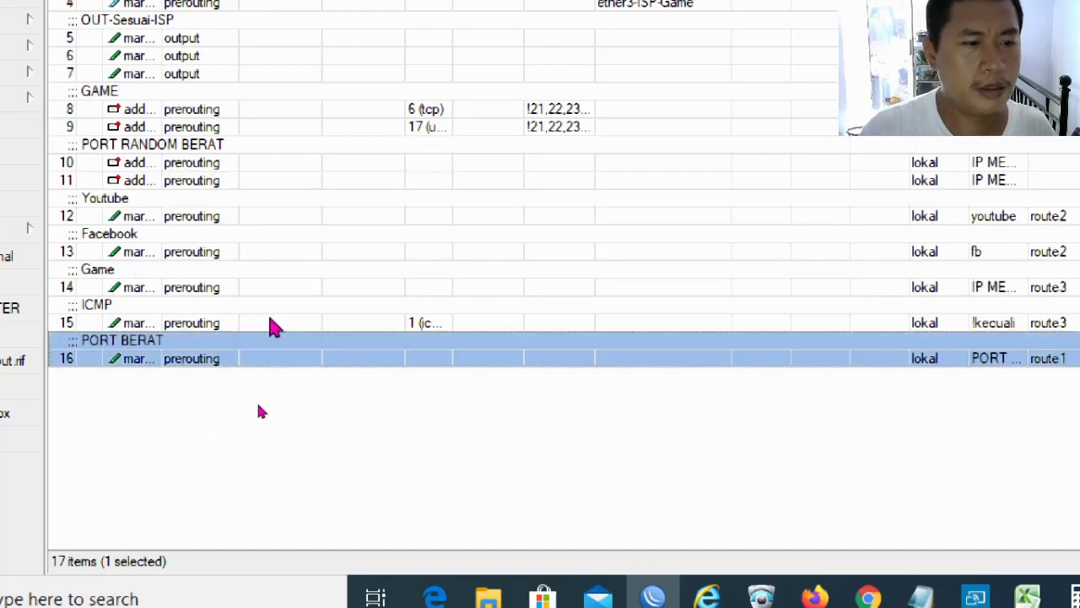
click(200, 110)
click(210, 127)
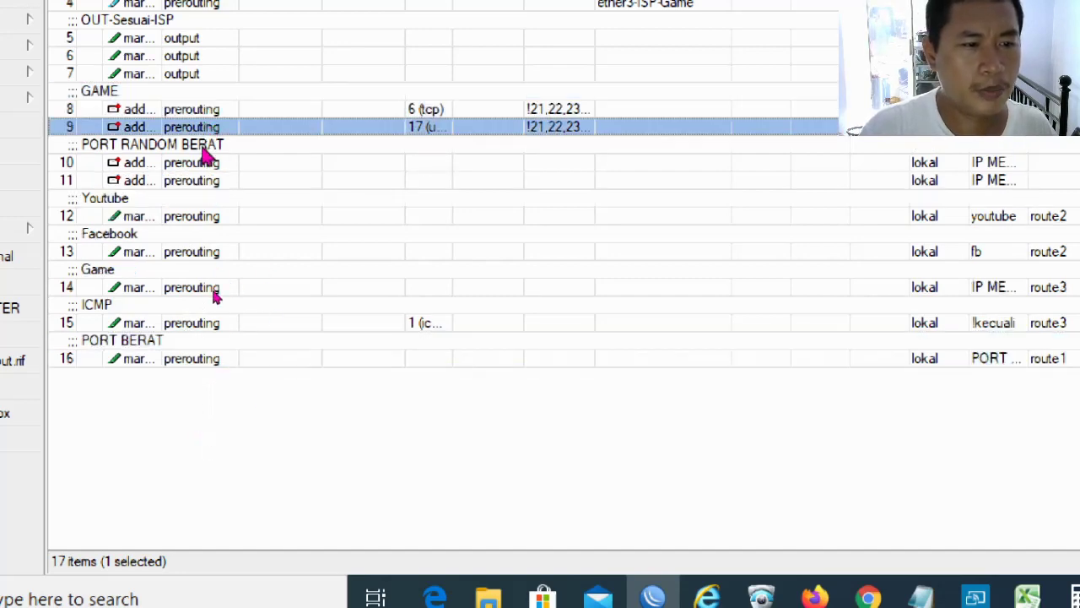
click(206, 158)
click(194, 181)
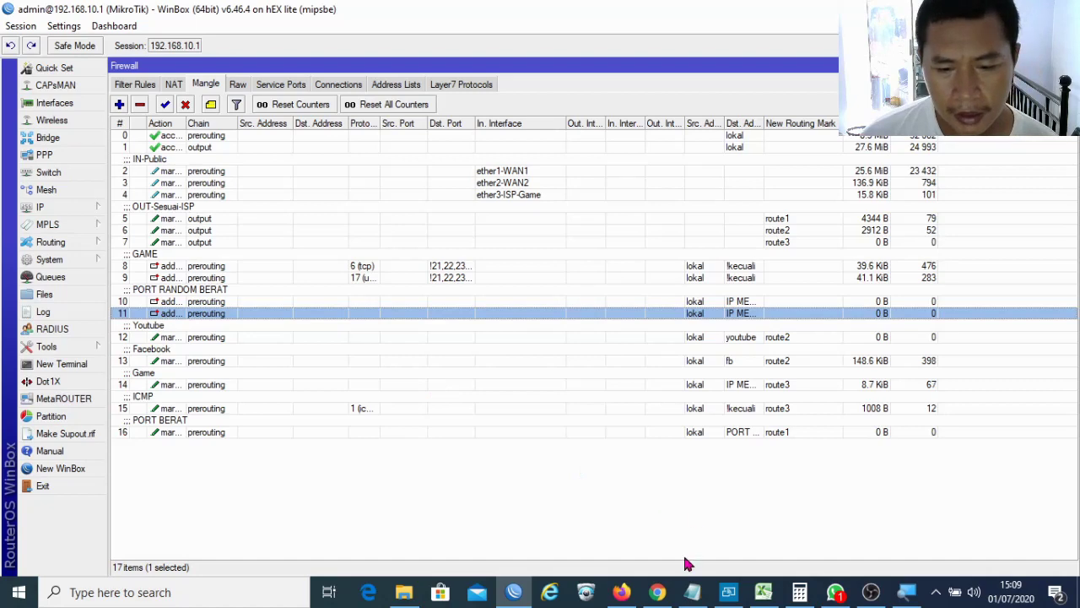
Step: Check the next task in the Notepad notes, return to WinBox and open the IP route list
click(692, 591)
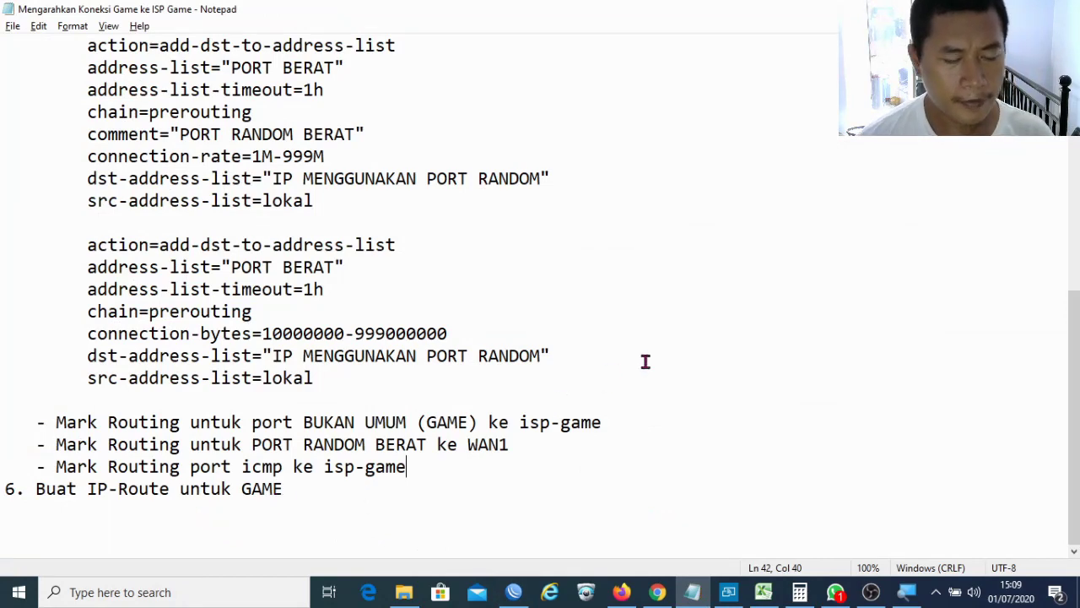
key(alt+Tab)
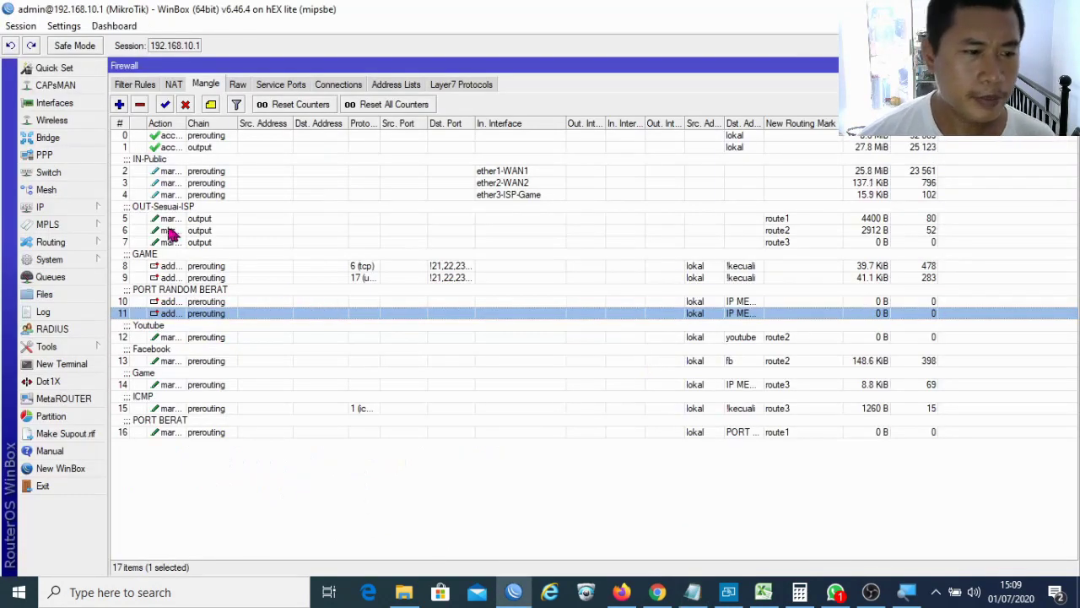
click(97, 209)
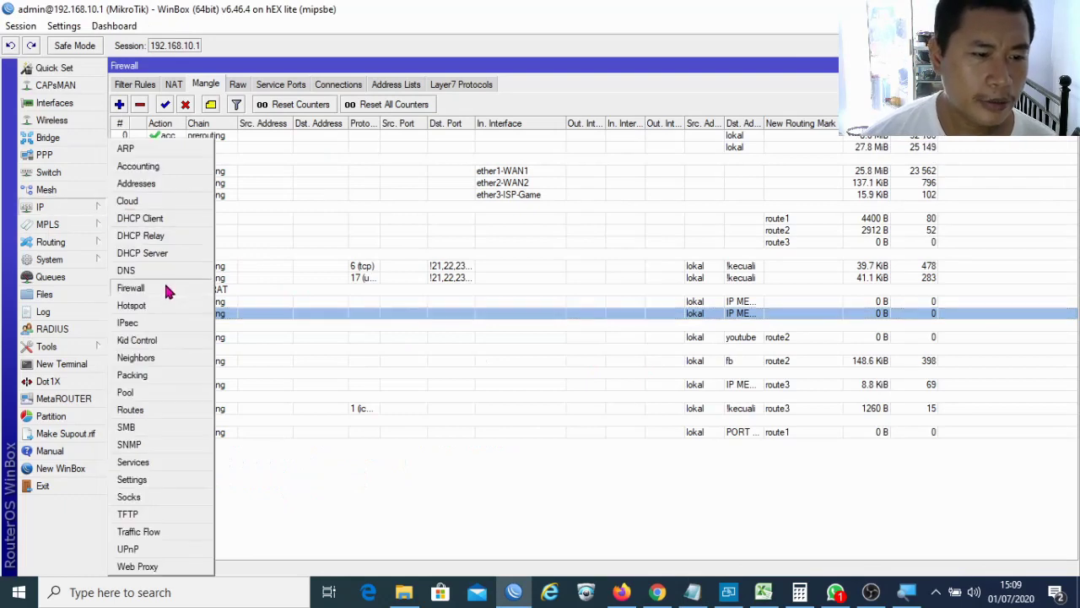
click(152, 412)
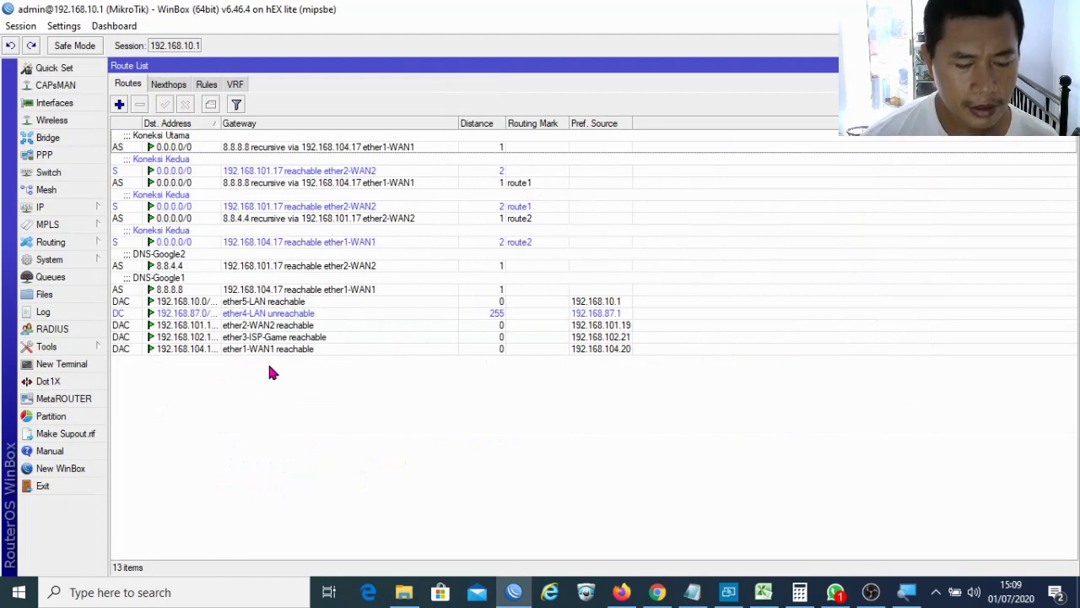
Step: Open the active default route through ether2-WAN2 with routing mark route2 and create a copy of it
click(295, 265)
double_click(308, 219)
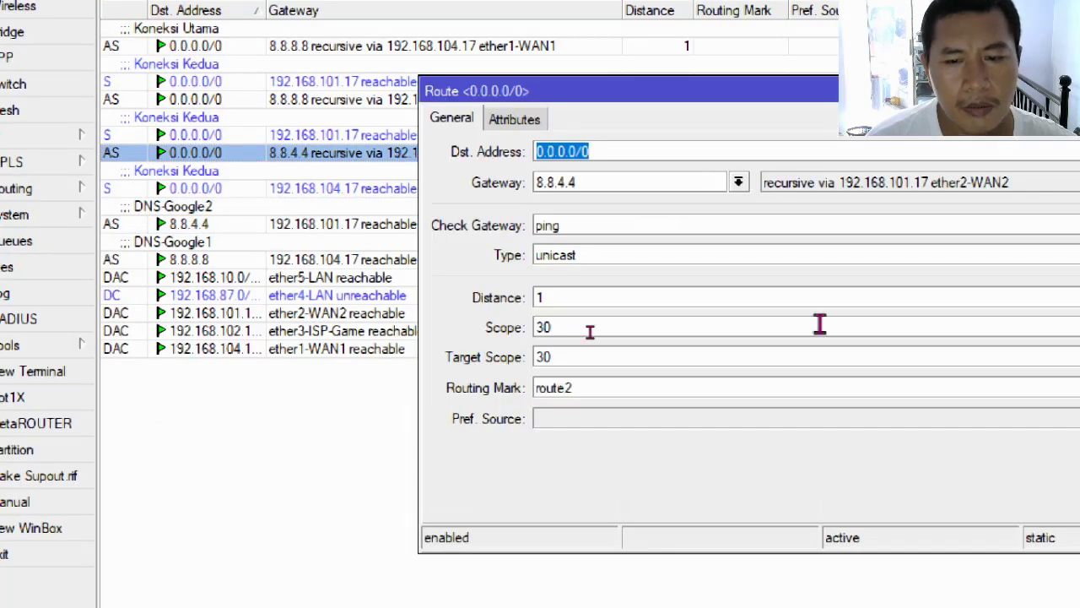
drag(633, 172, 427, 193)
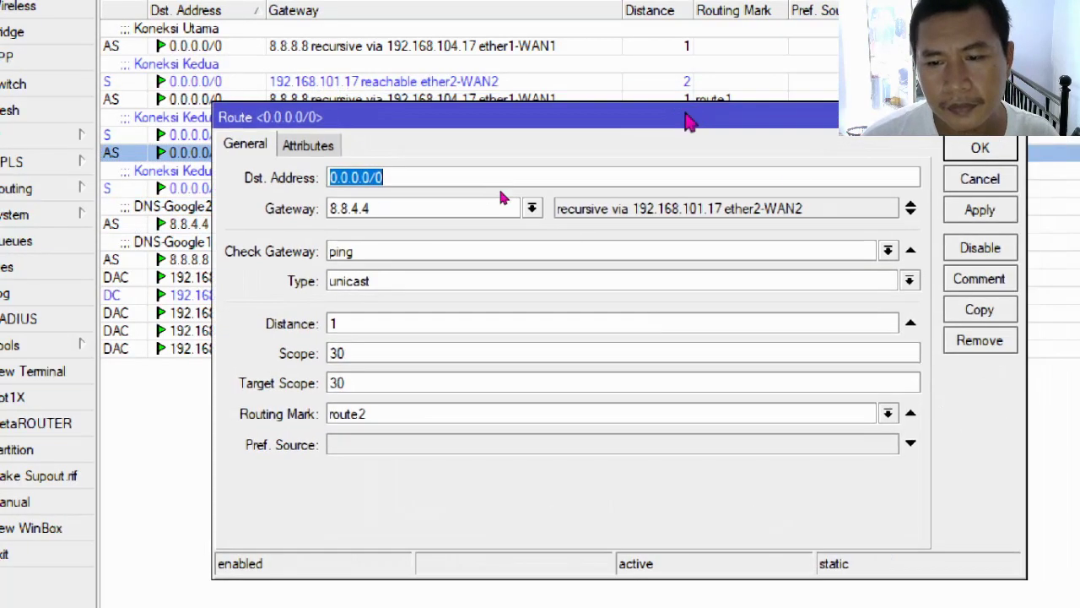
click(976, 309)
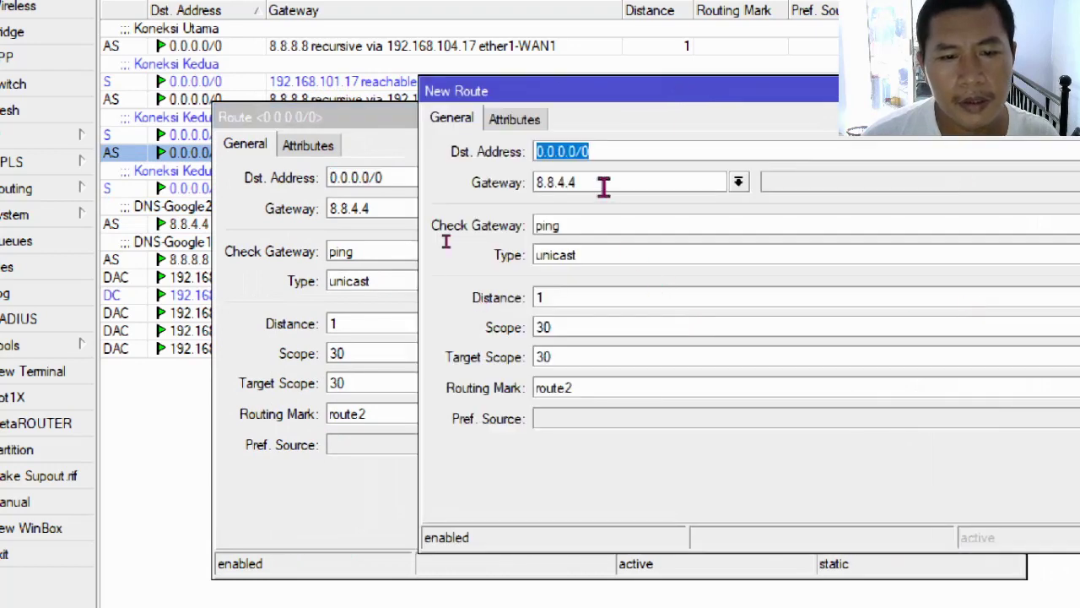
Step: Set the copied default route's gateway to 192.168.102.17 and apply the new route
key(Tab)
text(1)
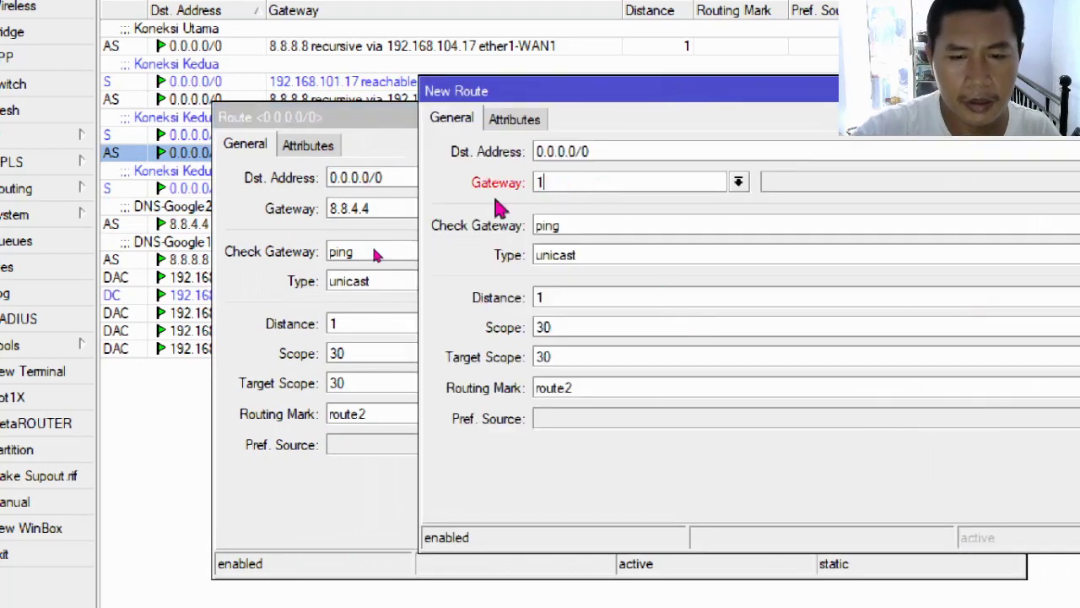
text(92.168.)
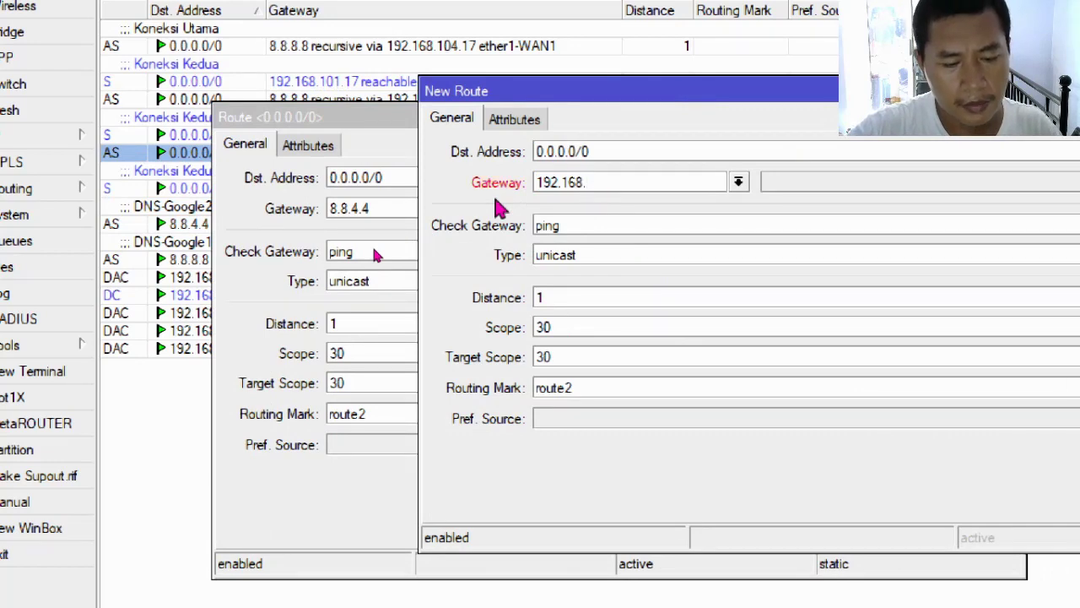
text(10)
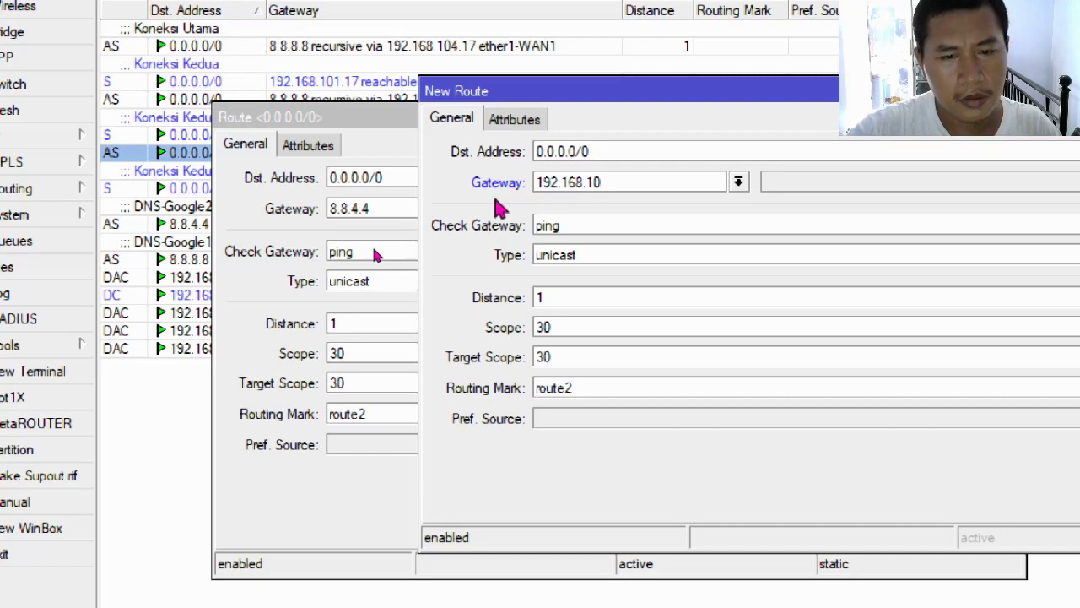
text(2.)
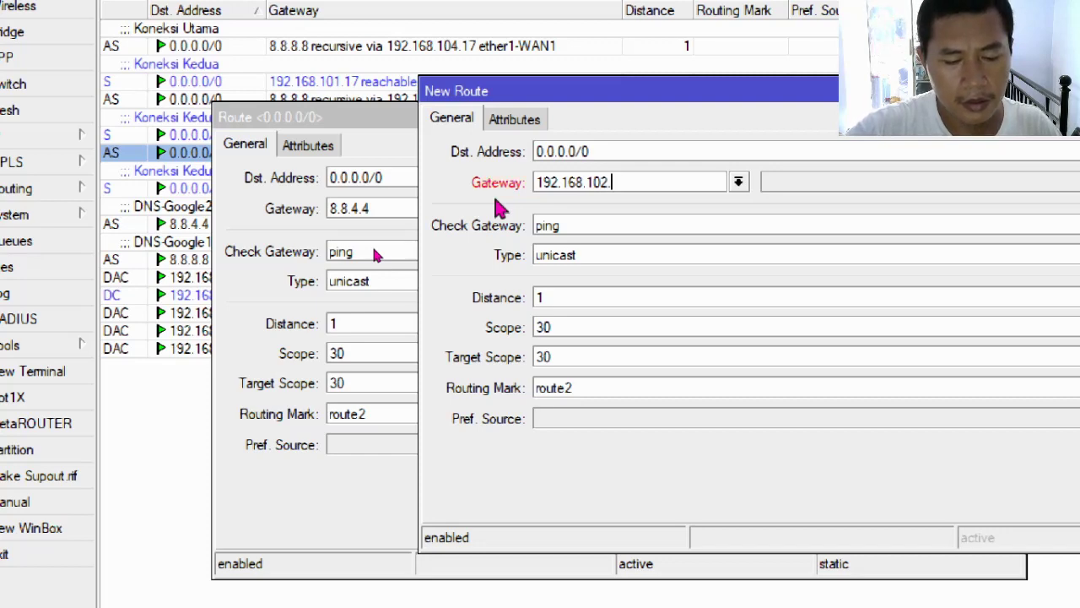
text(17)
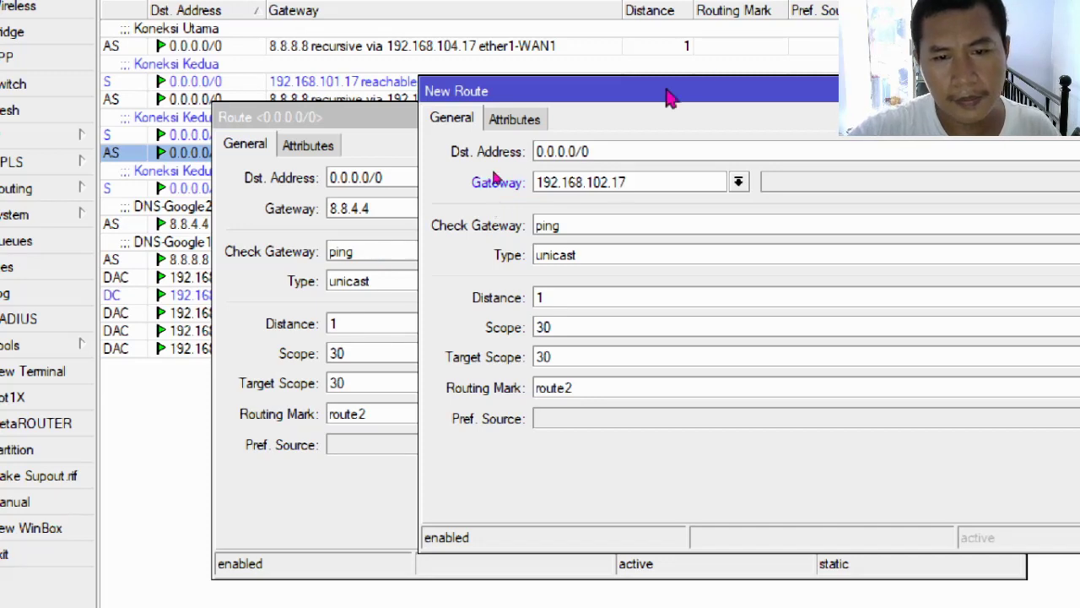
drag(712, 94, 487, 113)
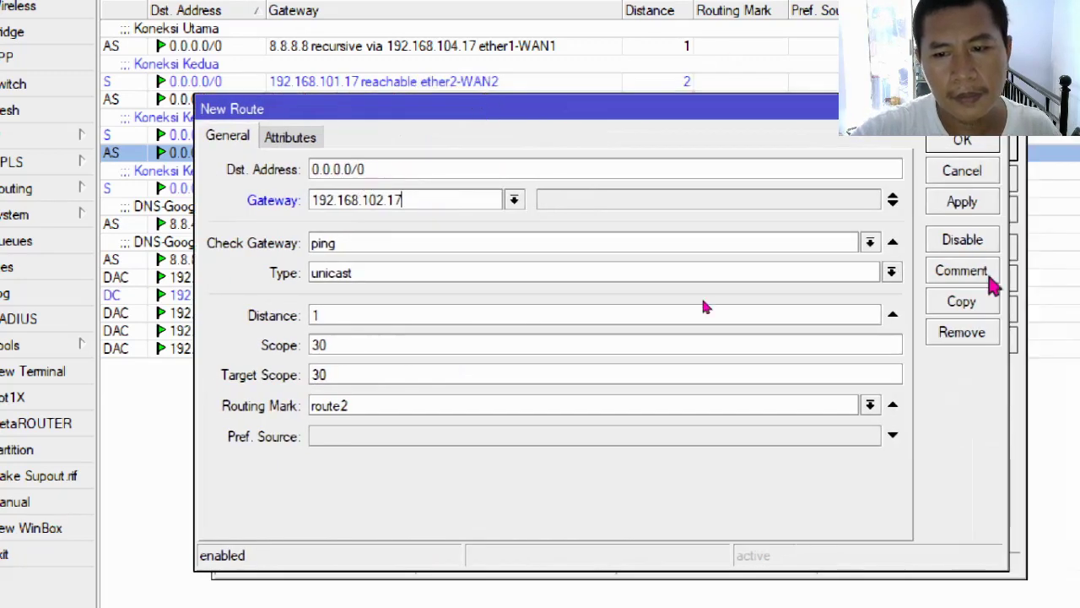
click(985, 211)
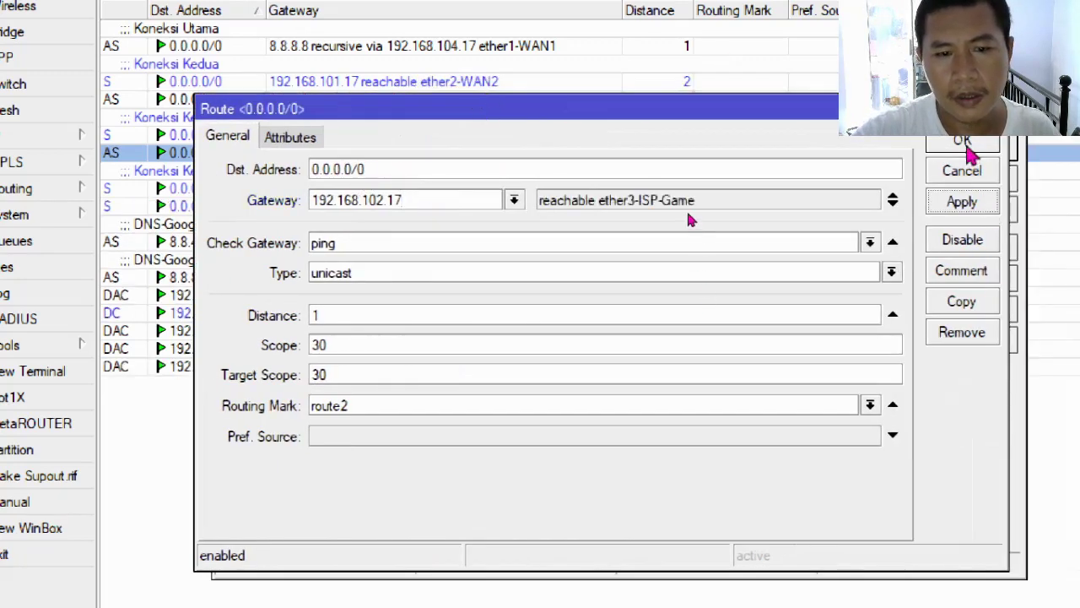
Step: Set the new route's routing mark to route3, save it, close both route windows and select the route in the list
click(361, 406)
key(BackSpace)
text(3)
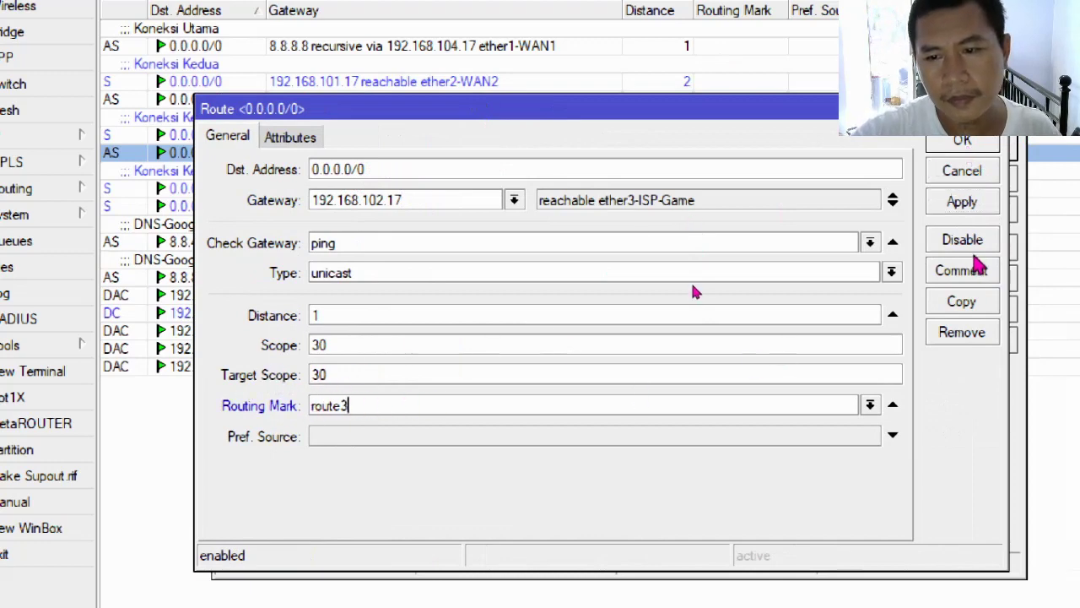
click(986, 206)
click(962, 140)
click(980, 145)
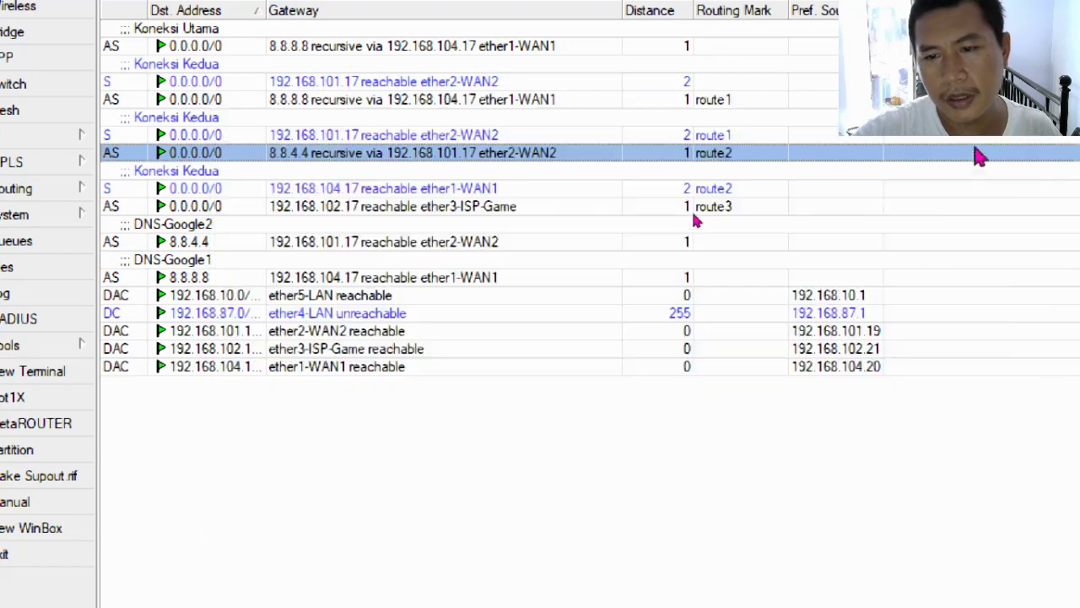
click(745, 207)
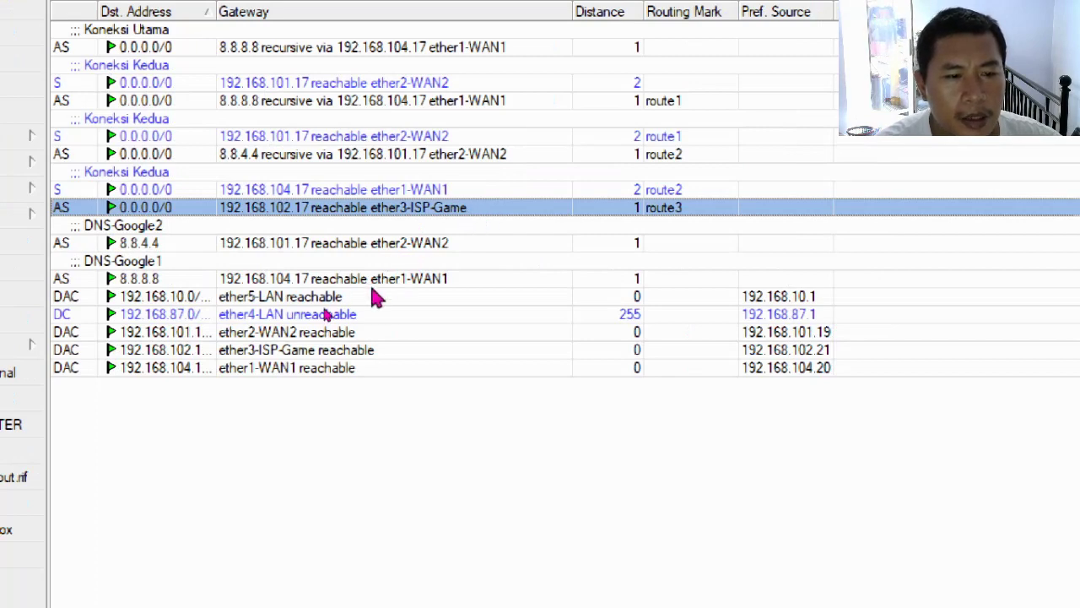
Step: Copy the DNS-Google1 route for 8.8.8.8 and set the copy's destination address to 9.9.9.9
double_click(378, 281)
click(929, 311)
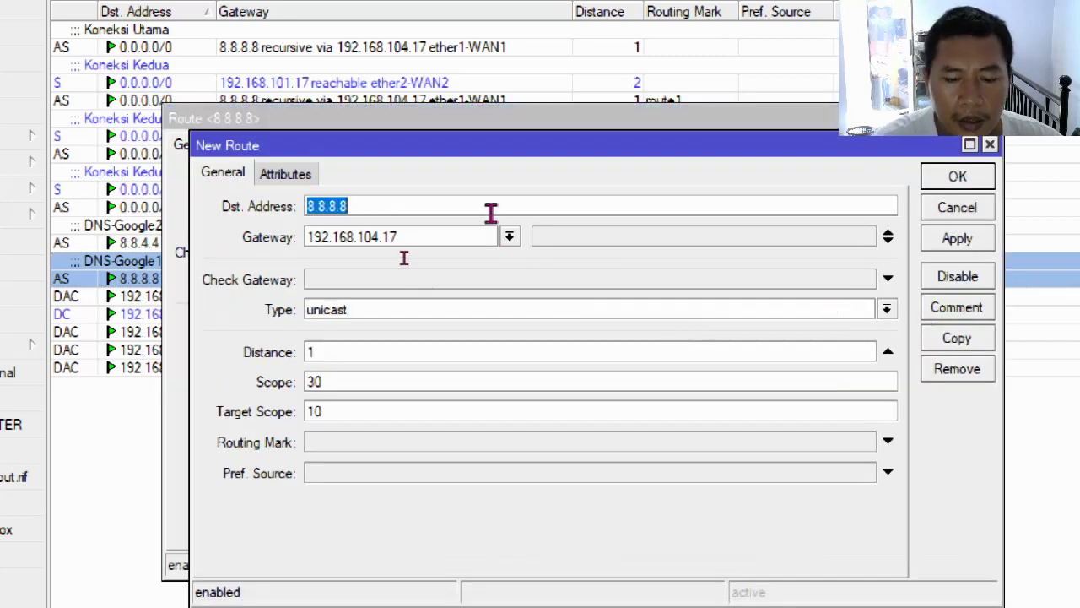
text(9)
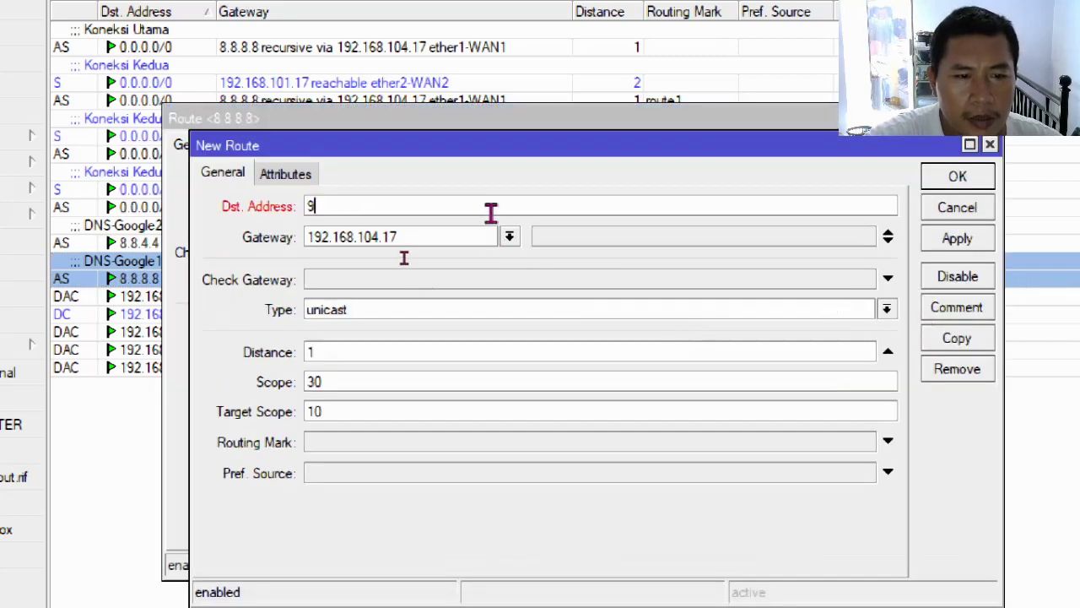
text(.9.9.9)
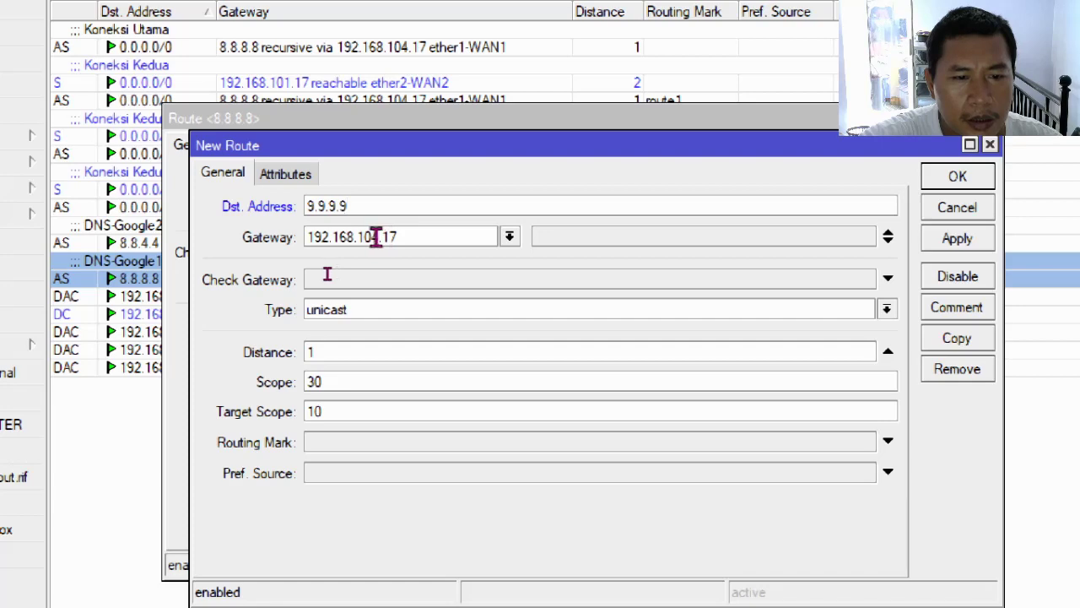
Step: Set the 9.9.9.9 route's gateway to 192.168.102.17, save it and close both route windows
key(Delete)
key(Delete)
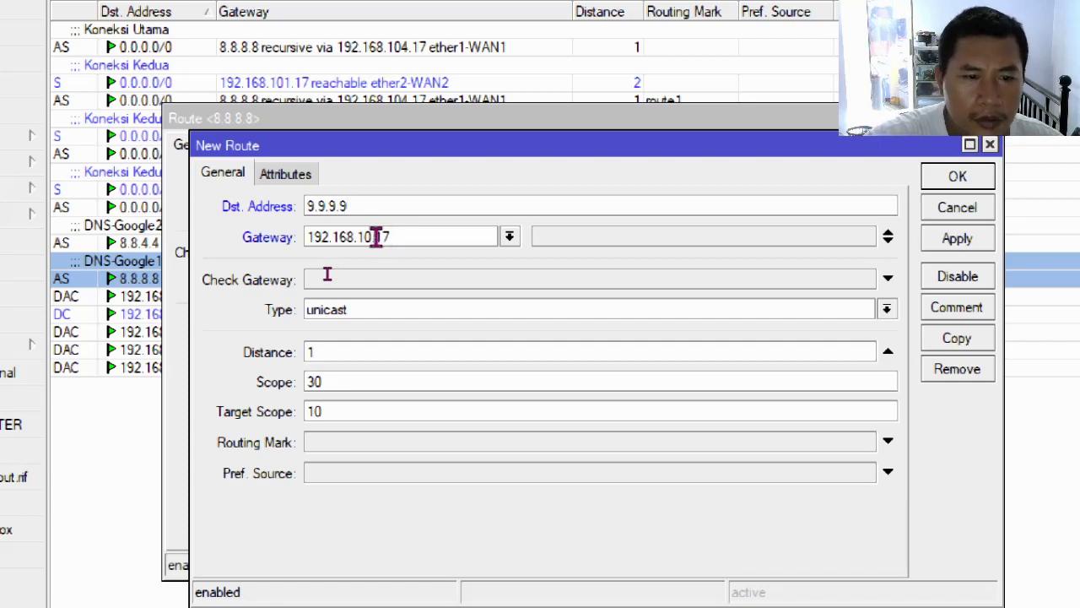
text(2.1)
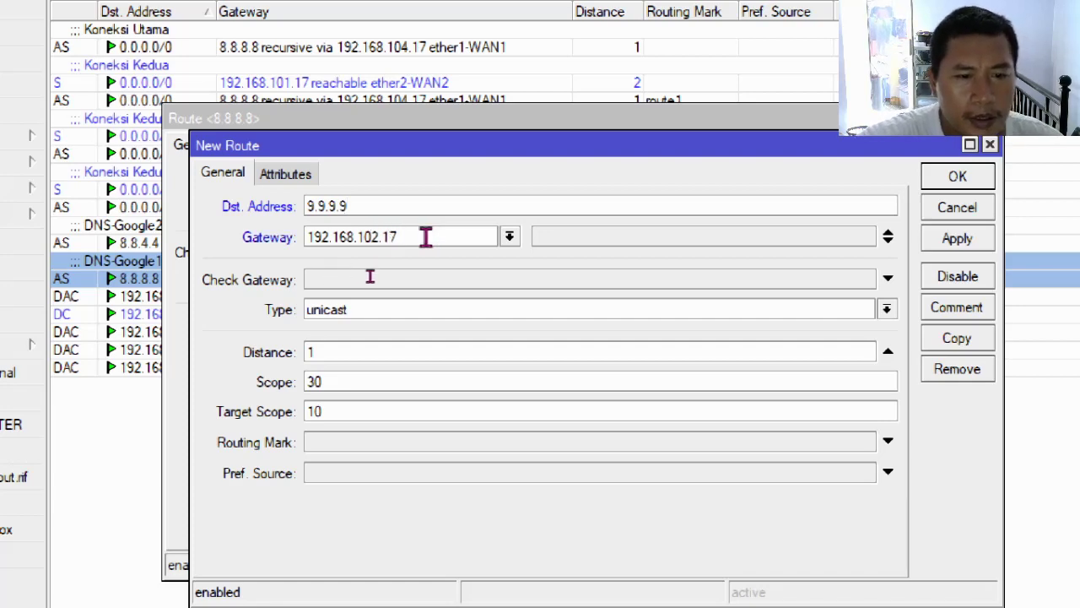
click(473, 238)
click(980, 244)
click(337, 204)
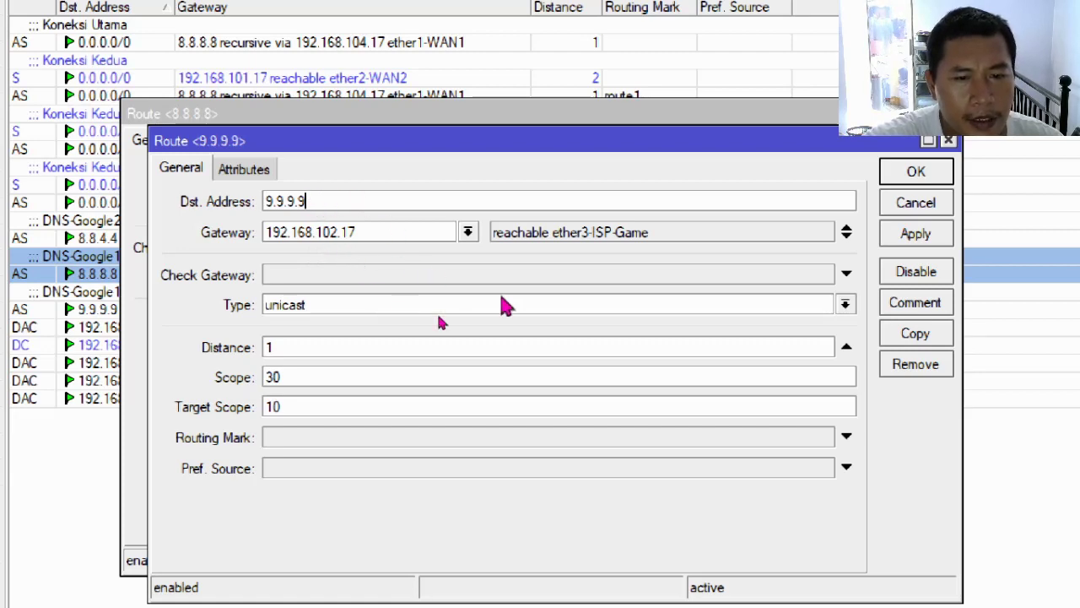
click(915, 171)
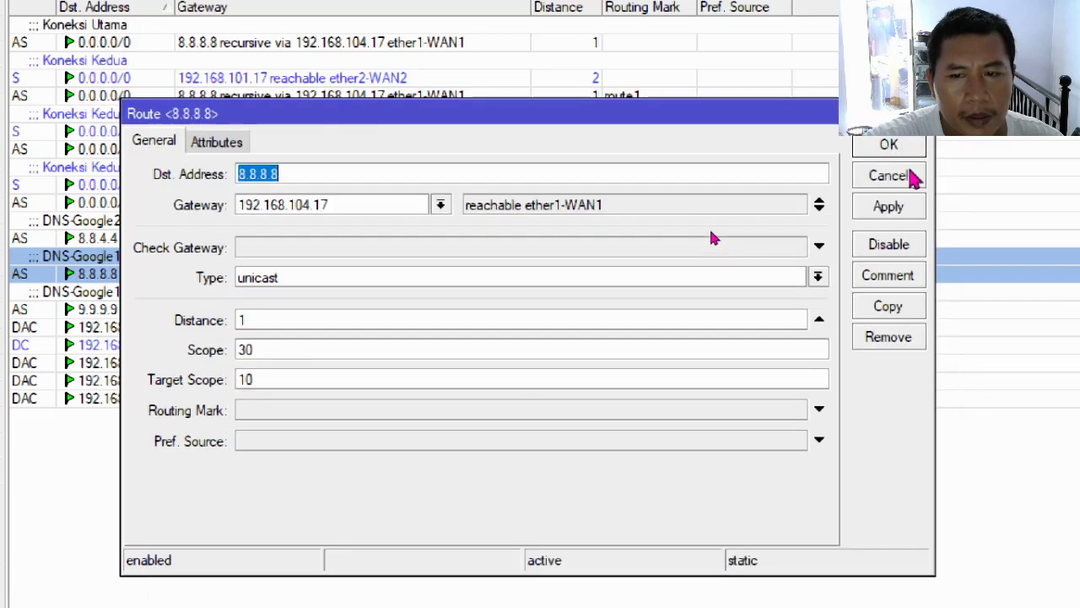
click(880, 153)
Step: Shorten the comment of the 9.9.9.9 route to DNS-
right_click(85, 297)
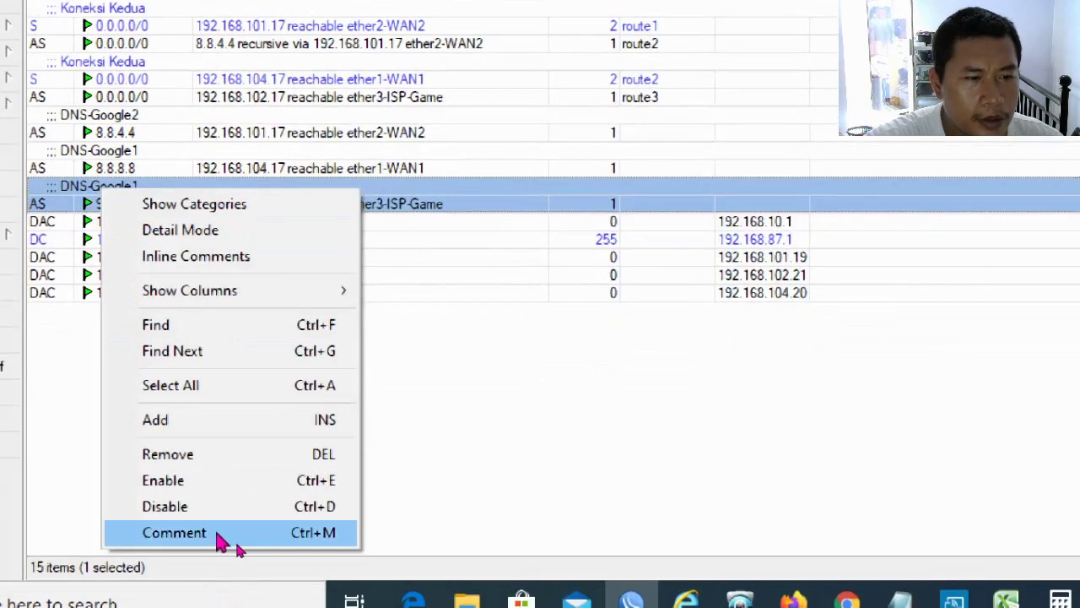
click(224, 531)
click(679, 177)
key(BackSpace)
key(BackSpace)
key(BackSpace)
key(BackSpace)
key(BackSpace)
key(BackSpace)
key(BackSpace)
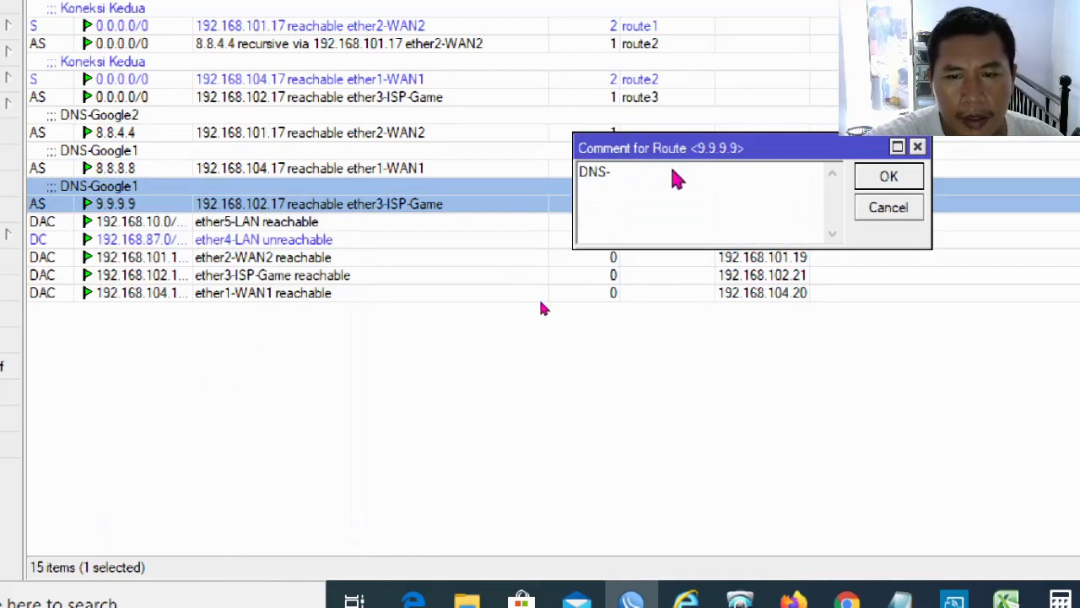
click(887, 182)
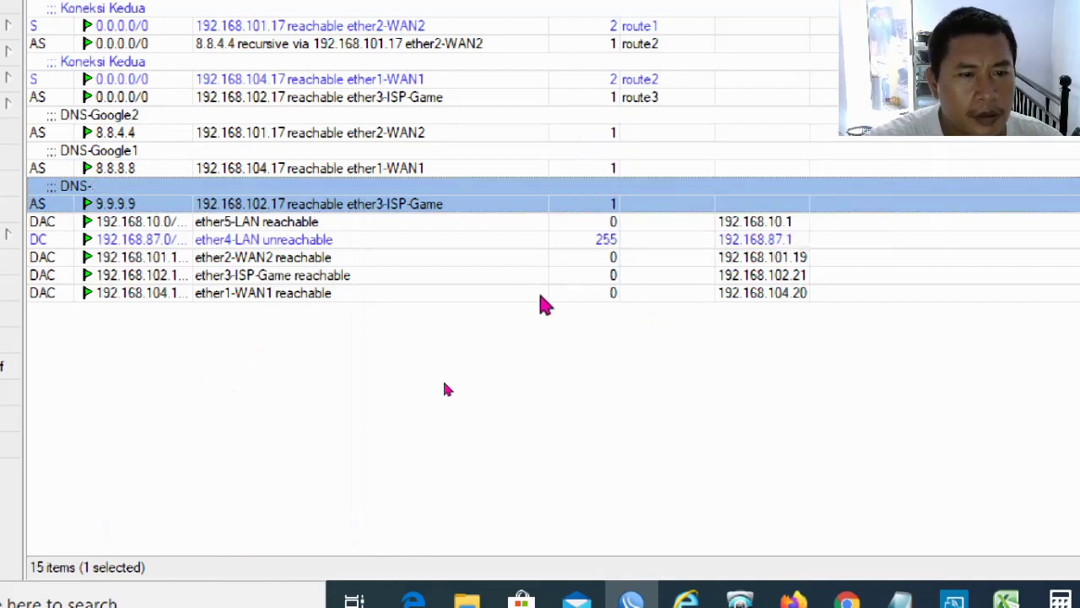
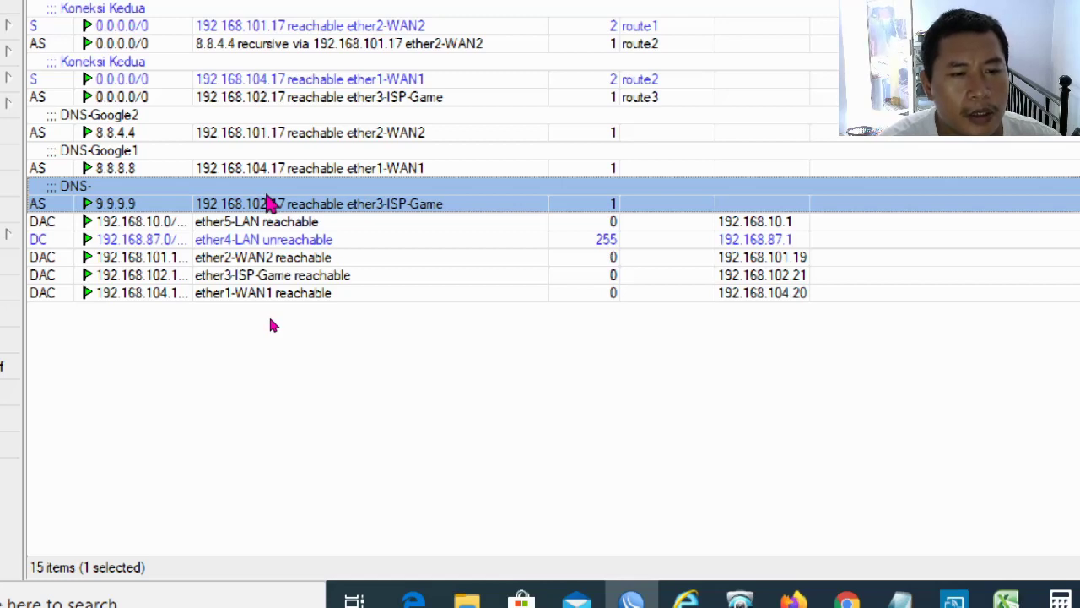
Step: Set the gateway of the route3 default route through ether3-ISP-Game to 9.9.9.9 and save the route
click(212, 100)
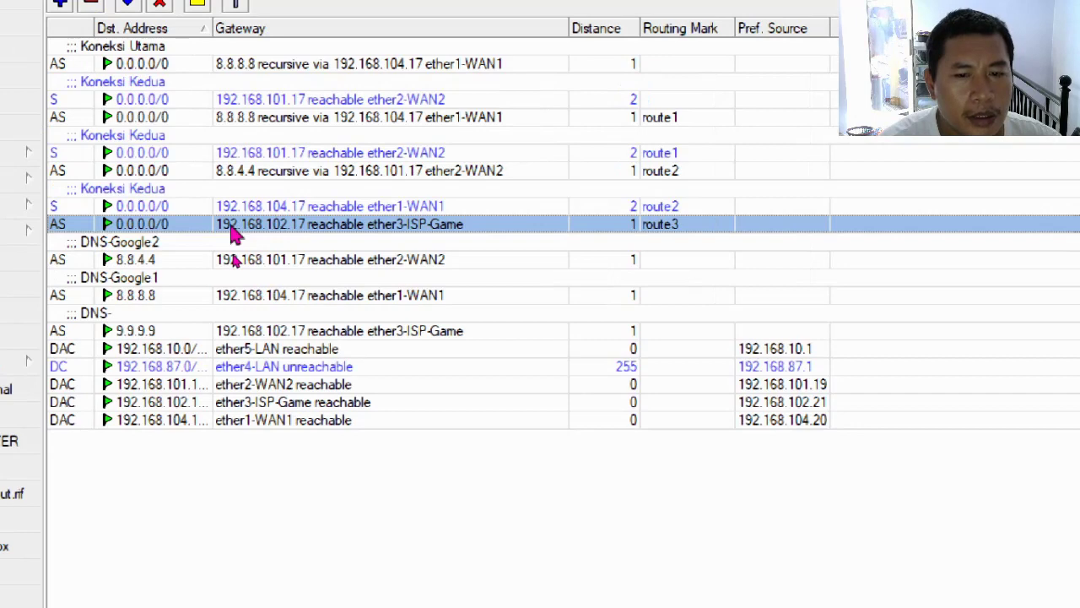
double_click(231, 227)
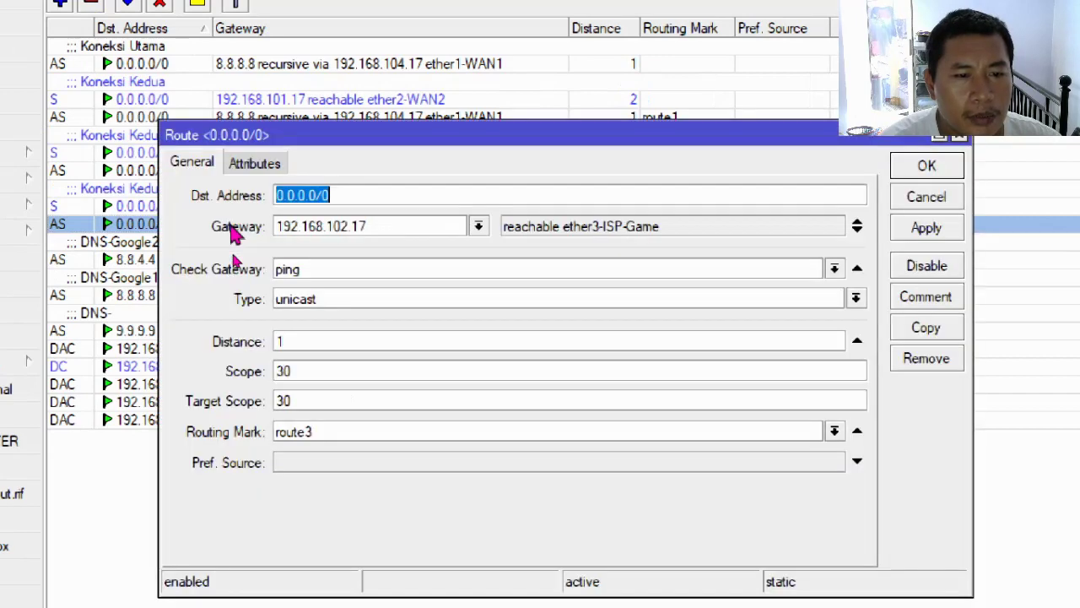
click(390, 225)
key(BackSpace)
key(BackSpace)
key(BackSpace)
key(BackSpace)
key(BackSpace)
key(BackSpace)
key(BackSpace)
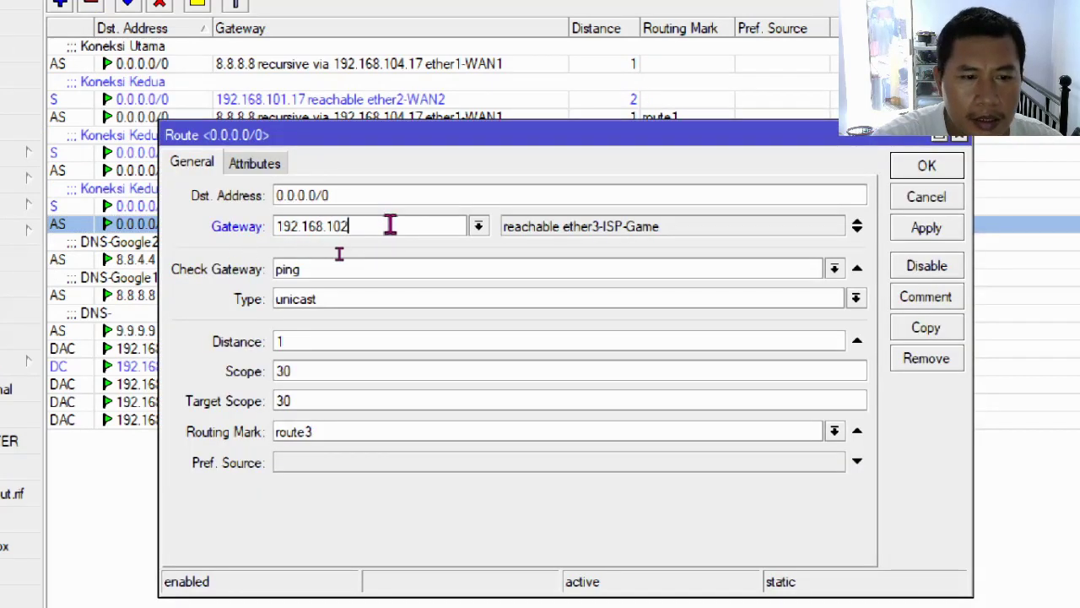
key(BackSpace)
key(BackSpace)
key(BackSpace)
key(BackSpace)
key(BackSpace)
key(BackSpace)
key(BackSpace)
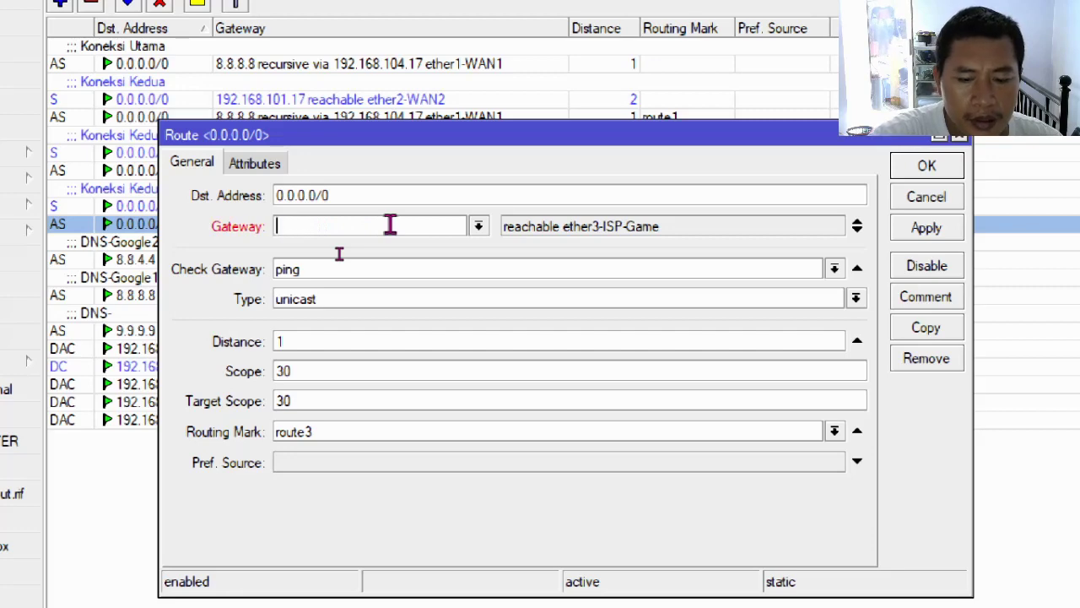
text(9)
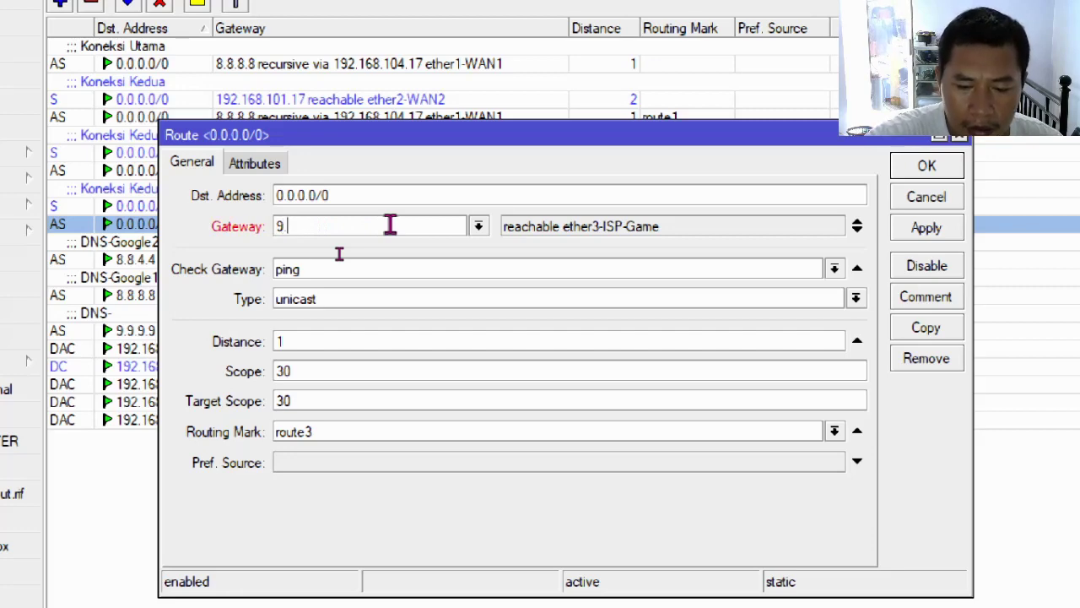
text(.9.9.9)
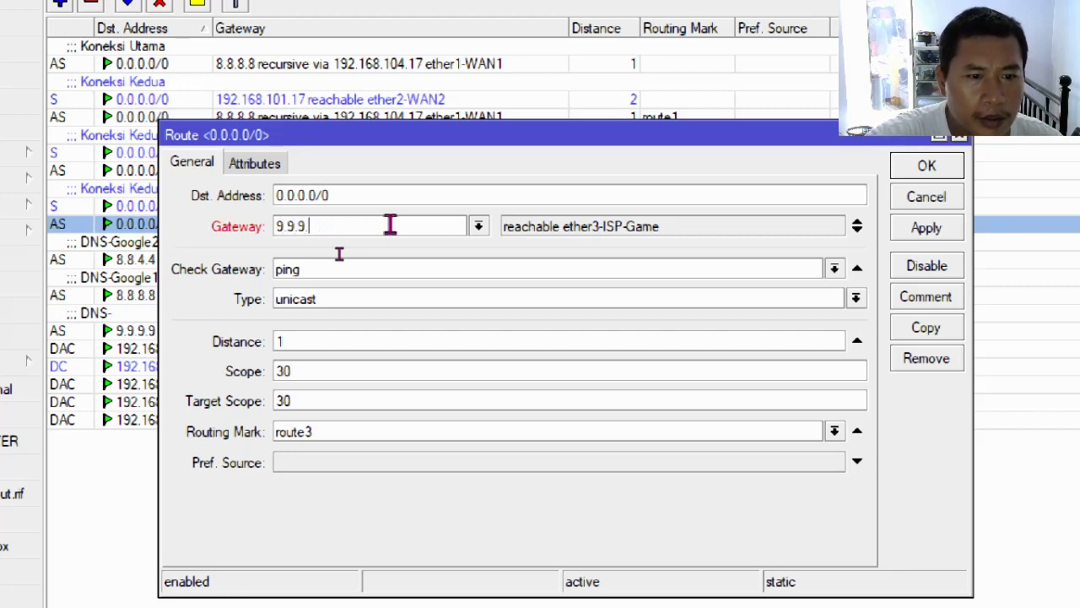
click(925, 232)
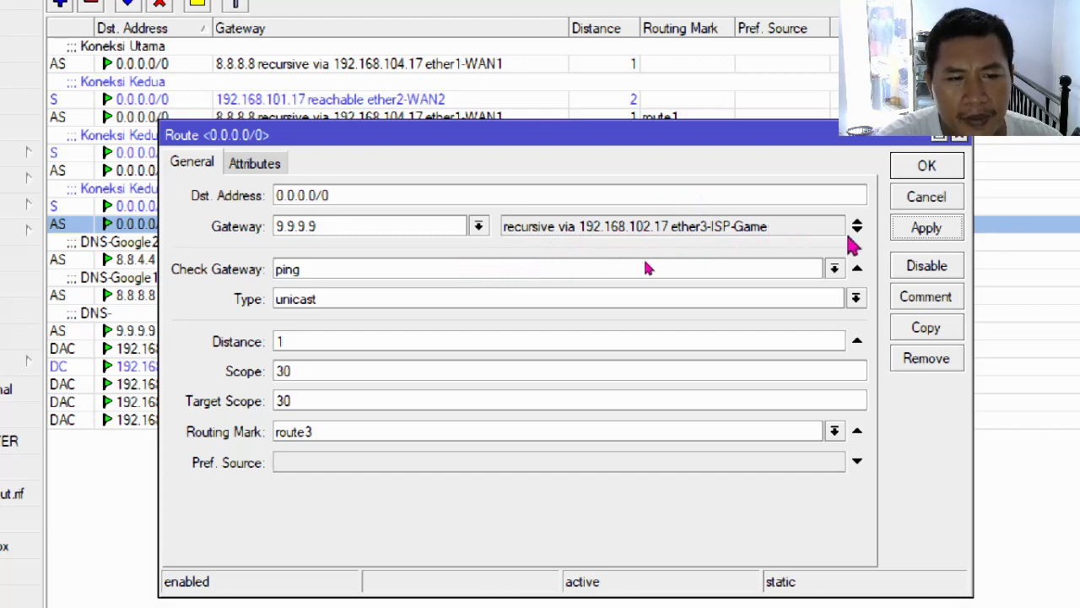
click(936, 167)
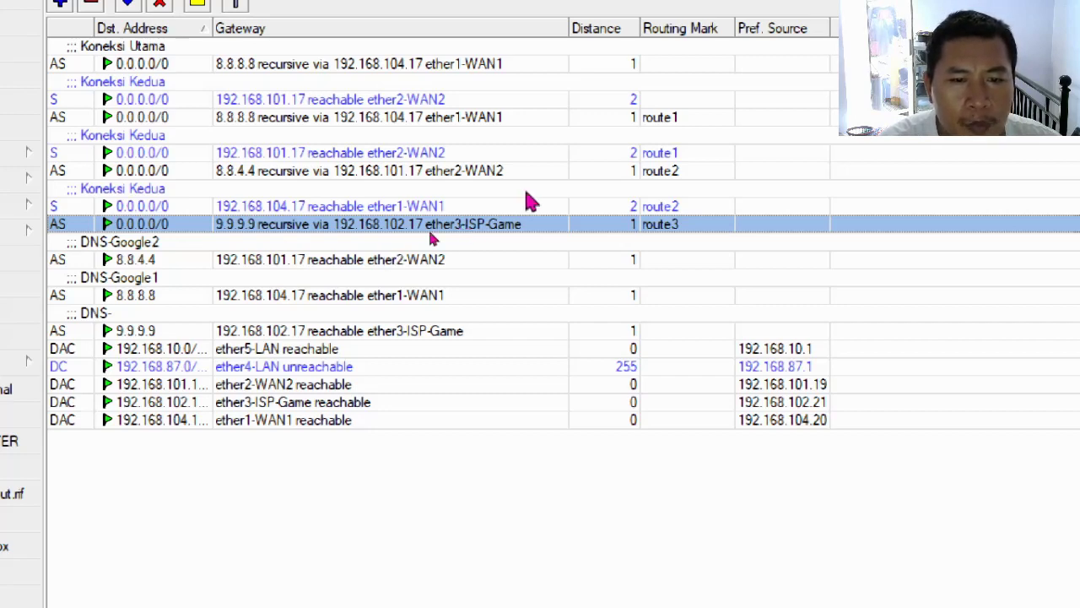
Step: Copy the distance-2 route1 default route via 192.168.101.17, save the copy with routing mark route3 and close both route windows
double_click(317, 154)
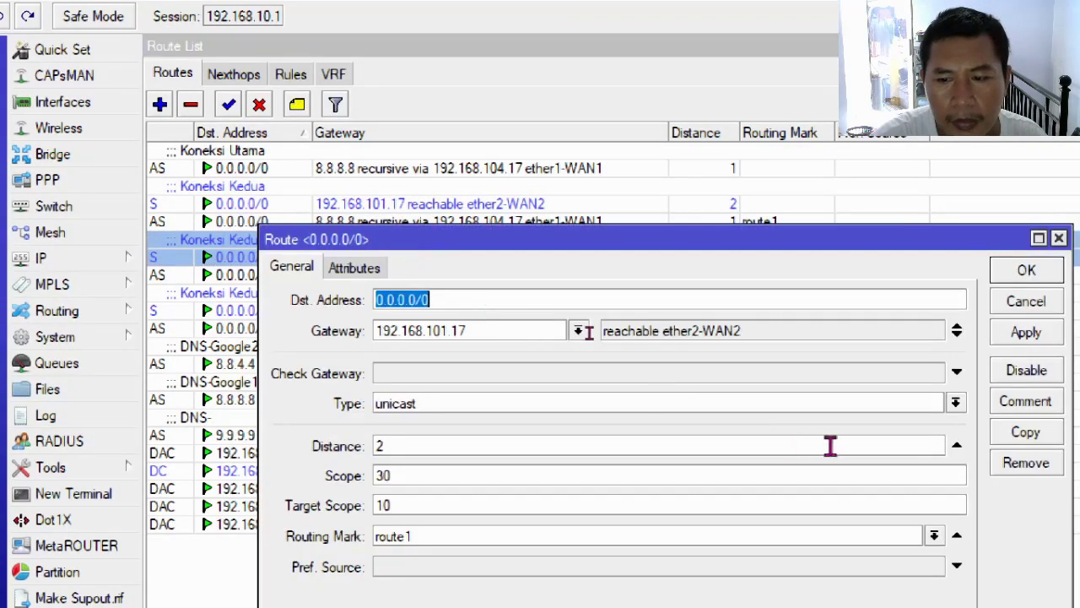
click(1011, 434)
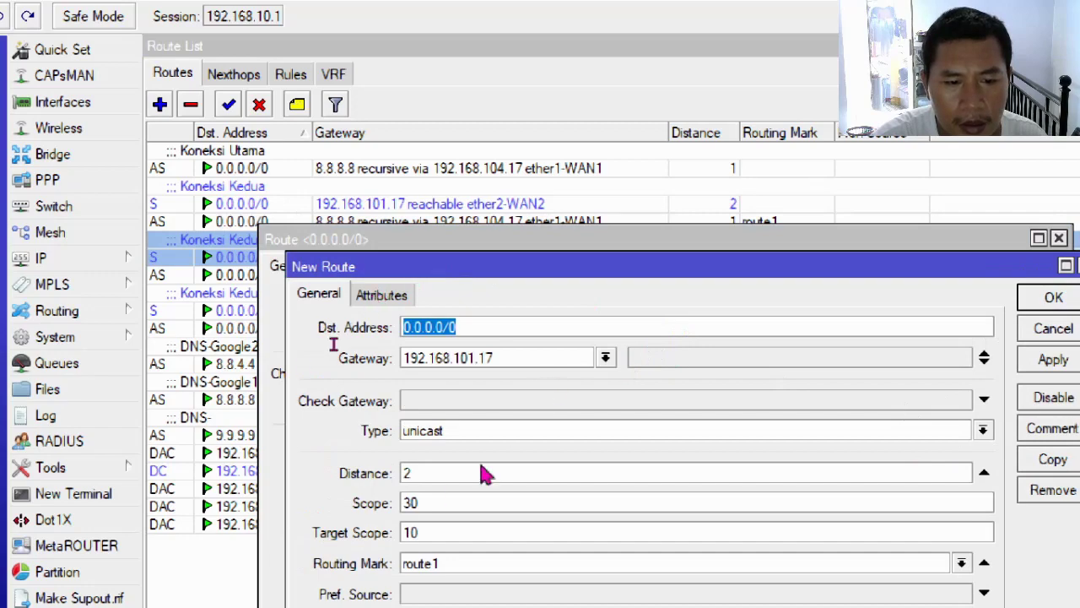
drag(604, 270, 556, 120)
click(440, 412)
key(BackSpace)
text(3)
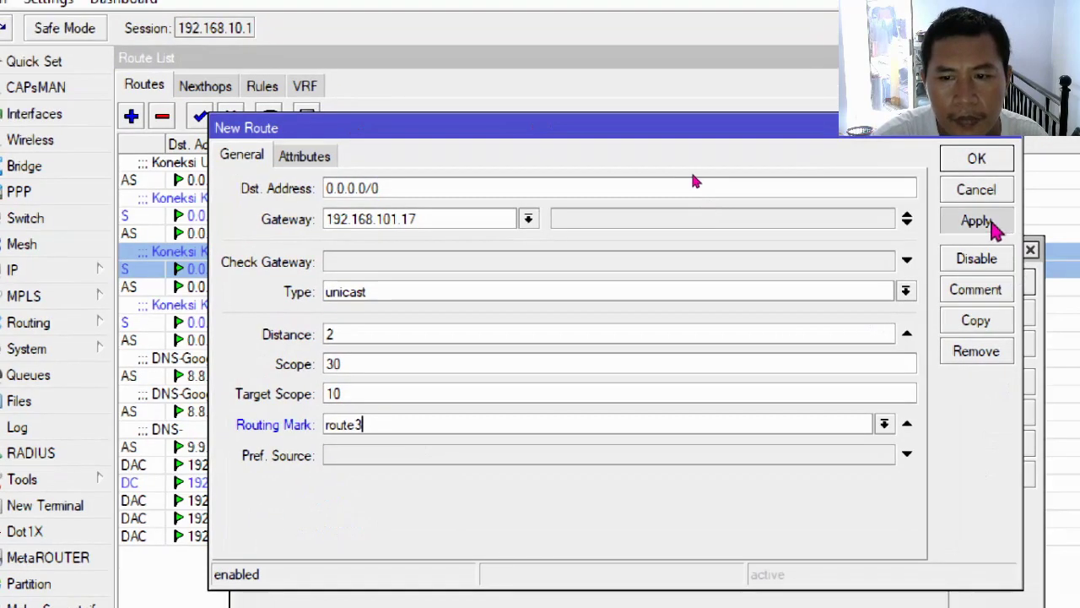
click(1020, 213)
click(977, 160)
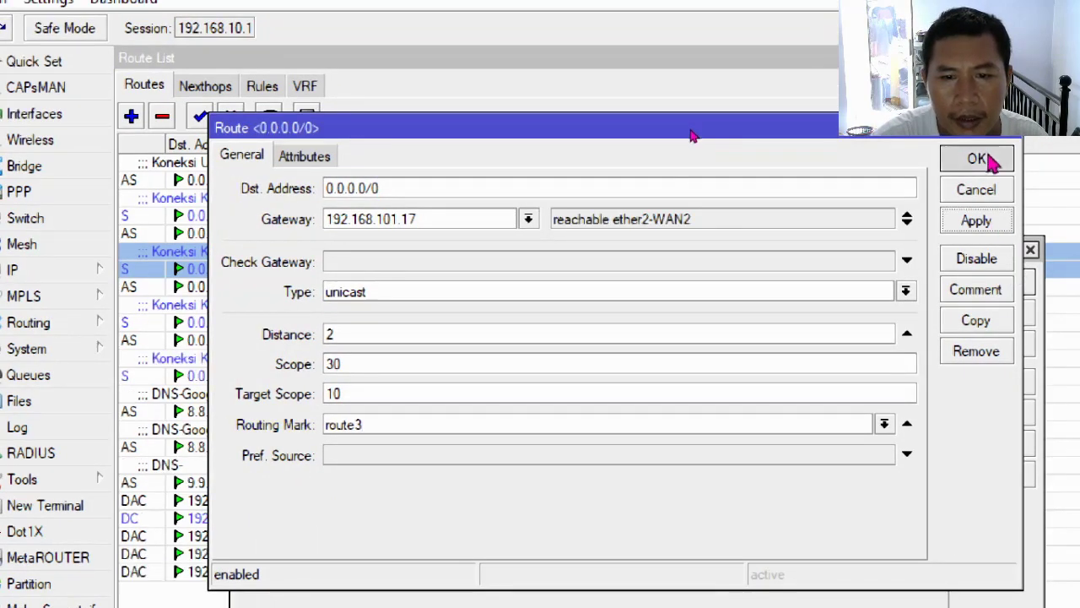
click(994, 282)
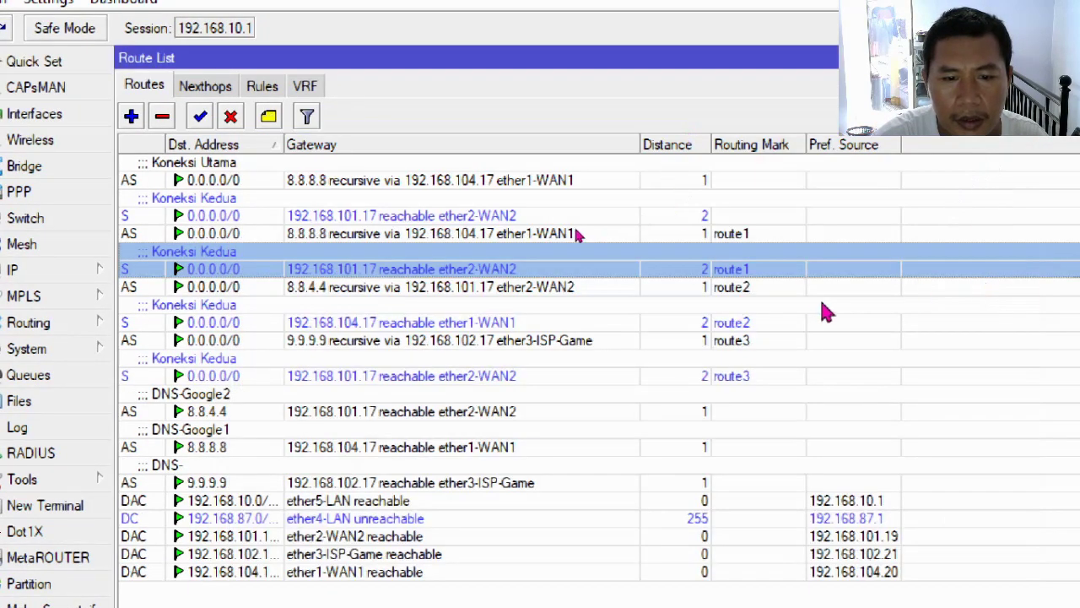
click(749, 376)
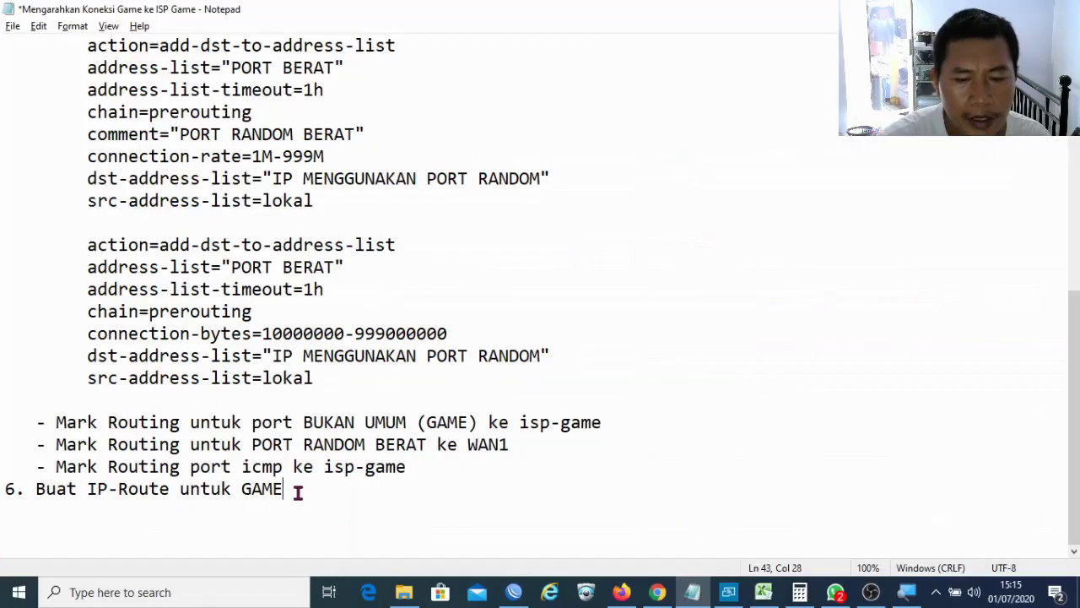
Step: In the Notepad notes, add item 7, "Menambahkan 3 Route khusus untuk Game/ICM", below item 6
key(Return)
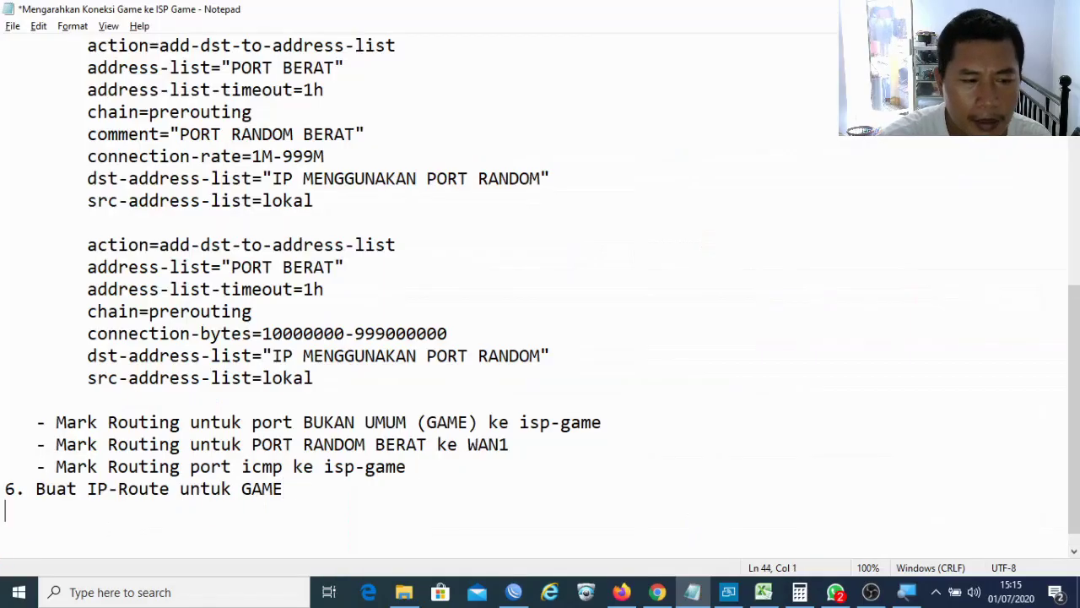
text(7)
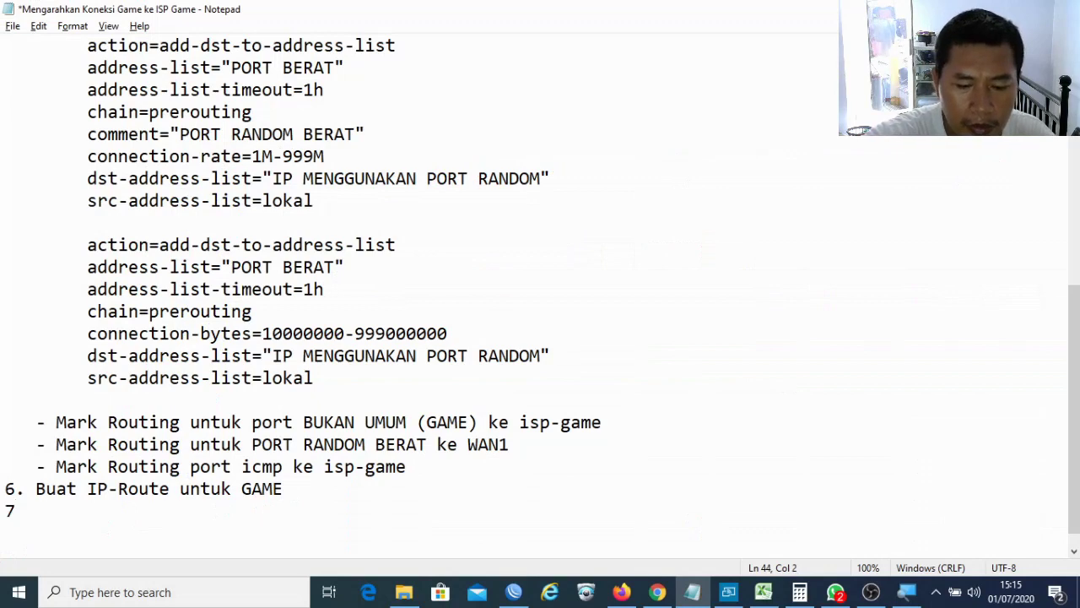
text(,=)
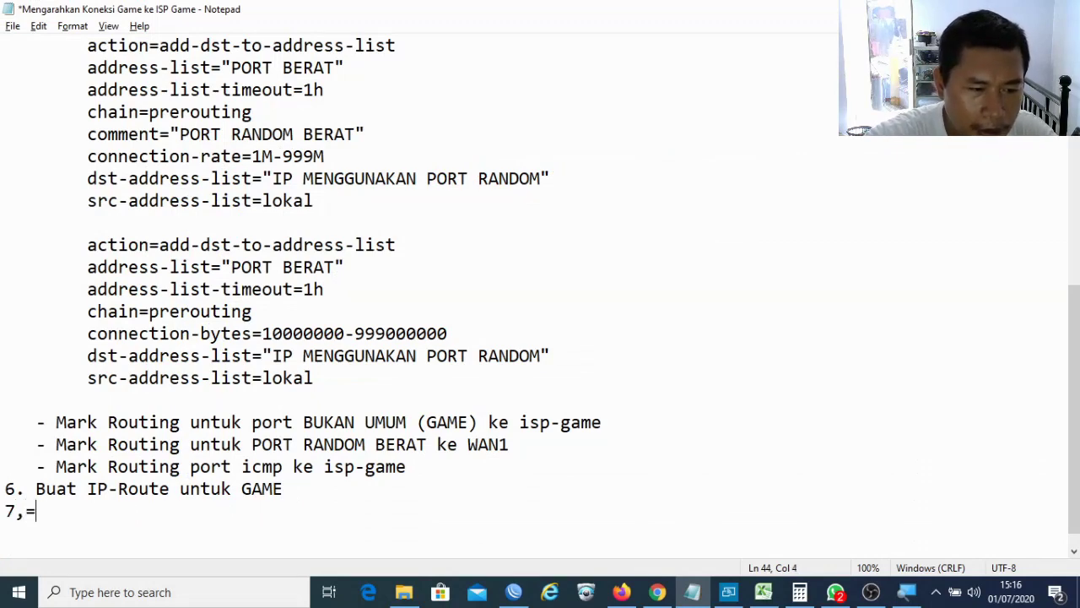
key(BackSpace)
key(BackSpace)
text(. )
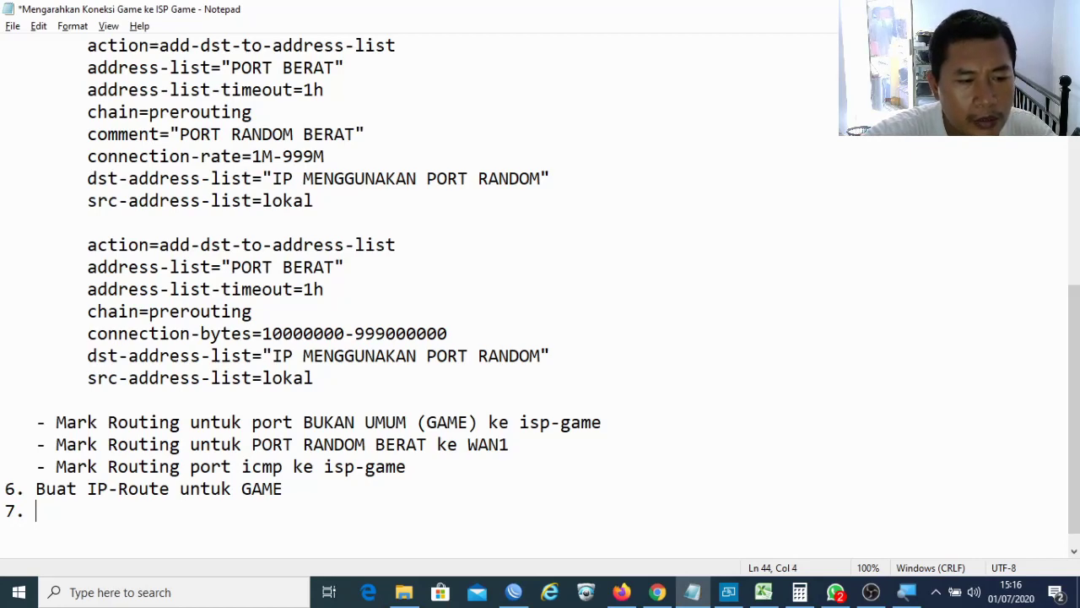
text(Menambahkan )
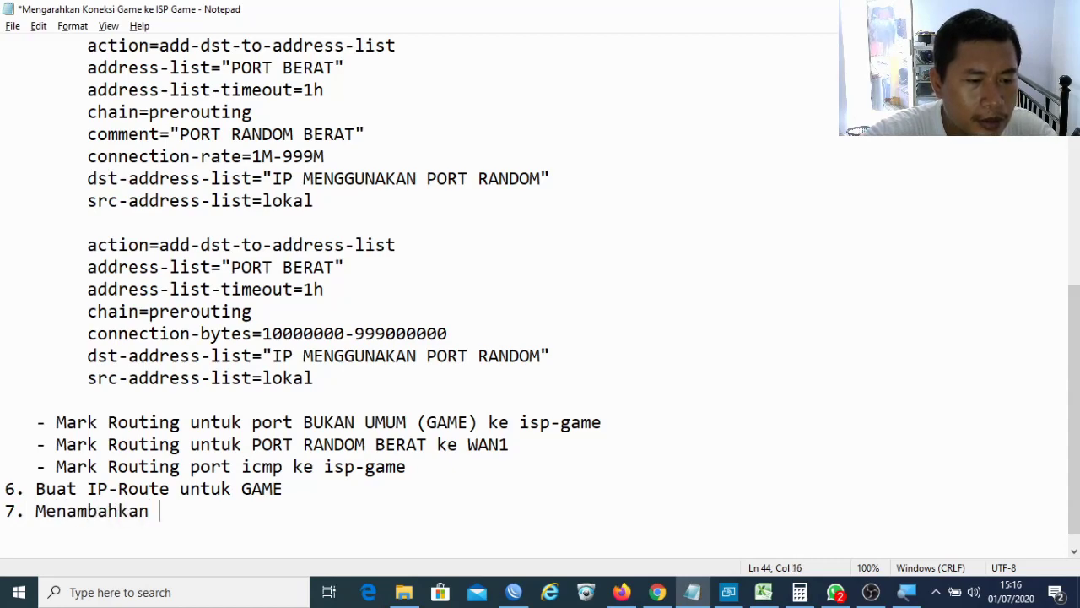
text(3 Route khusus untuk Game/ICM)
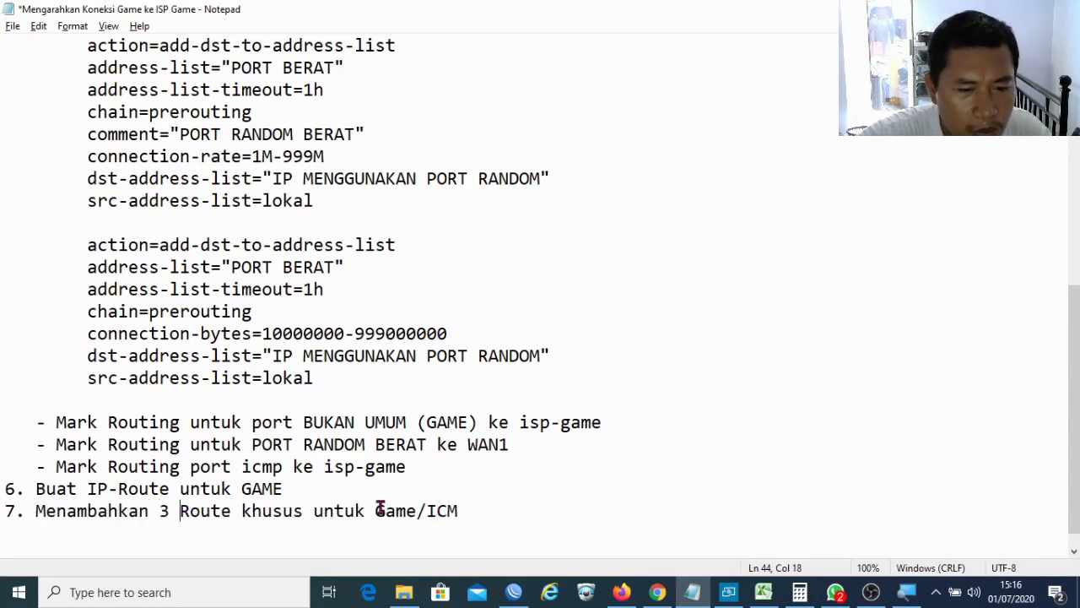
Step: Replace "Game/ICM" in item 7 with "Interface" and add item 8, "Merubah Manggle Output mark routingnya"
key(BackSpace)
key(BackSpace)
key(BackSpace)
key(BackSpace)
key(BackSpace)
key(BackSpace)
key(BackSpace)
key(BackSpace)
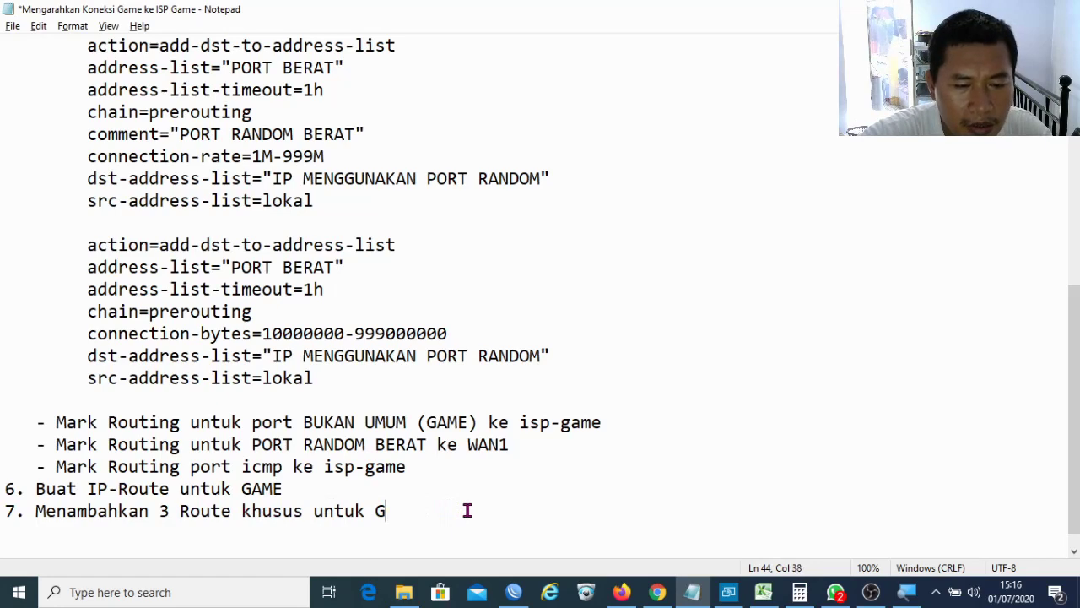
text(Inter)
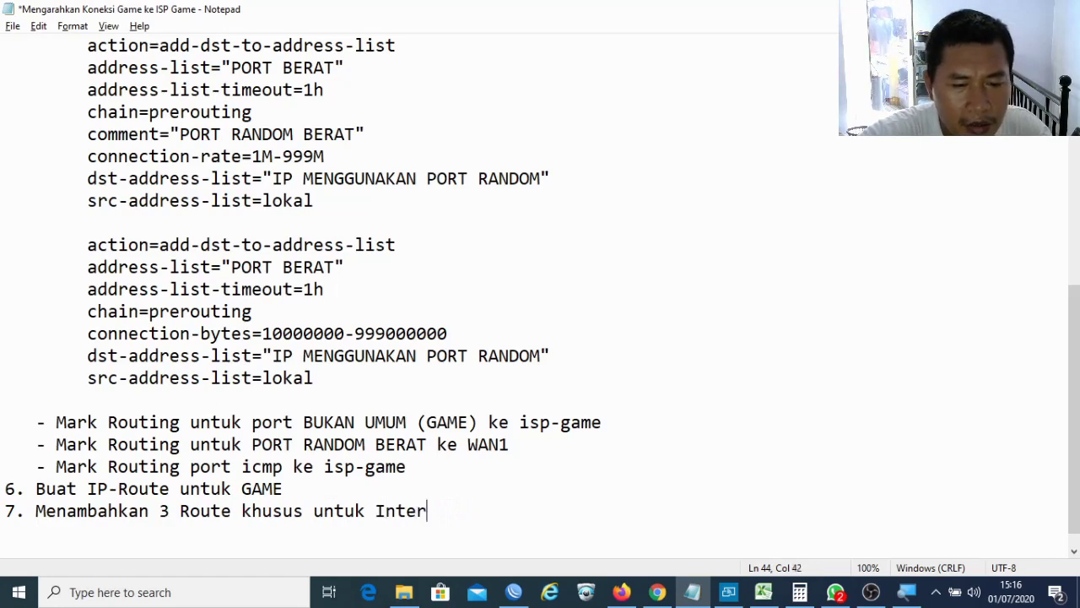
text(face)
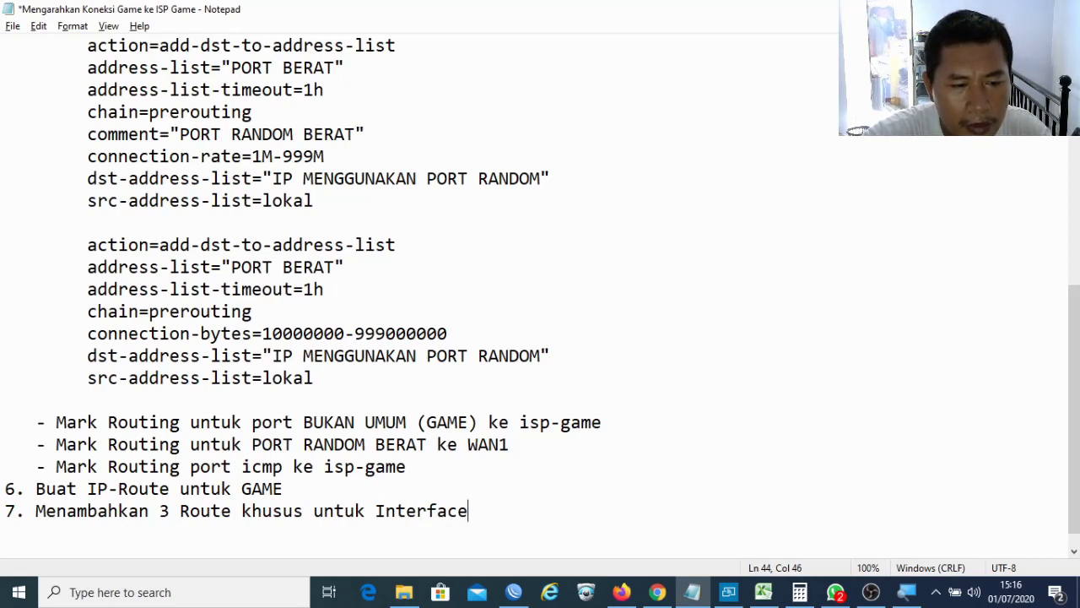
key(Return)
text(8. Merubah Manggle Output mark routingnya)
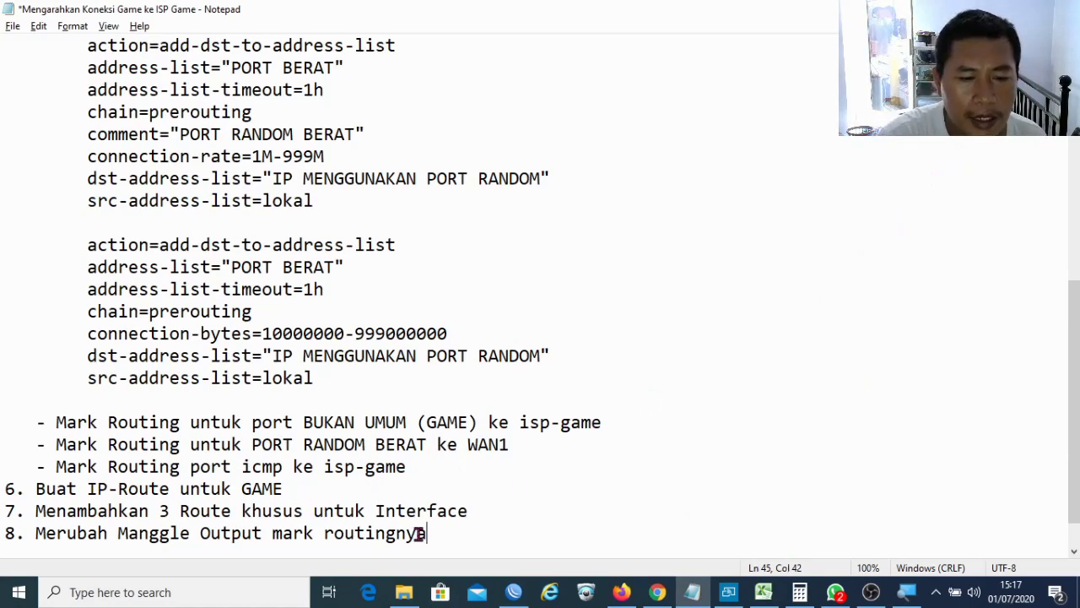
Step: Switch to WinBox and make a copy of the Koneksi Utama default route that uses gateway 8.8.8.8
click(513, 593)
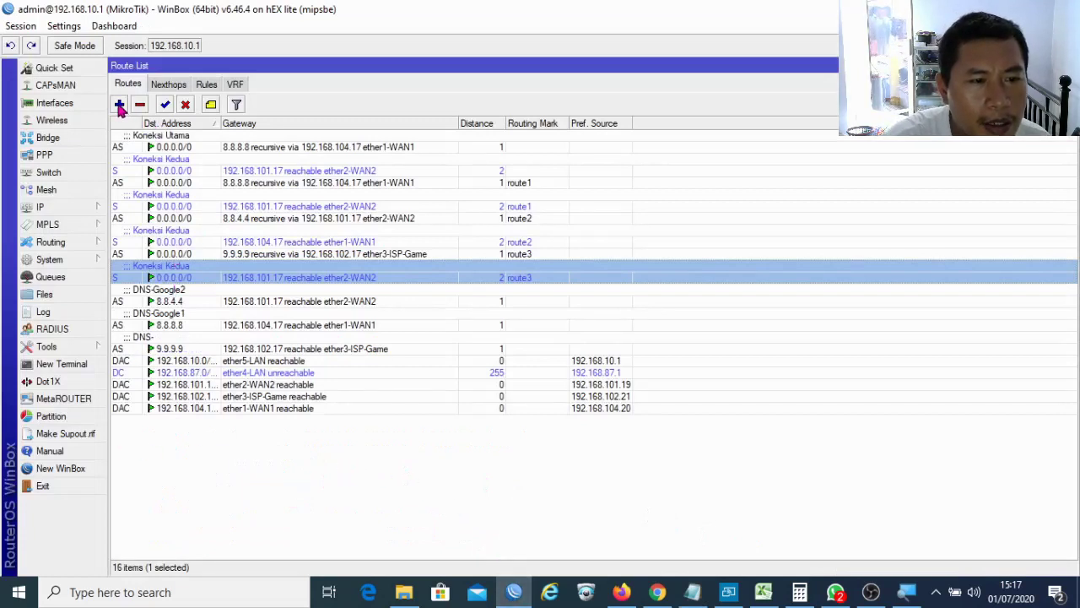
click(182, 147)
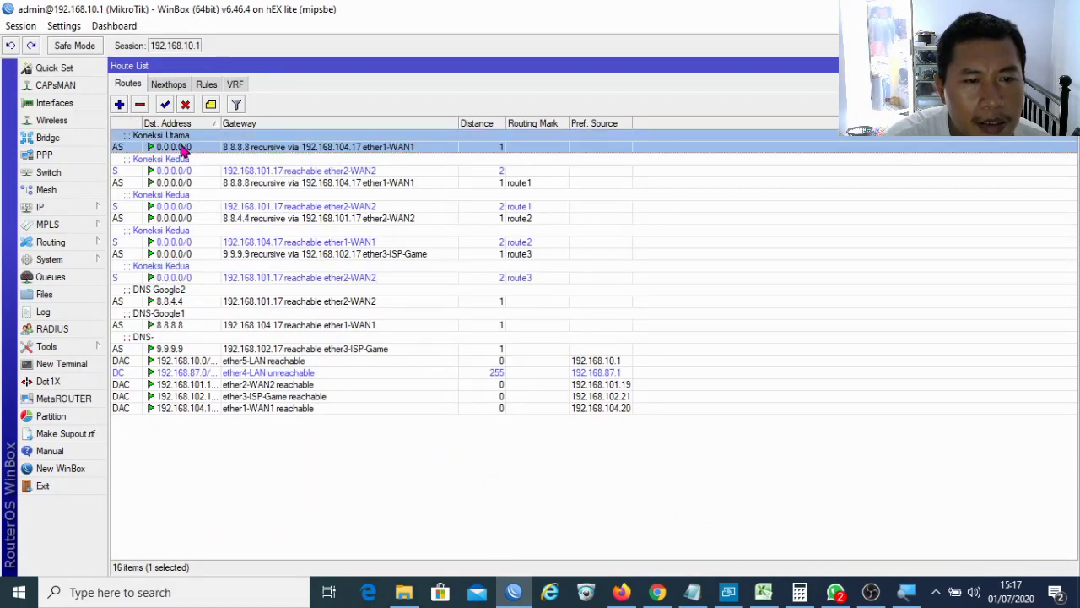
double_click(182, 149)
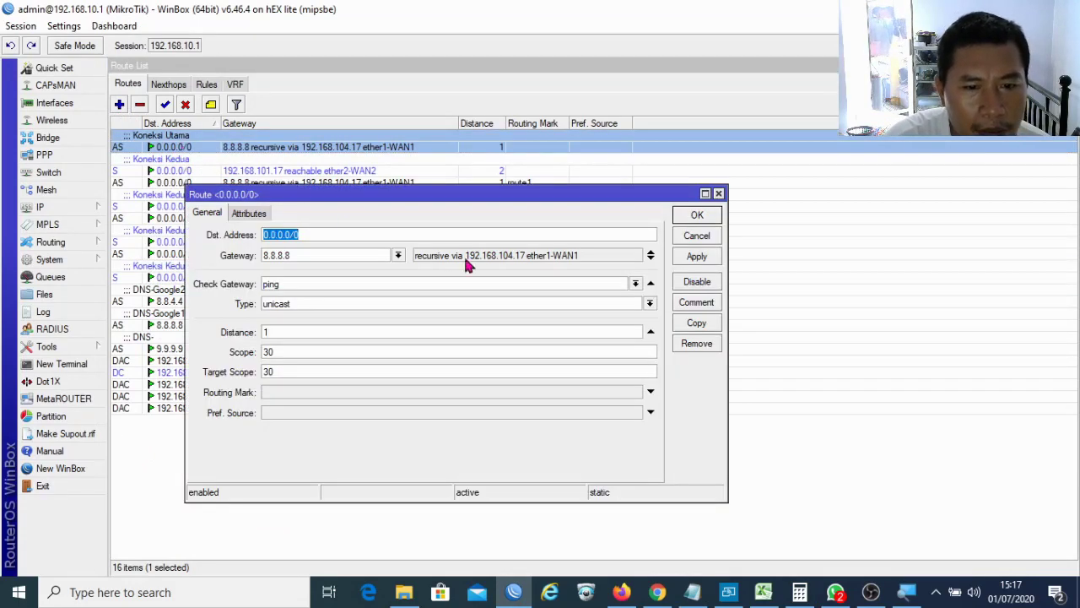
click(692, 326)
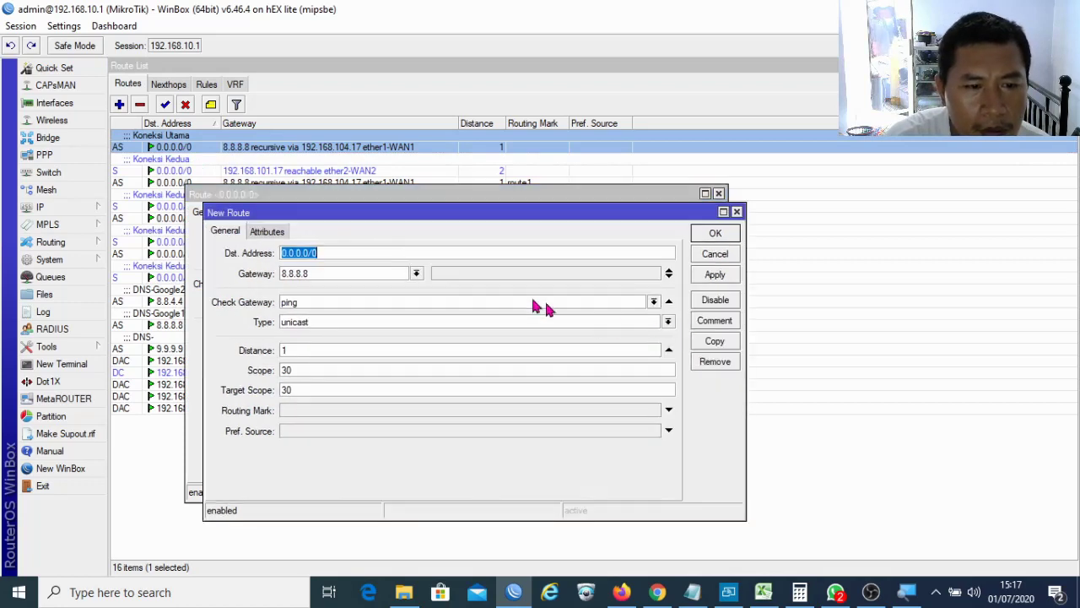
Step: Set the copied default route's gateway to 192.168.104.17
click(379, 274)
key(BackSpace)
key(BackSpace)
key(BackSpace)
key(BackSpace)
key(BackSpace)
key(BackSpace)
key(BackSpace)
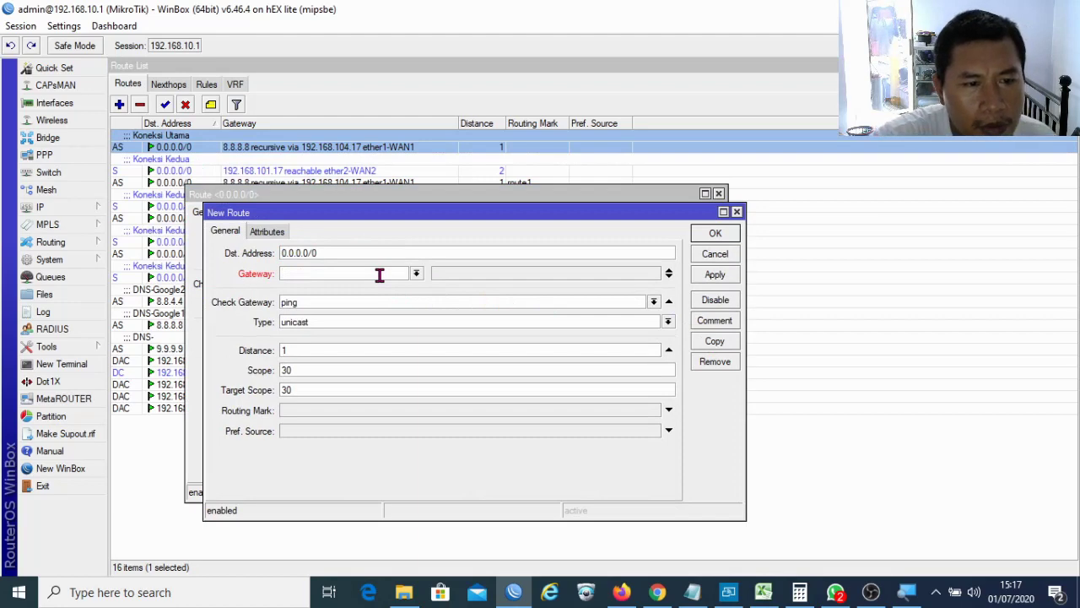
text(19)
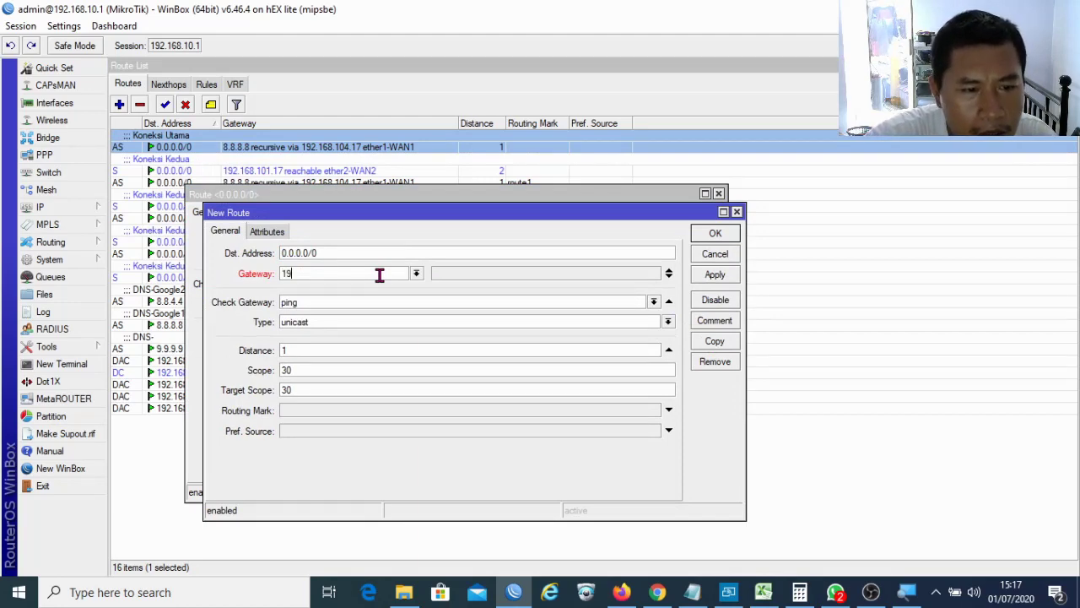
text(2.1)
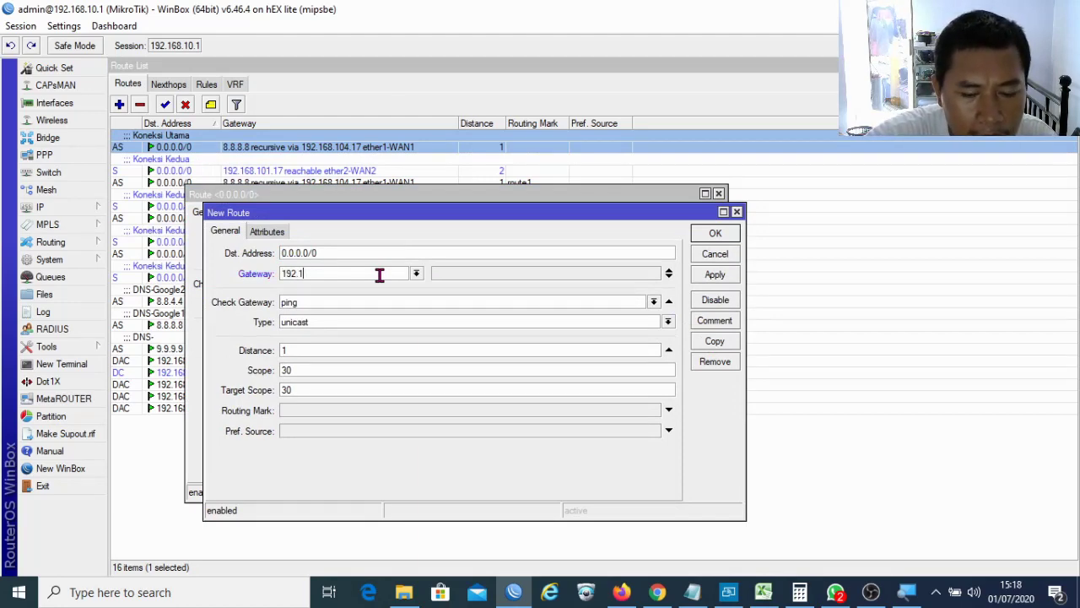
text(68.)
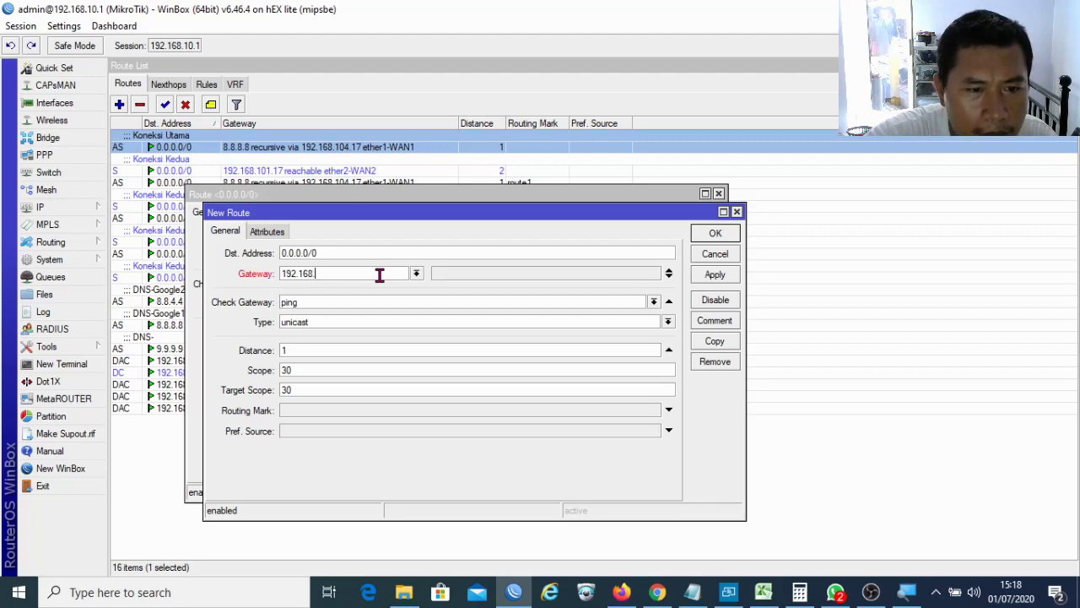
text(104.17)
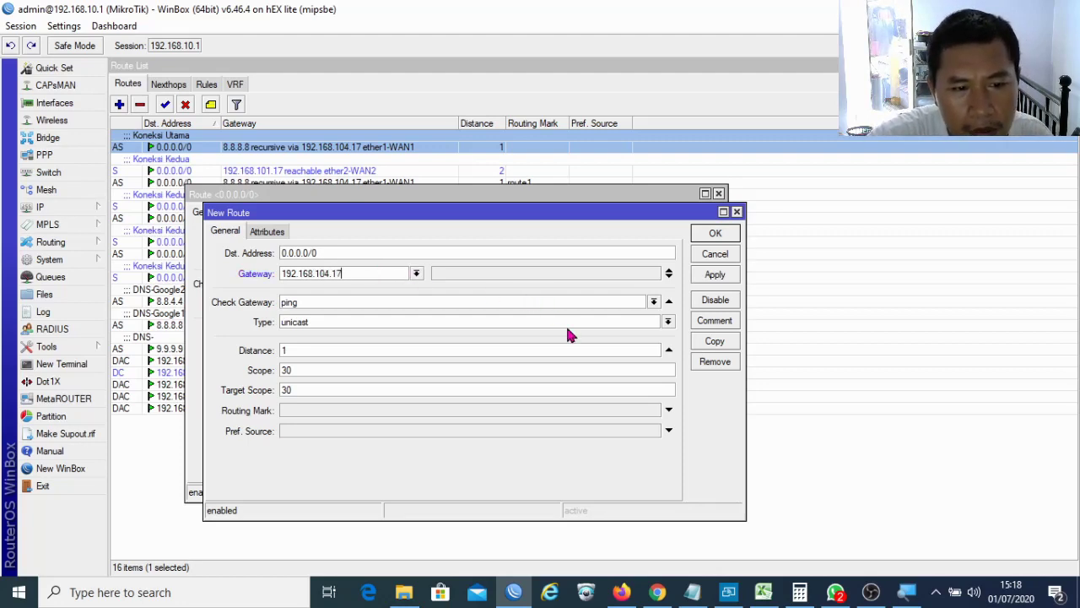
Step: Give the new 192.168.104.17 route the routing mark ether1-isp-1 and save it, closing the original default route
click(346, 414)
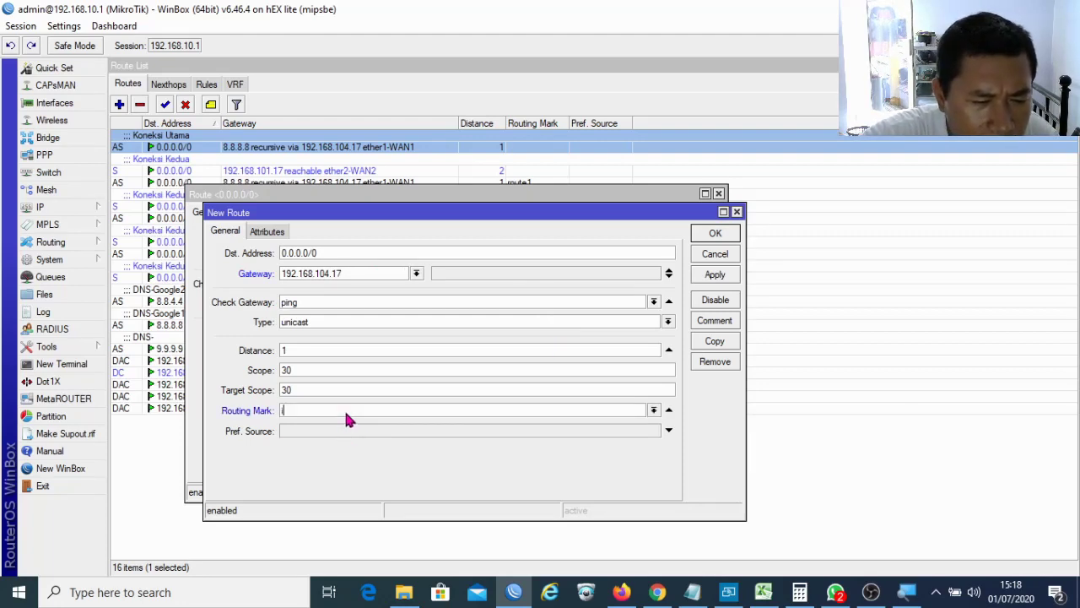
text(isp)
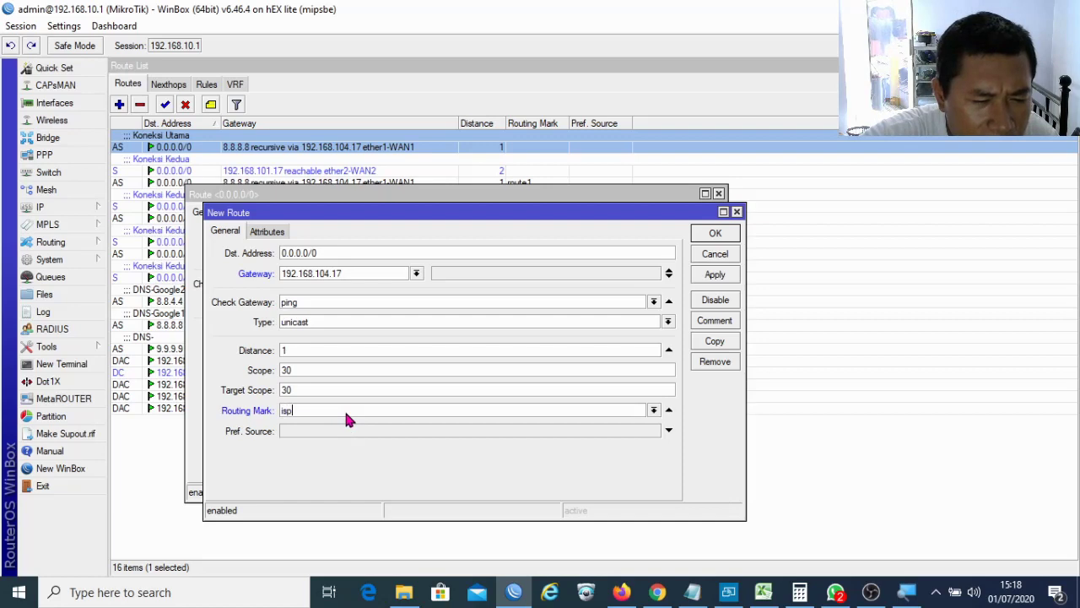
text(-1)
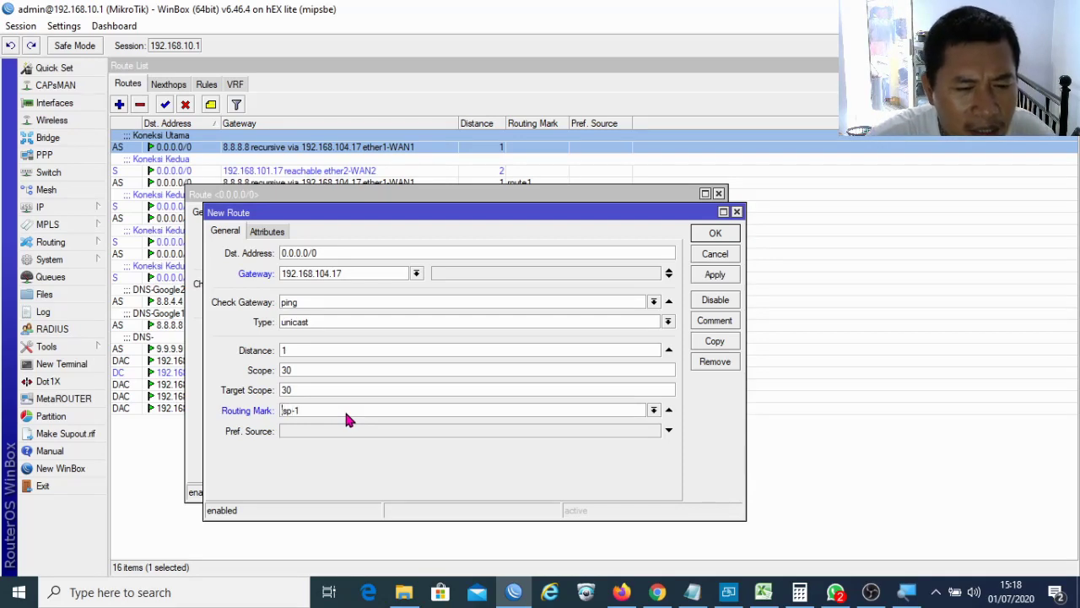
text(e)
key(BackSpace)
text(ther)
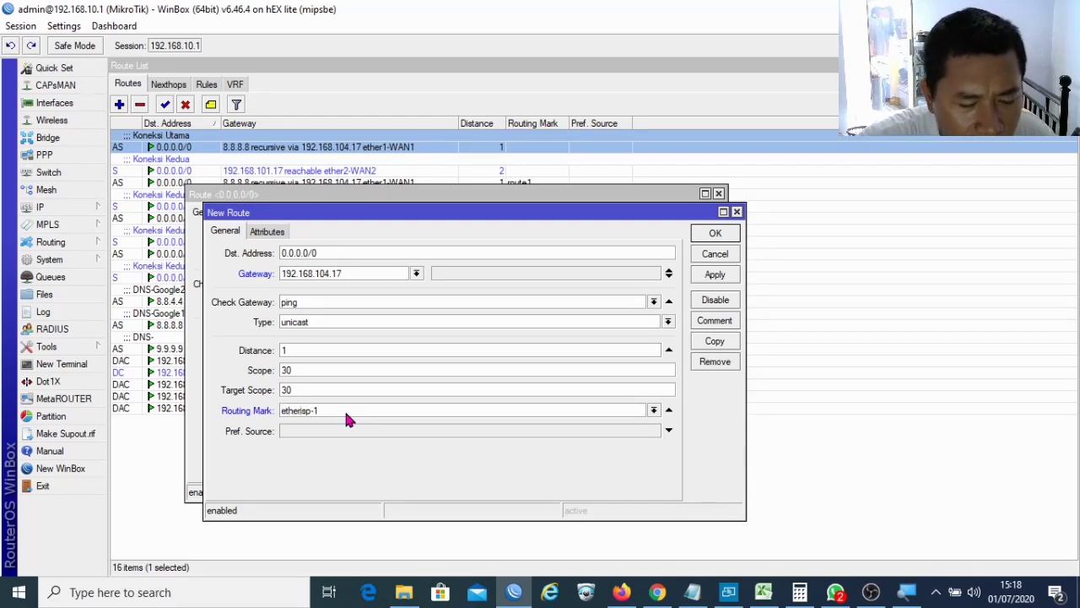
text(i)
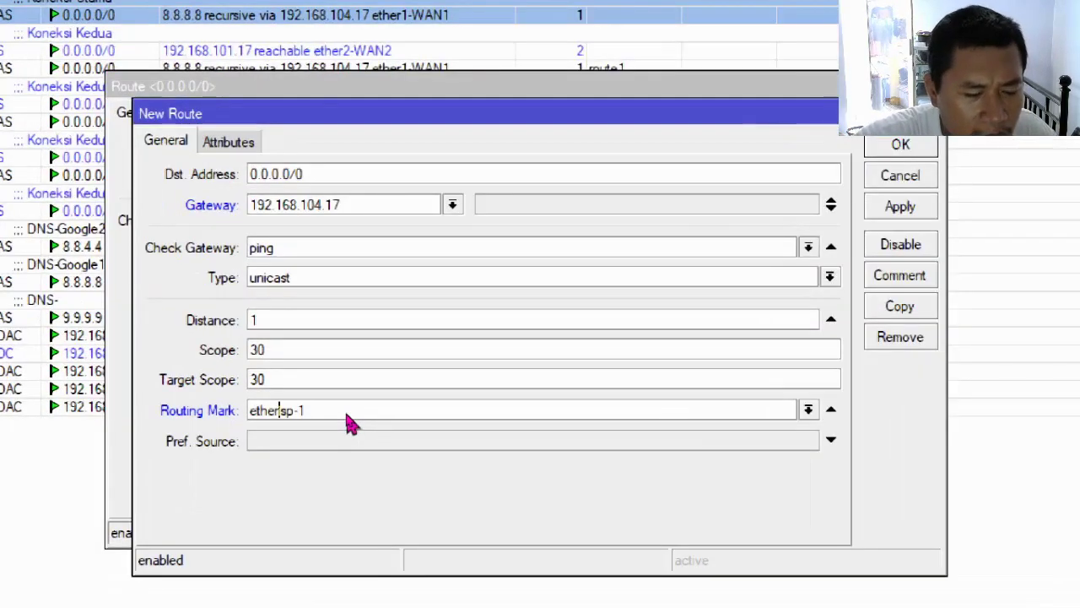
key(Left)
text(1)
key(Right)
key(Right)
key(Left)
key(Left)
text(-)
key(Right)
key(Right)
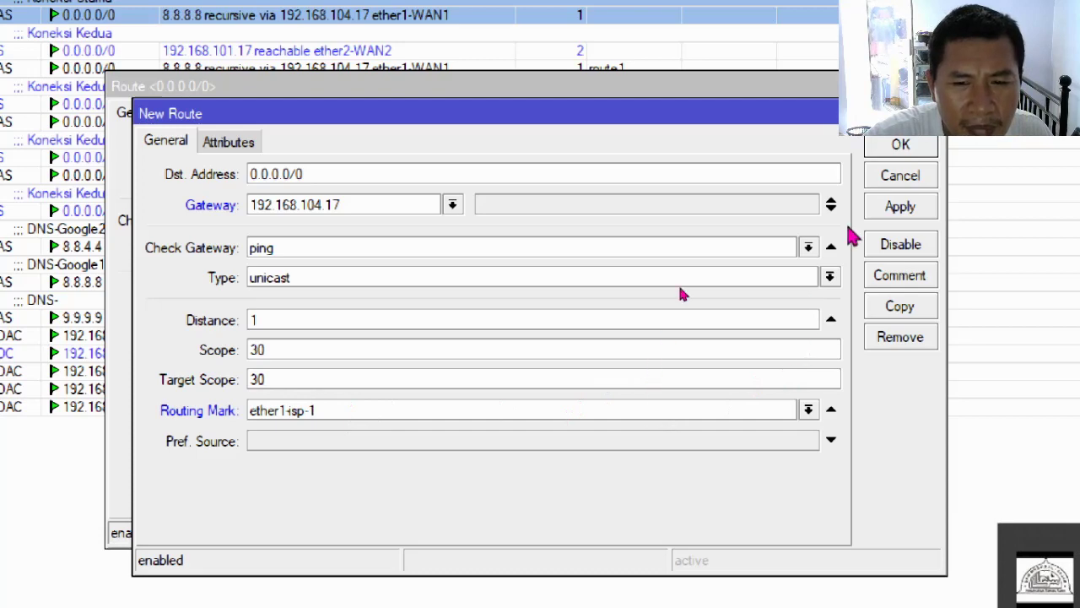
click(897, 209)
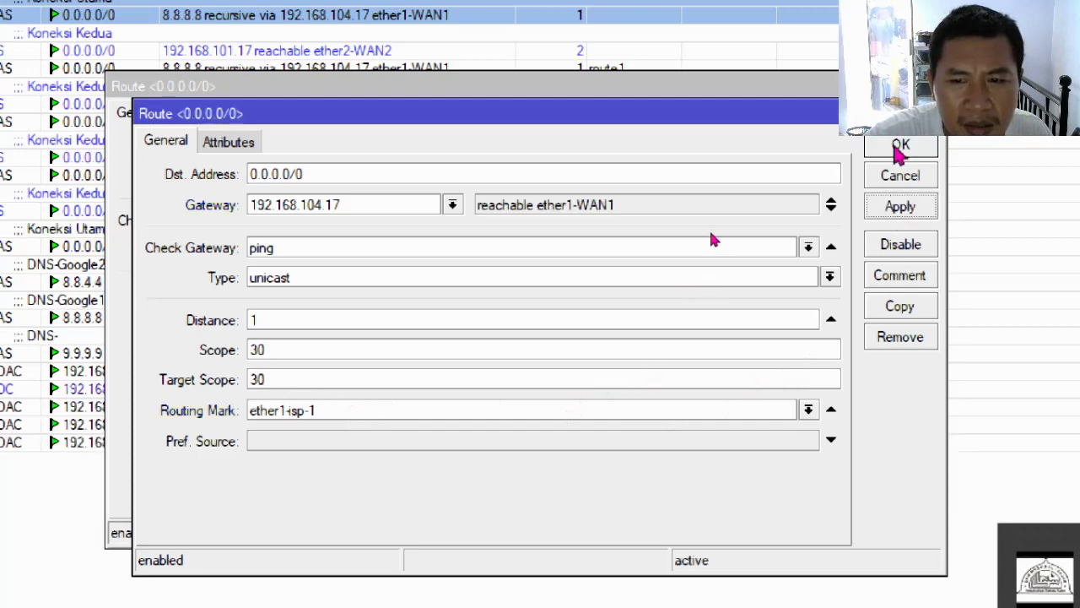
click(919, 179)
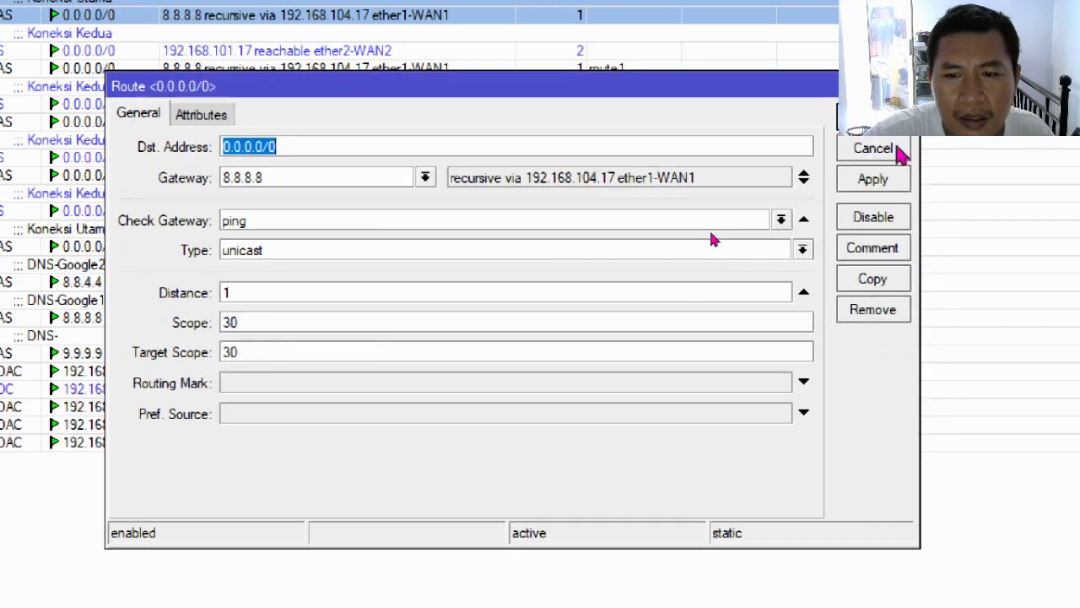
click(893, 149)
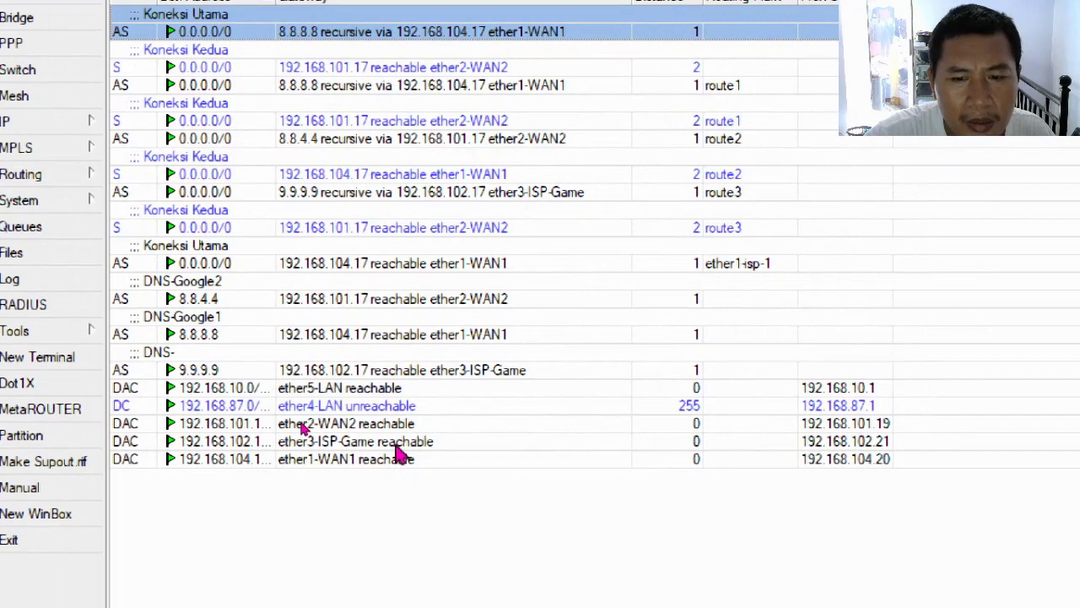
Step: Remove the Koneksi Utama comment from the default route marked ether1-isp-1
click(415, 262)
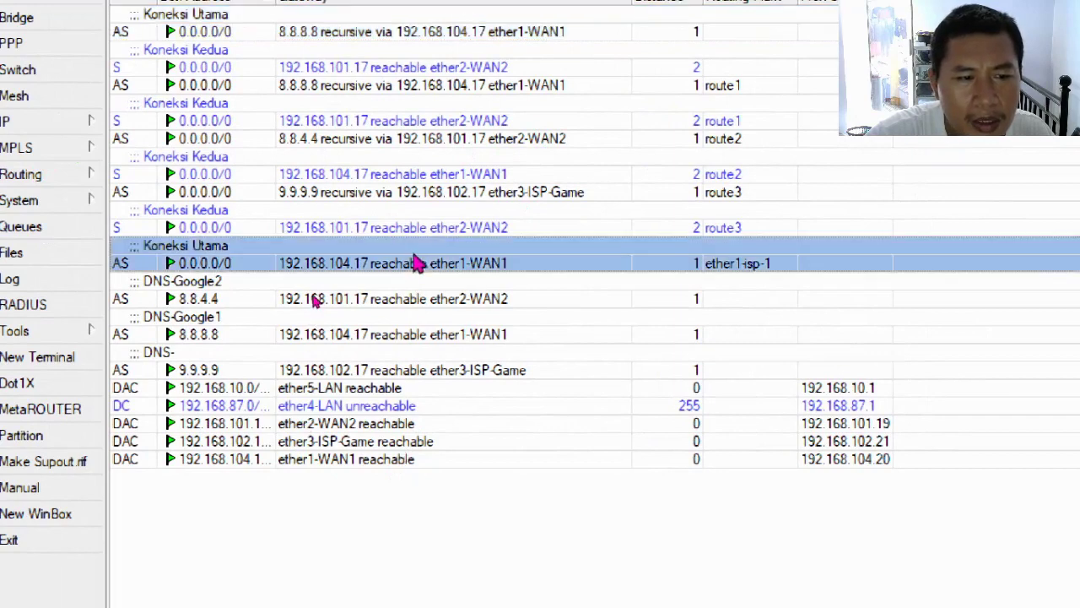
double_click(415, 262)
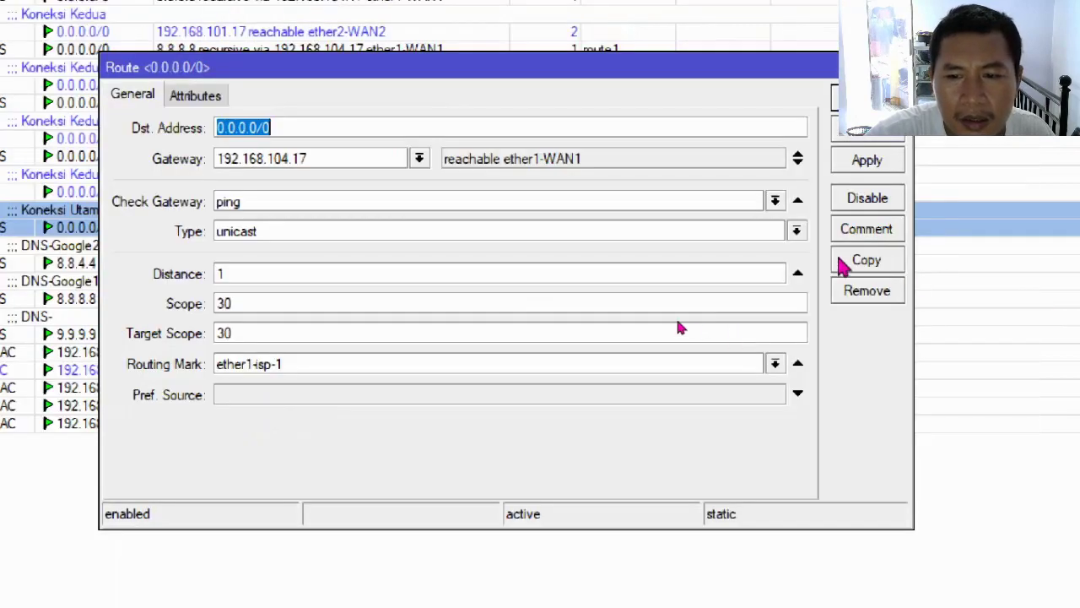
click(866, 229)
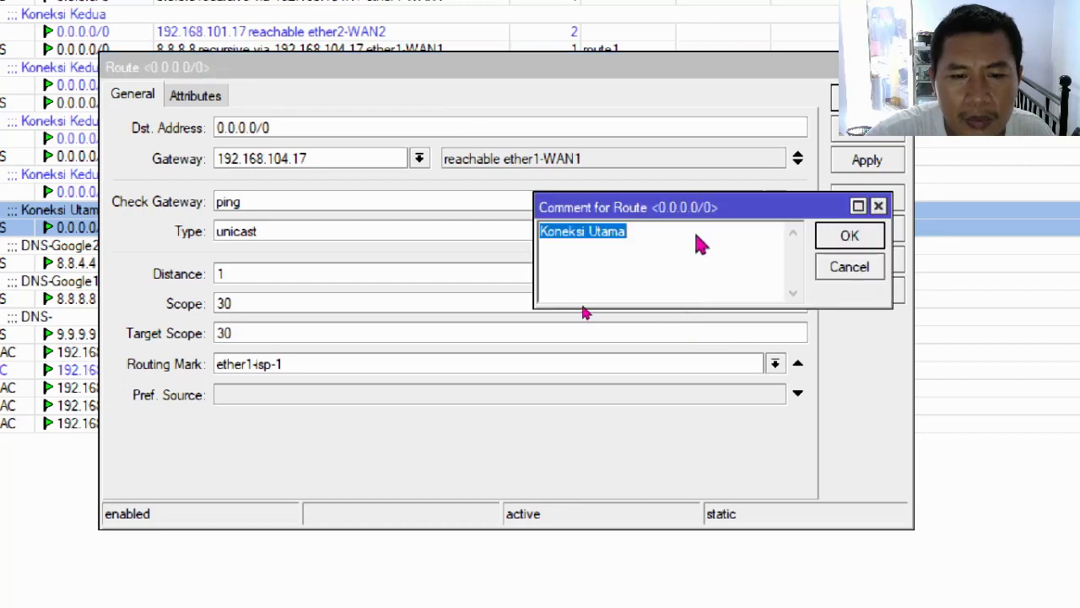
key(BackSpace)
click(847, 236)
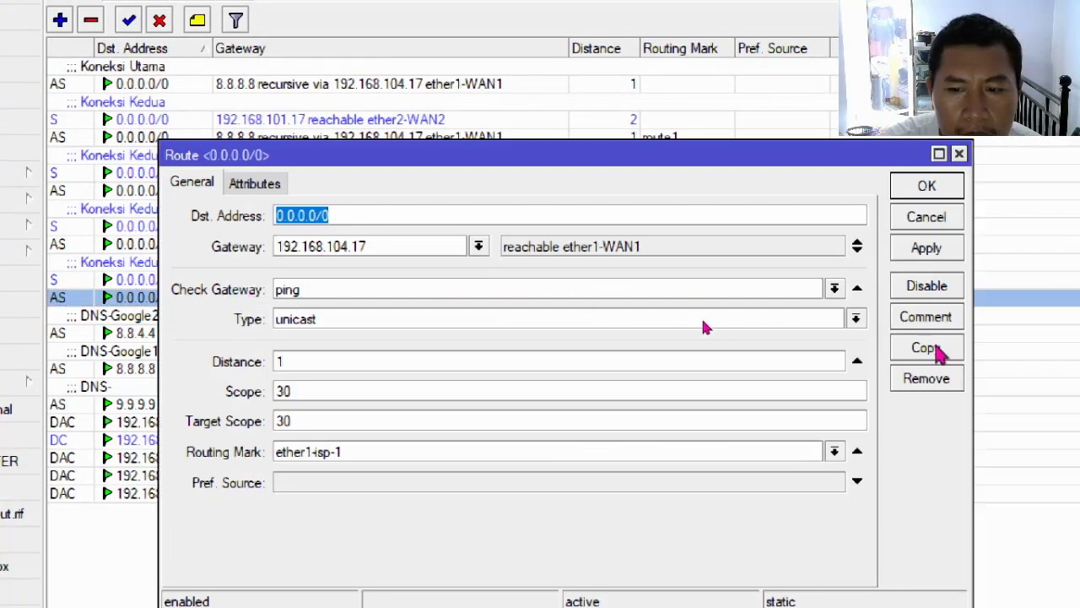
Step: Copy the ether1-isp-1 route and set the copy's gateway to 192.168.101.17
click(934, 349)
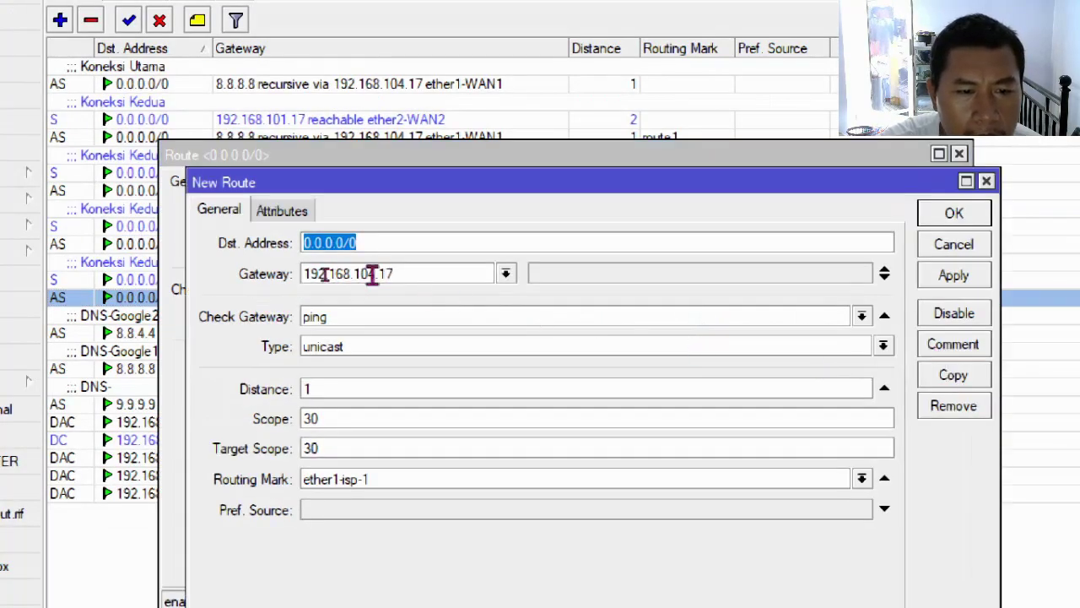
click(373, 274)
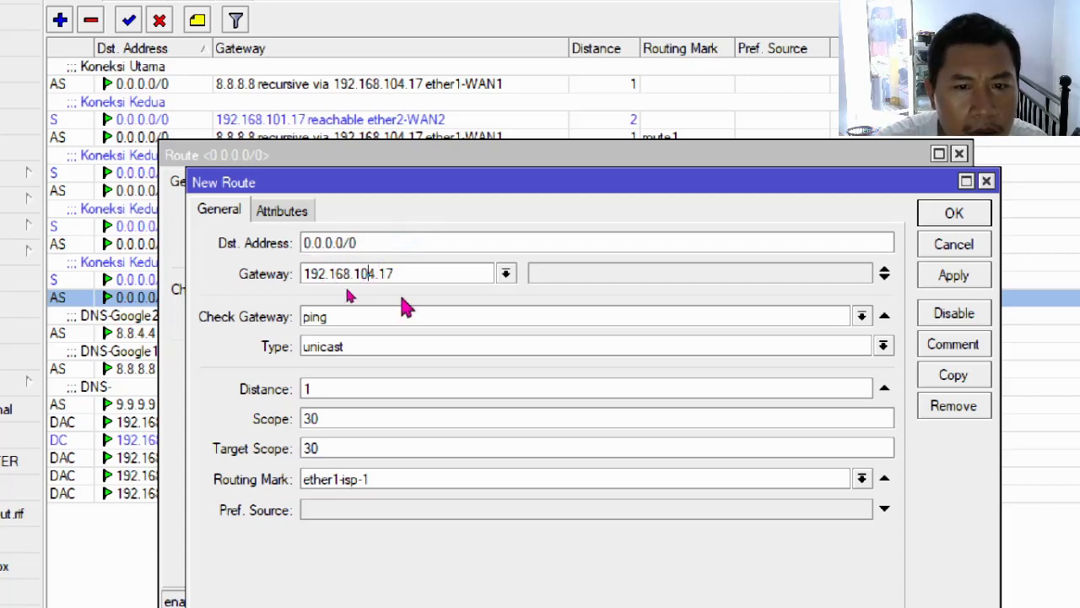
key(BackSpace)
text(1)
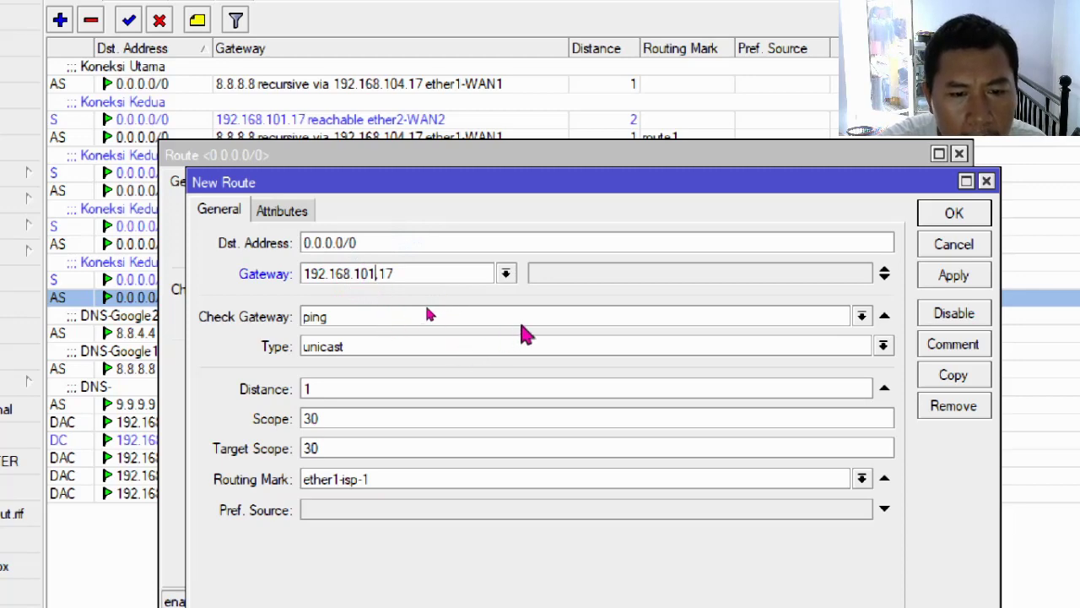
Step: Change the copied route's routing mark to ether2-isp-2, save it and close the source route
click(320, 479)
key(BackSpace)
key(BackSpace)
text(2-)
click(381, 480)
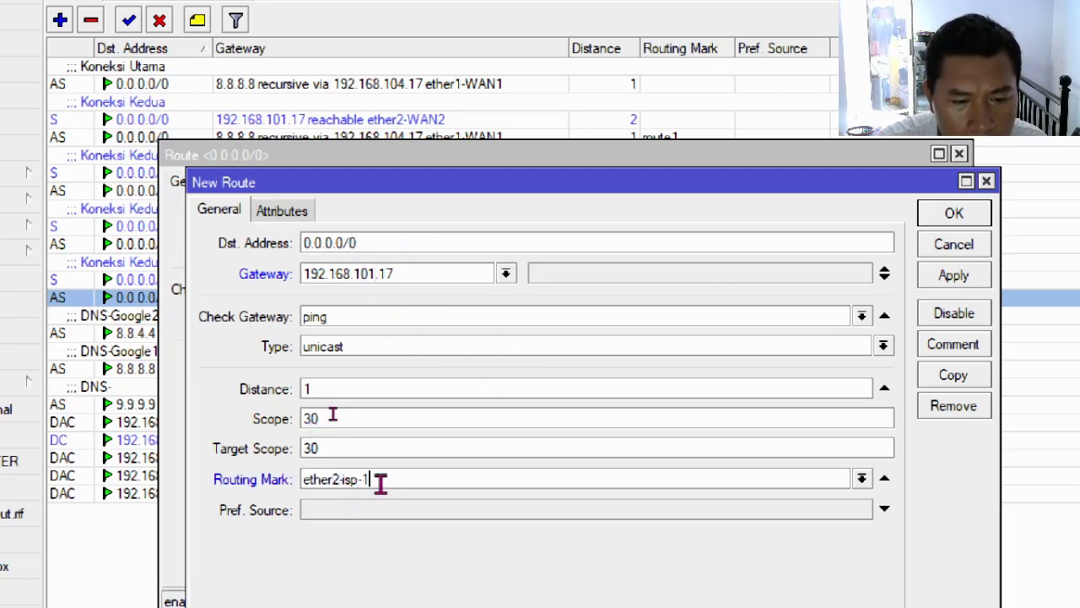
text(2)
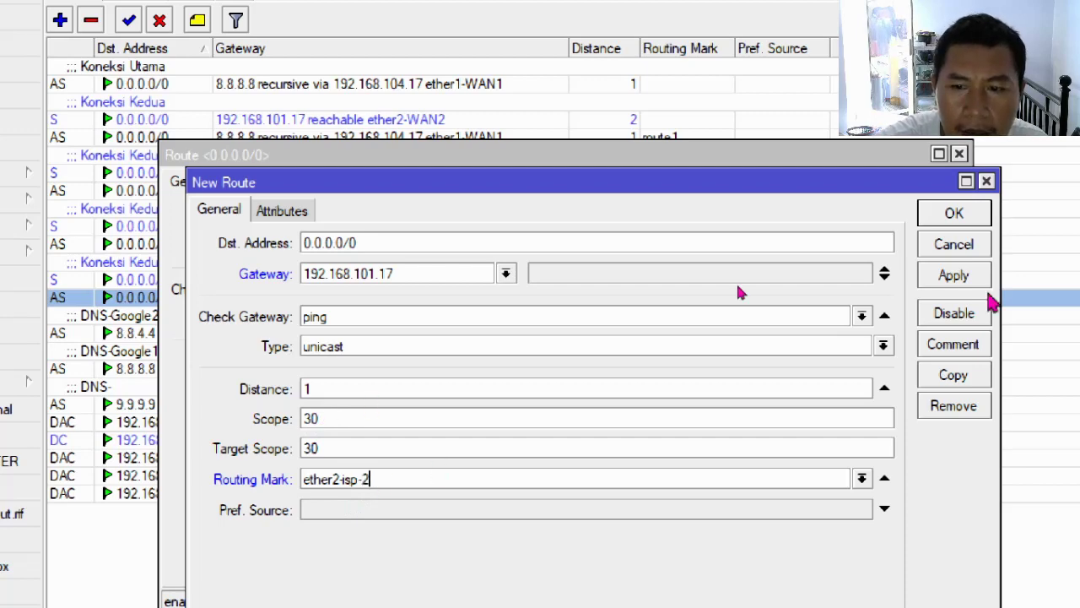
click(962, 279)
click(954, 214)
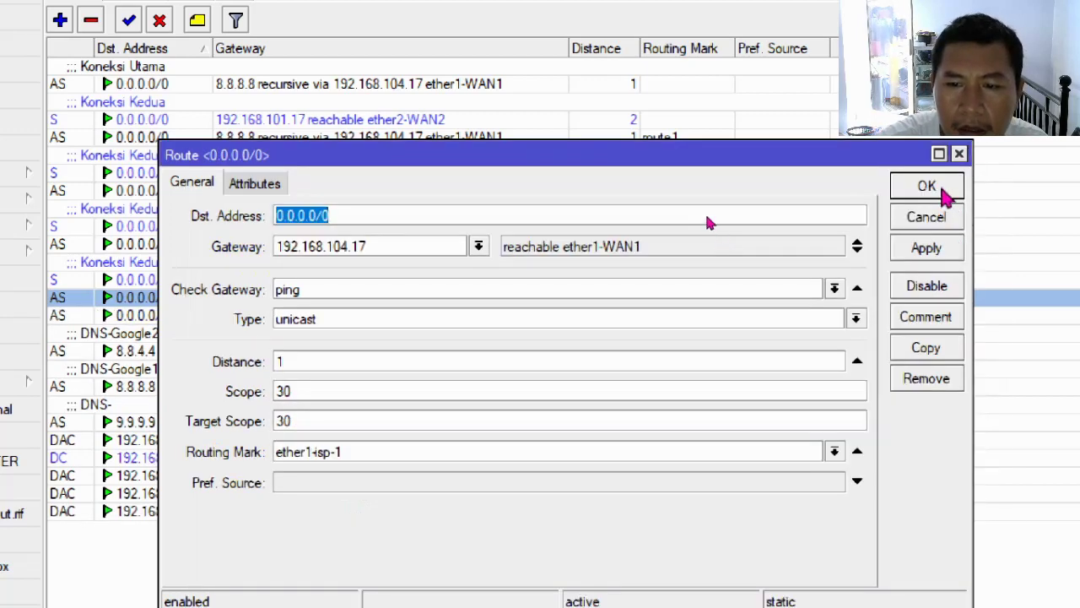
click(936, 184)
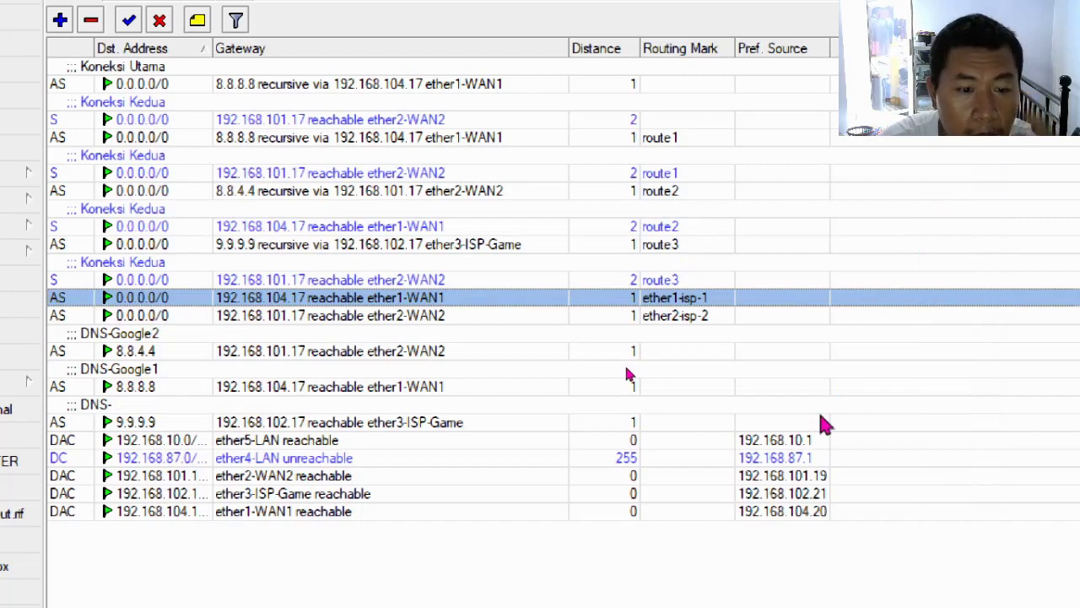
Step: Copy the ether2-isp-2 route and set the copy's gateway to 192.168.102.17
click(496, 317)
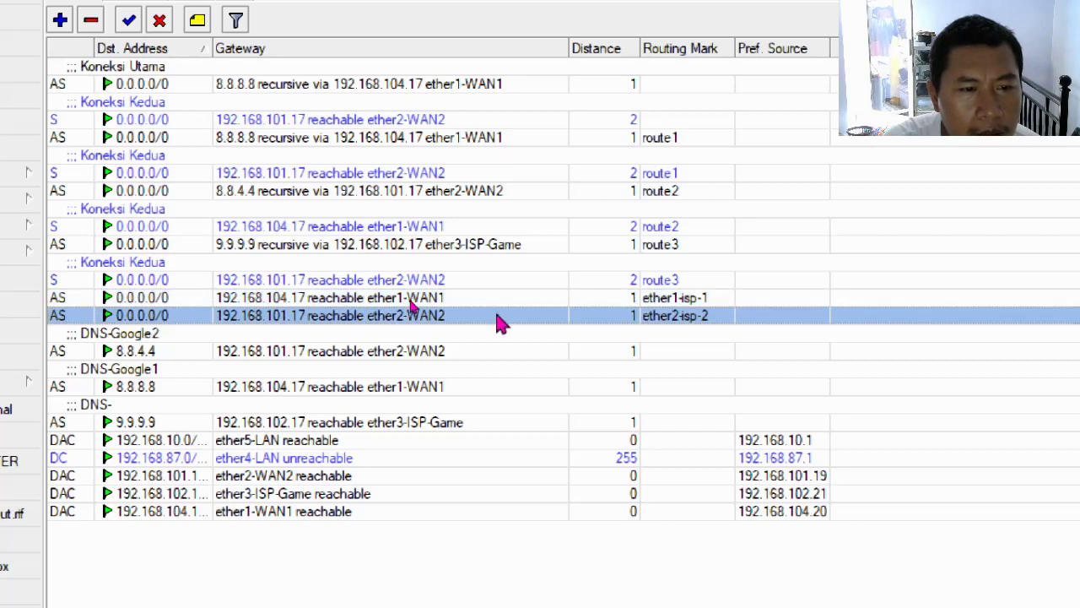
double_click(496, 316)
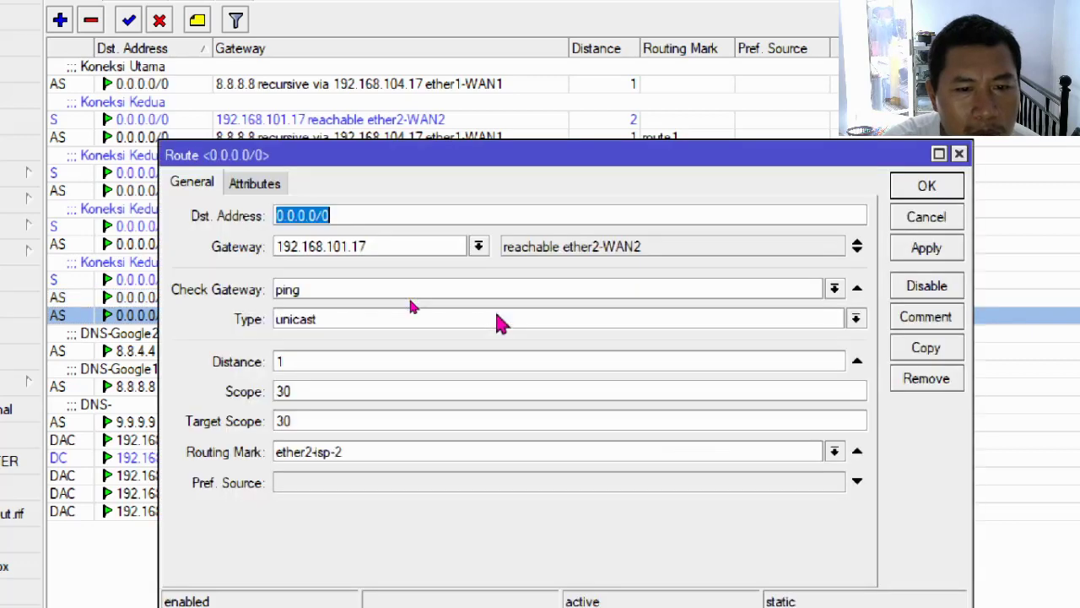
click(925, 355)
click(372, 272)
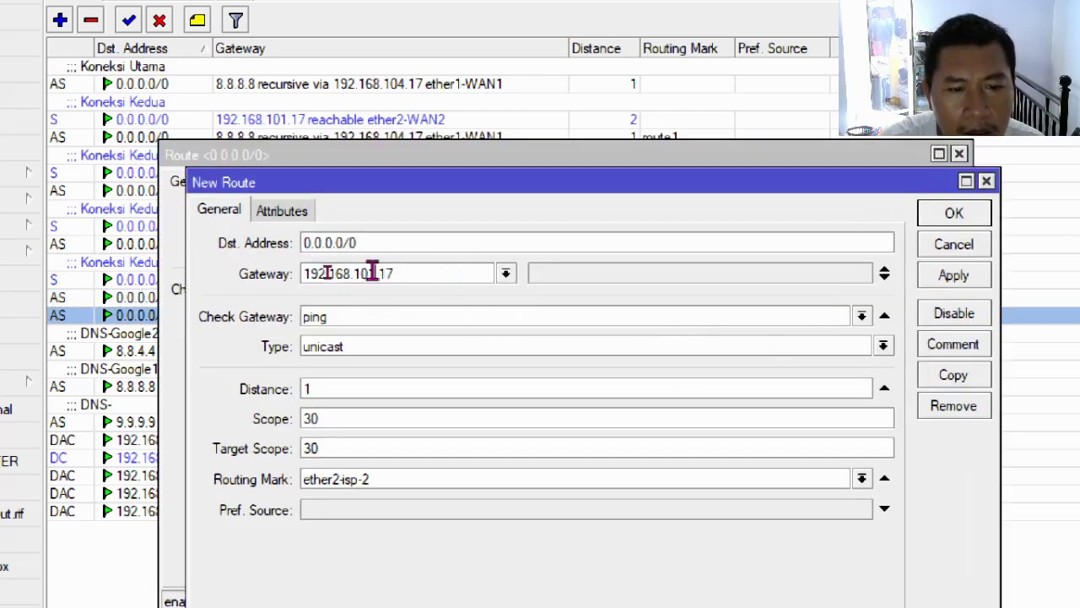
key(BackSpace)
text(2)
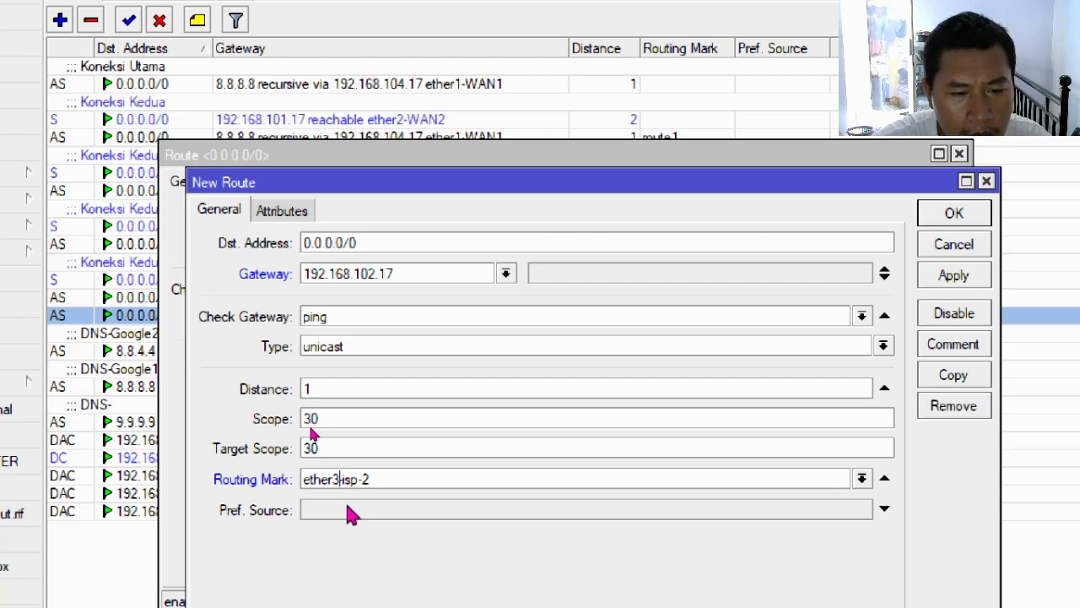
Step: Change the copied route's routing mark to ether3-isp-3, save it and close the source route
click(381, 480)
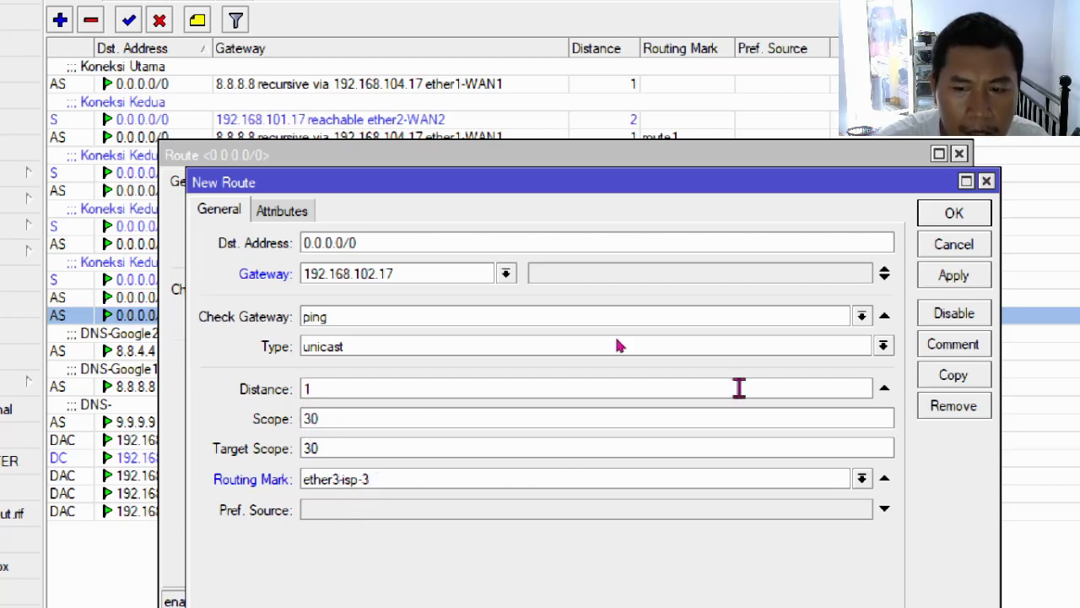
click(958, 275)
click(956, 216)
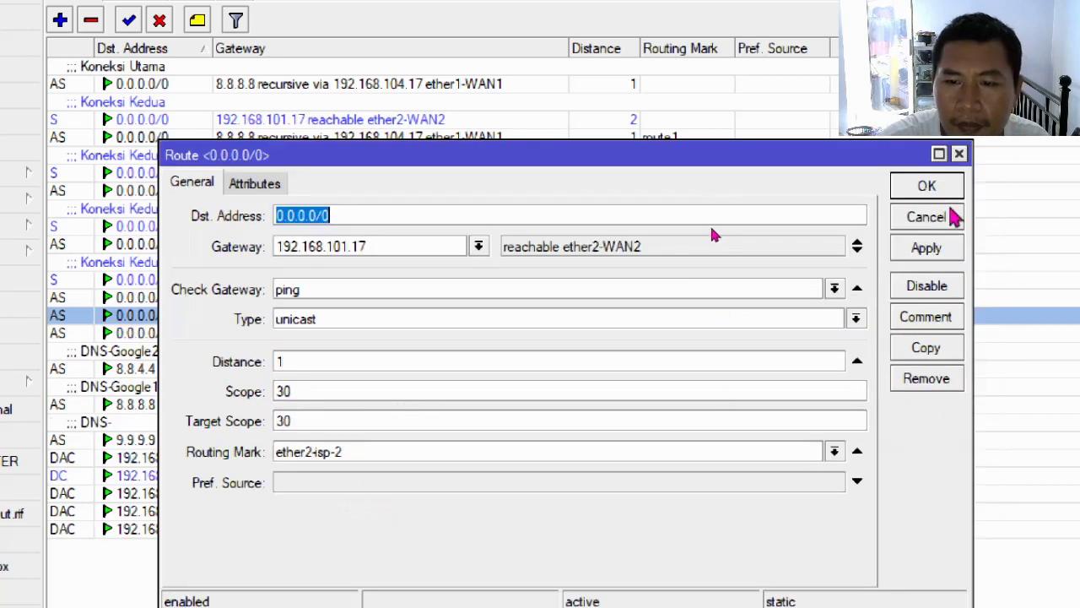
click(937, 187)
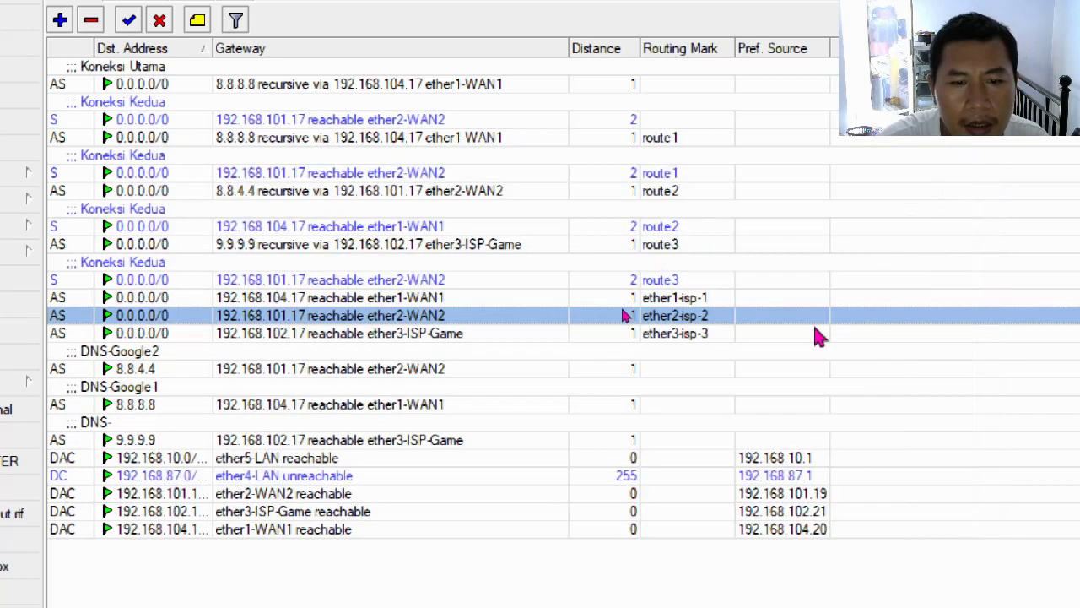
Step: Review the gateways and routing marks of the three dedicated routes for ether1, ether2 and ether3
click(736, 297)
click(720, 332)
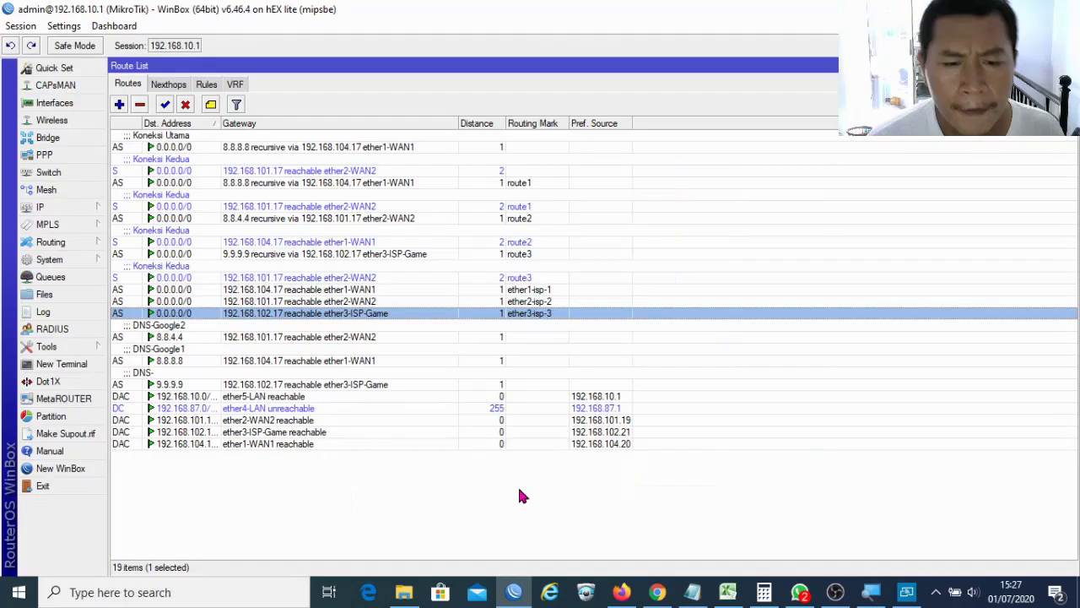
click(562, 291)
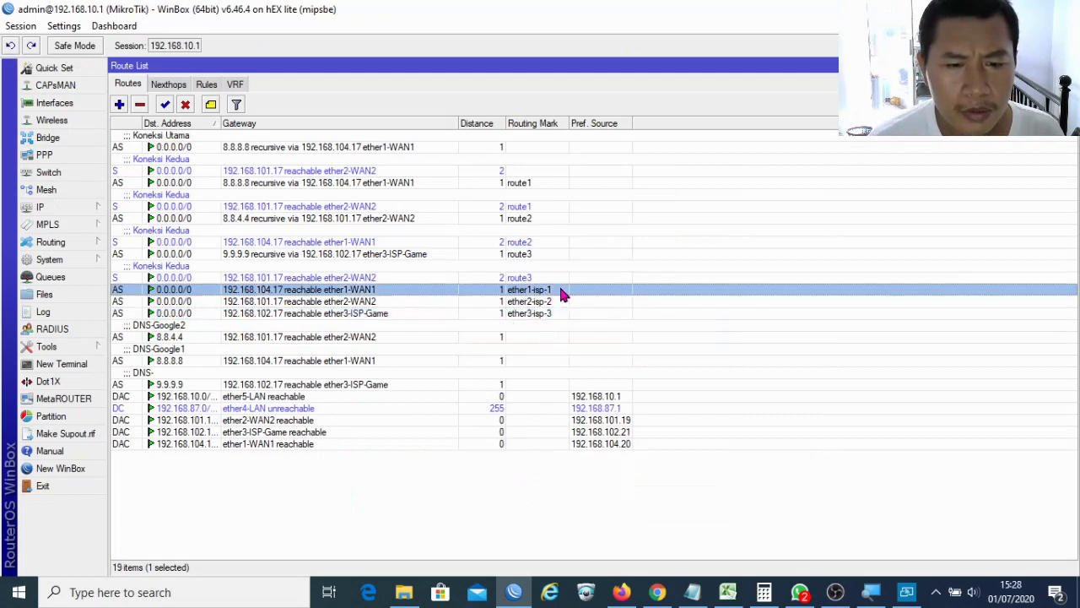
click(557, 302)
click(557, 314)
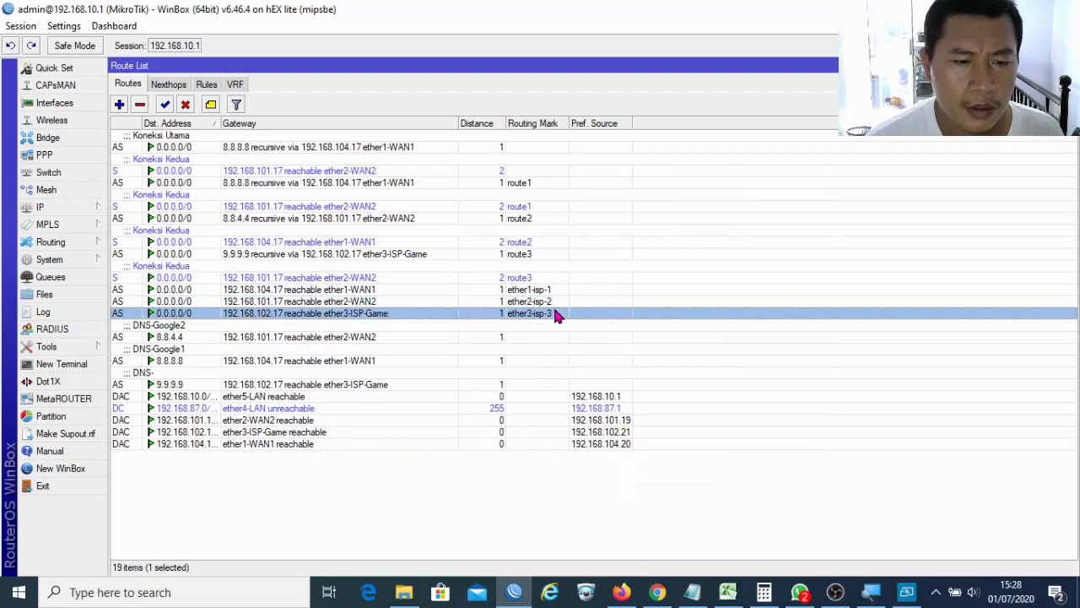
click(557, 291)
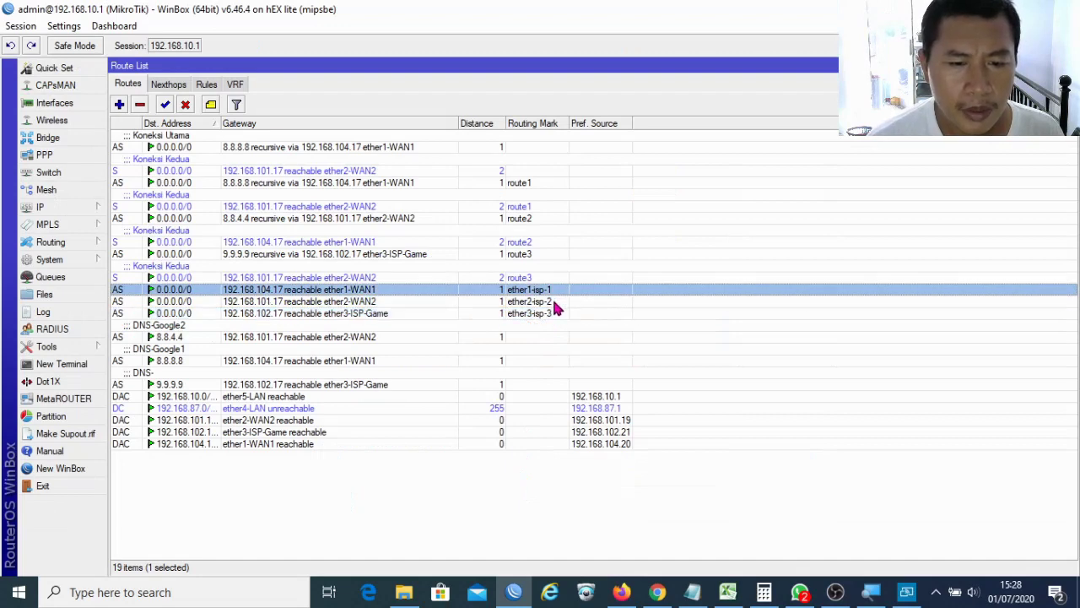
click(557, 302)
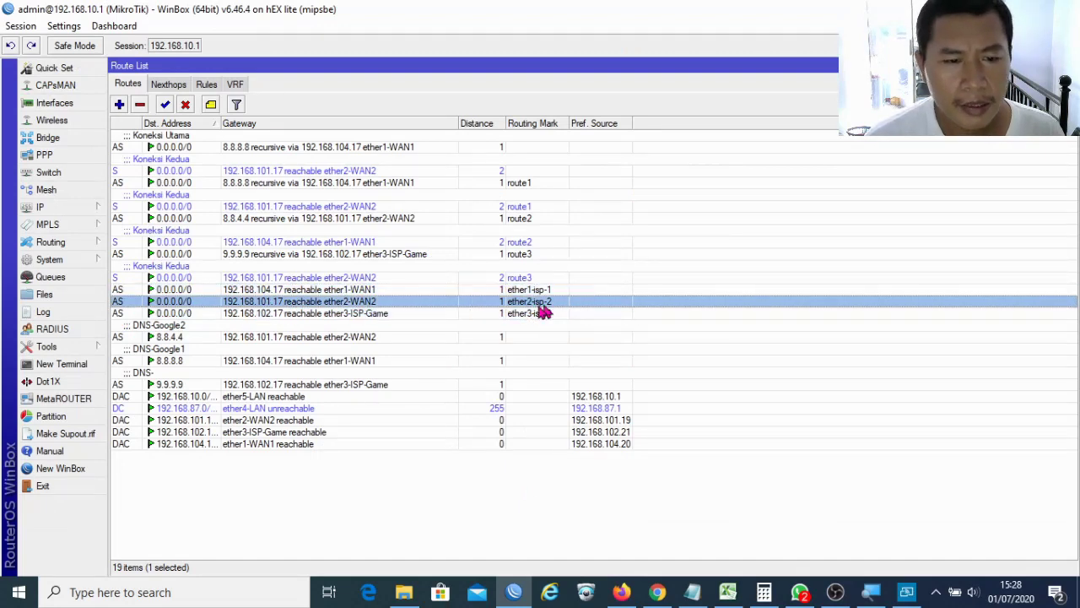
Step: Open the firewall's mangle rules
click(74, 207)
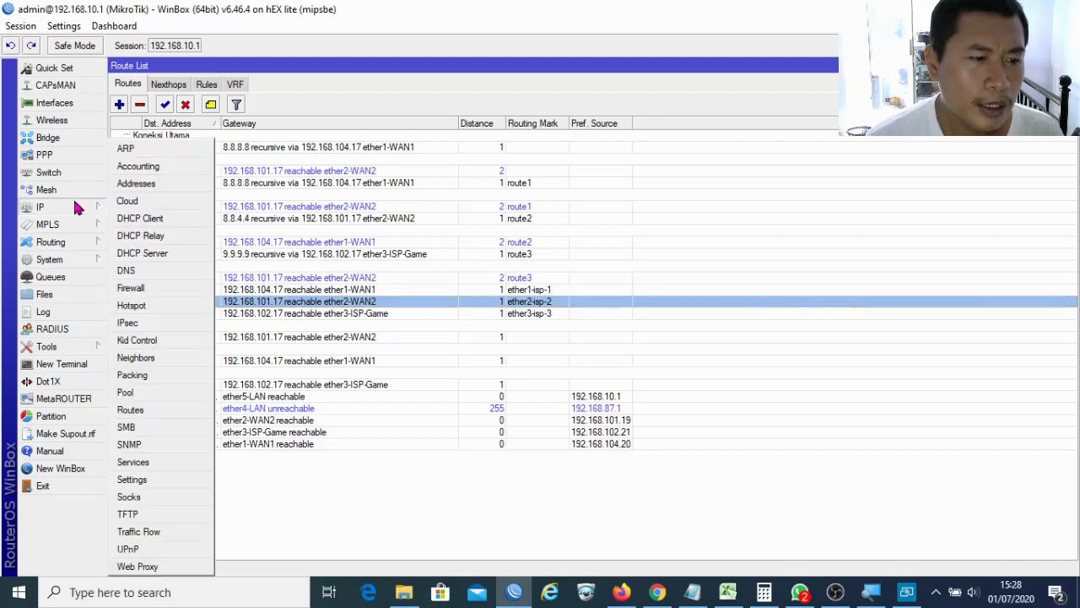
click(161, 290)
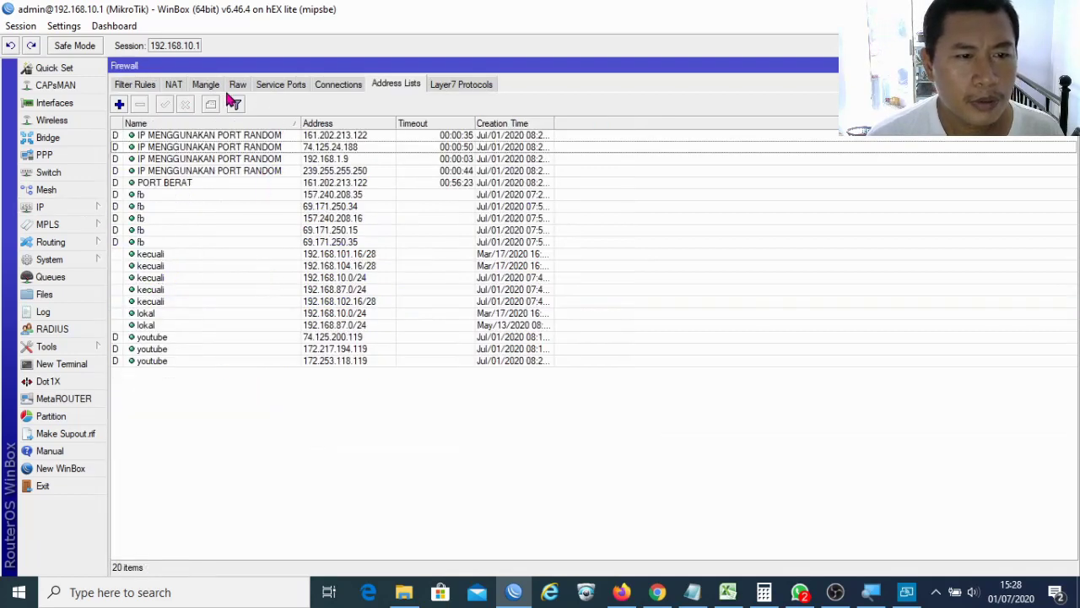
click(206, 84)
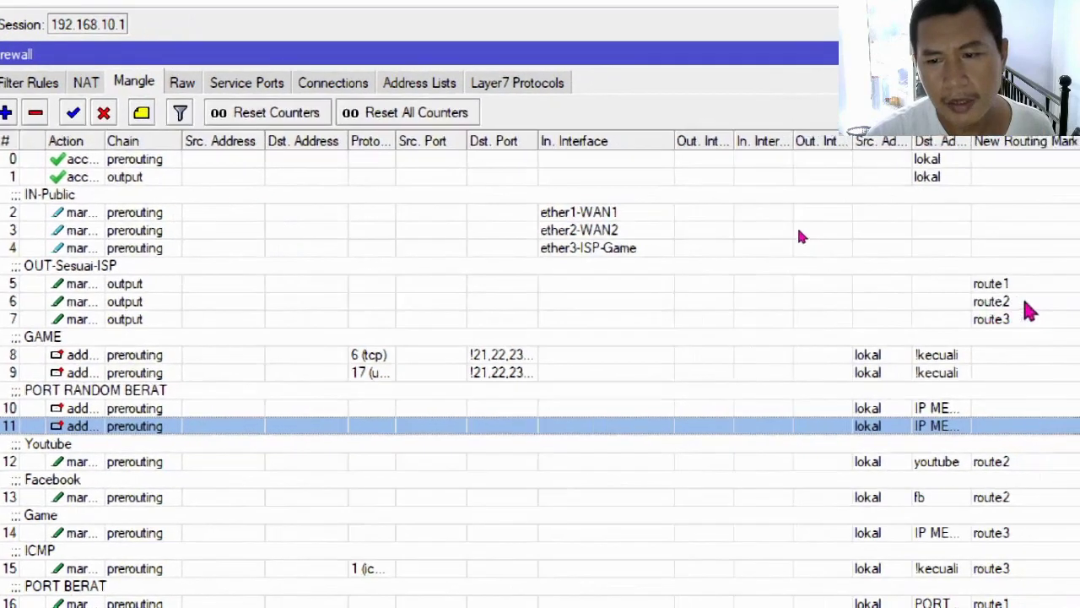
Step: Set the new routing mark of the first OUT-Sesuai-ISP output rule to ether1-isp-1 and save it
click(1004, 287)
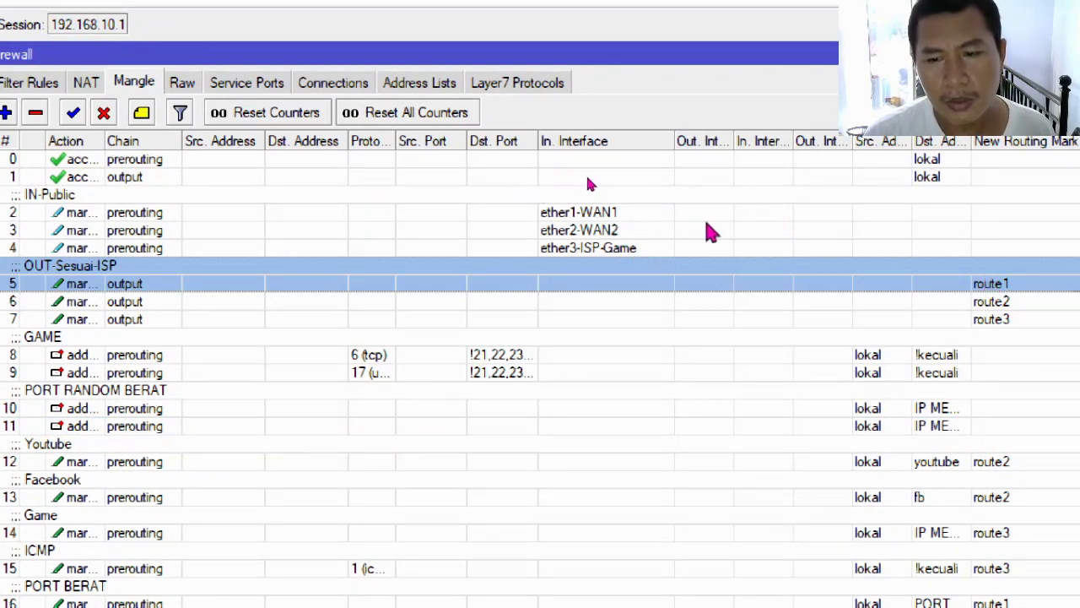
double_click(789, 289)
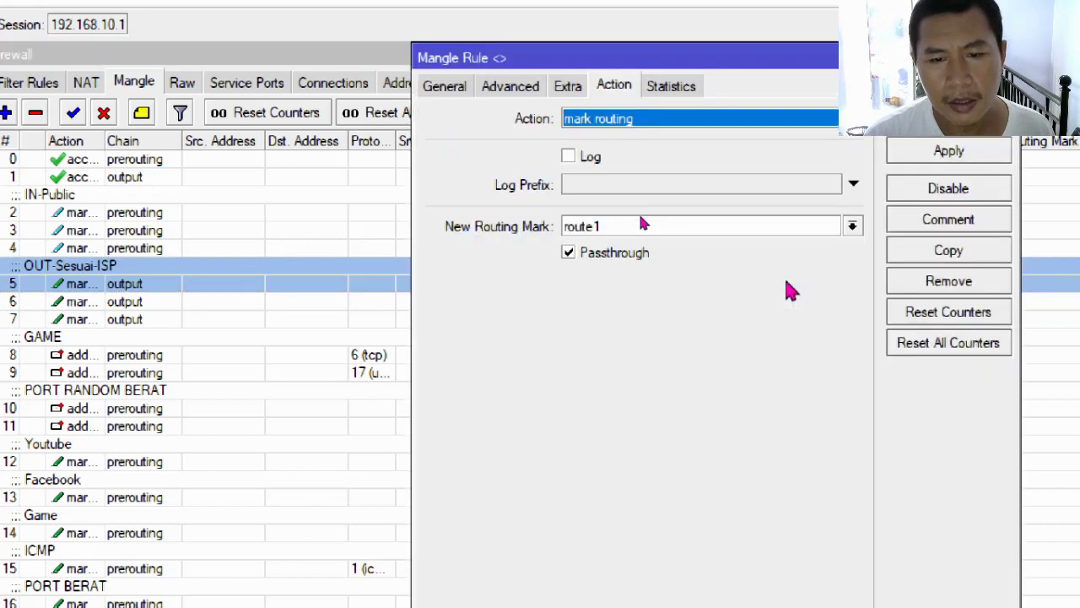
click(853, 226)
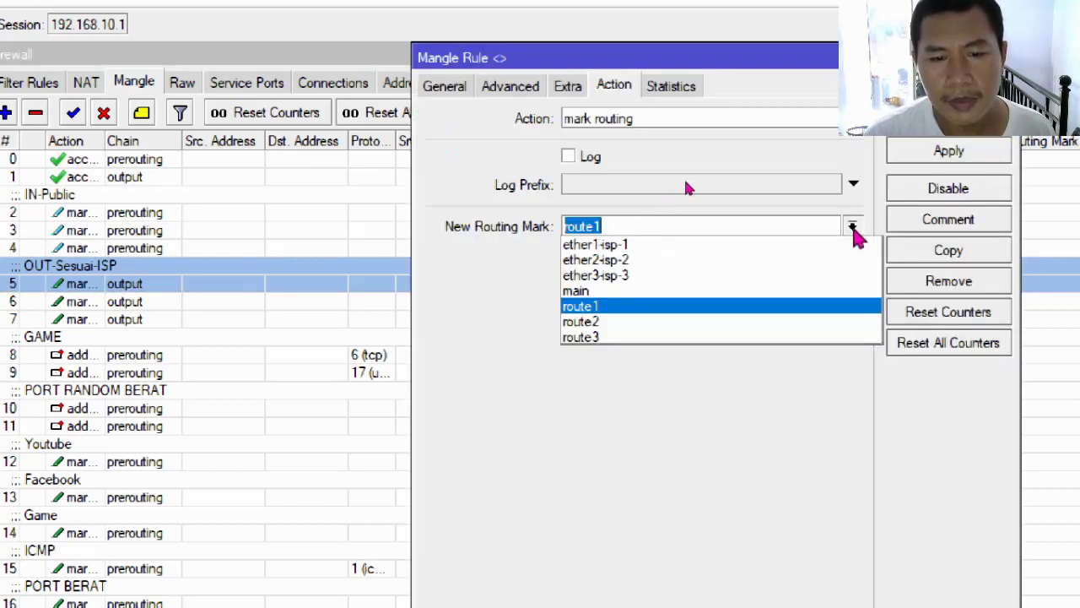
click(816, 250)
click(949, 152)
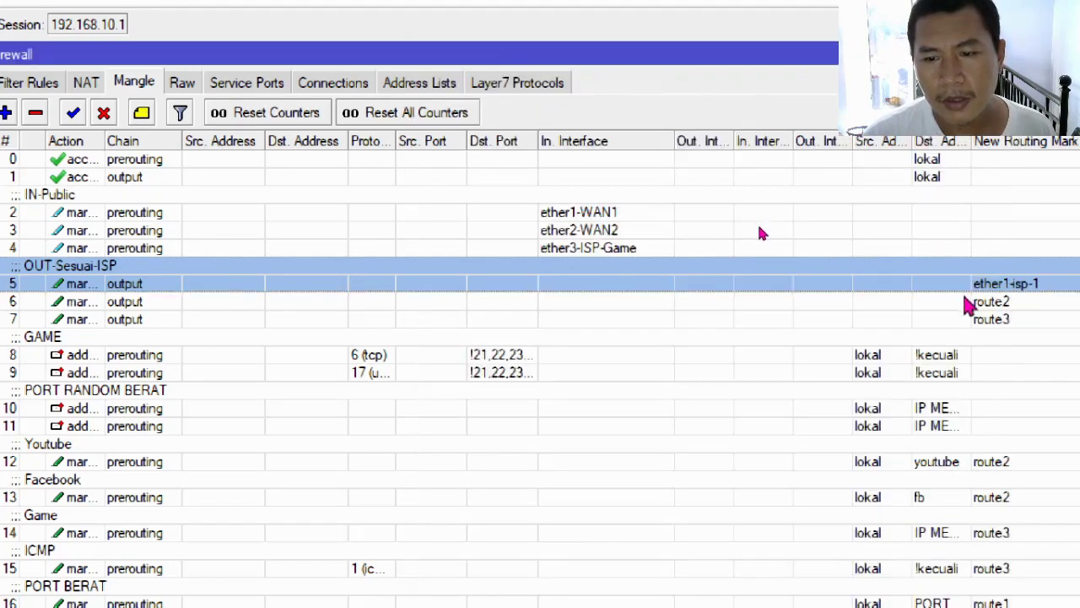
Step: Set the new routing mark of the second OUT-Sesuai-ISP output rule to ether2-isp-2 and save it
double_click(969, 302)
click(852, 226)
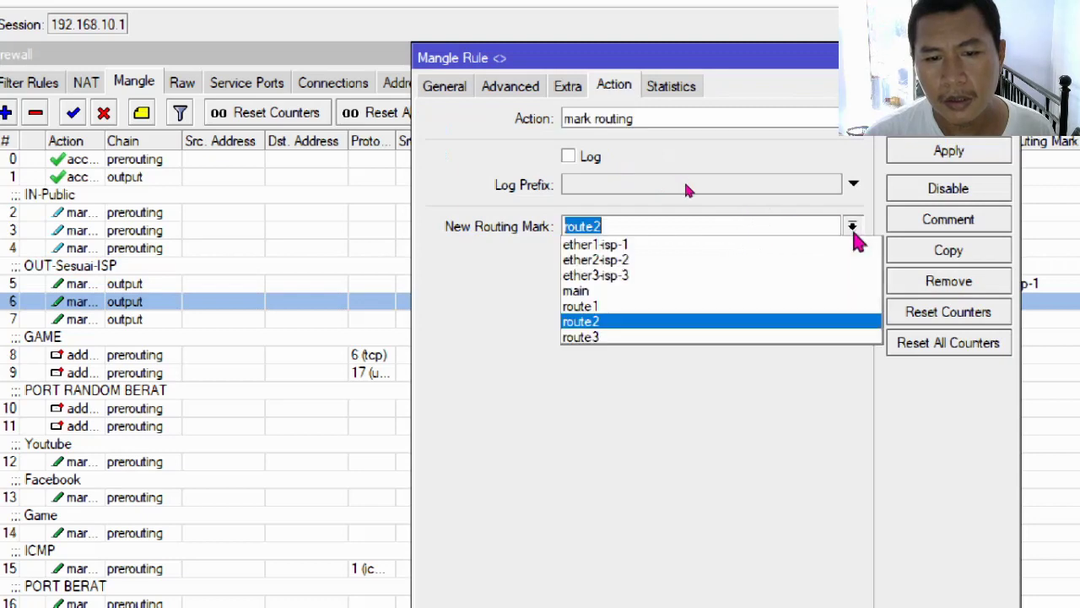
click(832, 260)
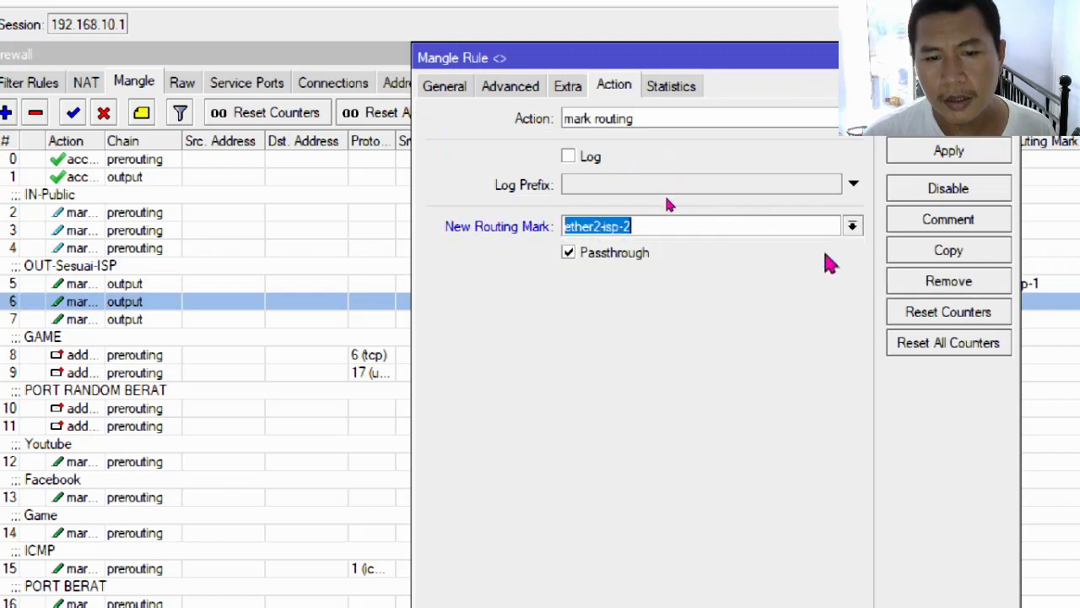
click(943, 150)
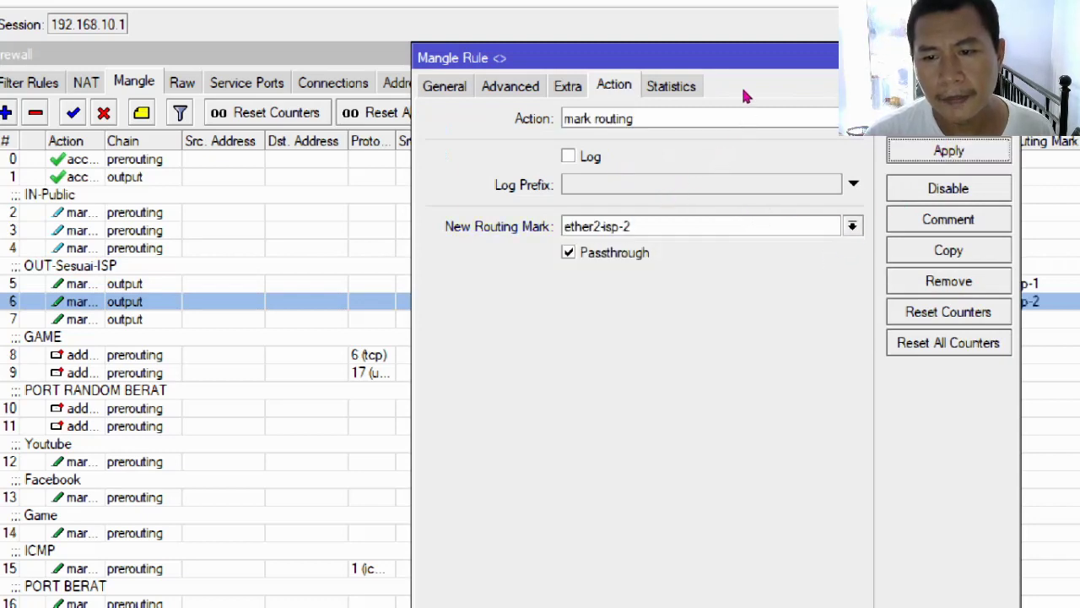
click(943, 119)
Step: Set the new routing mark of the third OUT-Sesuai-ISP output rule to ether3-isp-3 and save it
double_click(969, 321)
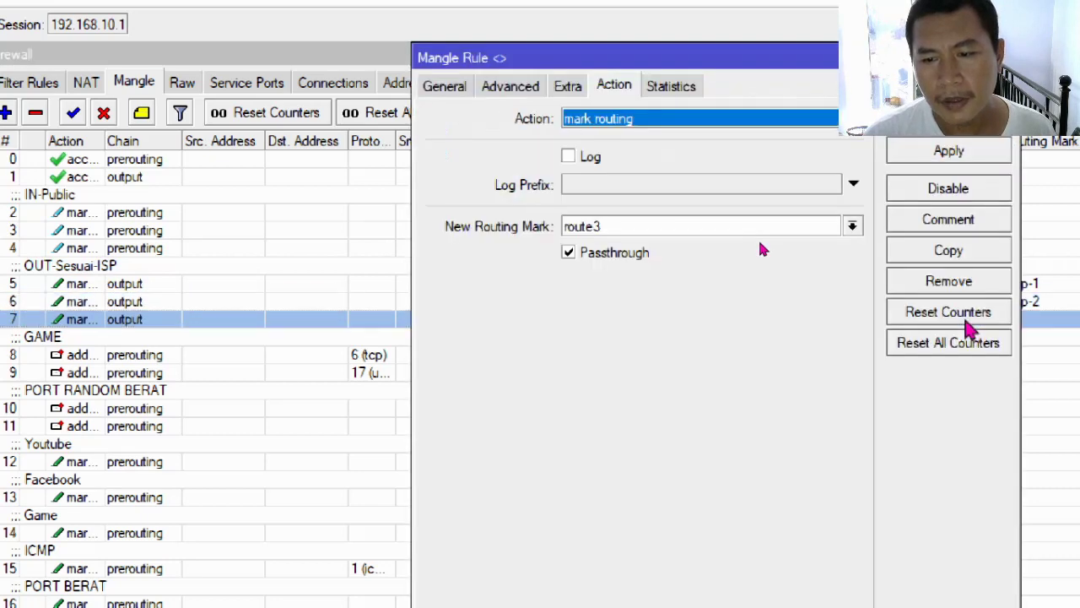
click(852, 226)
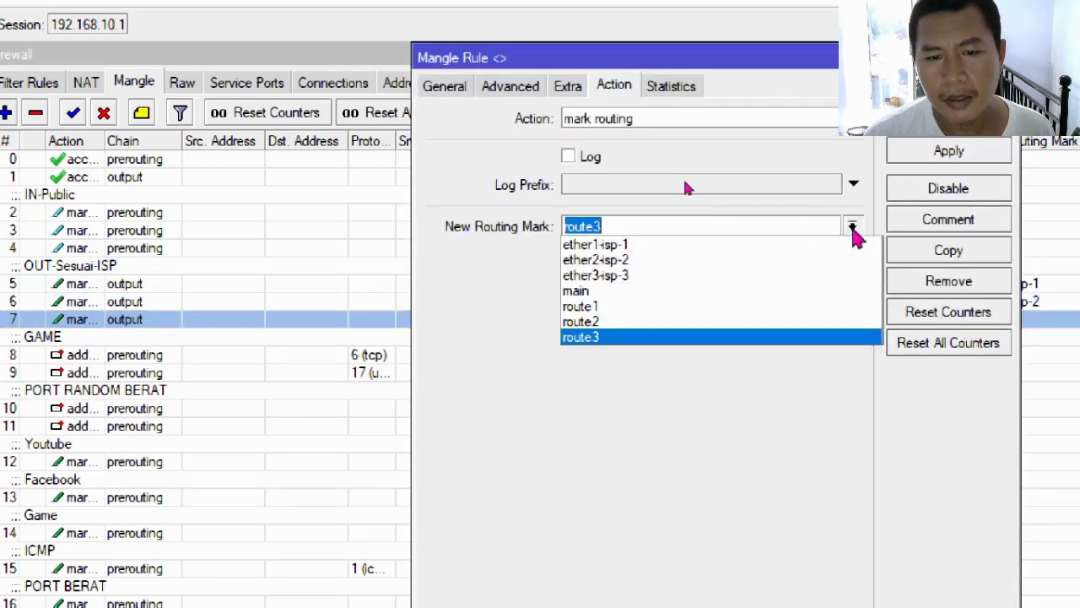
click(813, 276)
click(941, 154)
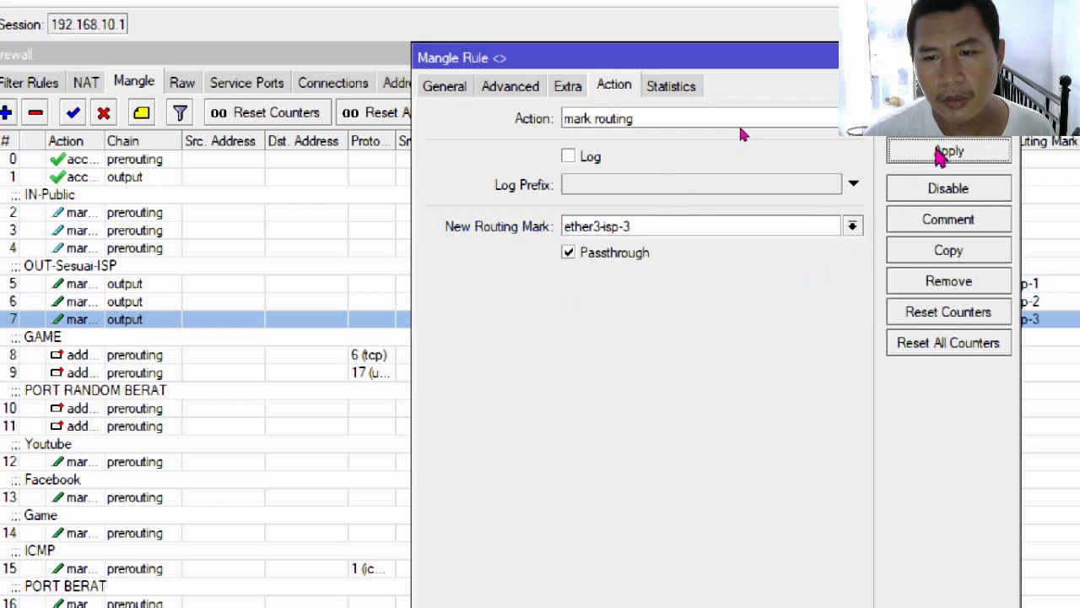
key(Return)
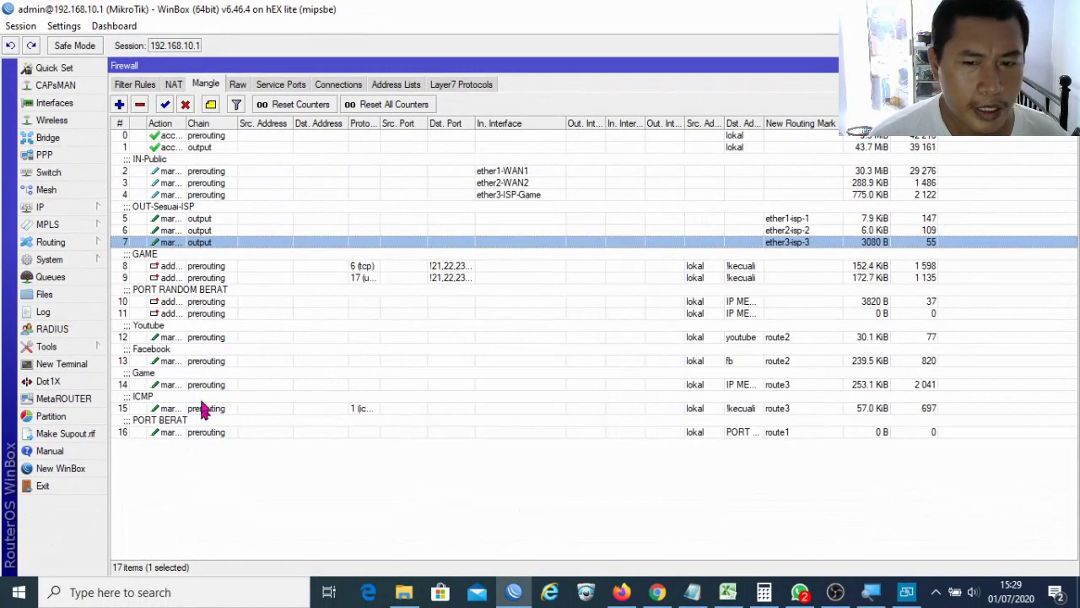
Step: Open the interface list and examine the ether3-ISP-Game traffic while the game is running
click(80, 107)
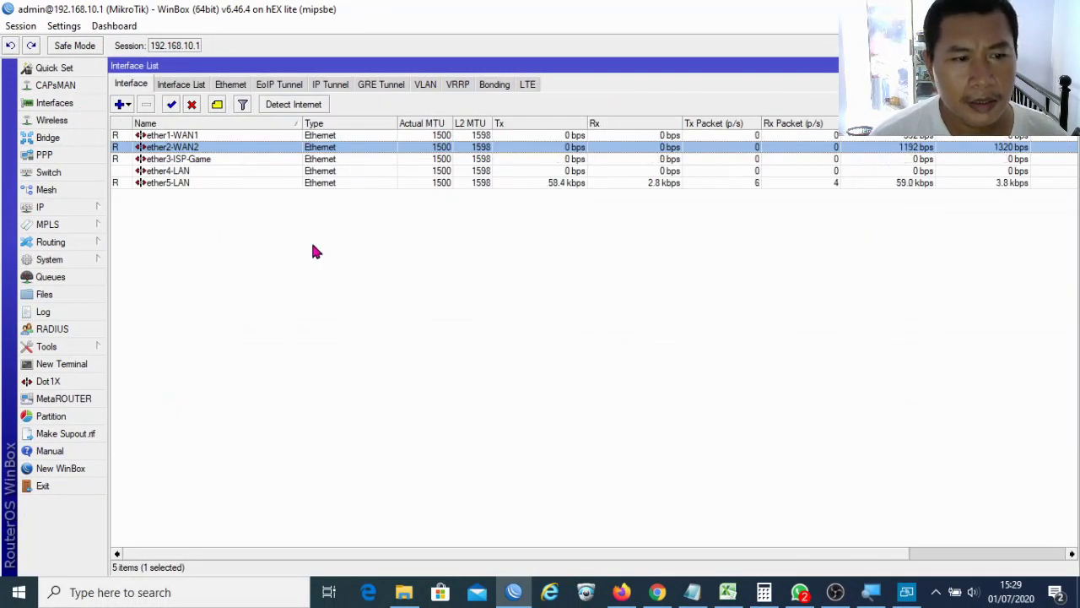
click(257, 159)
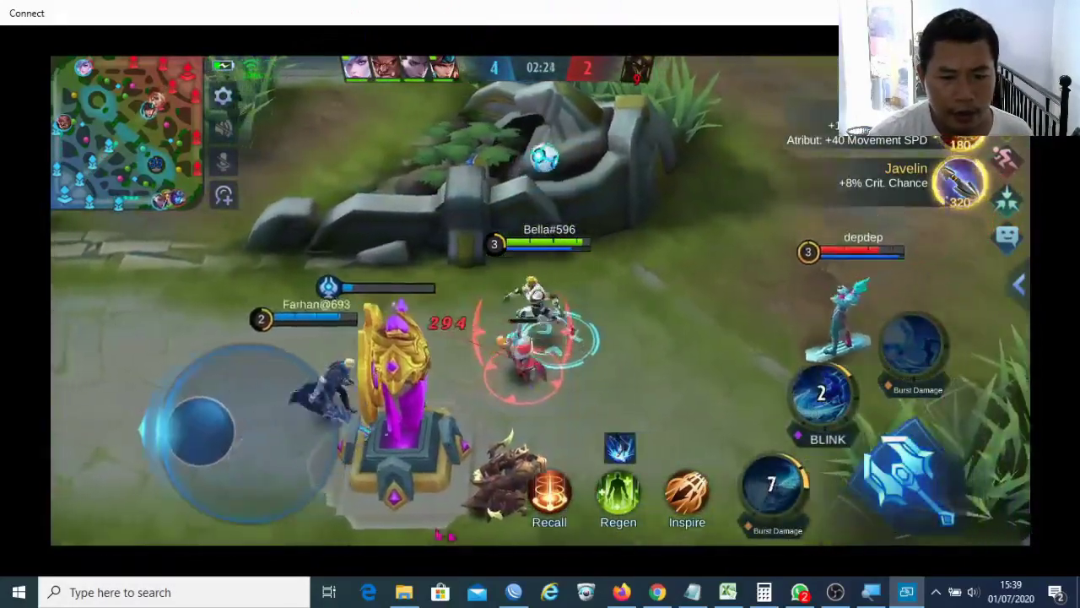
click(513, 591)
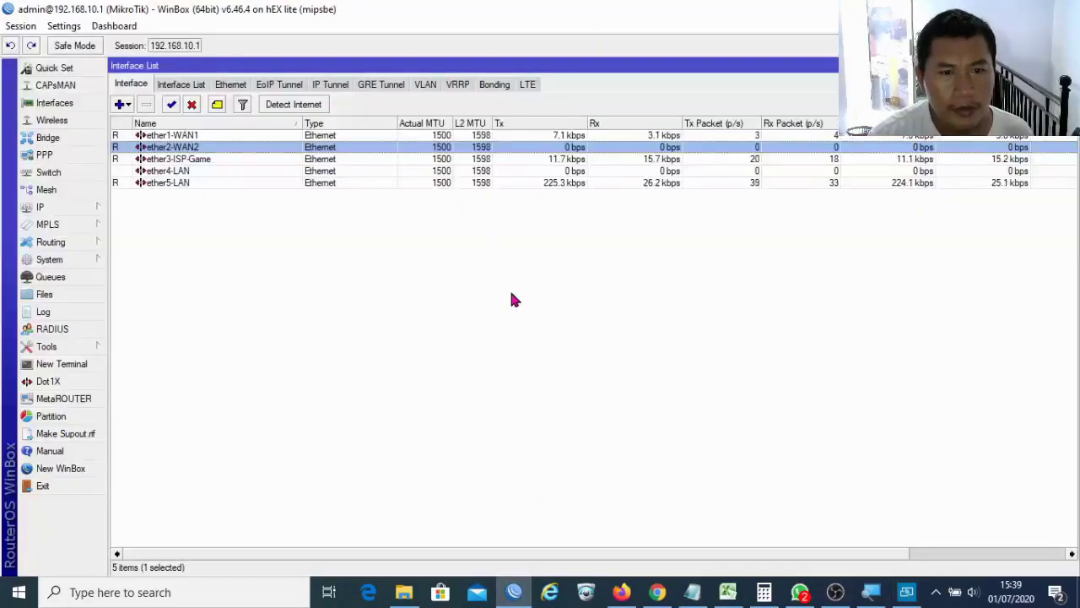
click(675, 162)
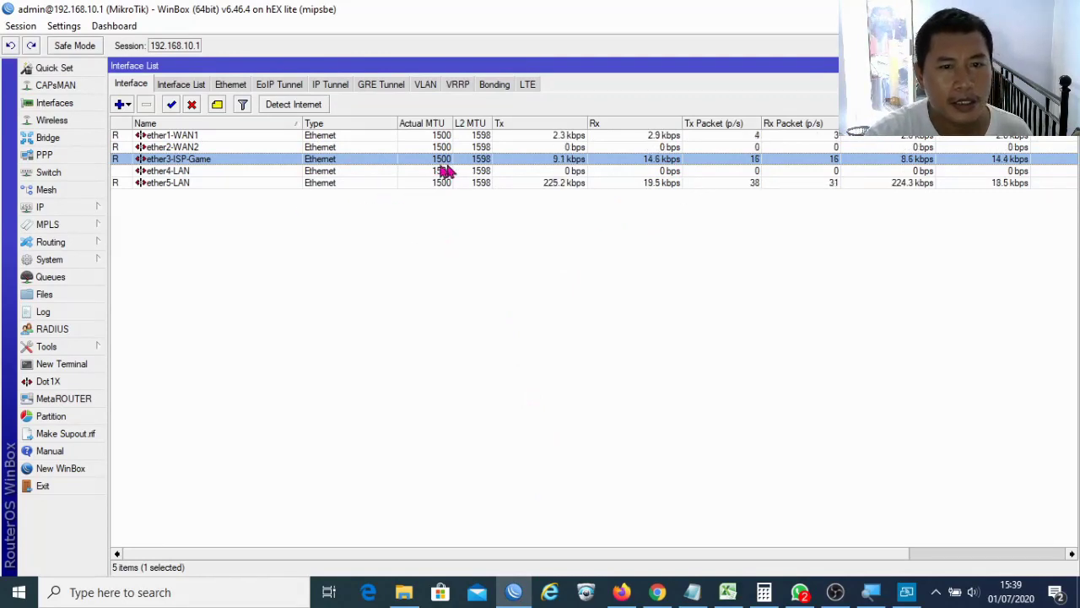
Step: Disable the ether3-ISP-Game interface and switch to the Connect app to check how the mirrored game's connection responds
click(191, 105)
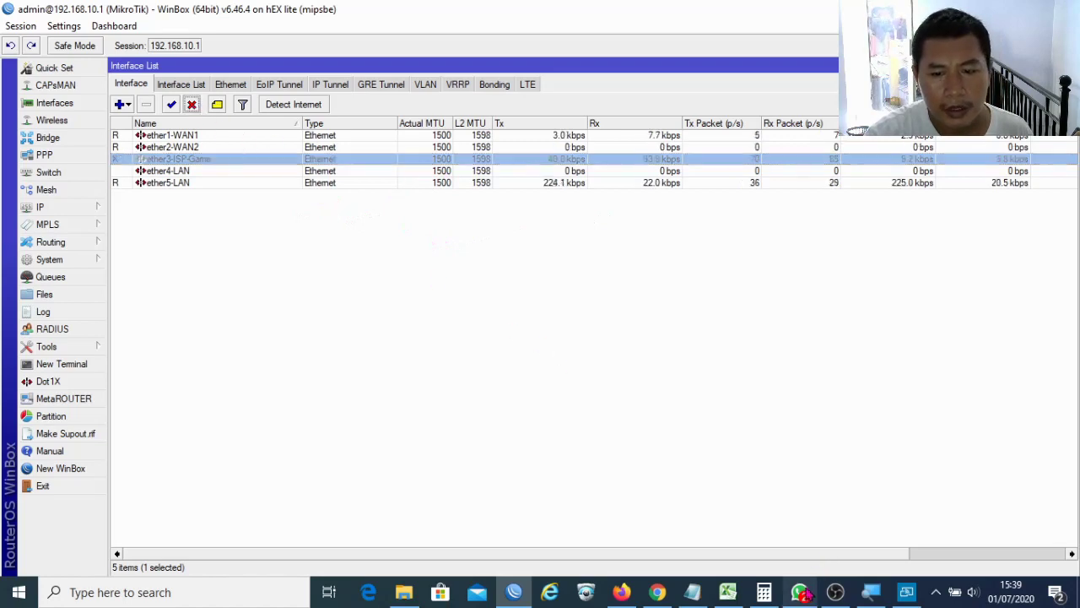
click(906, 591)
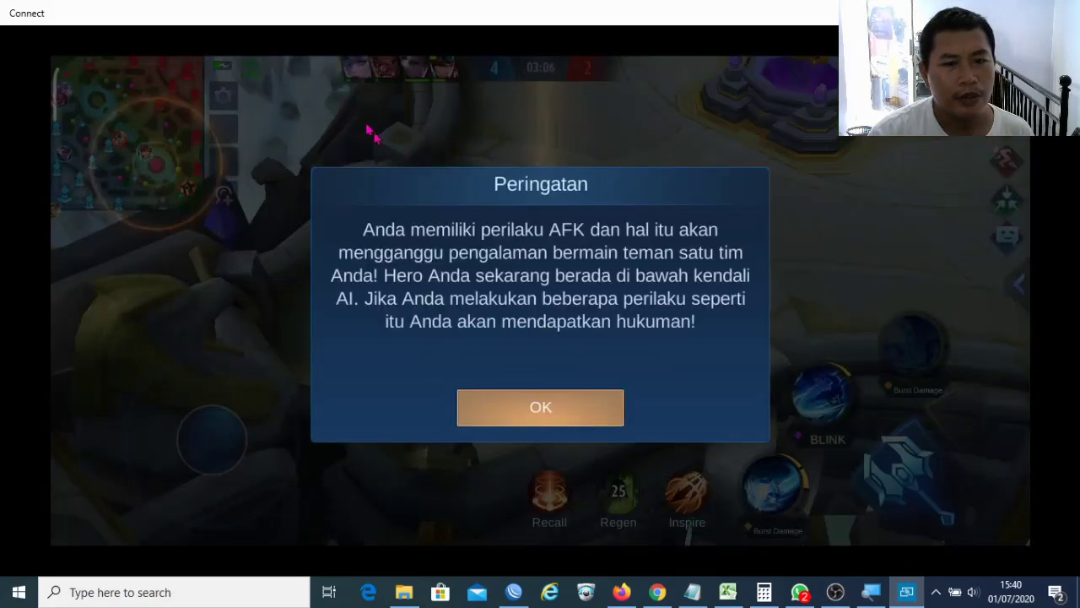
click(559, 404)
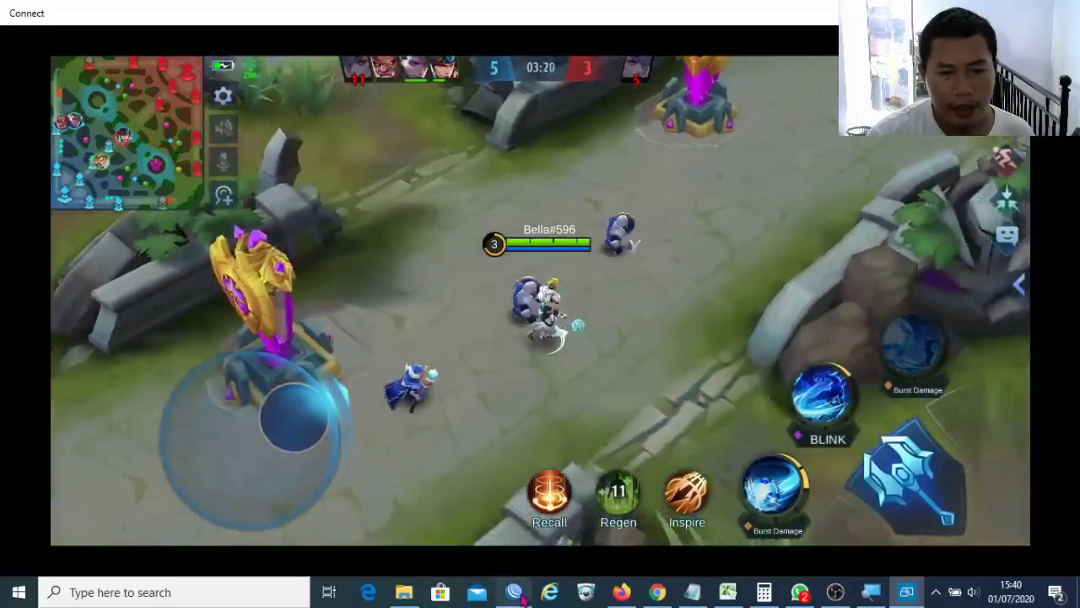
Step: Re-enable the ether3-ISP-Game interface in WinBox and check the mirrored game and the interface traffic again
click(518, 594)
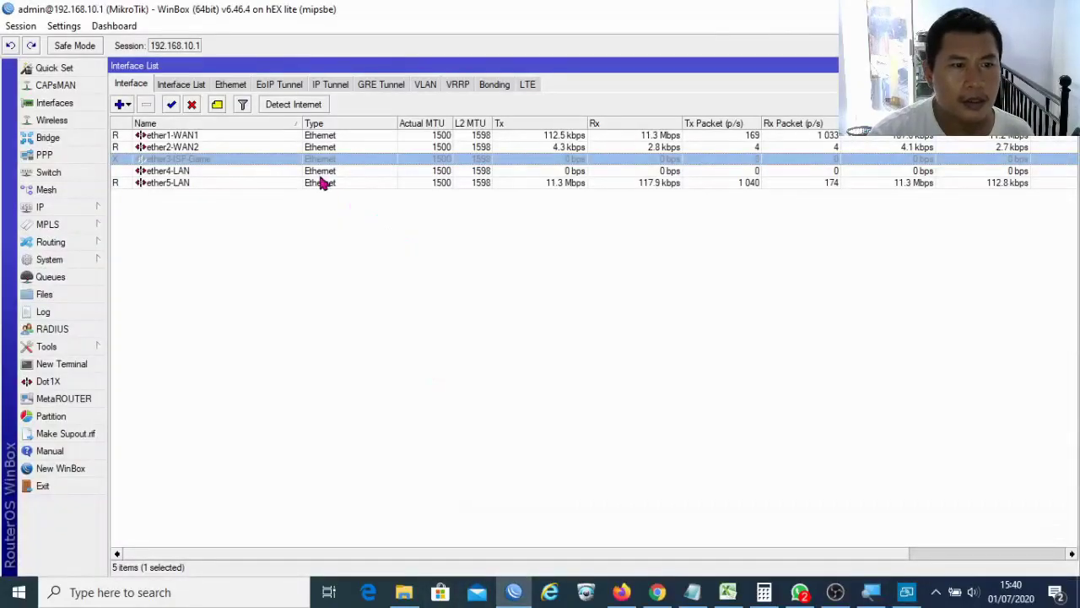
click(173, 108)
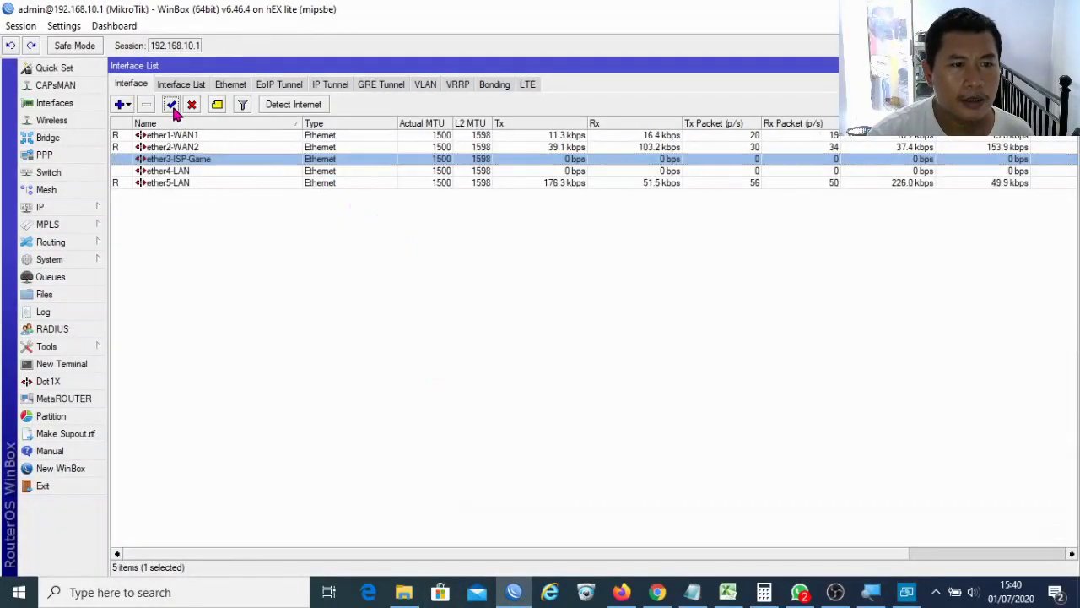
click(906, 592)
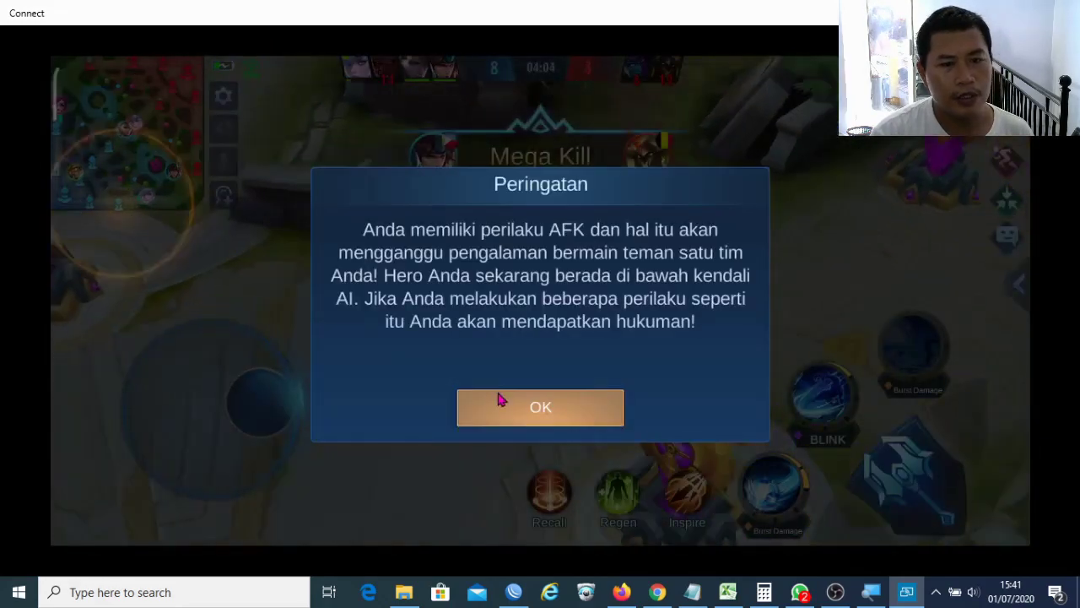
click(494, 403)
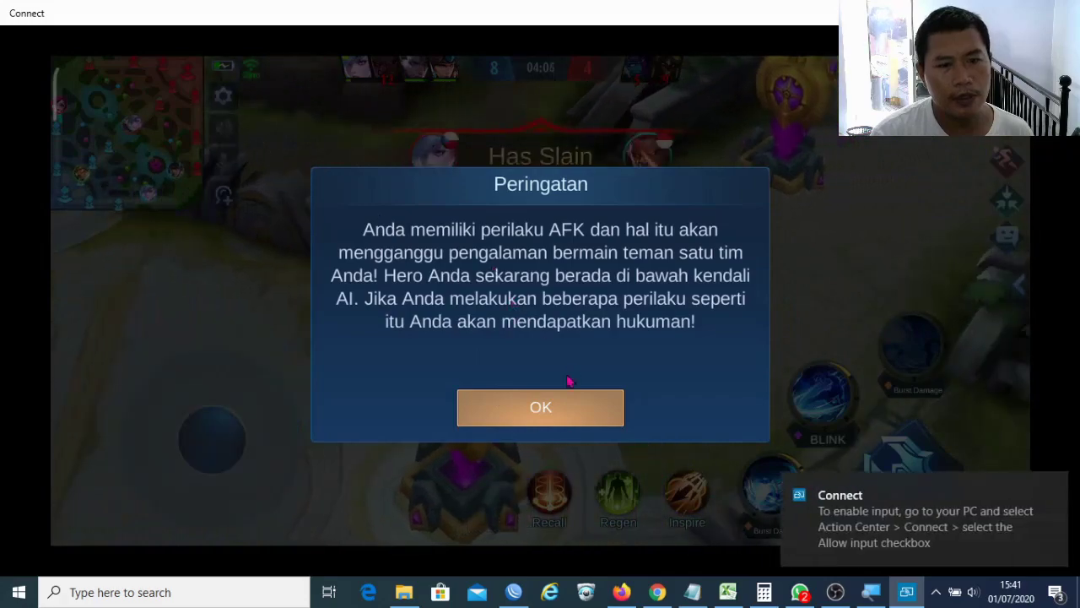
click(549, 409)
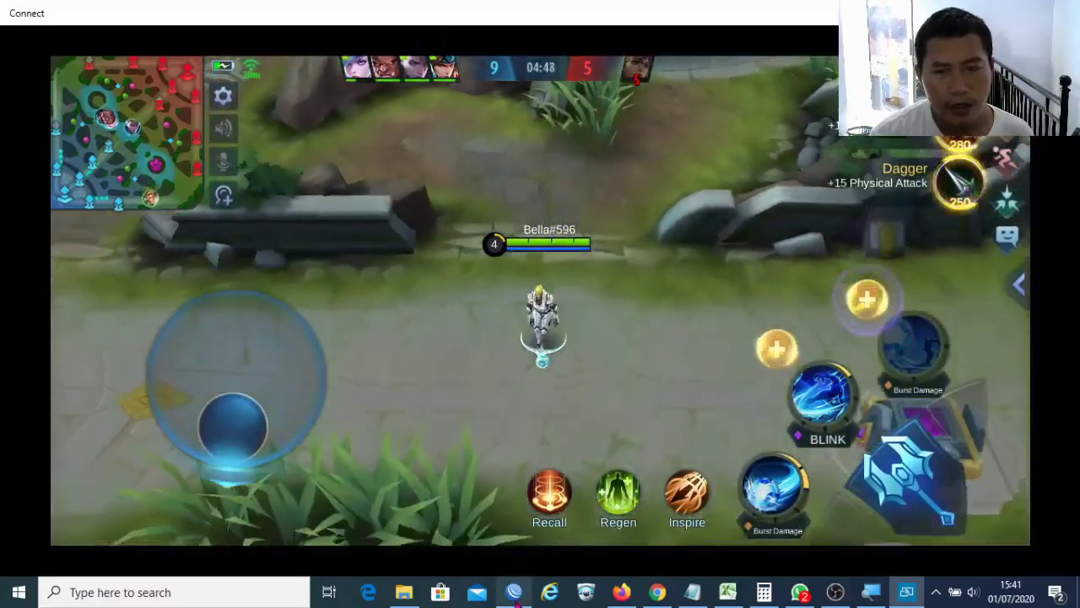
click(514, 592)
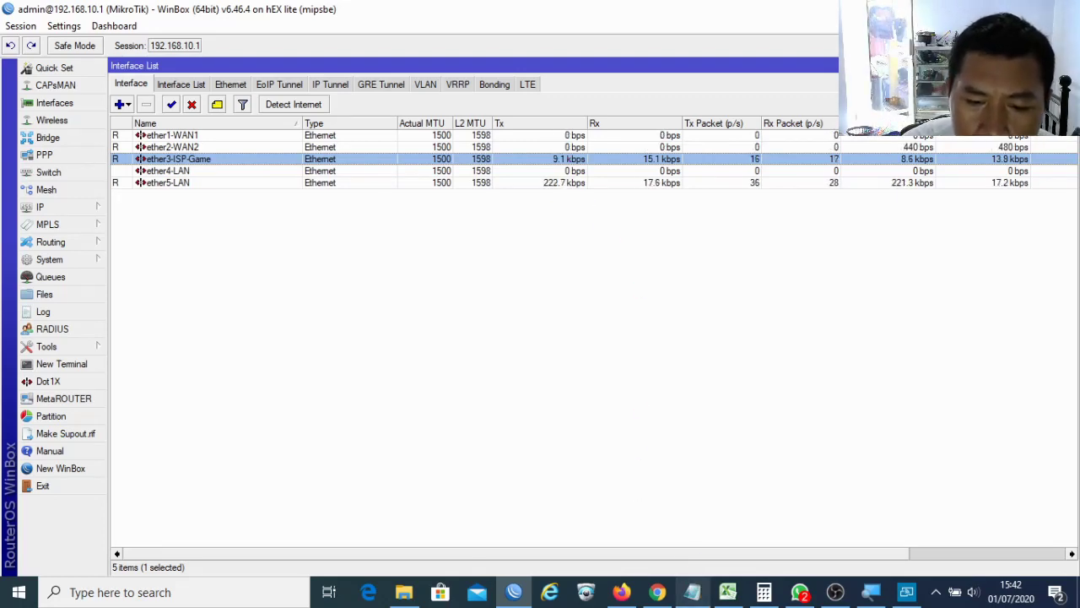
Step: Switch to the Notepad notes and review the configuration steps upward from the output mark routing item to the address-list rules
click(692, 593)
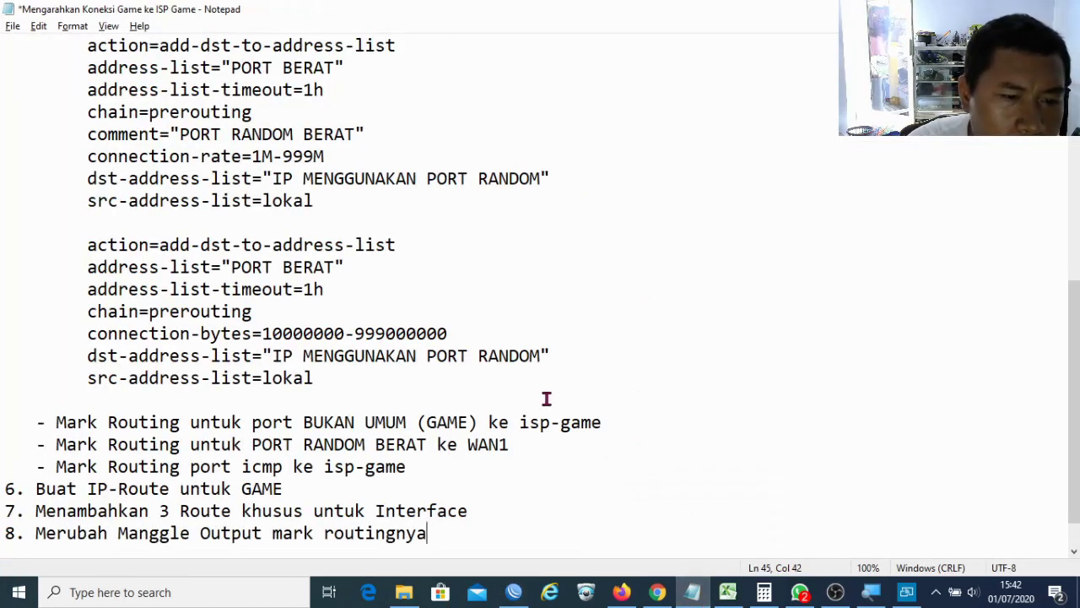
key(Up)
key(Up)
key(Up)
key(Up)
key(Up)
key(Up)
key(Up)
key(Up)
key(Up)
key(Up)
key(Up)
key(Up)
key(Up)
key(Up)
key(Up)
key(Up)
key(Up)
key(Up)
key(Up)
key(Up)
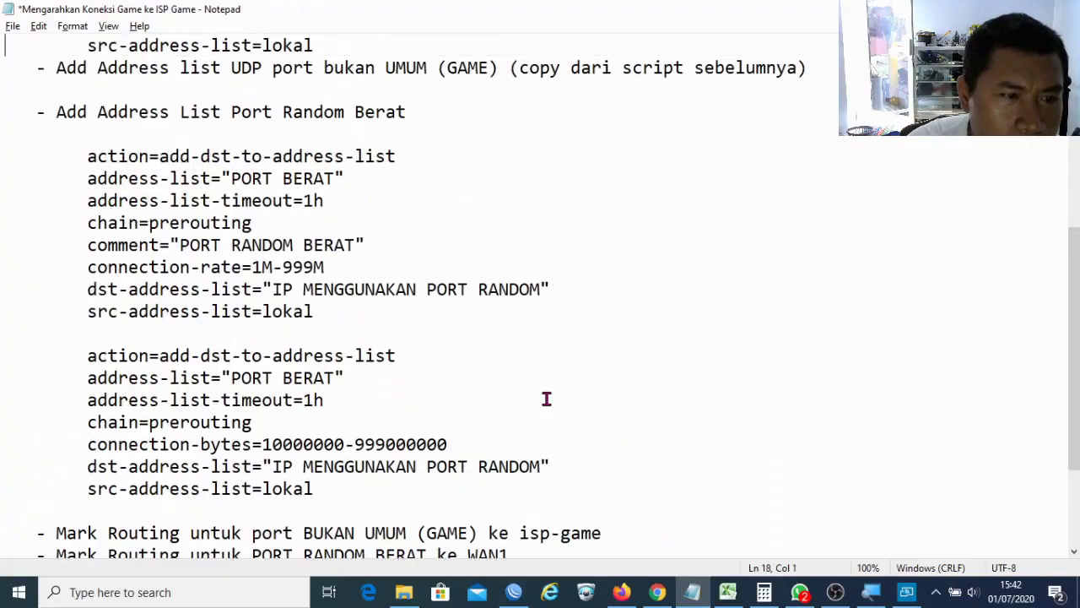